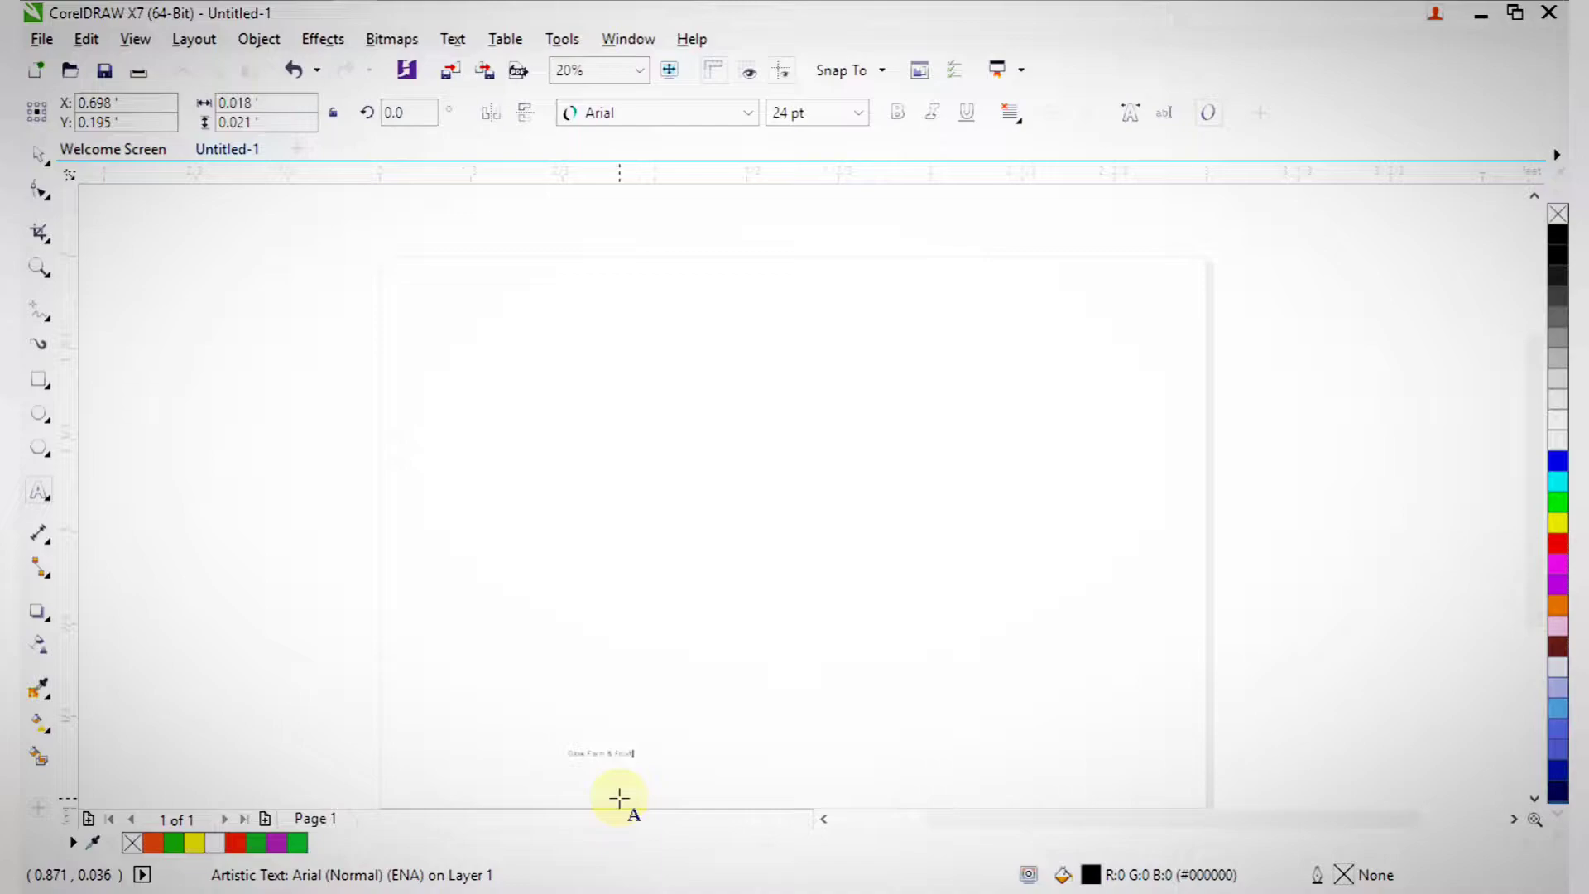
- Scale the "Glow Farm & Foods" text up to about 191 pt and centre it near the lower edge of the page
key("Escape")
left_click(42, 158)
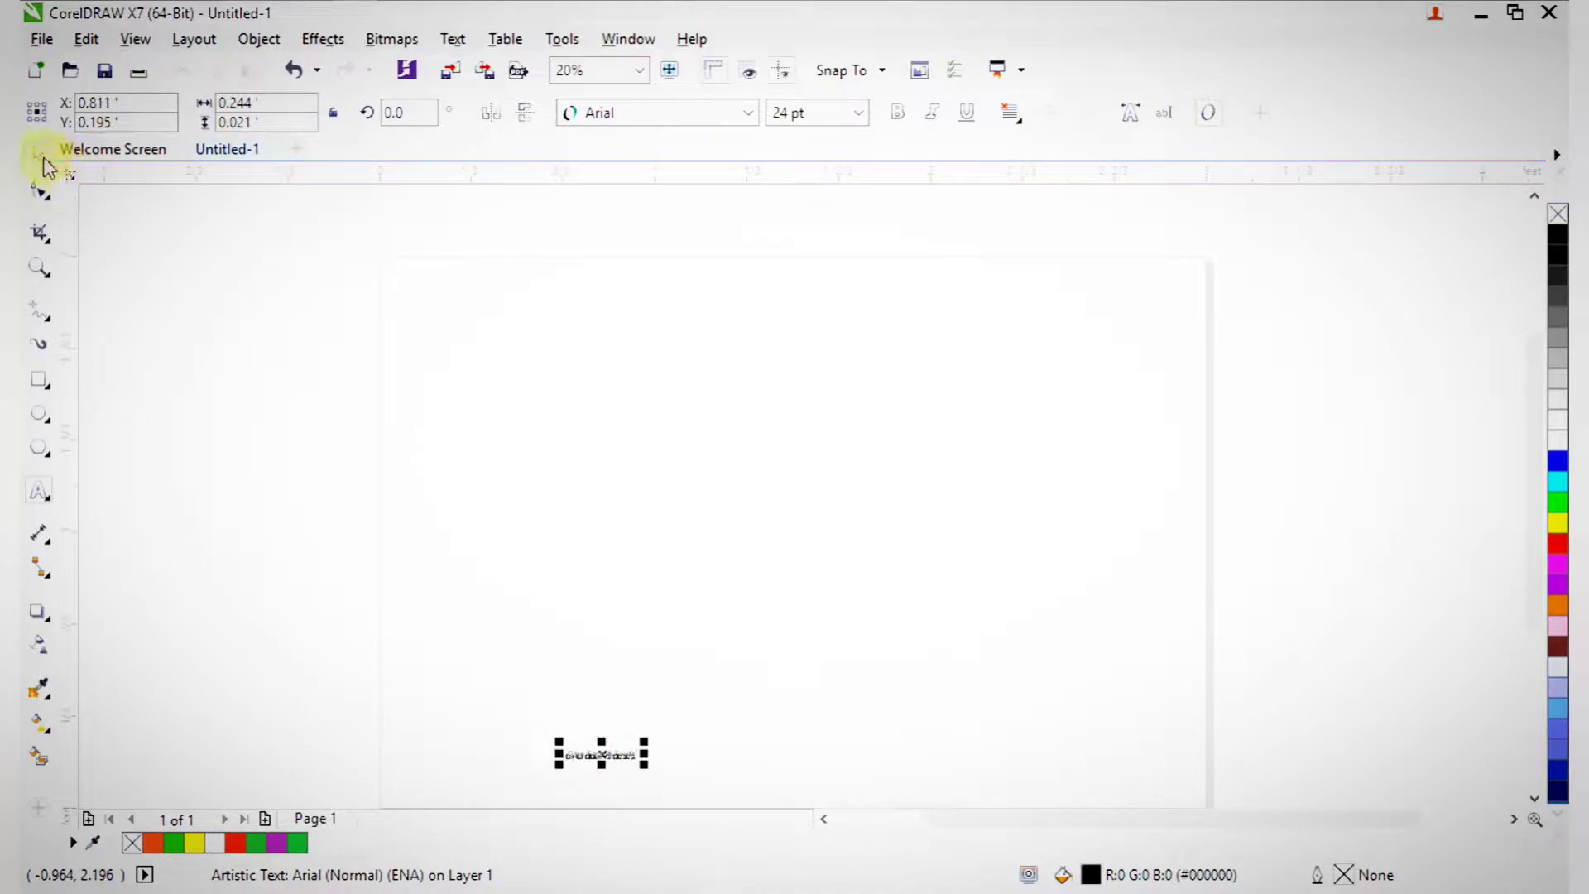
left_click_drag(647, 739, 1117, 502)
left_click_drag(837, 741, 795, 730)
left_click(1294, 667)
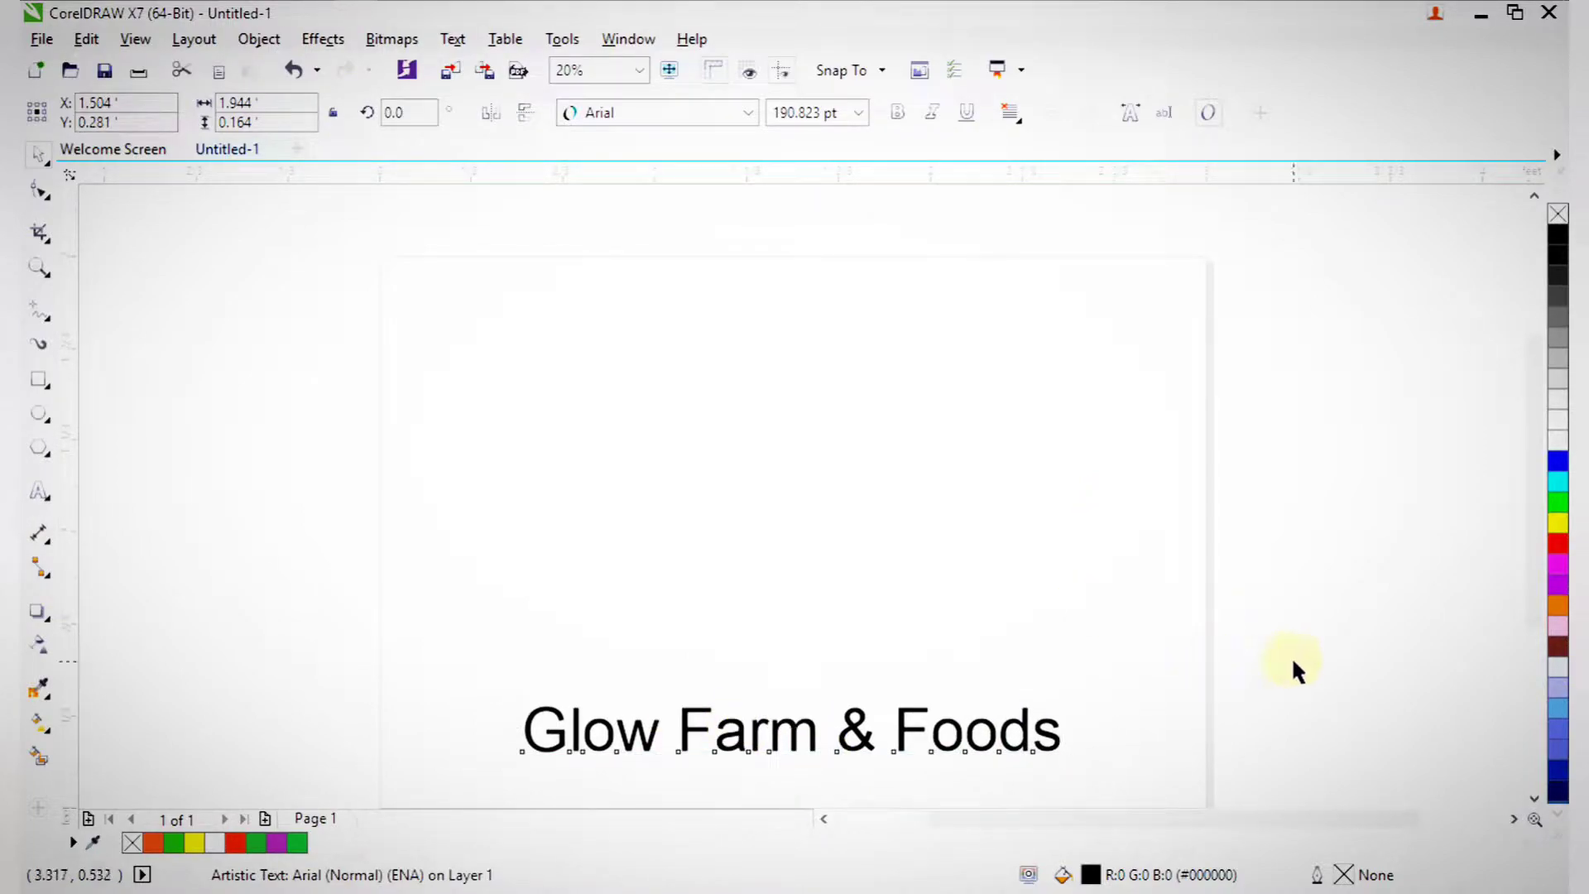
- Add a separate artistic text letter "G" above the company name and enlarge it to about 1,084 pt
left_click(40, 494)
left_click(450, 492)
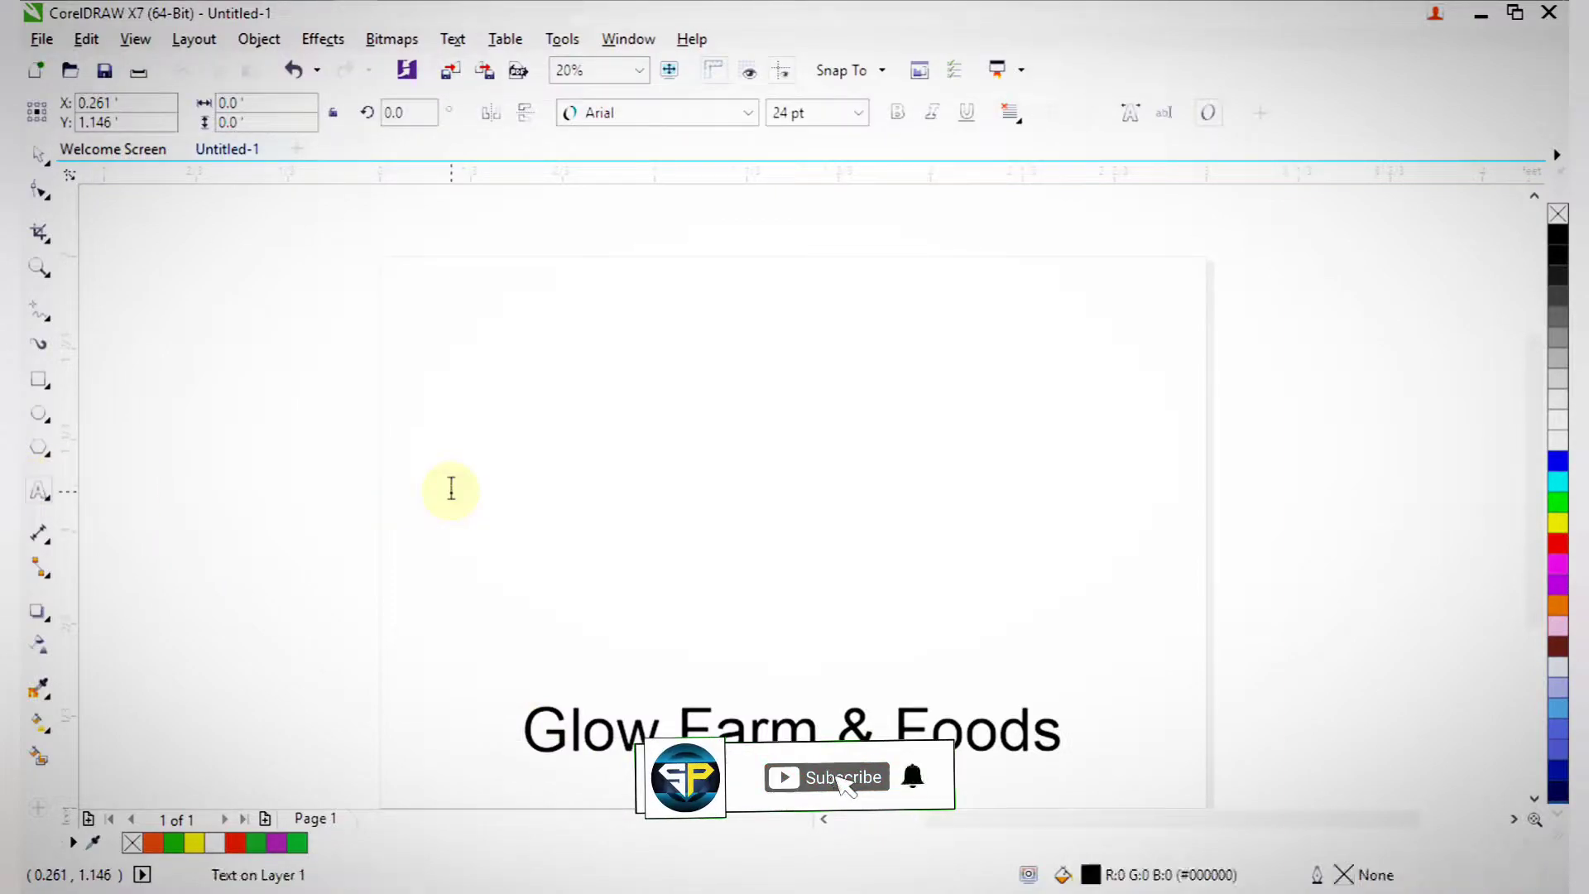
type("G")
left_click(36, 158)
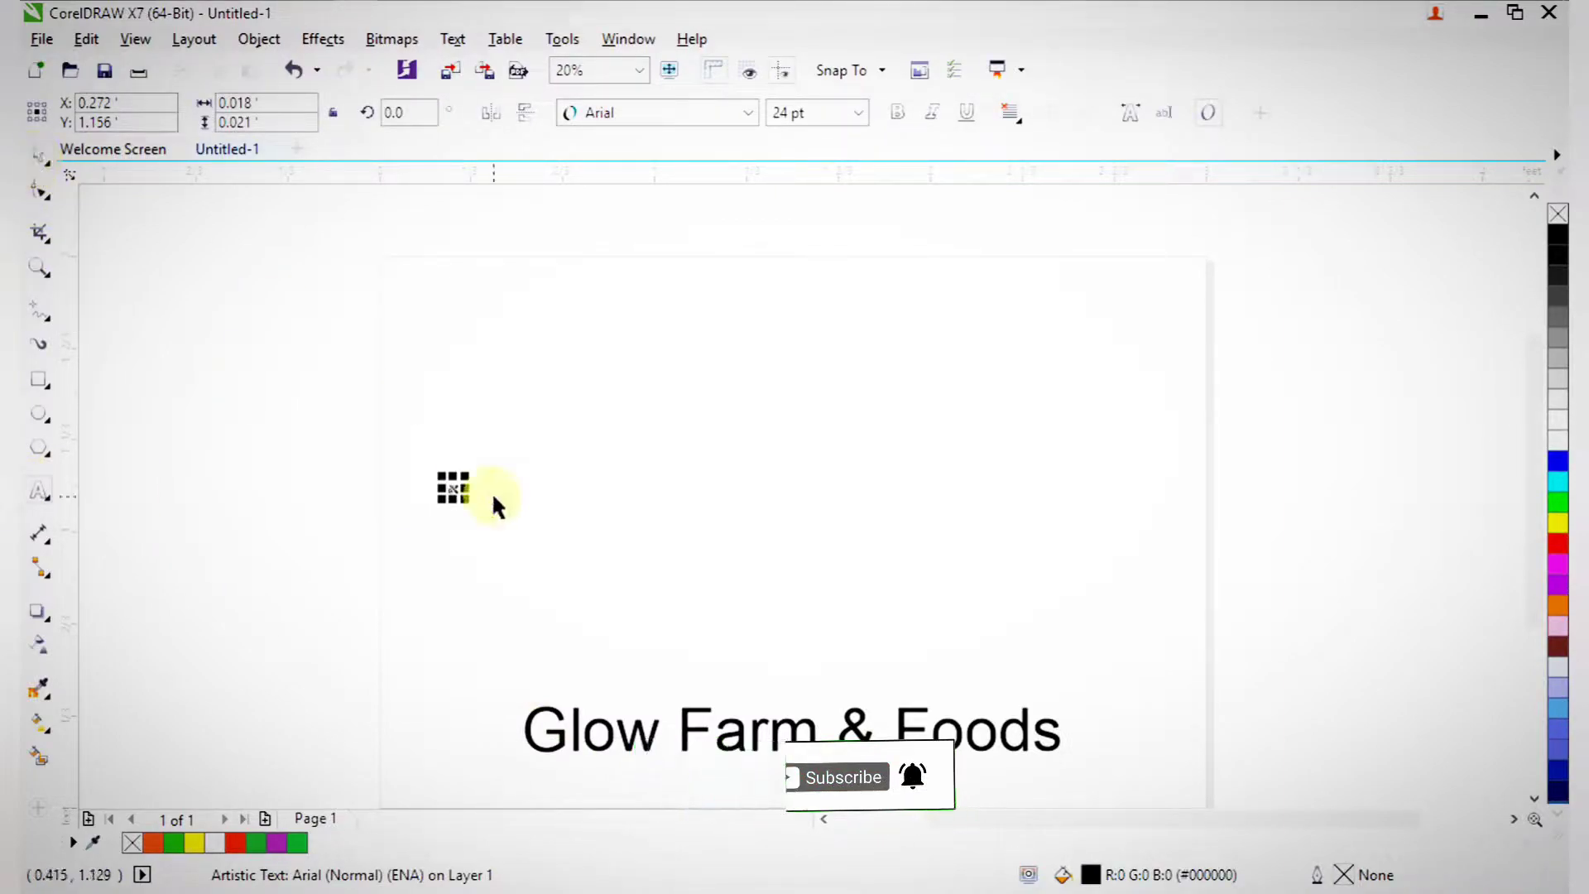
left_click_drag(468, 500, 574, 649)
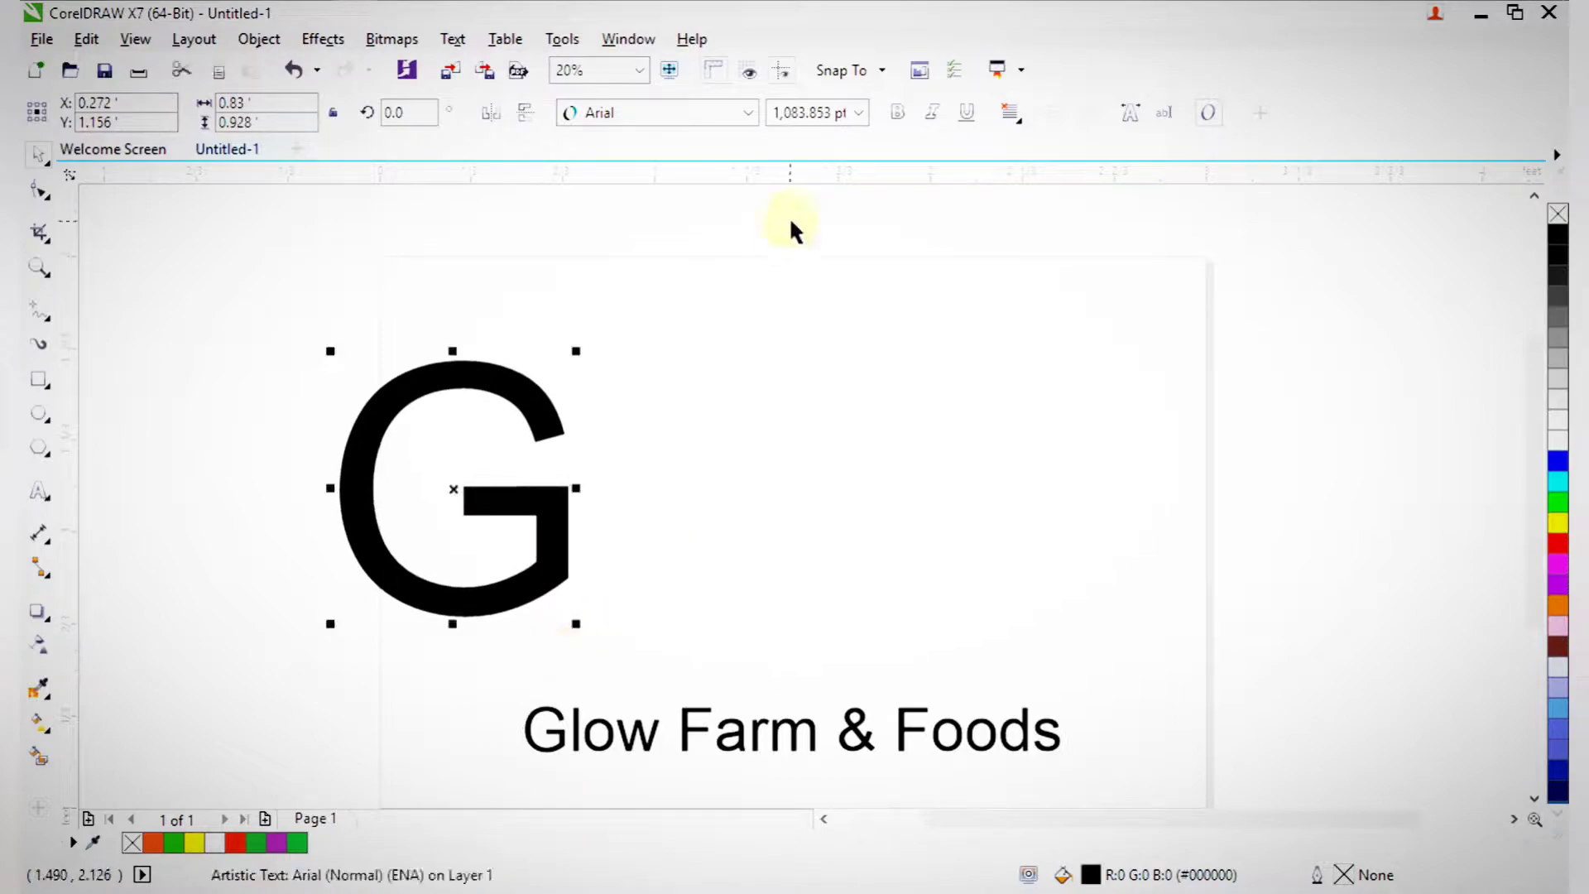
- Make the letter G bold, place it centrally above the company name and enlarge it to about 1,193 pt
left_click(904, 118)
left_click_drag(515, 520, 817, 511)
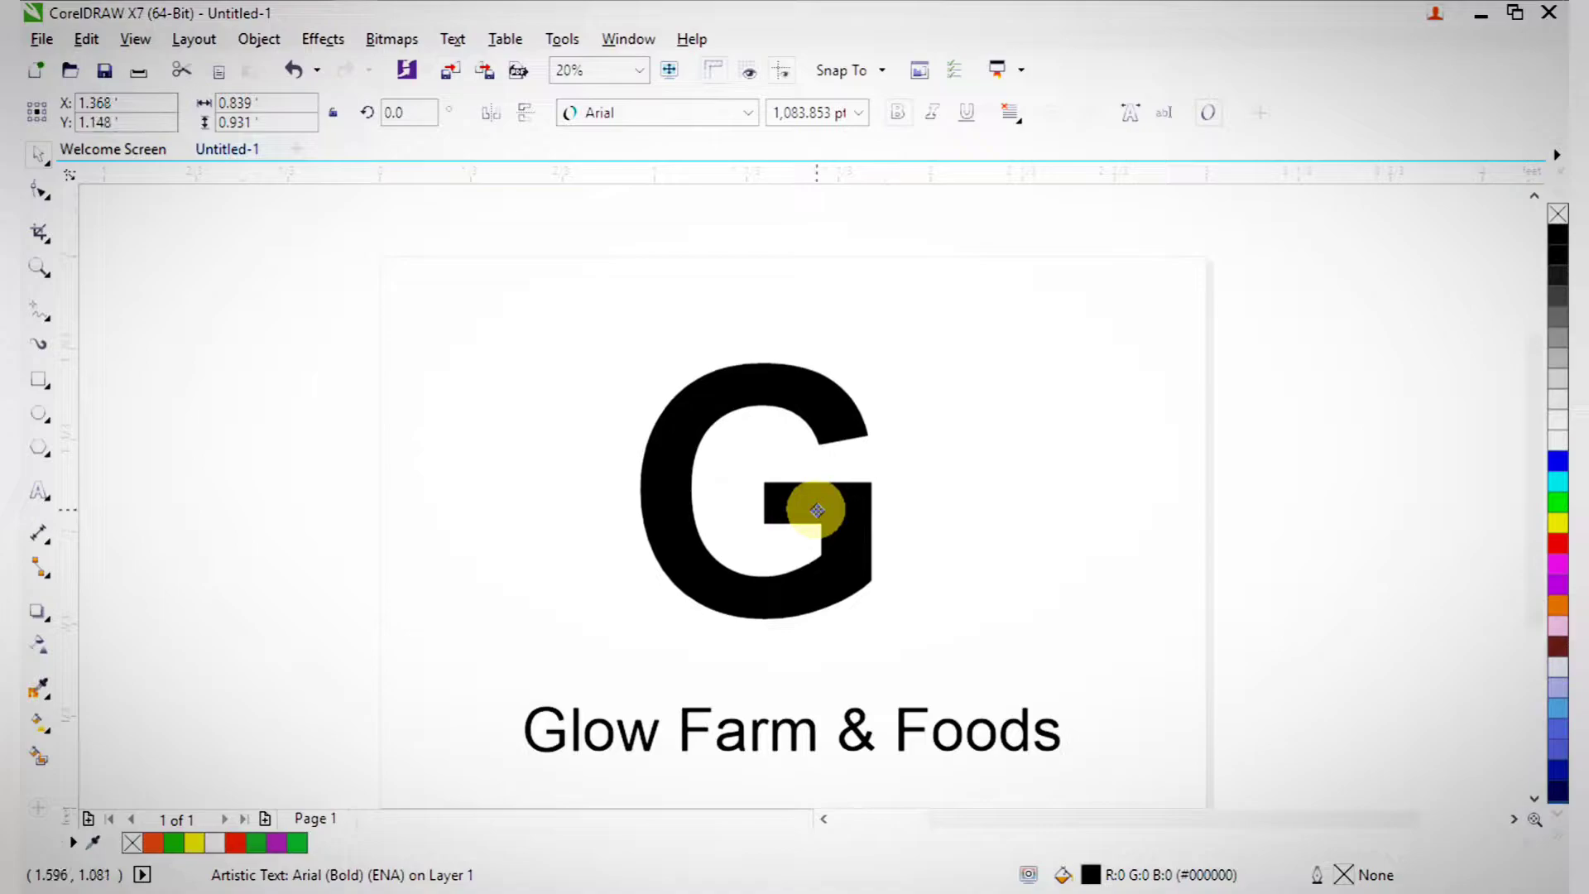
left_click_drag(874, 623, 917, 648)
left_click_drag(861, 557, 921, 500)
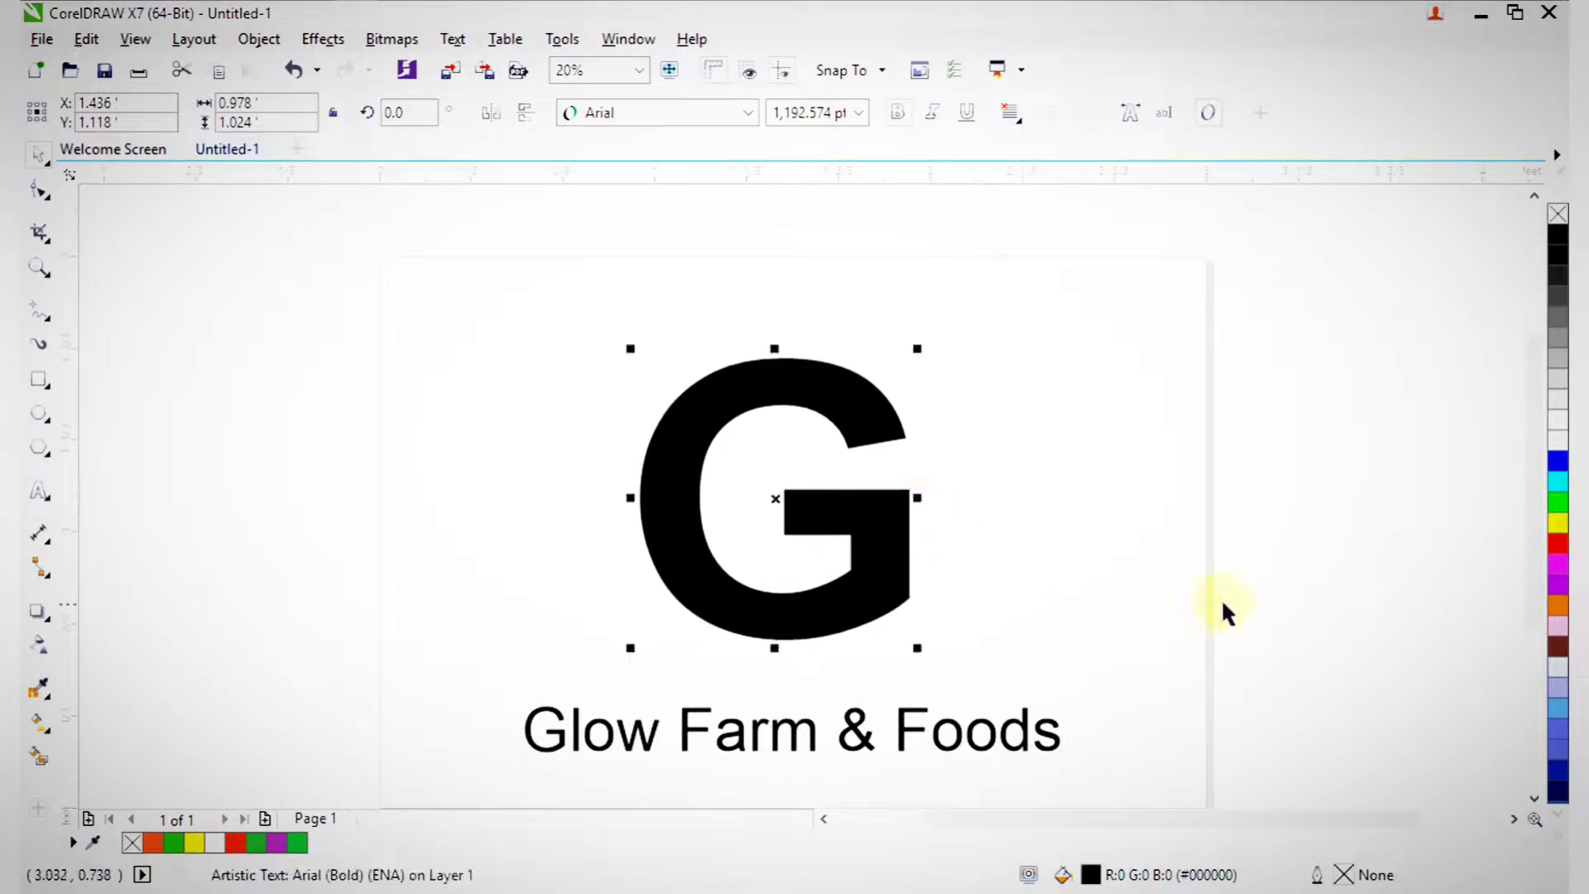
- Move the large G toward the page's left edge to free drawing space beside it, and deselect it
left_click(1212, 606)
left_click_drag(881, 574, 498, 566)
left_click(639, 240)
- Draw a closed seven-node polyline beside the G, about 0.9 ft wide and 0.25 ft tall, with a flat top, short angled ends and a pointed base
left_click_drag(475, 292, 1174, 727)
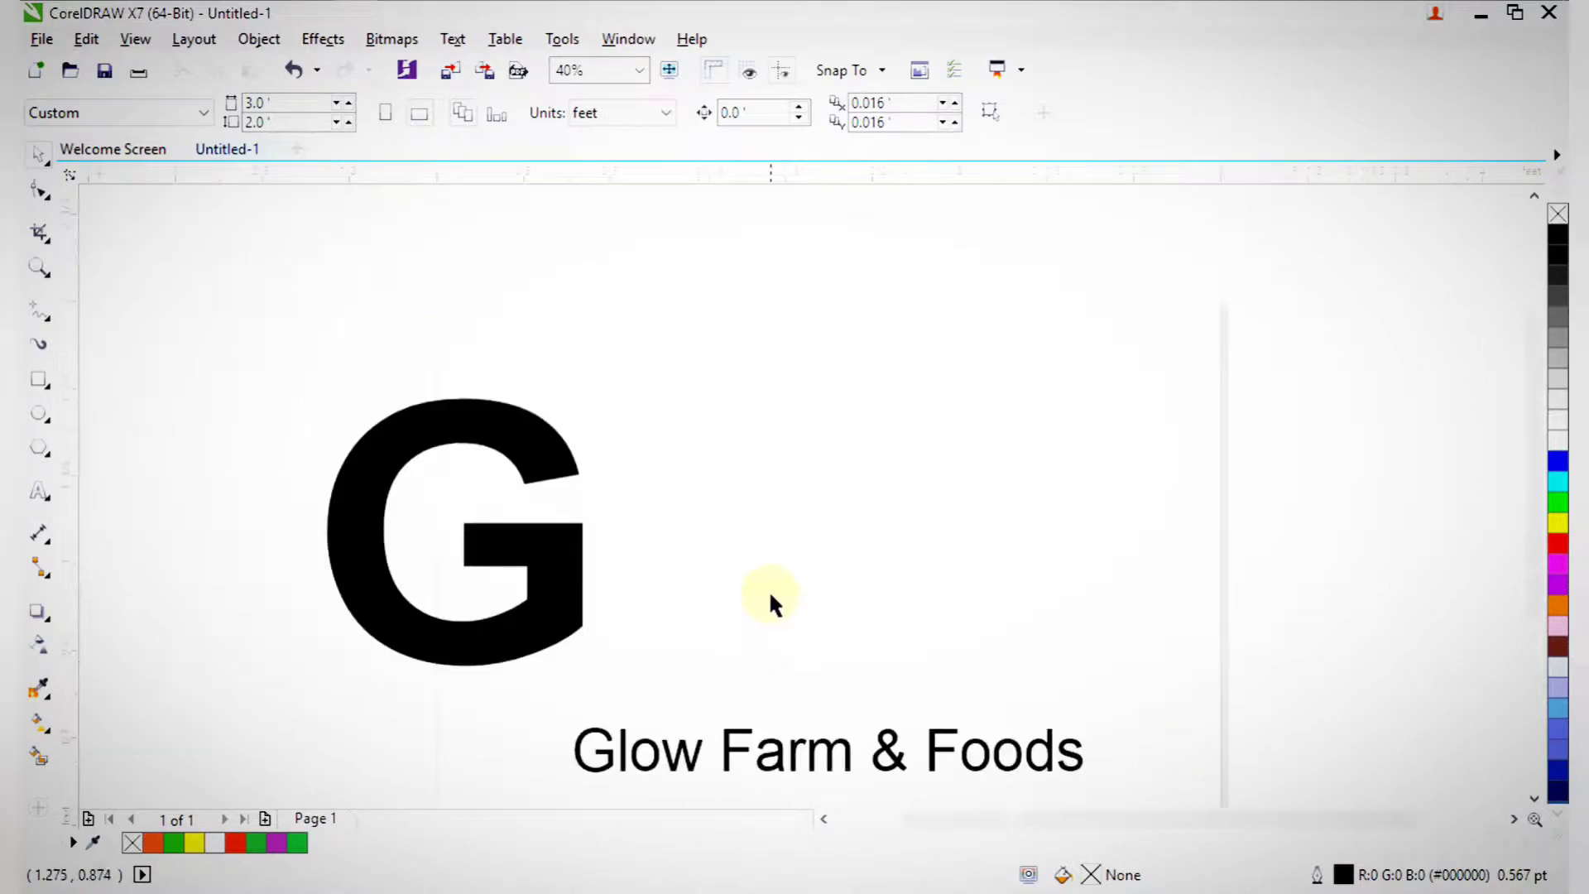
left_click_drag(854, 612, 1054, 706)
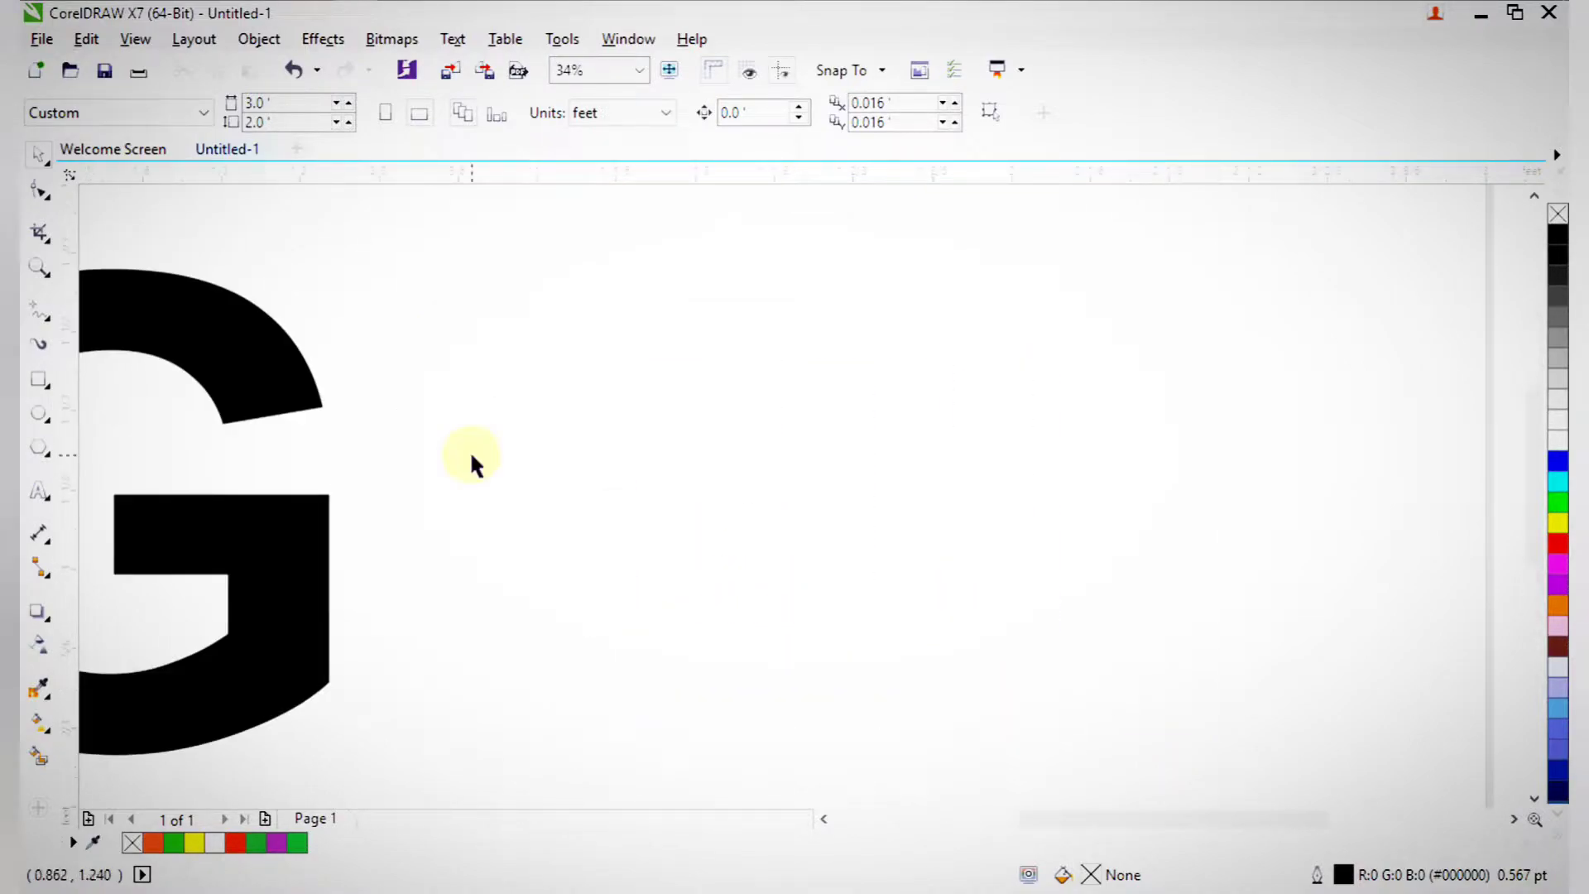
left_click(49, 328)
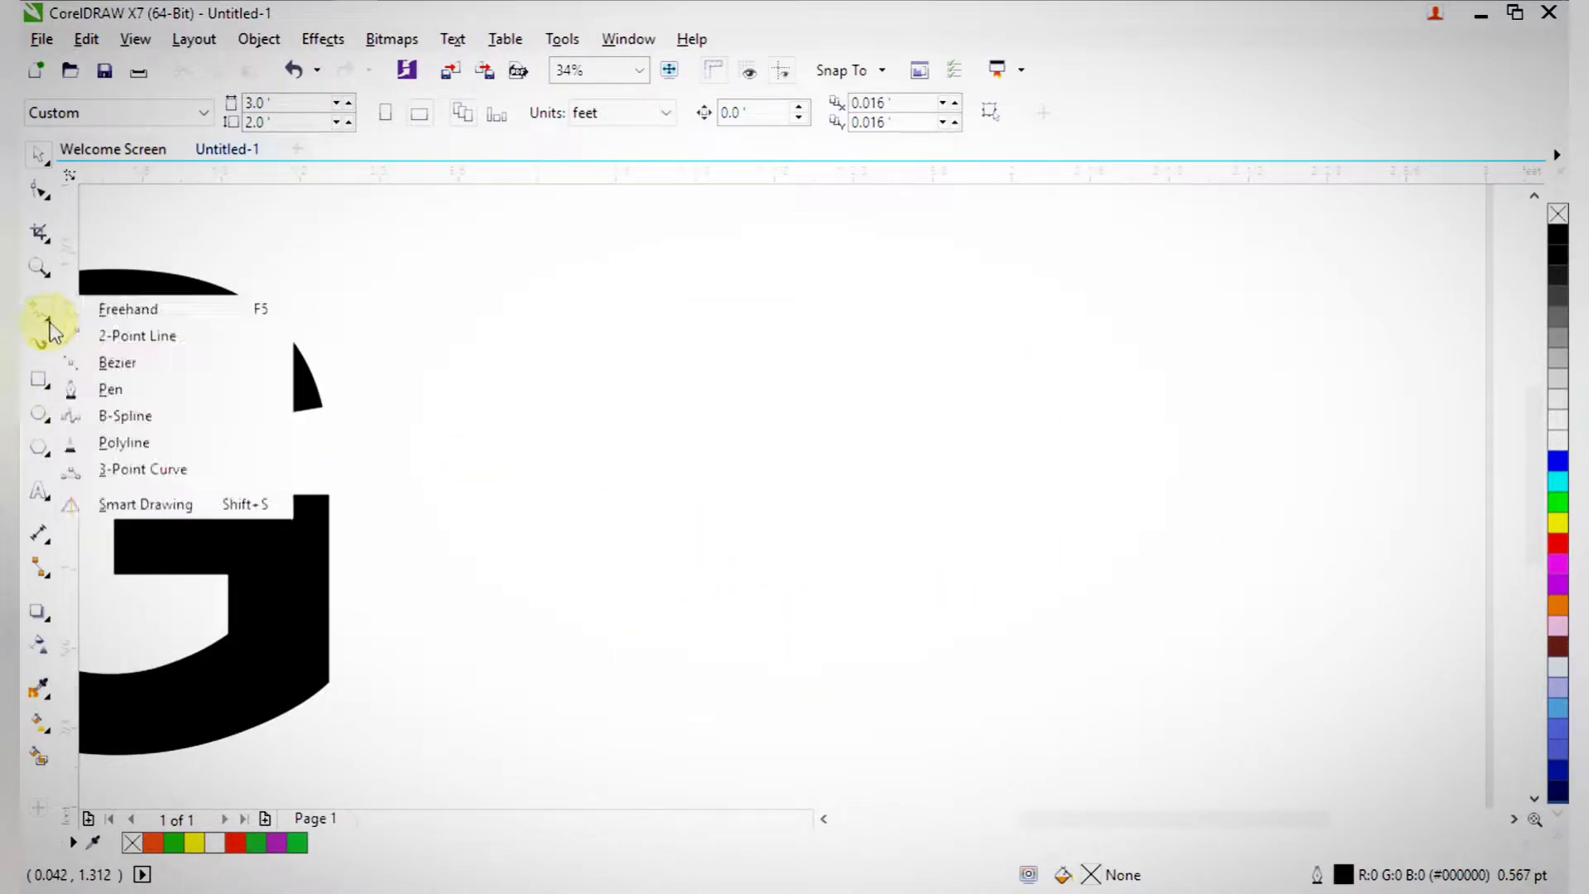
left_click(121, 443)
left_click_drag(520, 282, 1060, 758)
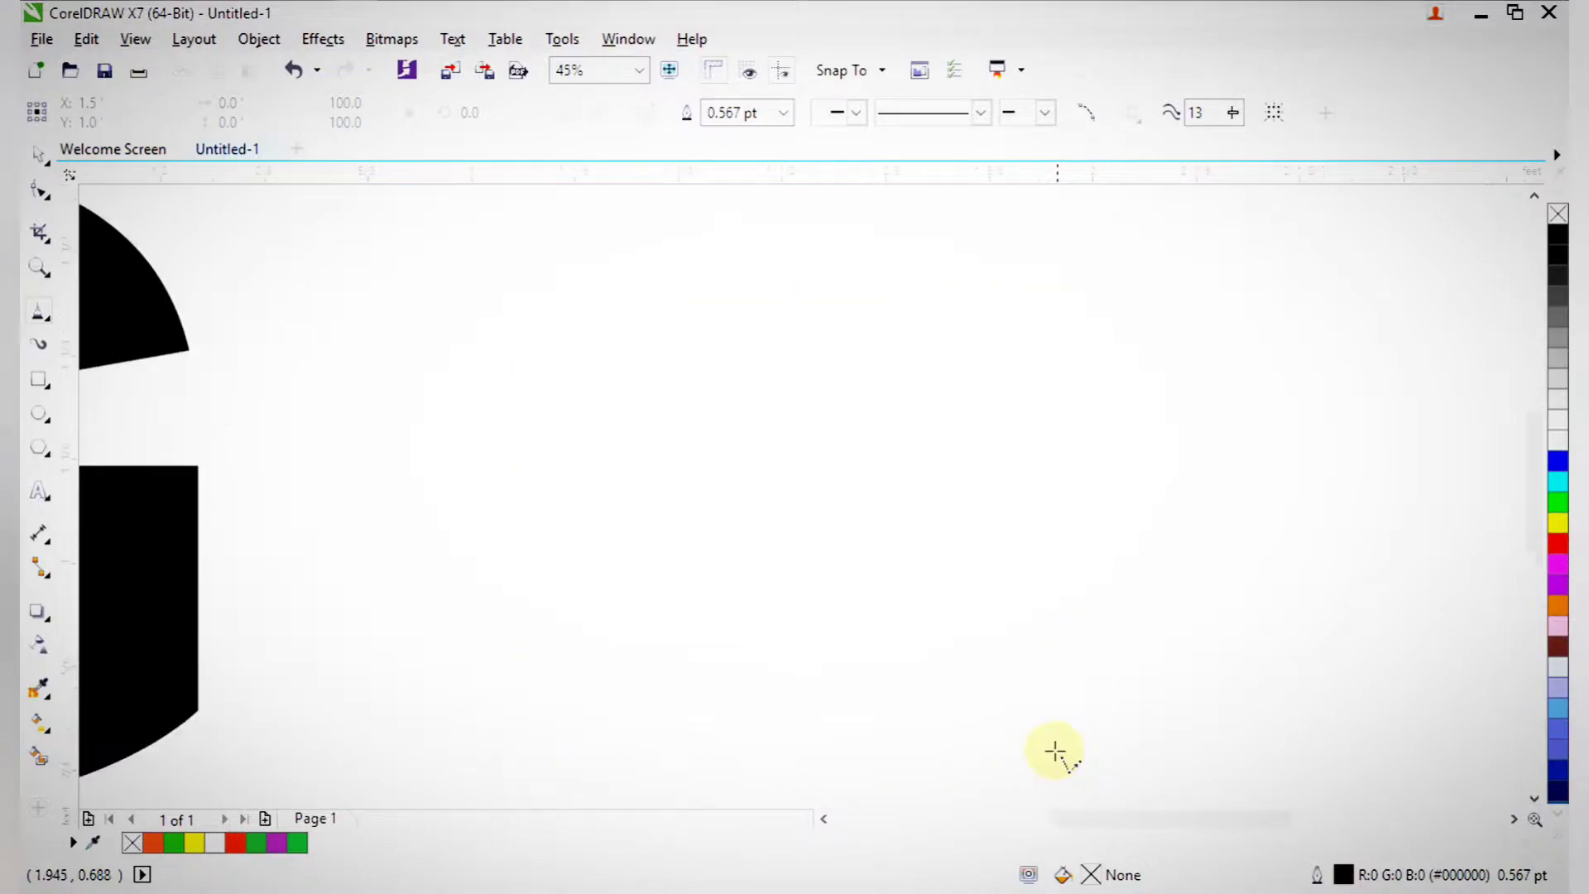
left_click_drag(574, 680, 1101, 767)
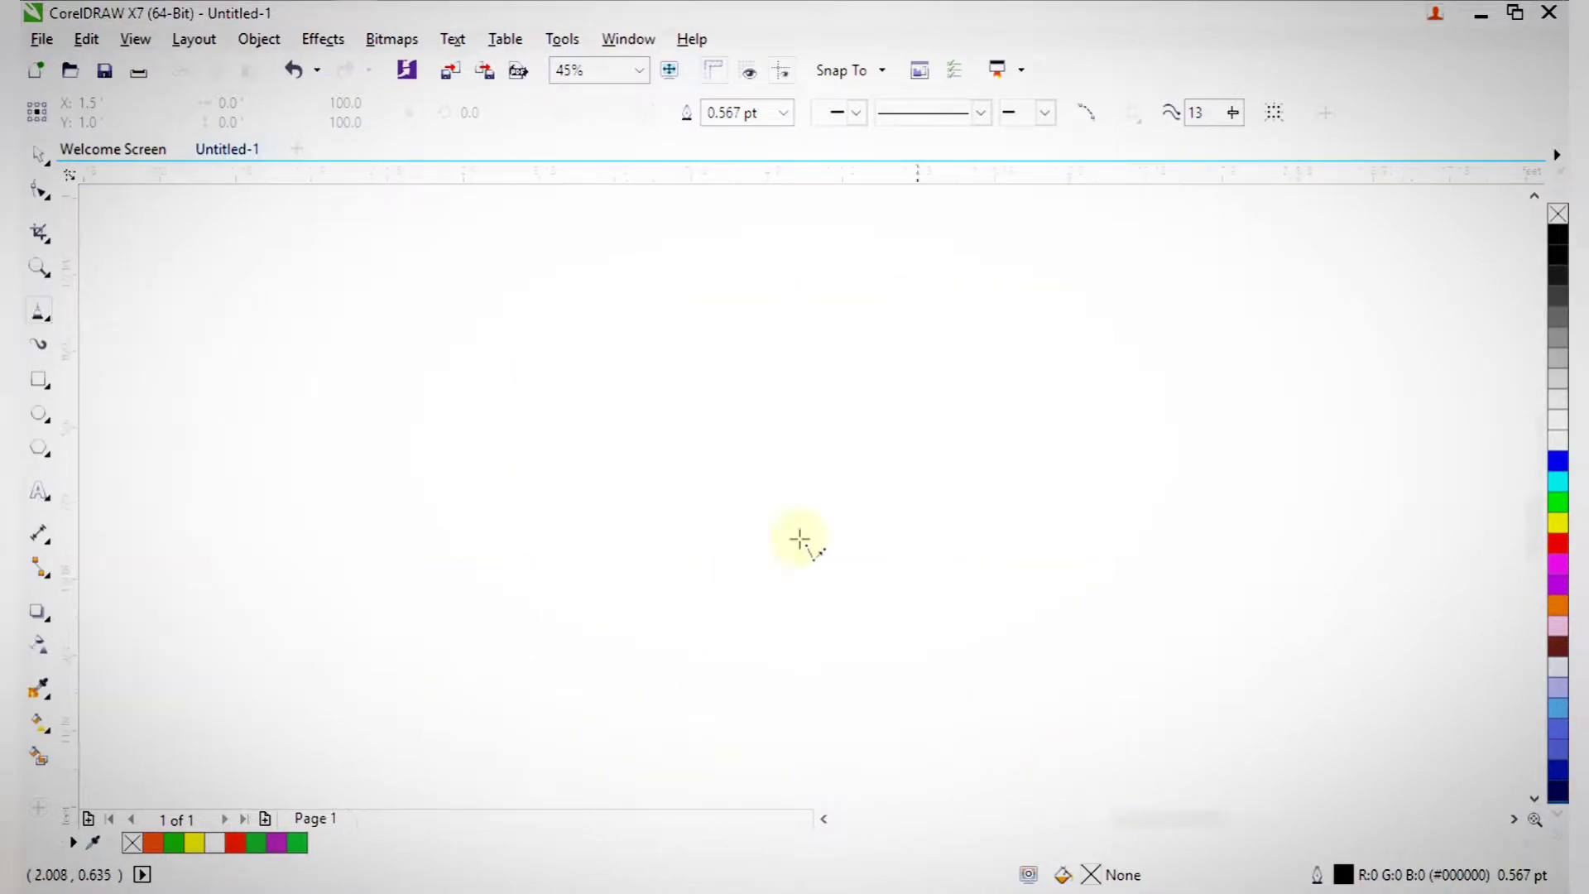
left_click_drag(199, 361, 825, 702)
left_click(826, 702)
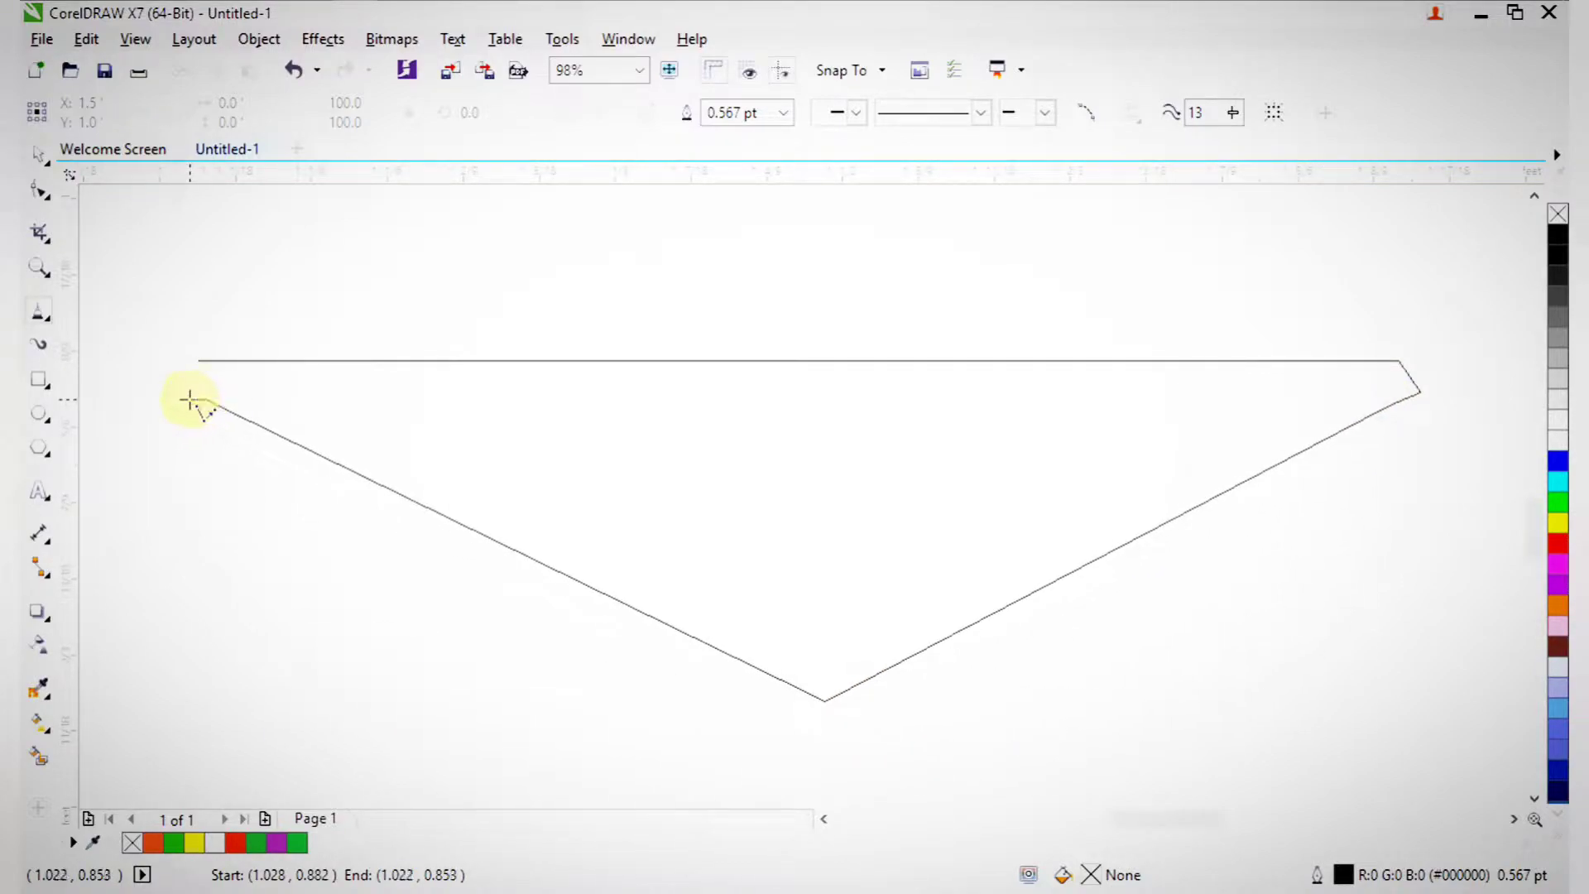
left_click(199, 362)
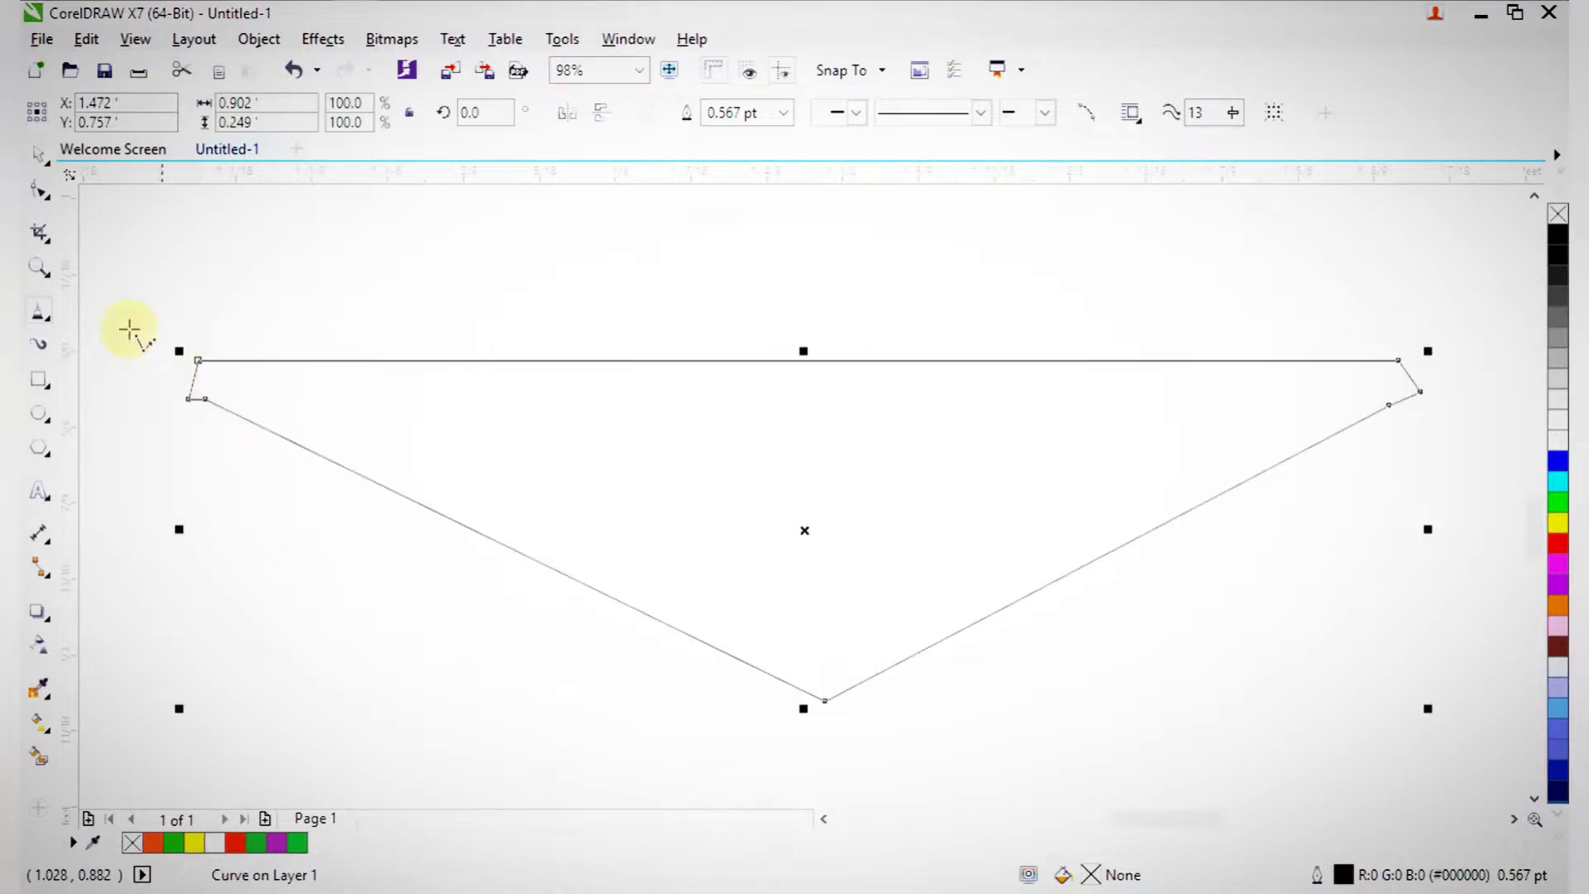
- Convert all segments of the bowl outline to curves and round the two short segments at its left end
left_click(43, 196)
left_click_drag(107, 256, 1473, 728)
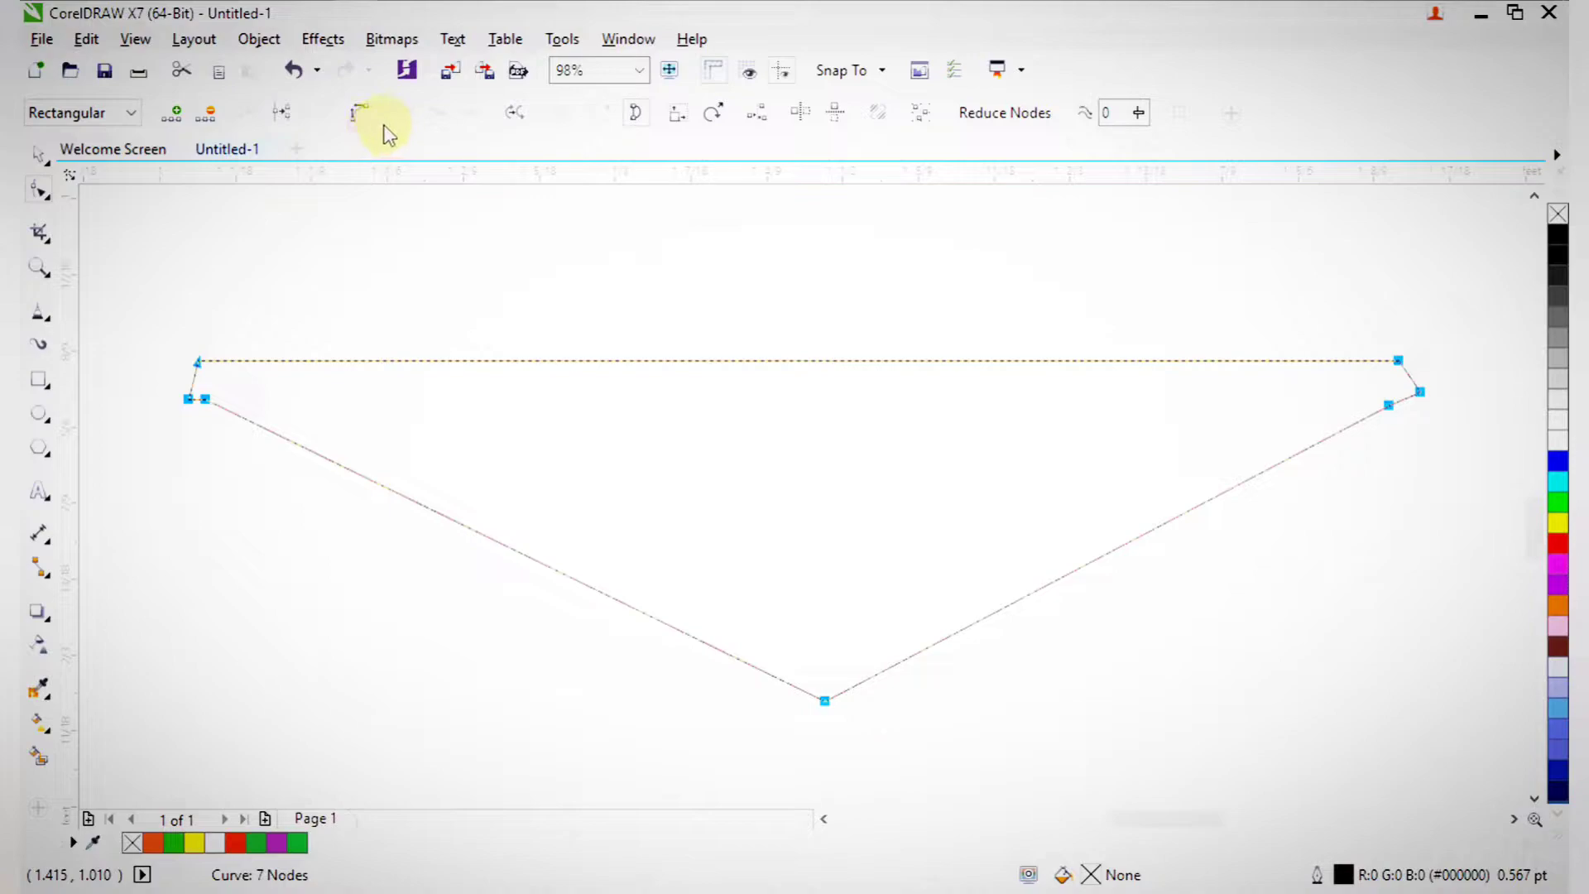
key("F2")
left_click_drag(146, 306, 401, 464)
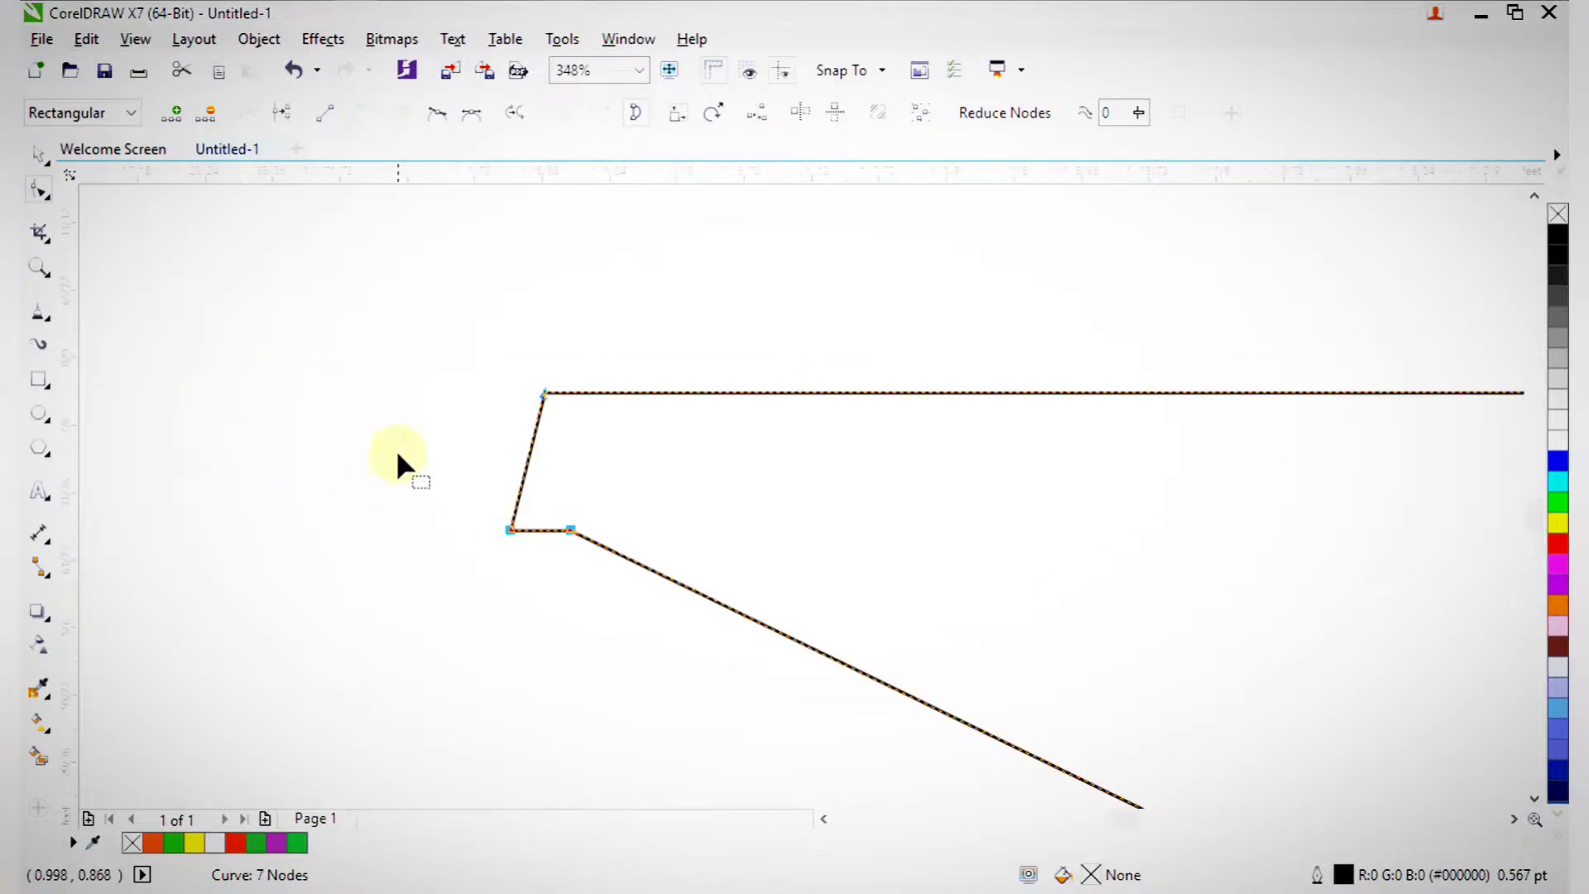
left_click_drag(533, 470, 497, 466)
left_click_drag(540, 538, 540, 544)
- Bend the bowl's two long lower sides outward into a rounded base and remove the node at its lowest point
scroll(599, 536, "down", 2)
key("F2")
left_click_drag(488, 421, 1134, 893)
scroll(910, 687, "down", 3)
scroll(1067, 730, "up", 2)
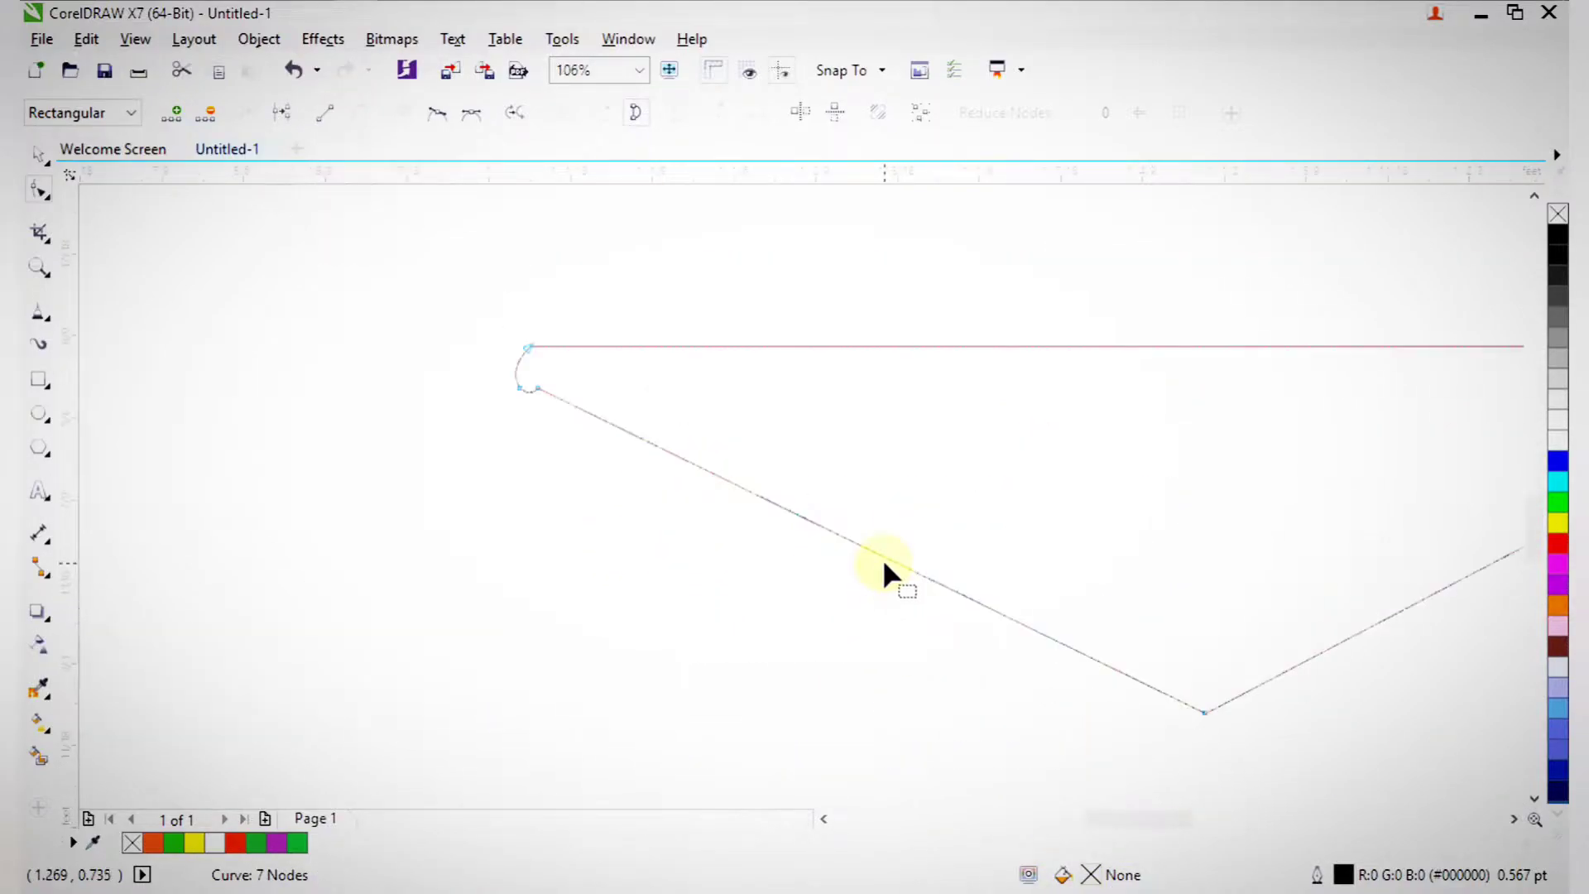
left_click_drag(876, 549, 831, 627)
scroll(823, 606, "down", 3)
key("F2")
left_click_drag(717, 478, 1188, 745)
left_click_drag(621, 301, 1241, 623)
left_click_drag(801, 499, 832, 569)
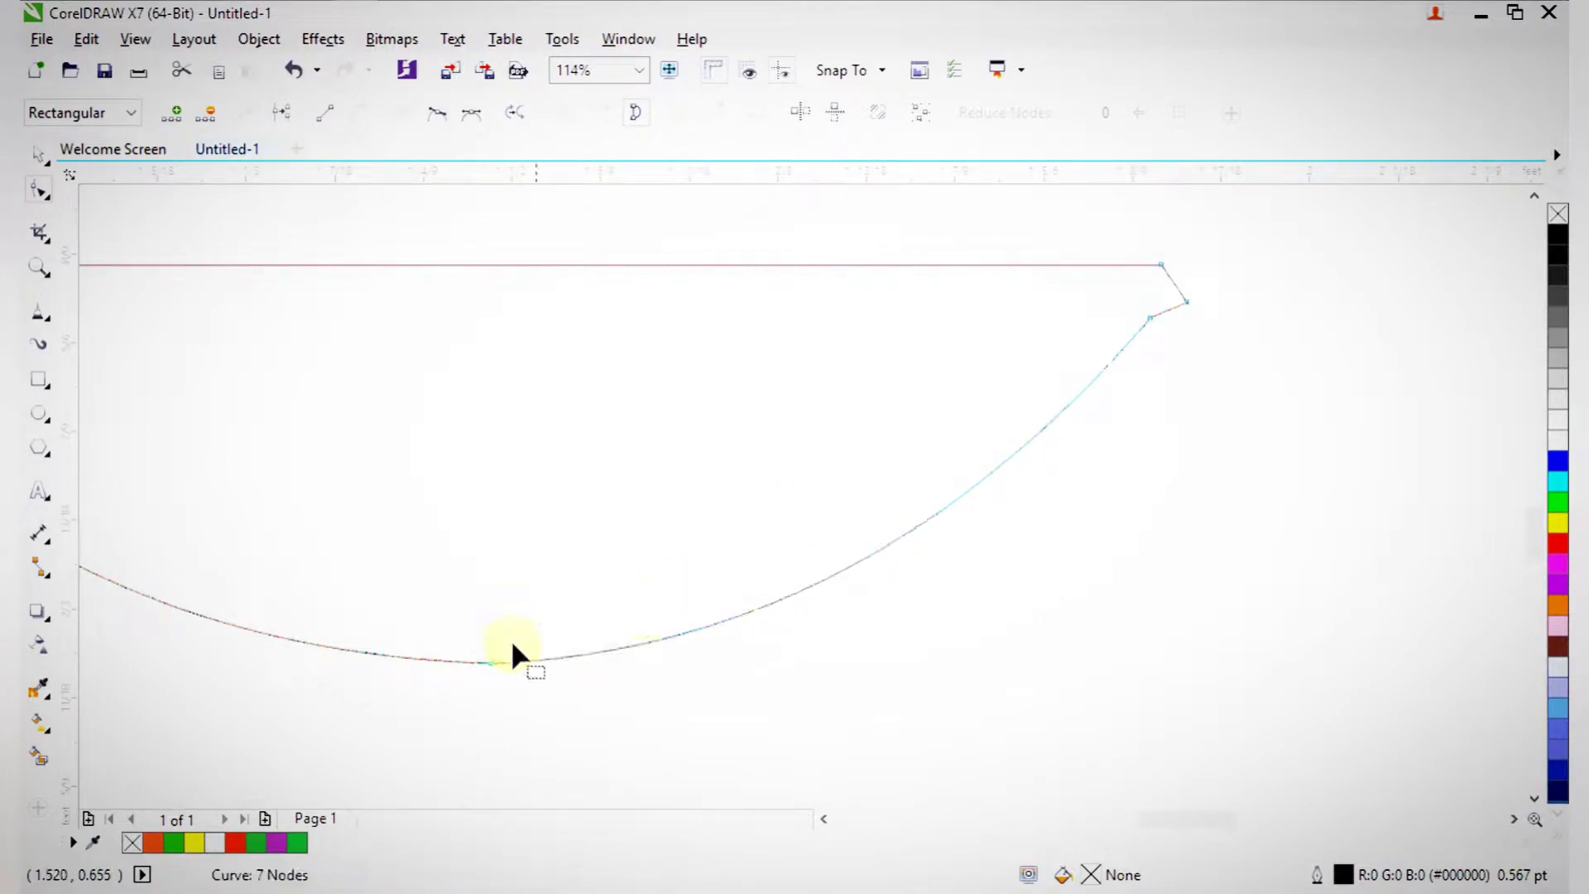
double_click(492, 661)
- Round the two short segments at the right end of the bowl's rim
key("F3")
key("F2")
left_click_drag(411, 528, 831, 729)
key("F2")
left_click_drag(1142, 245, 1272, 372)
left_click_drag(846, 427, 878, 416)
left_click_drag(824, 528, 823, 520)
key("space")
- Draw a closed nine-node polyline above the bowl's left end, about 0.28 ft by 0.13 ft, with a narrow slit on the left and a V-shaped notch on top
scroll(954, 582, "down", 5)
key("F2")
left_click_drag(586, 308, 1048, 710)
key("Escape")
left_click_drag(523, 331, 1006, 710)
left_click_drag(393, 465, 787, 691)
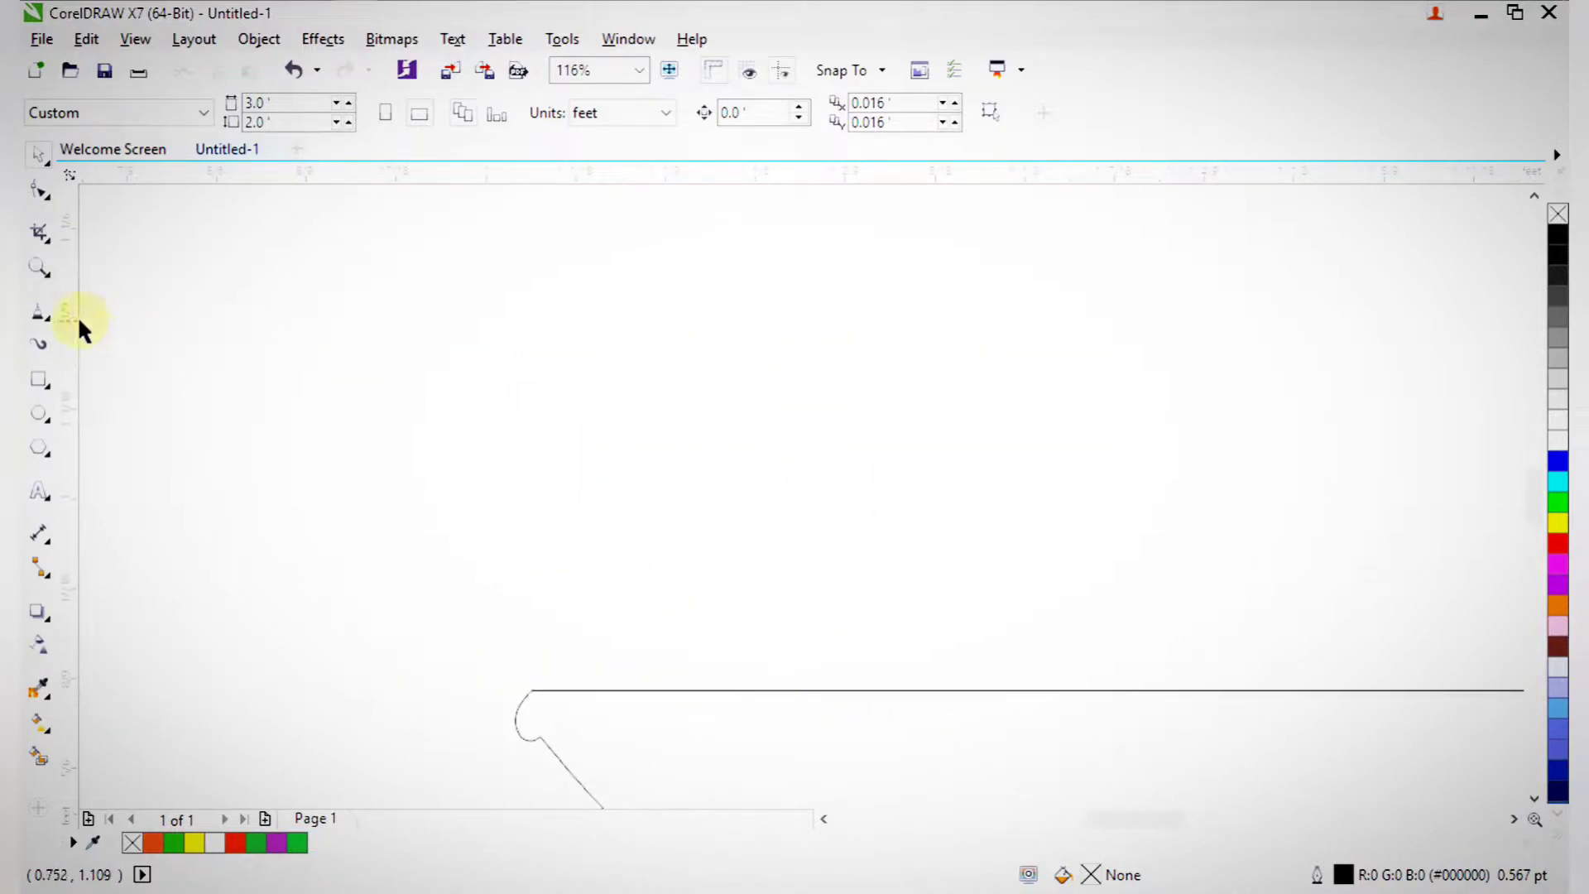
left_click(40, 315)
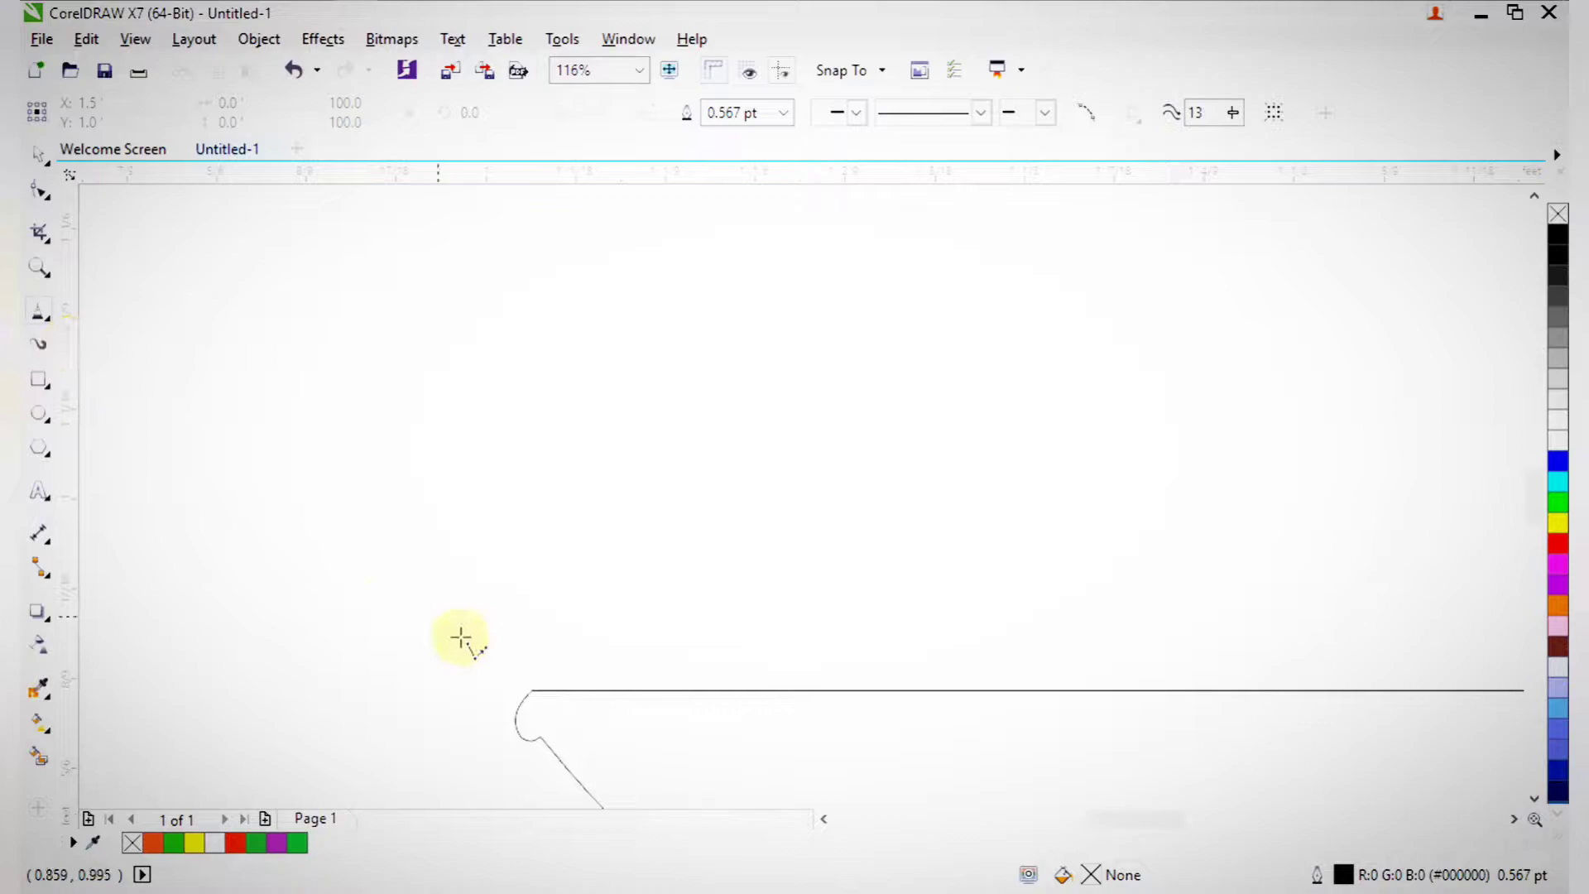
left_click(563, 657)
double_click(589, 656)
double_click(742, 483)
double_click(621, 653)
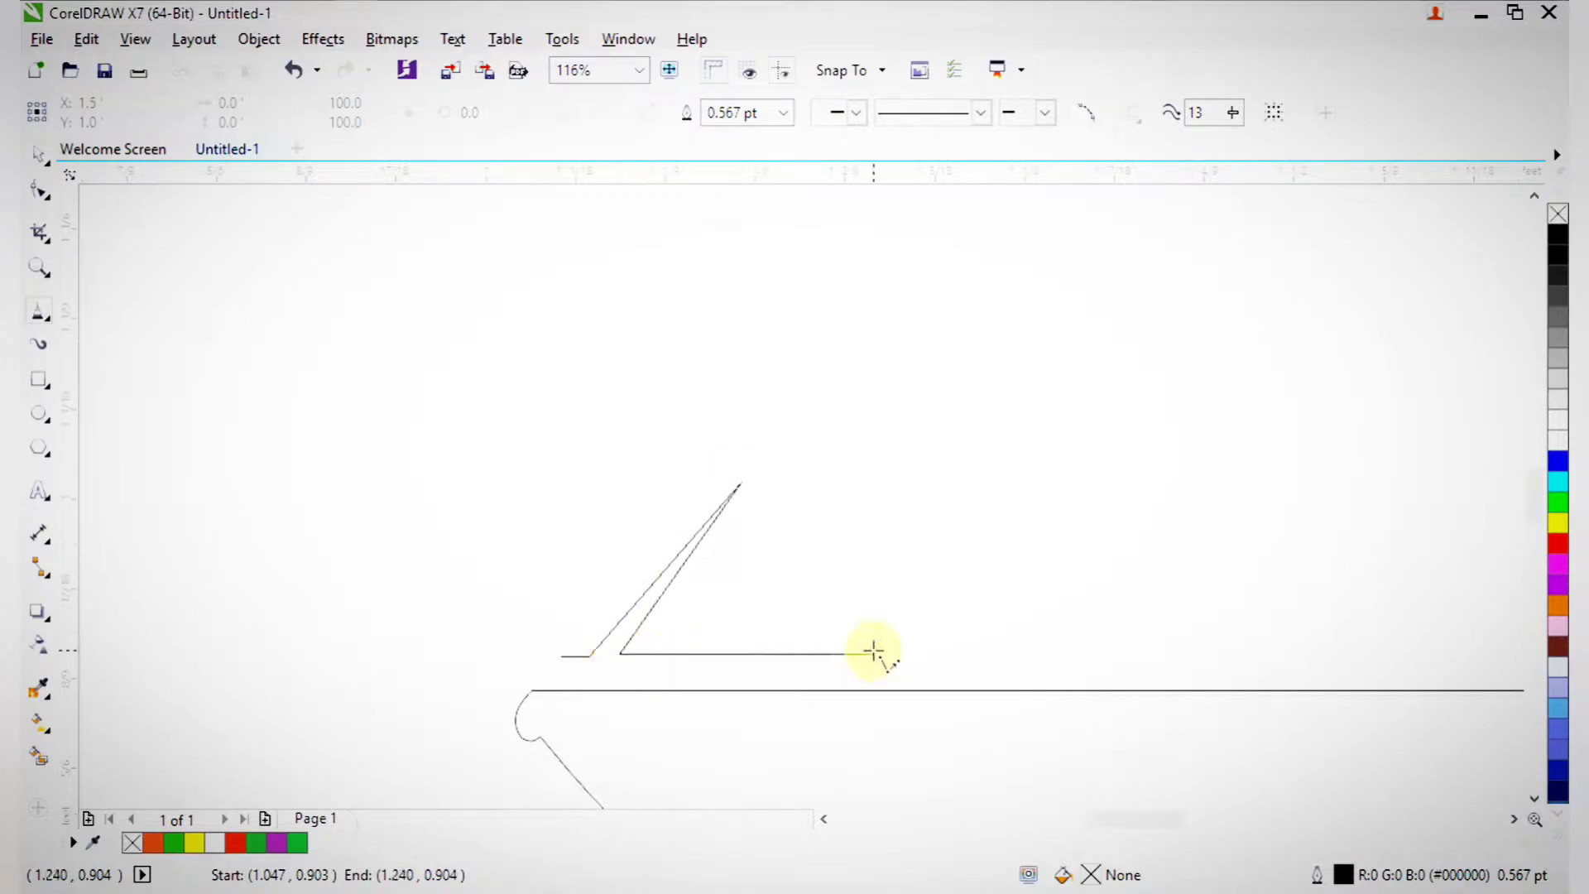
double_click(1006, 672)
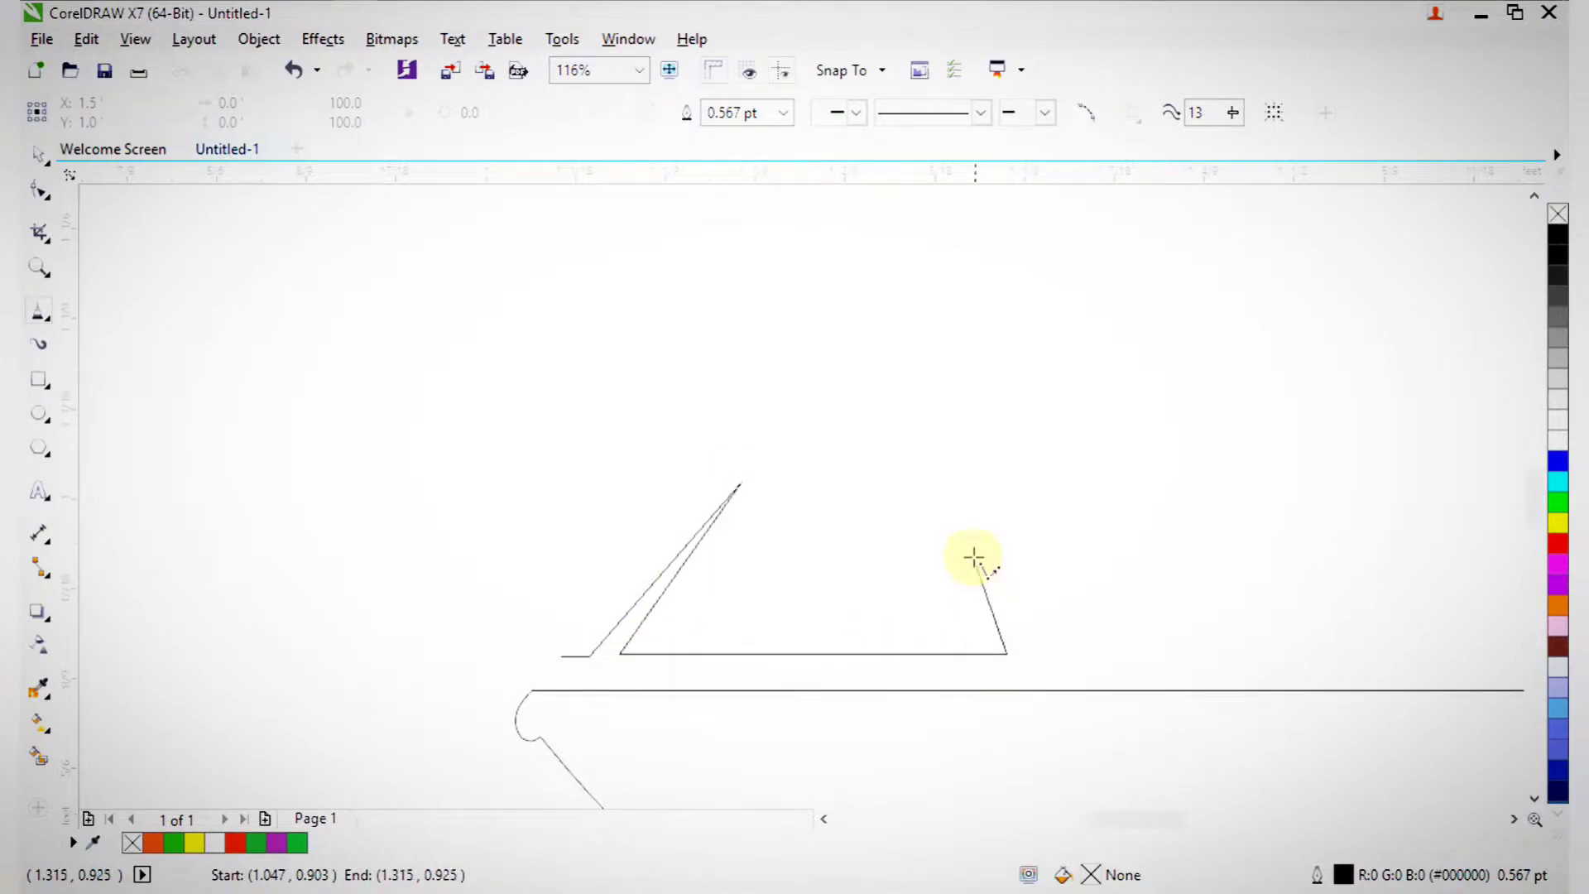
double_click(887, 485)
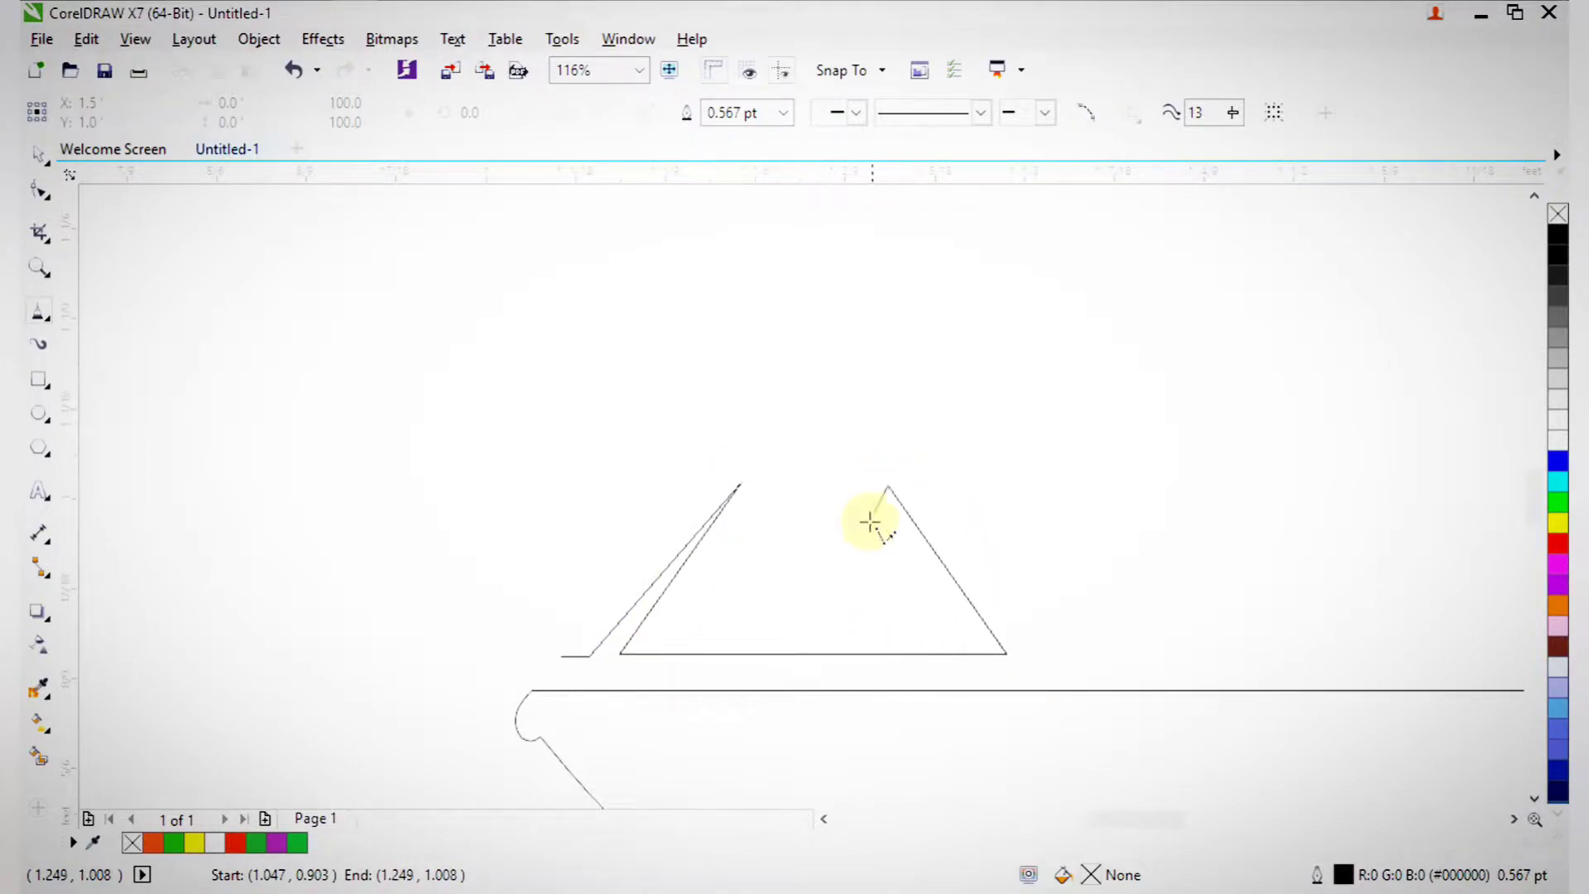
left_click(827, 565)
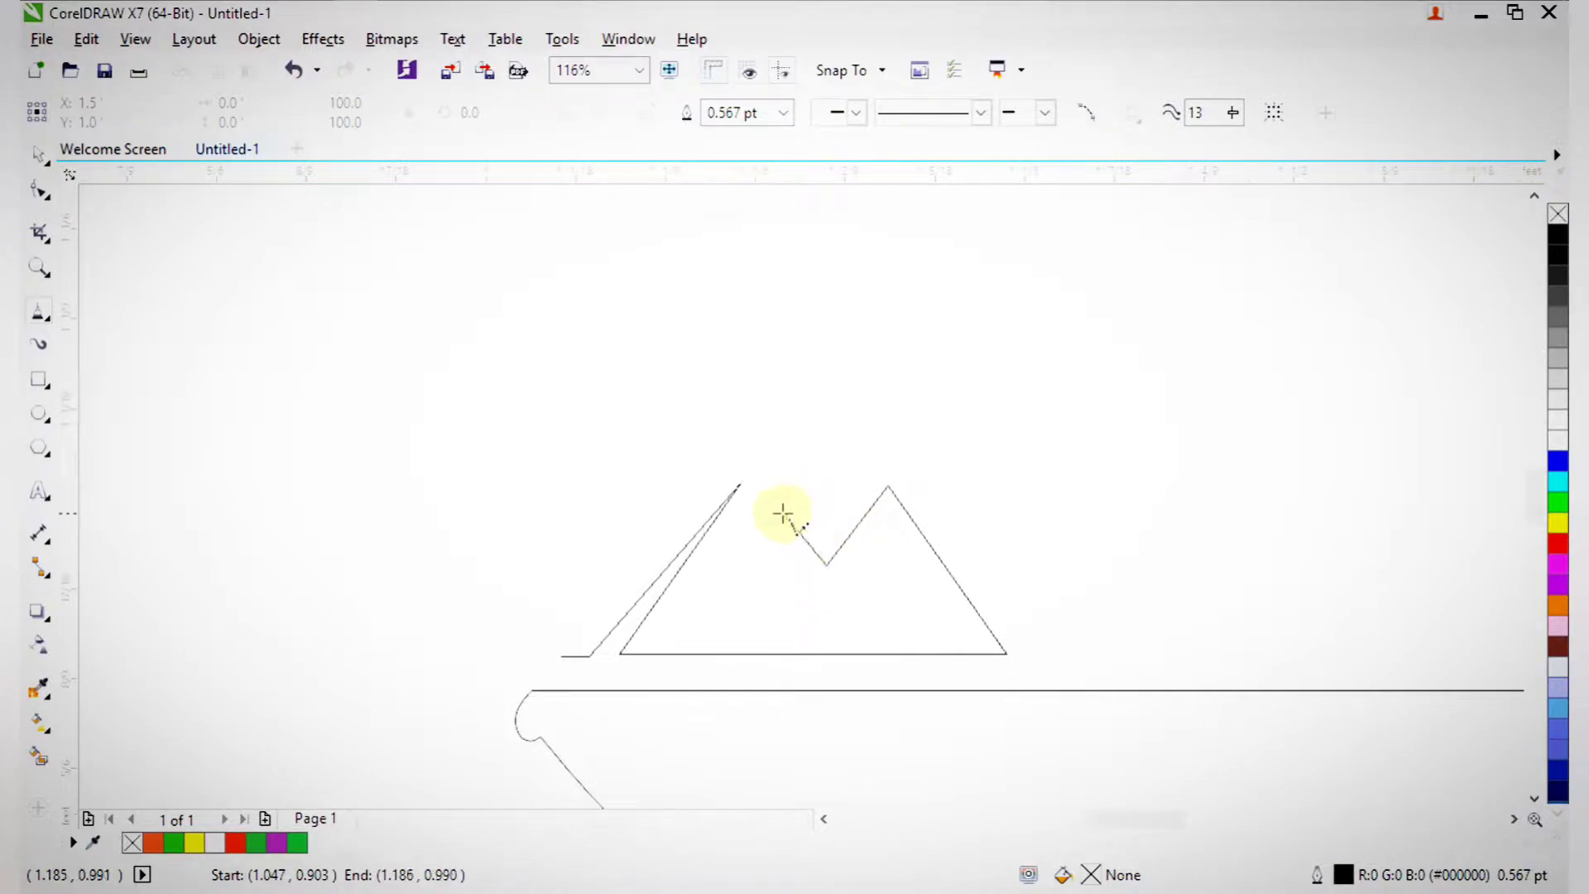
left_click(786, 458)
left_click(704, 447)
left_click(562, 655)
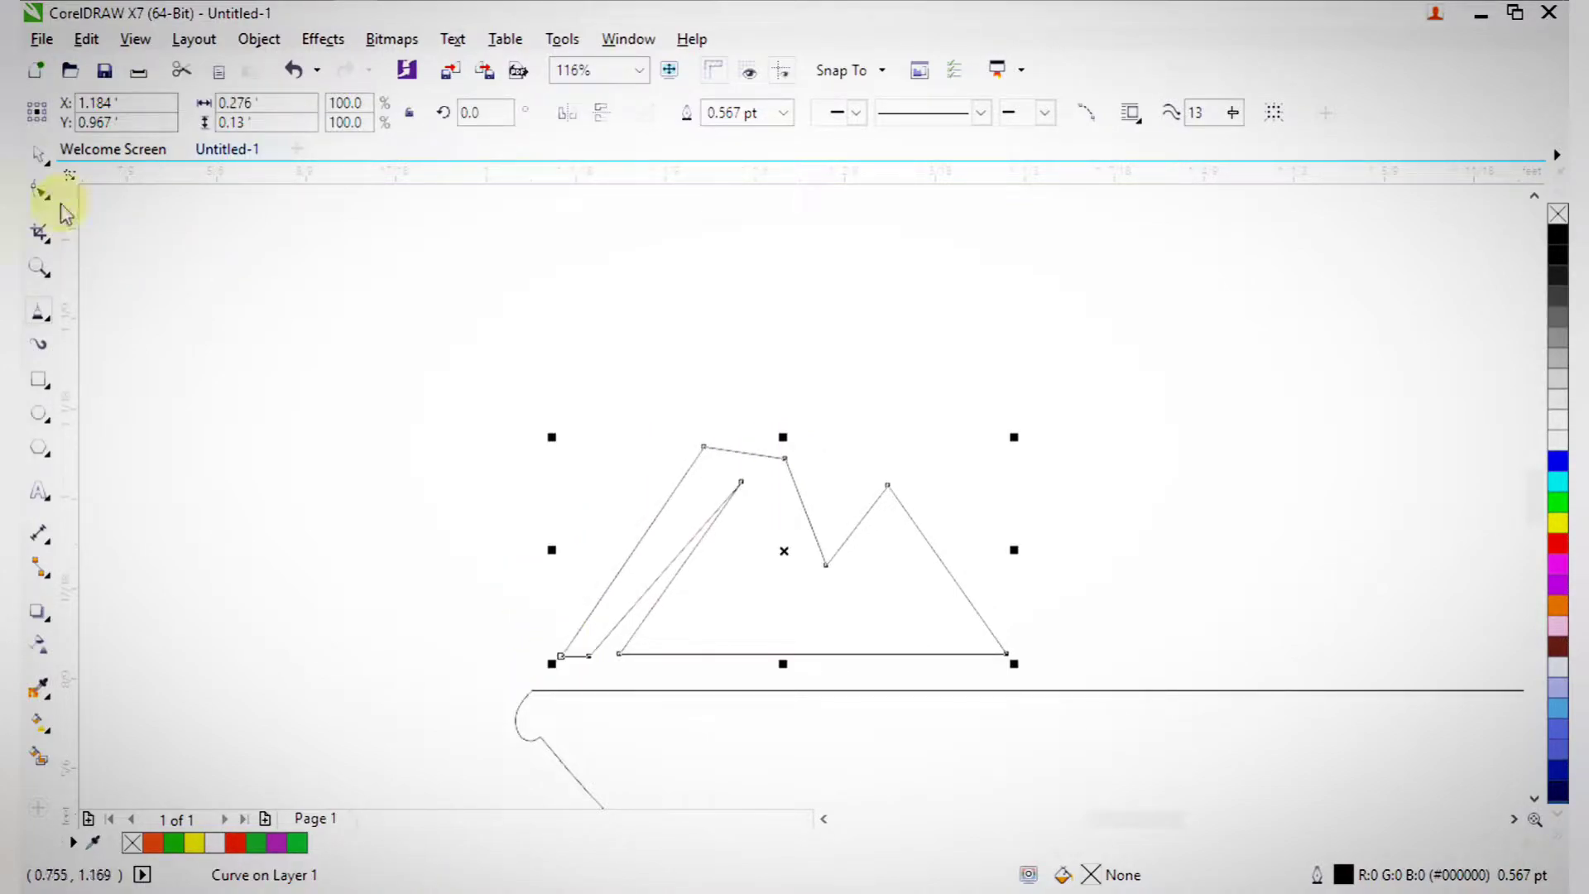
- Convert all segments of the notched shape to curves and bow its right side outward
left_click(39, 190)
mouse_move(302, 278)
left_mouse_down()
mouse_move(805, 628)
mouse_move(1107, 788)
left_mouse_up()
left_click(358, 112)
key("F2")
mouse_move(472, 286)
left_mouse_down()
mouse_move(956, 675)
mouse_move(1076, 742)
left_mouse_up()
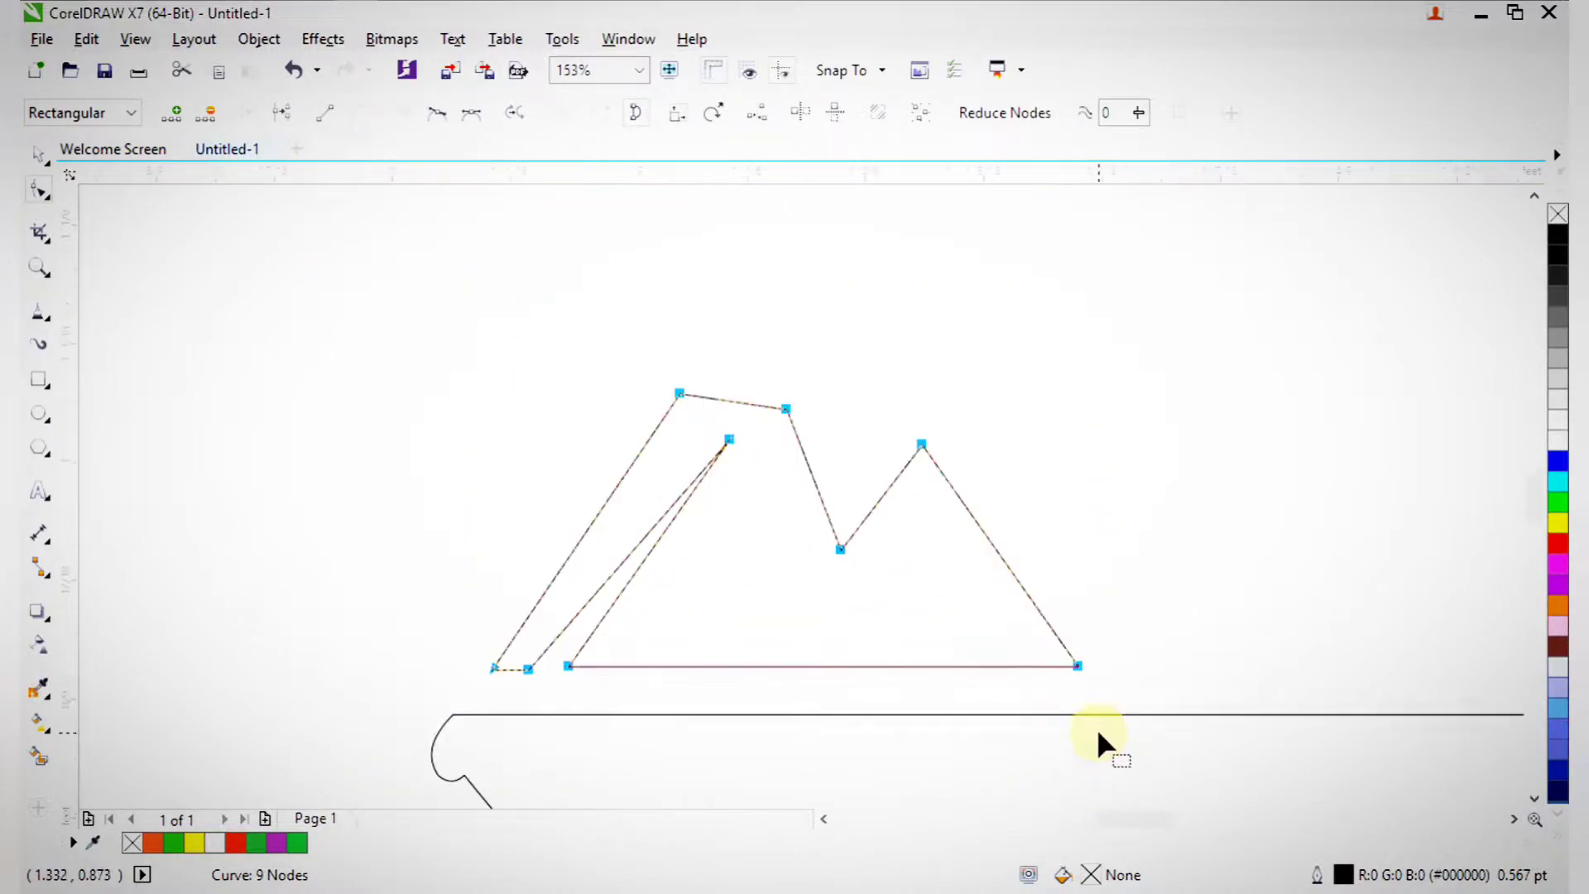
left_click_drag(996, 542, 1039, 498)
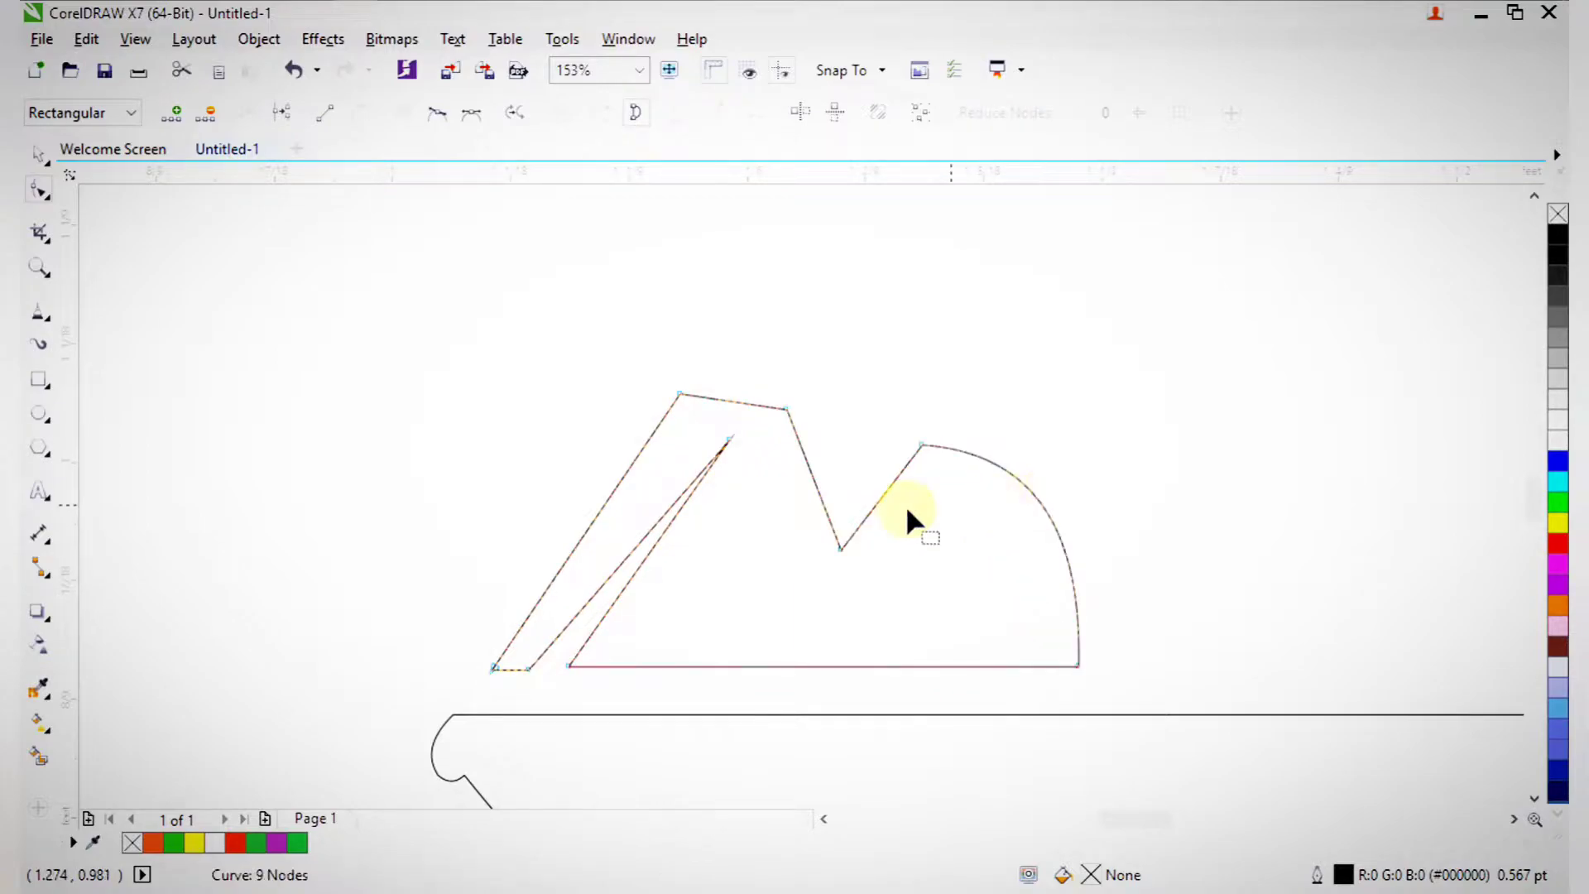
- Curve both sides of the V-shaped notch so that they sag toward its lowest point
left_click_drag(686, 372, 968, 611)
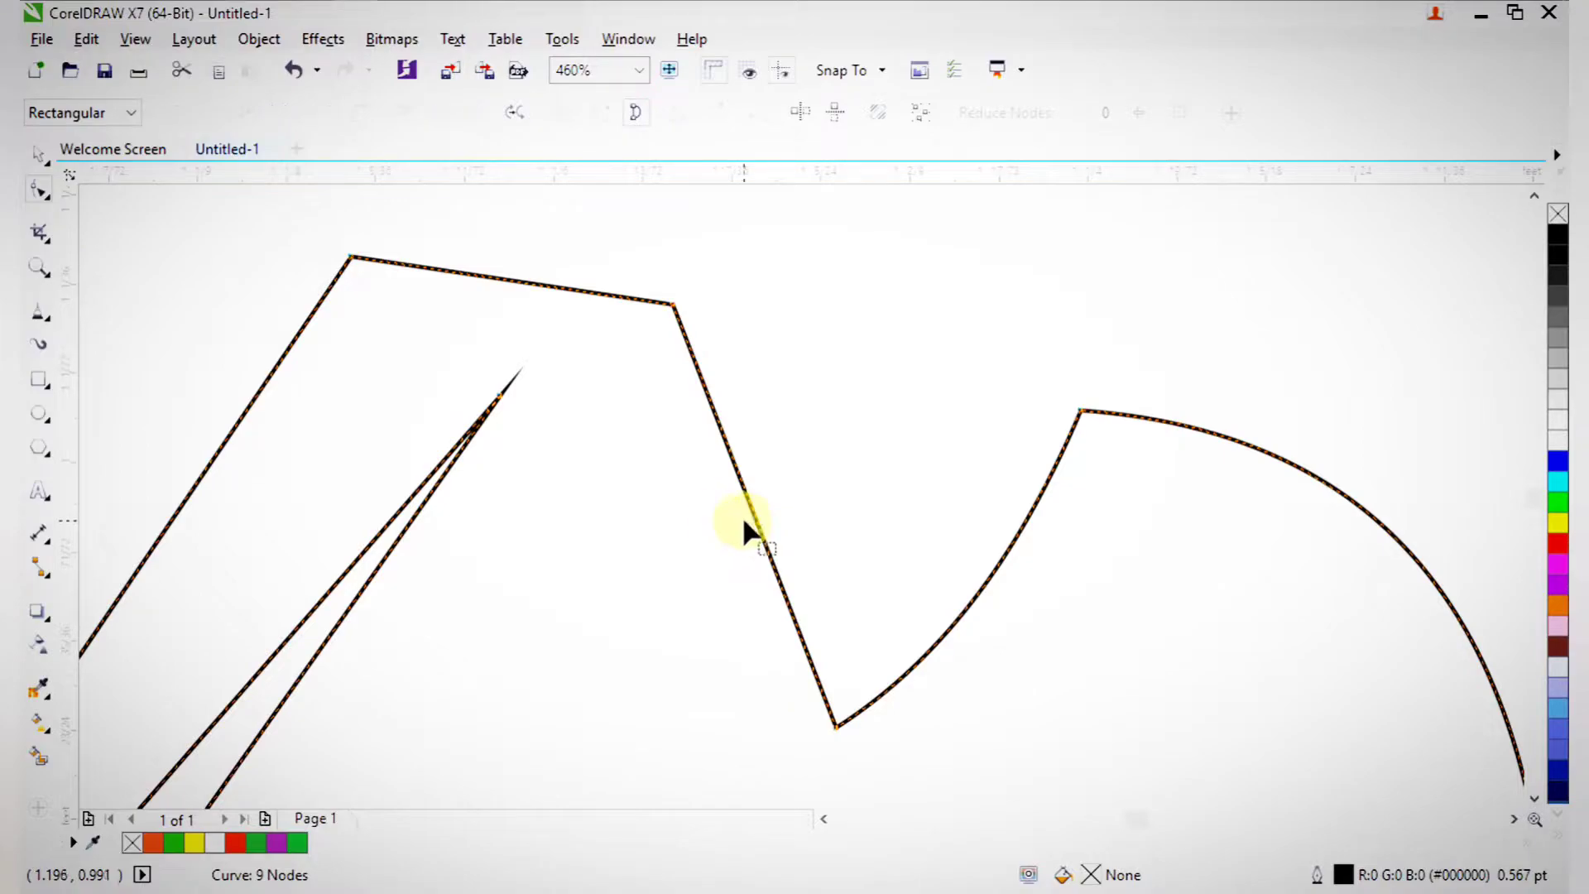
left_click_drag(760, 527, 701, 520)
scroll(706, 518, "down", 5)
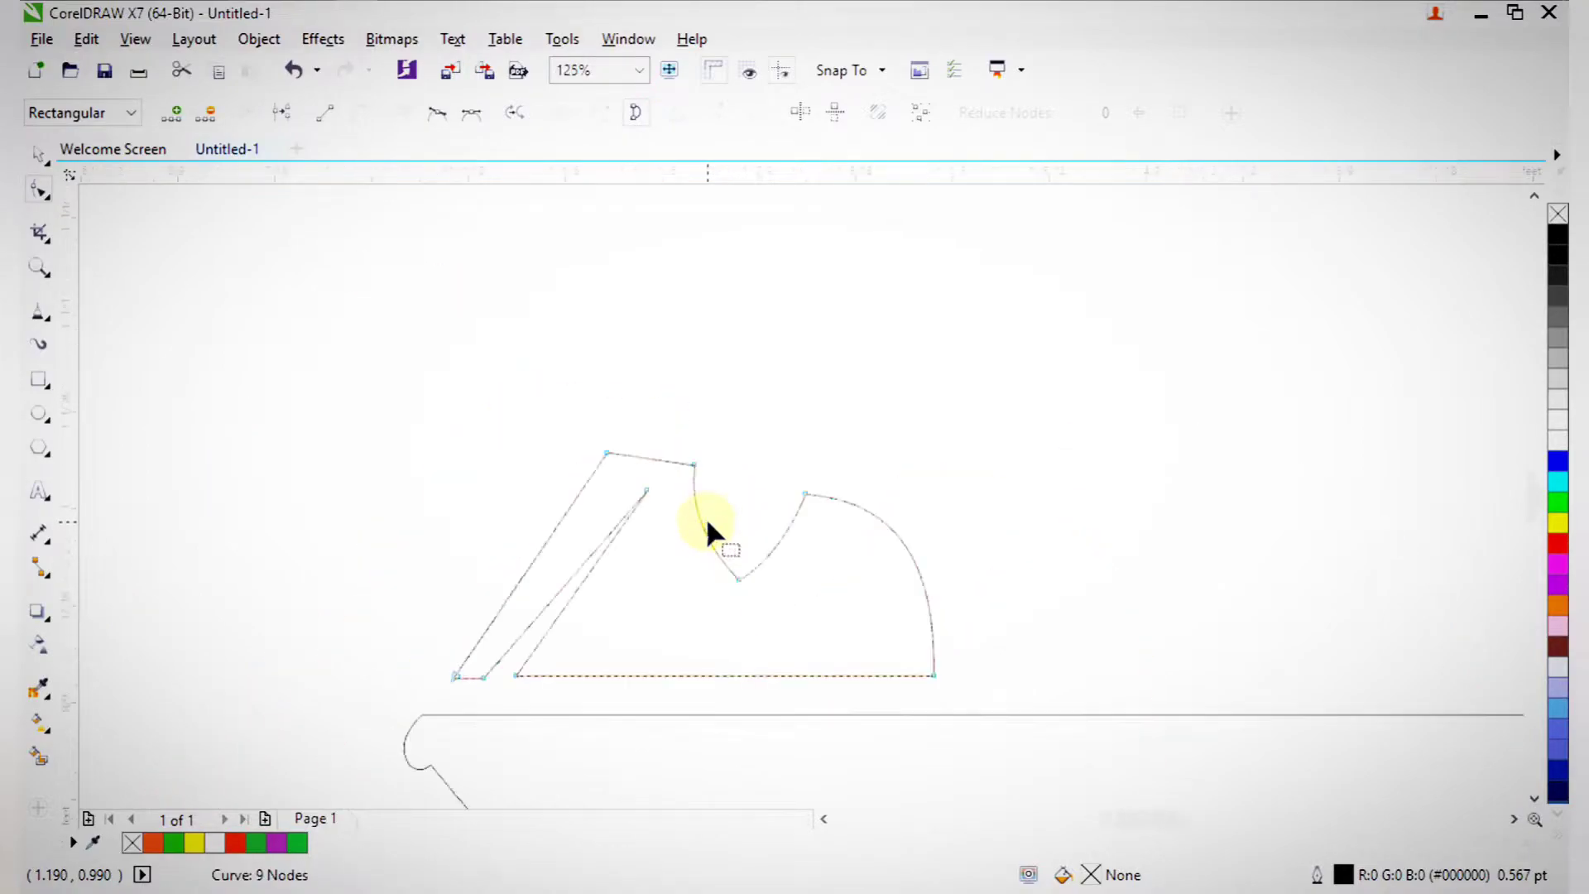
- Bend the shape's left outer edge and both edges of the narrow slit into arcs bulging up and to the left
left_click_drag(555, 546, 649, 727)
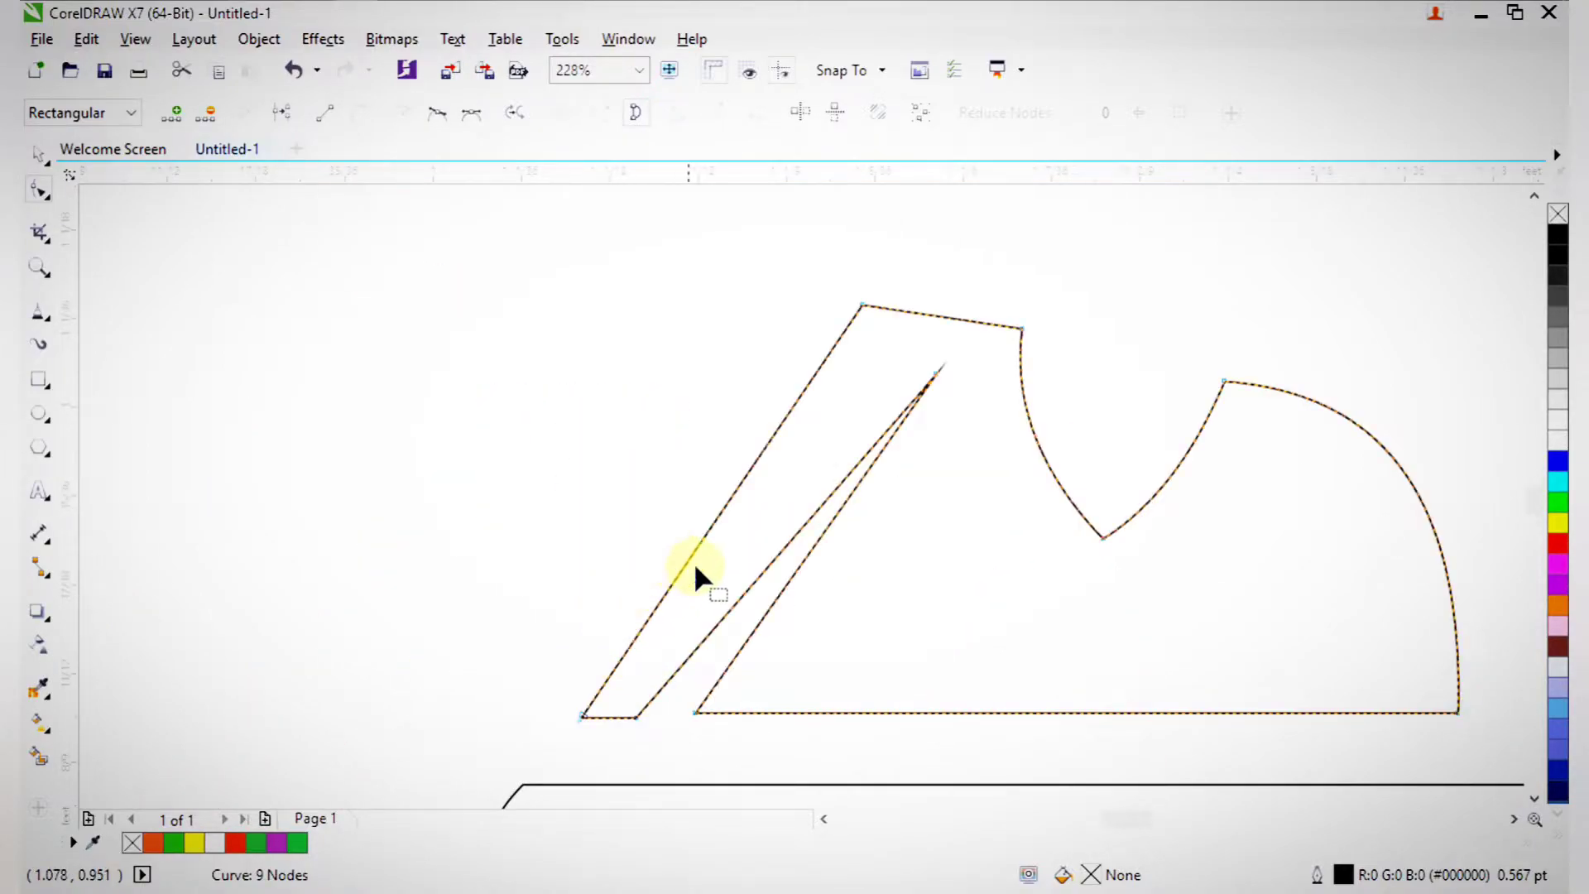
left_click_drag(701, 545, 638, 472)
left_click_drag(762, 566, 713, 475)
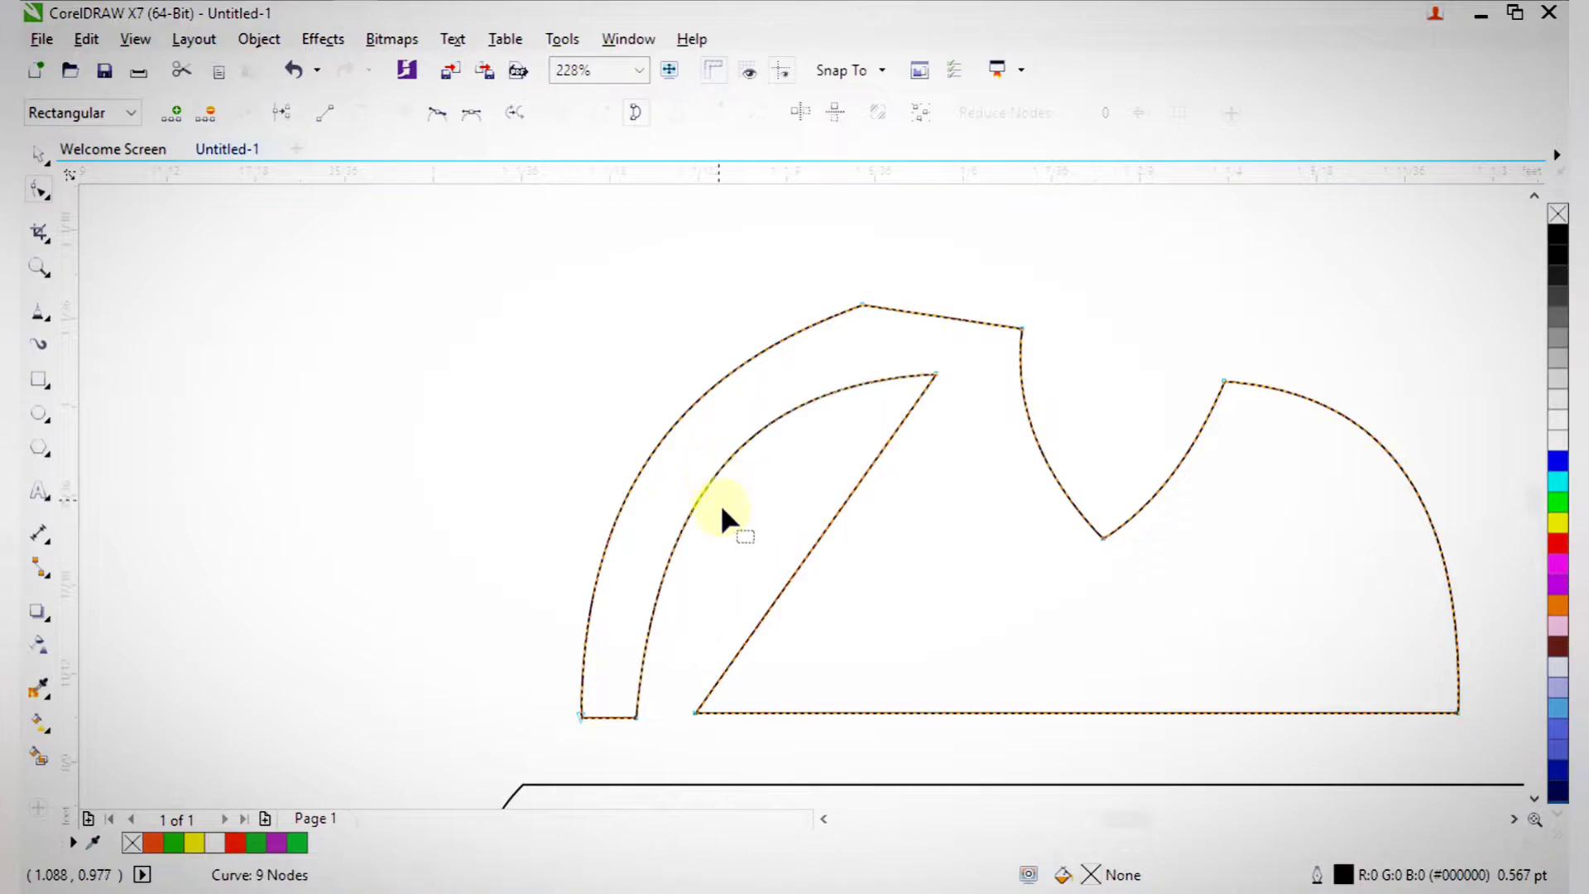
left_click_drag(786, 585, 747, 513)
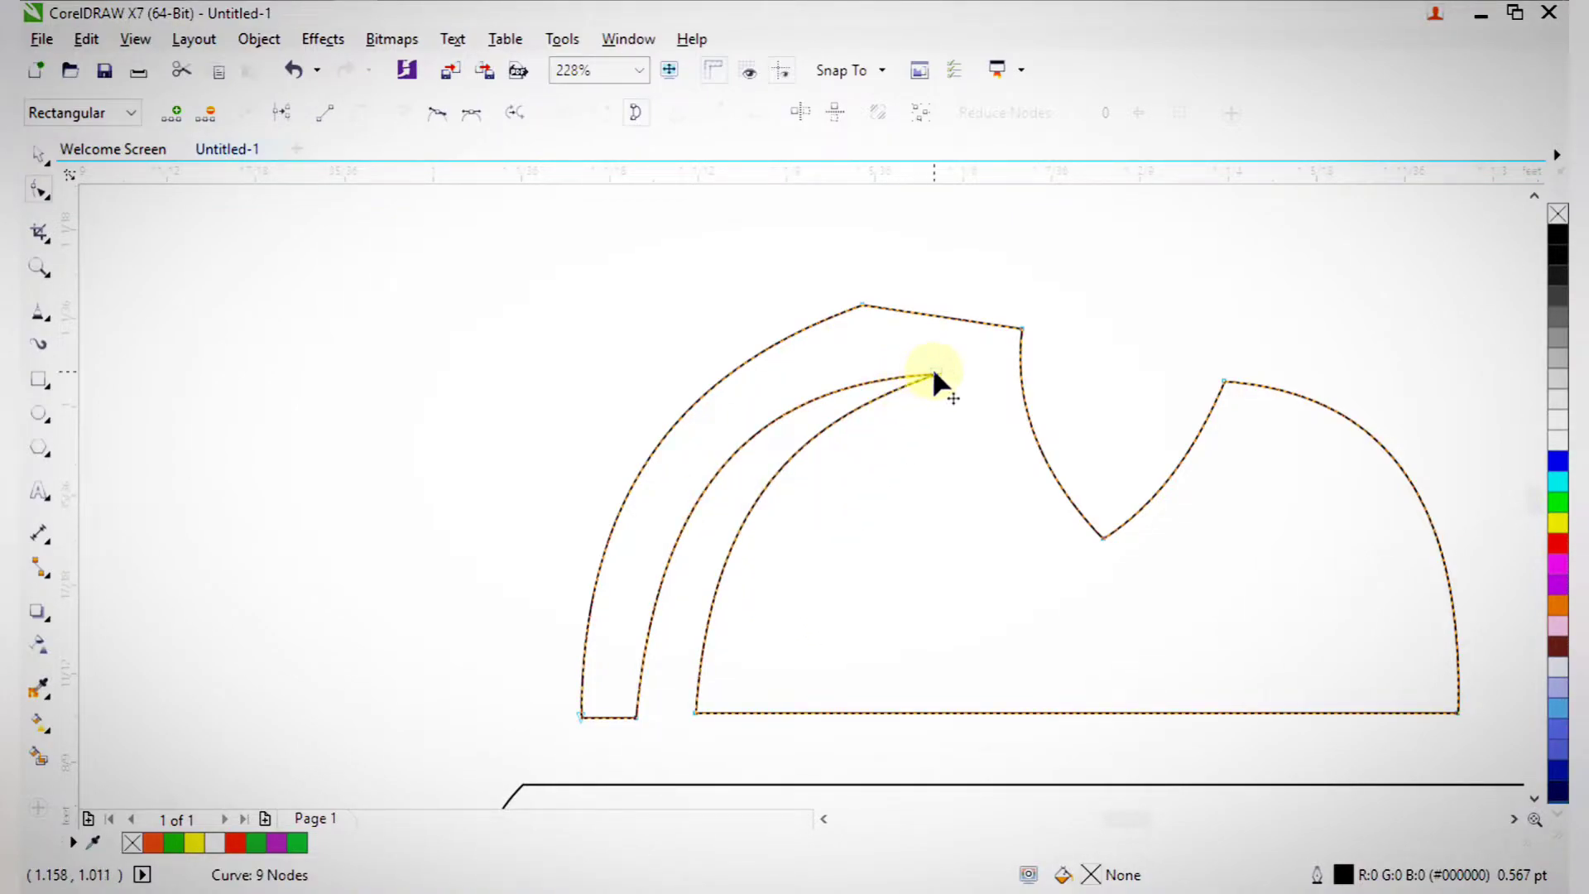
key("space")
scroll(937, 374, "down", 5)
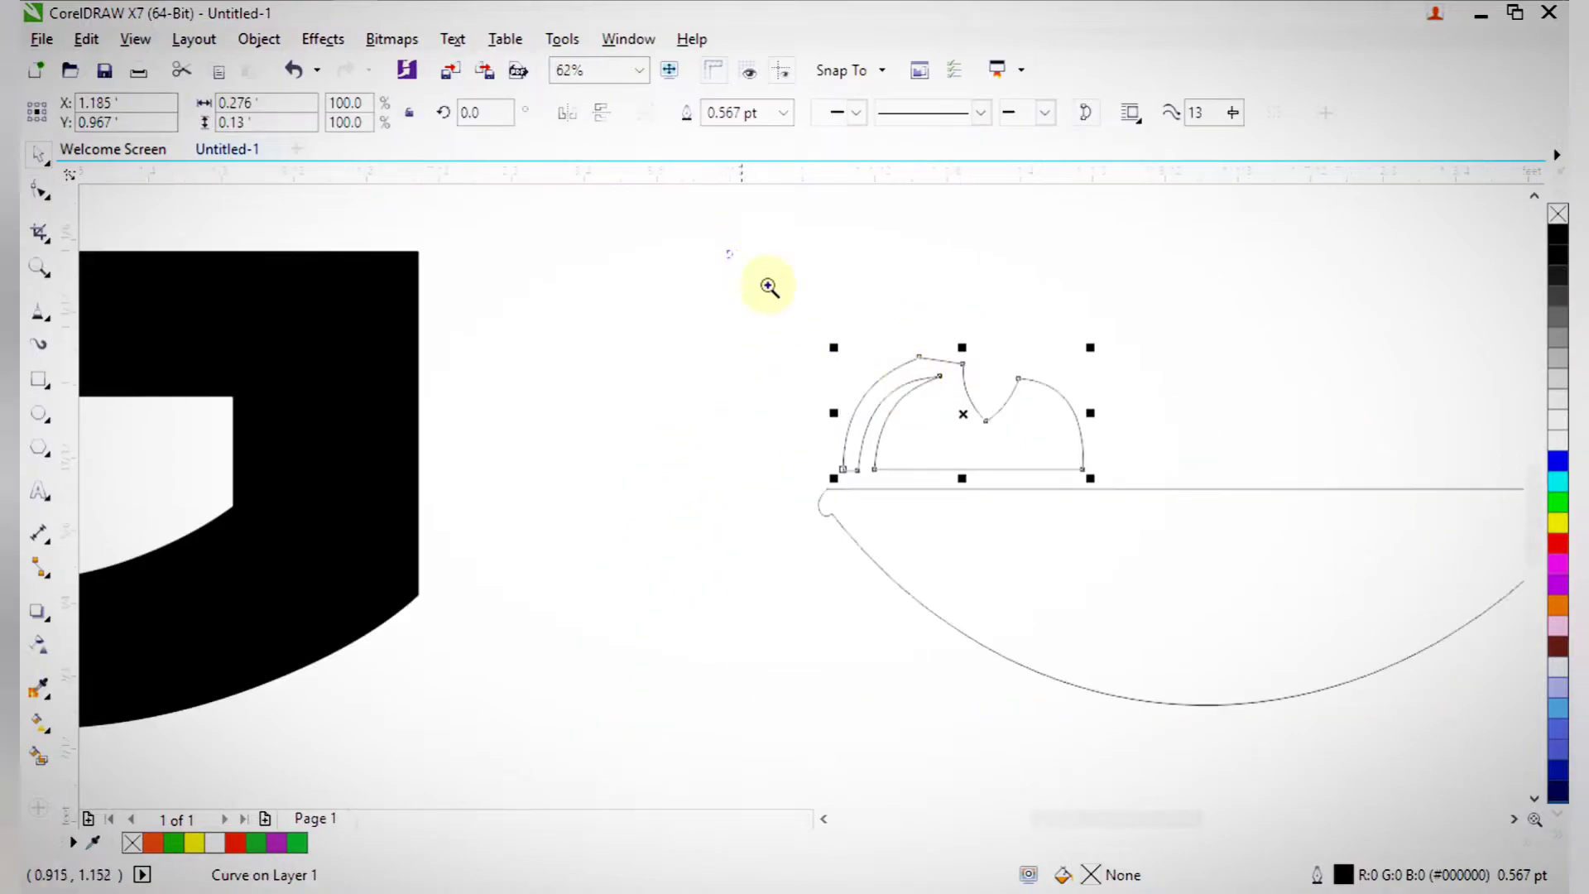
- Arch the short straight segment at the top of the notched shape slightly upward
left_click_drag(726, 250, 1074, 501)
key("F2")
left_click_drag(787, 386, 1001, 677)
key("space")
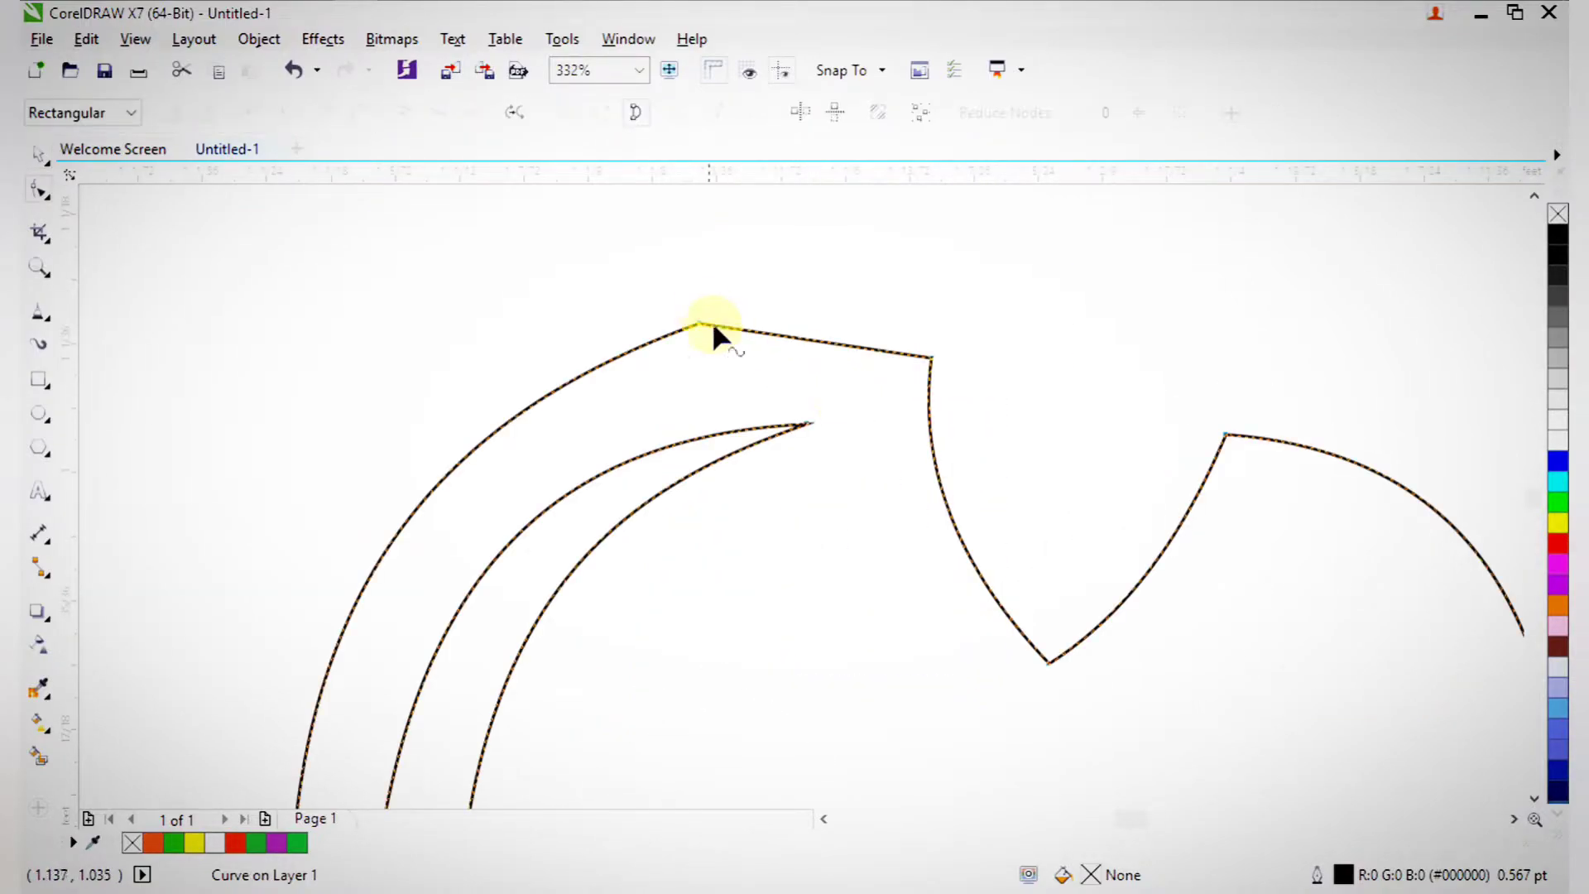
left_click_drag(853, 346, 851, 330)
key("space")
scroll(852, 329, "down", 3)
key("F2")
left_click_drag(728, 259, 958, 444)
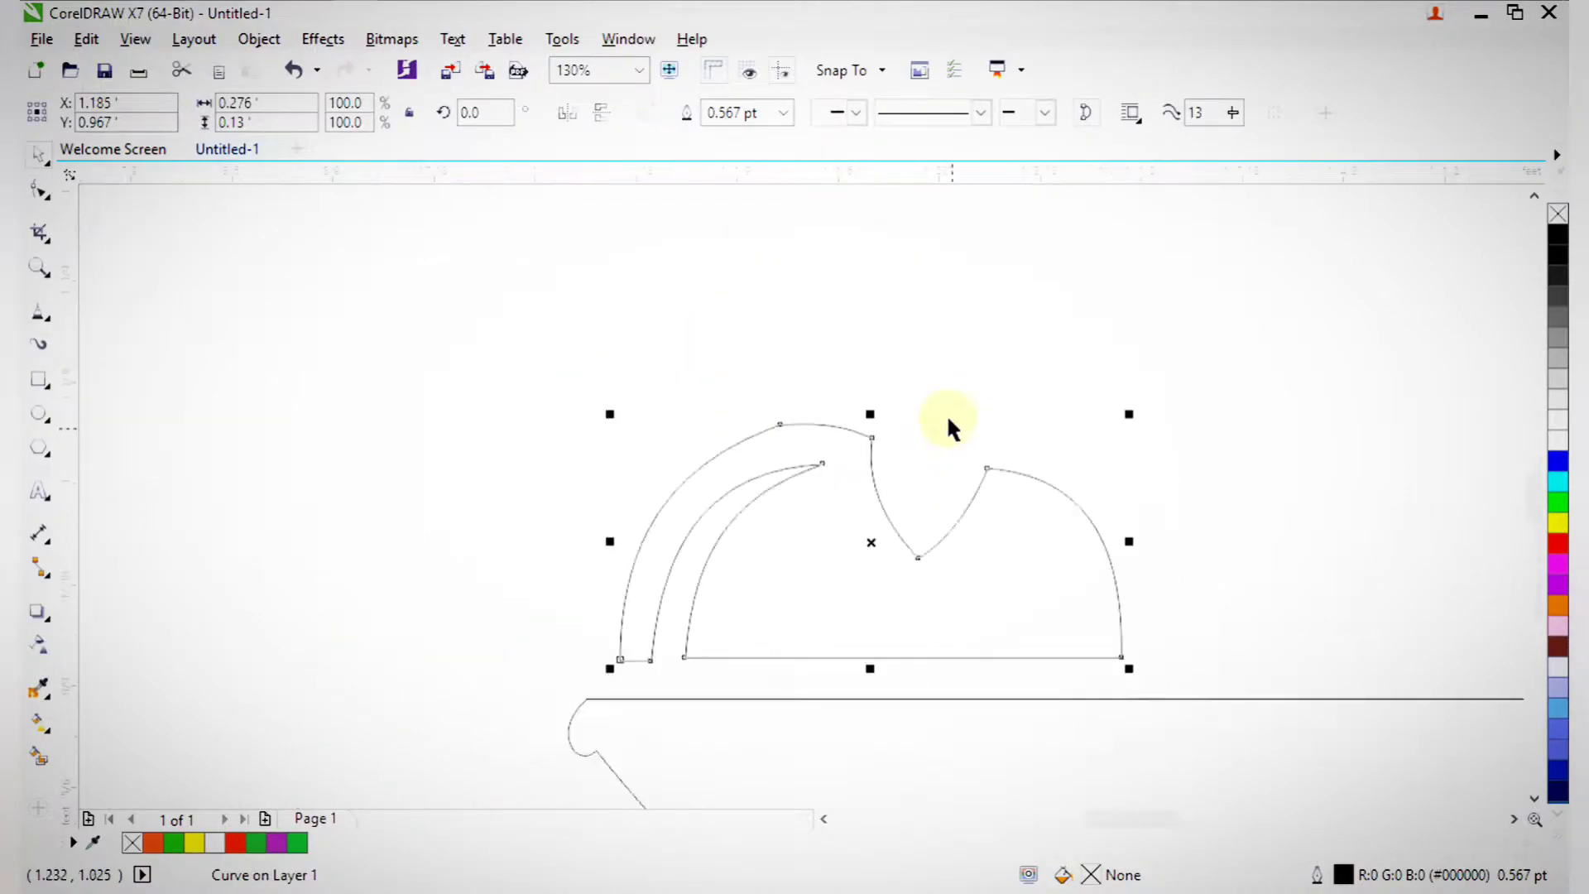
- Delete the node at the top of the notched shape's outer arc to merge the two segments into one continuous curve
key("space")
left_click_drag(619, 225, 1145, 682)
left_click(549, 368)
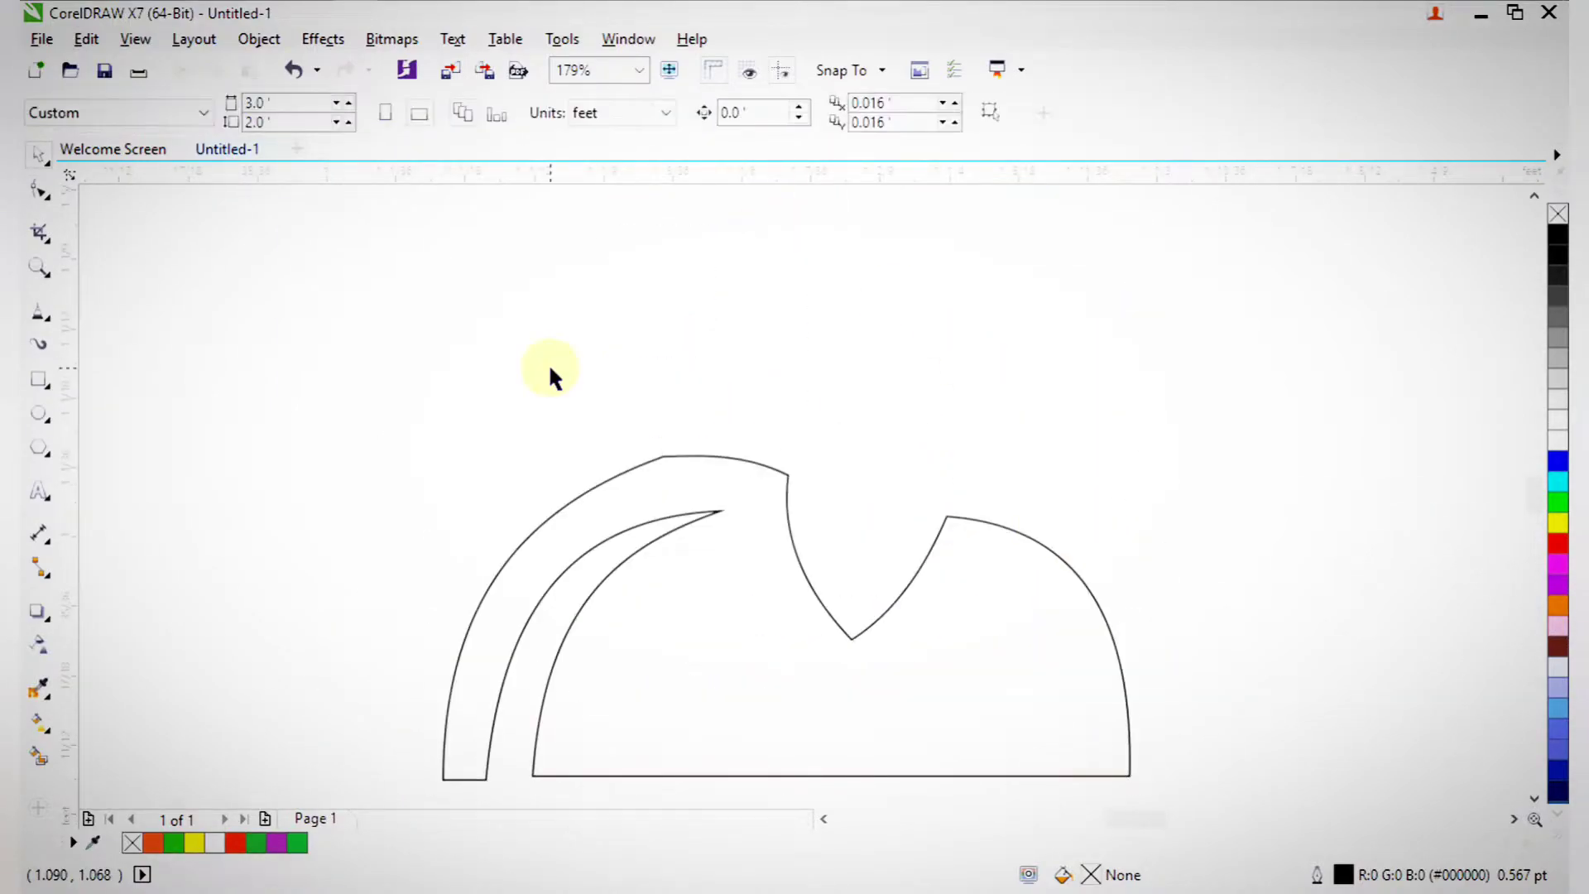
left_click(664, 457)
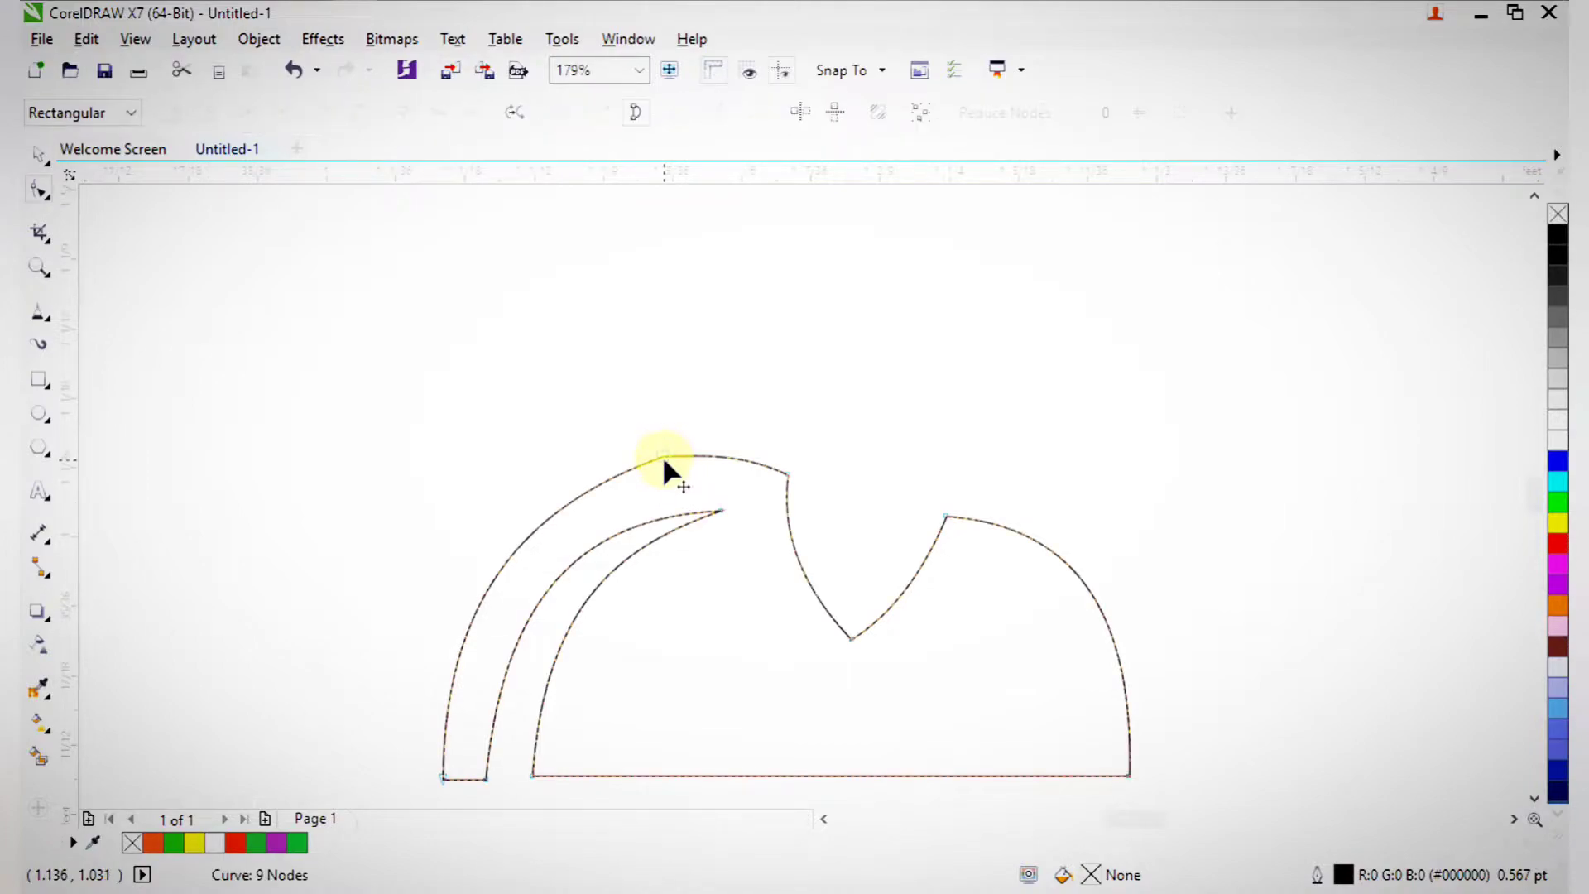
key("space")
key("F2")
left_click_drag(525, 291, 1192, 705)
key("F10")
scroll(529, 478, "down", 2)
key("F2")
left_click_drag(231, 373, 690, 753)
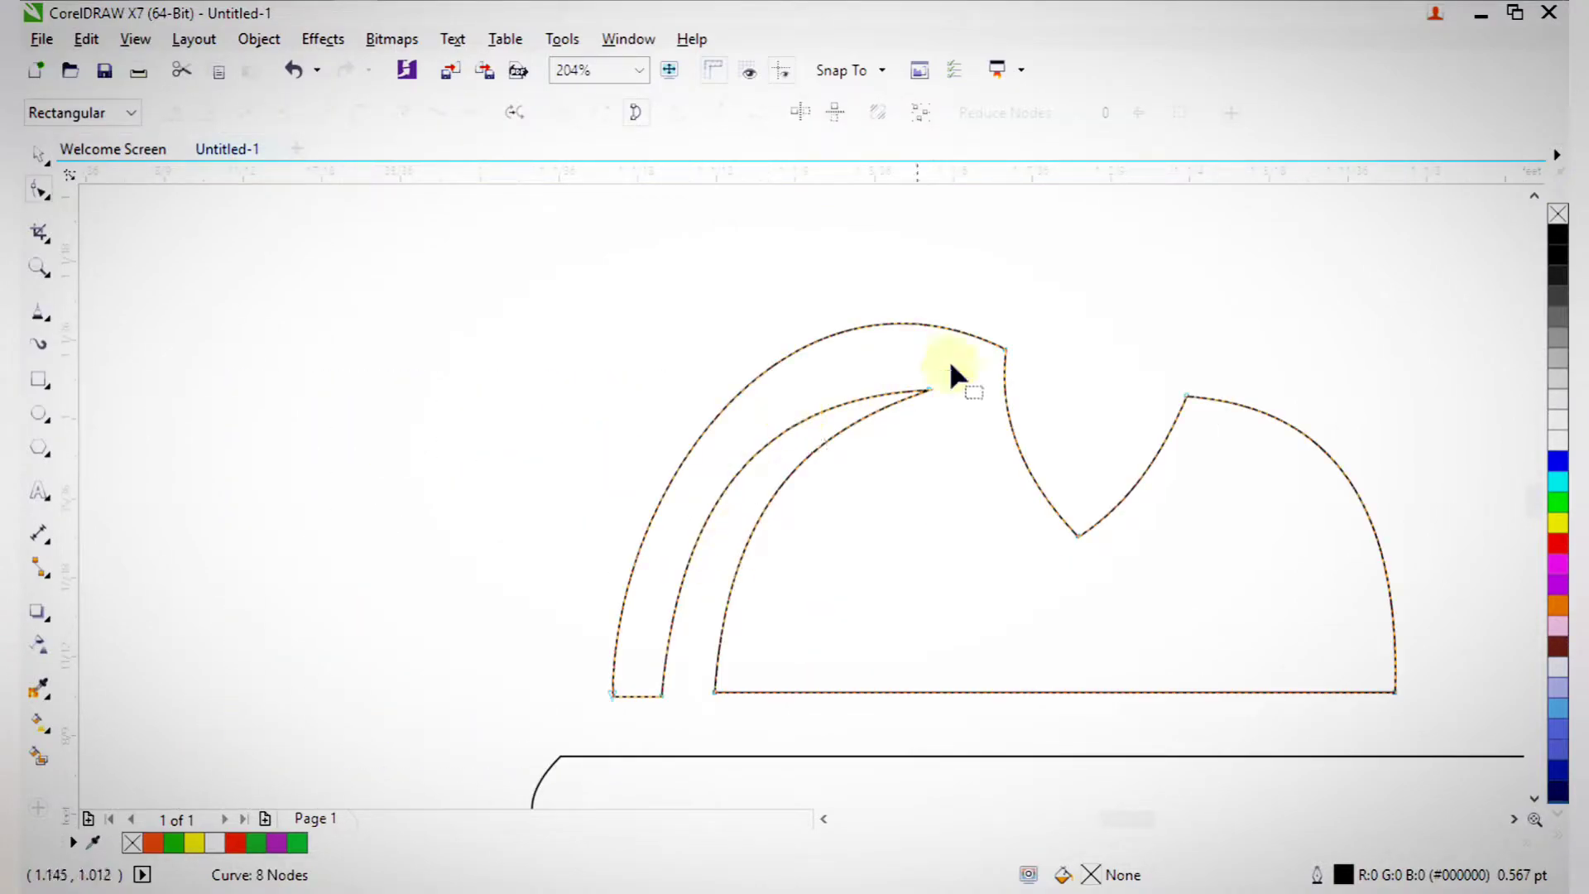
left_click(1000, 351)
left_click_drag(795, 245, 953, 469)
- Draw the left part of a straight-edged stem outline above the notched shape, ending in a point inside its V-shaped notch
key("space")
key("F2")
scroll(835, 365, "down", 2)
left_click_drag(501, 234, 1109, 666)
left_click(33, 319)
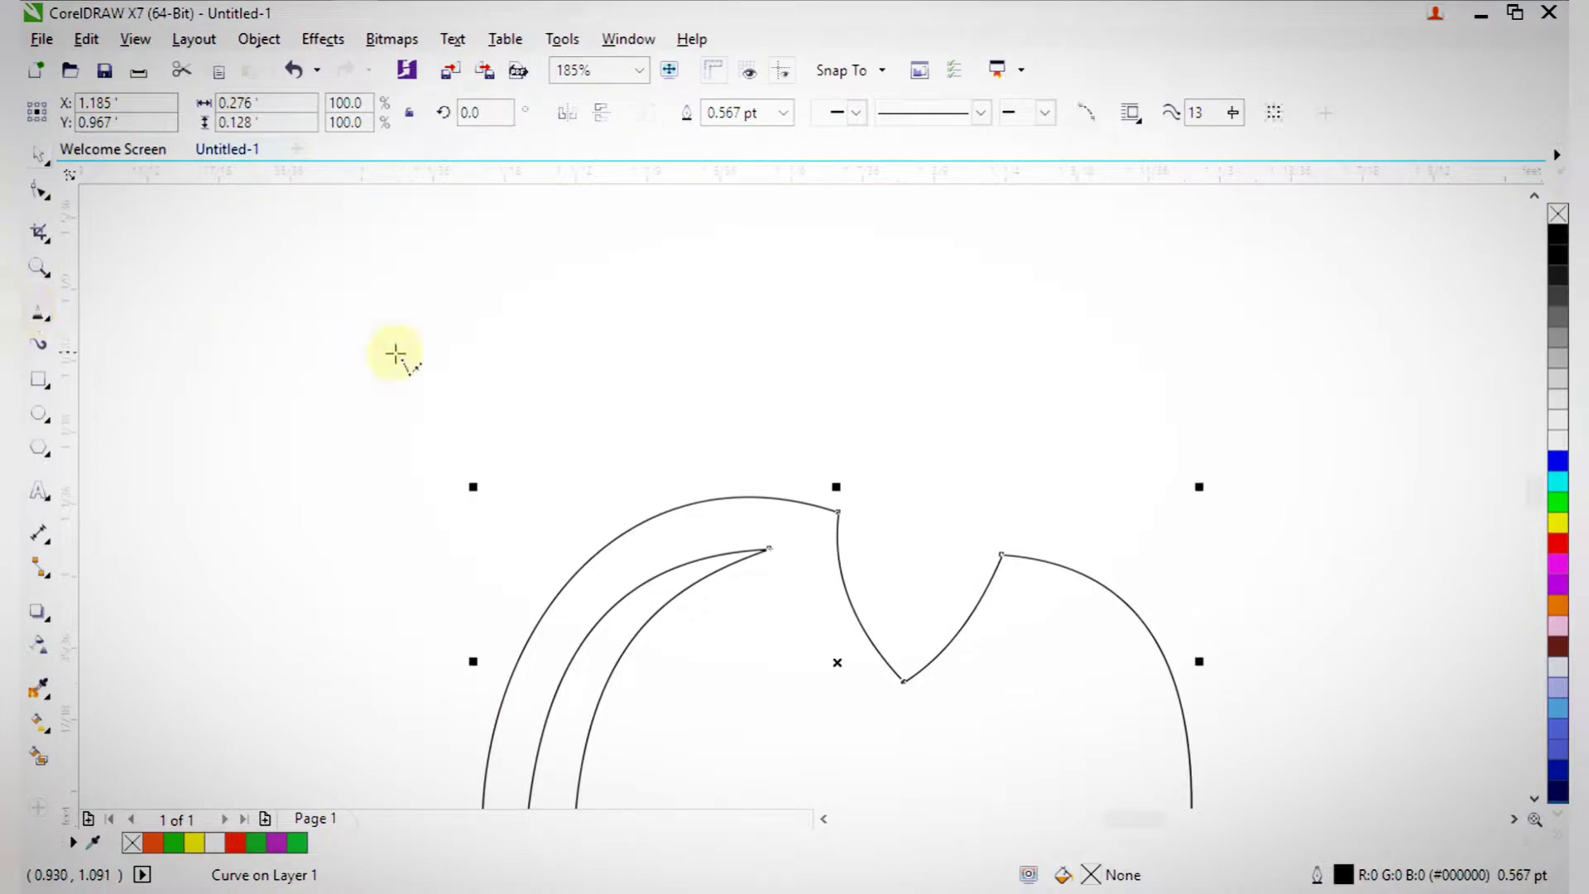
left_click(898, 422)
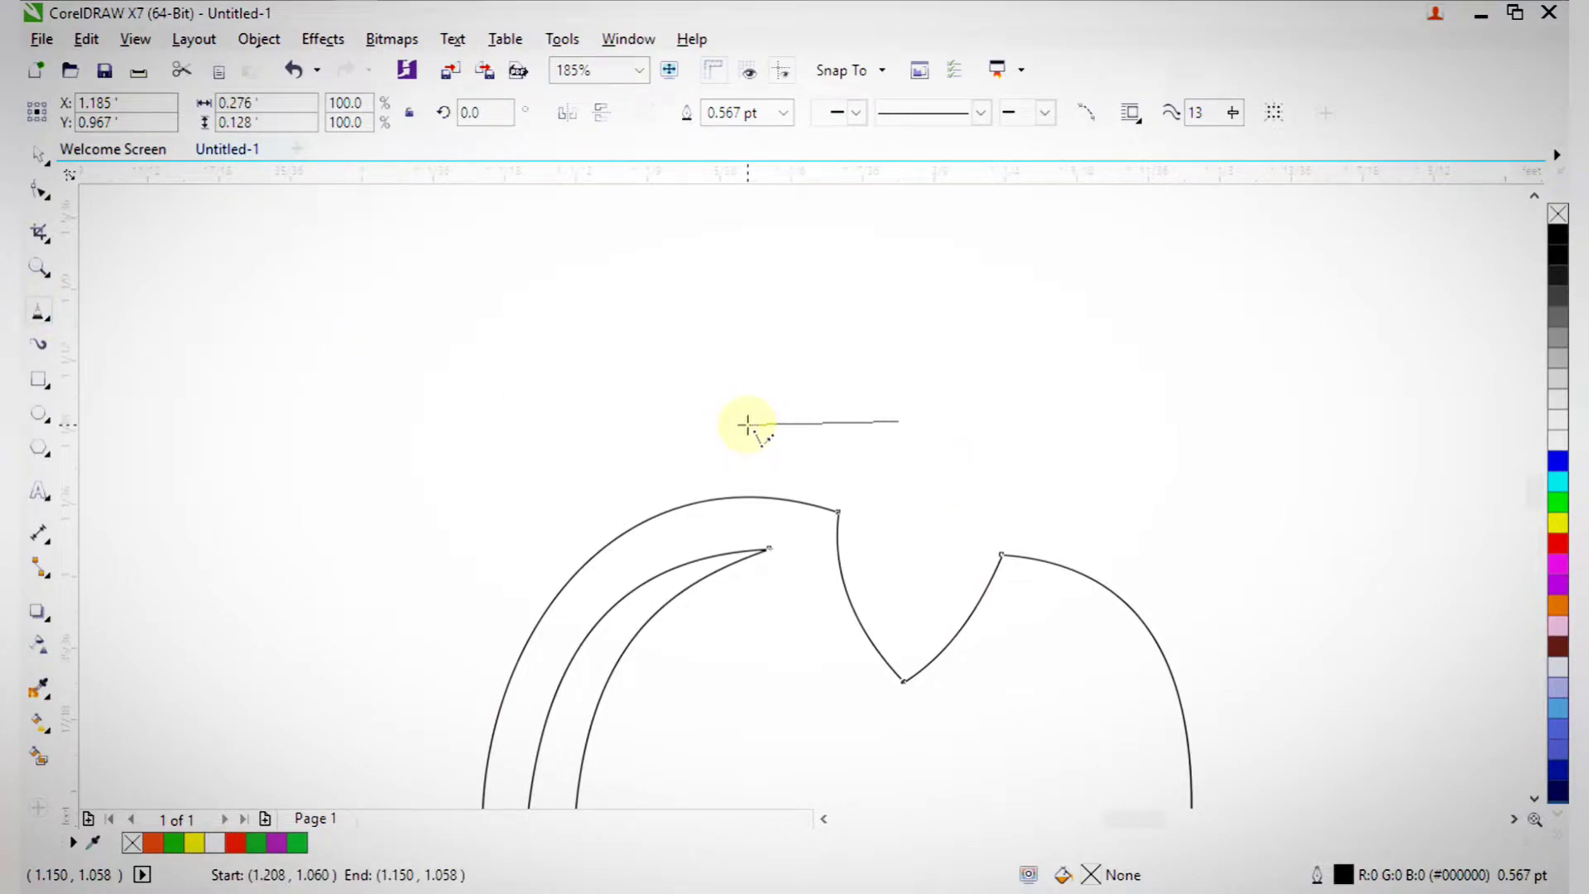
left_click(767, 484)
left_click(857, 489)
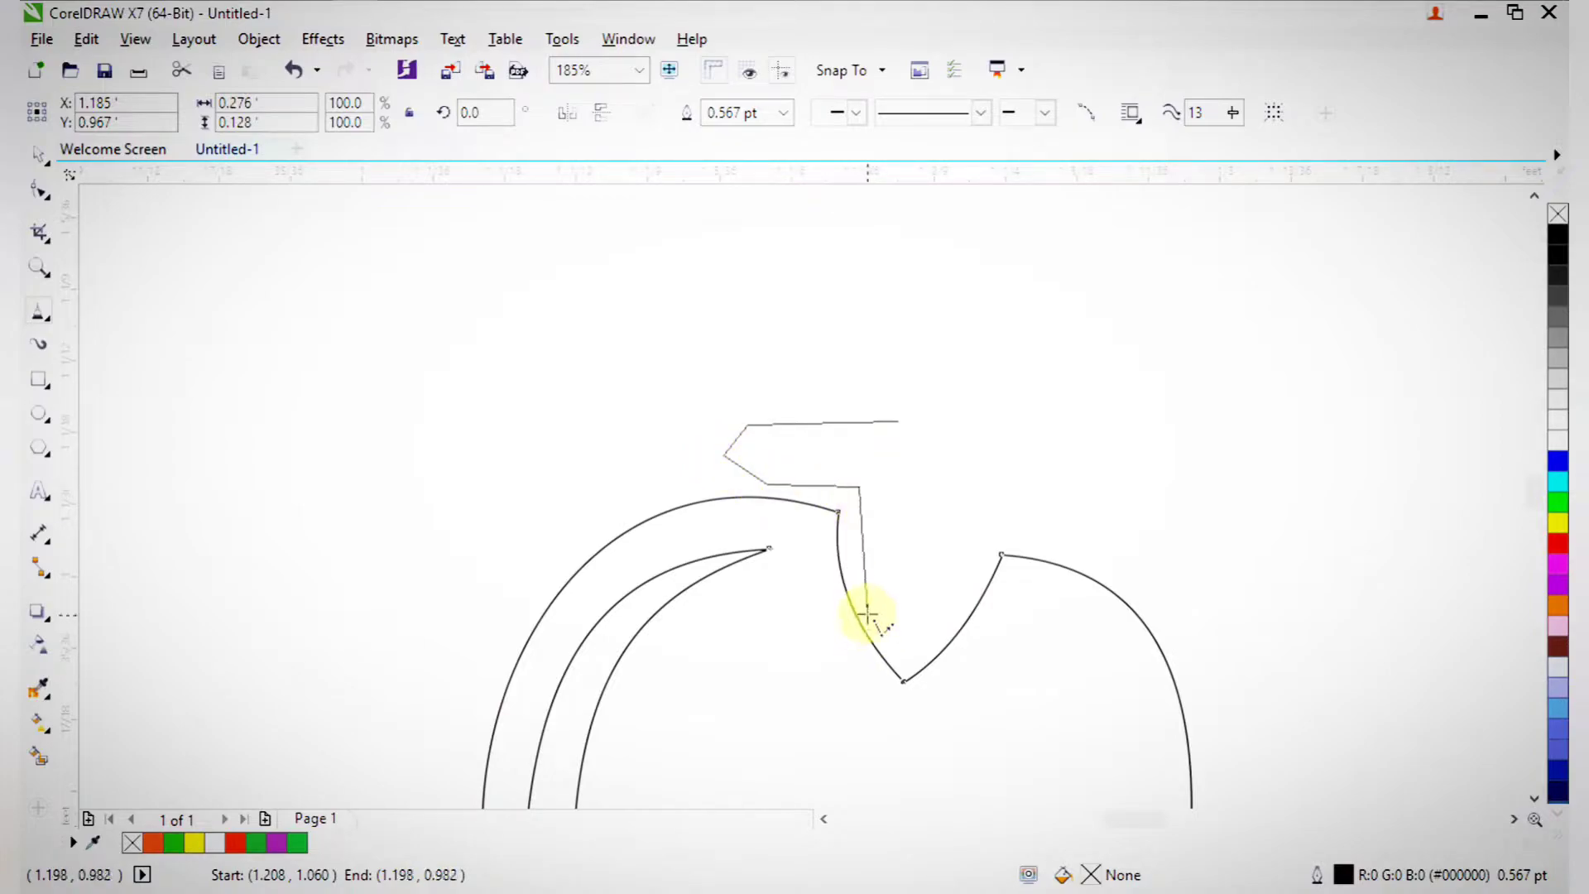
left_click(857, 586)
left_click(908, 646)
- Continue the stem outline up out of the notch, add the right leaf and the upper spike, and close it at its starting point
left_click(968, 567)
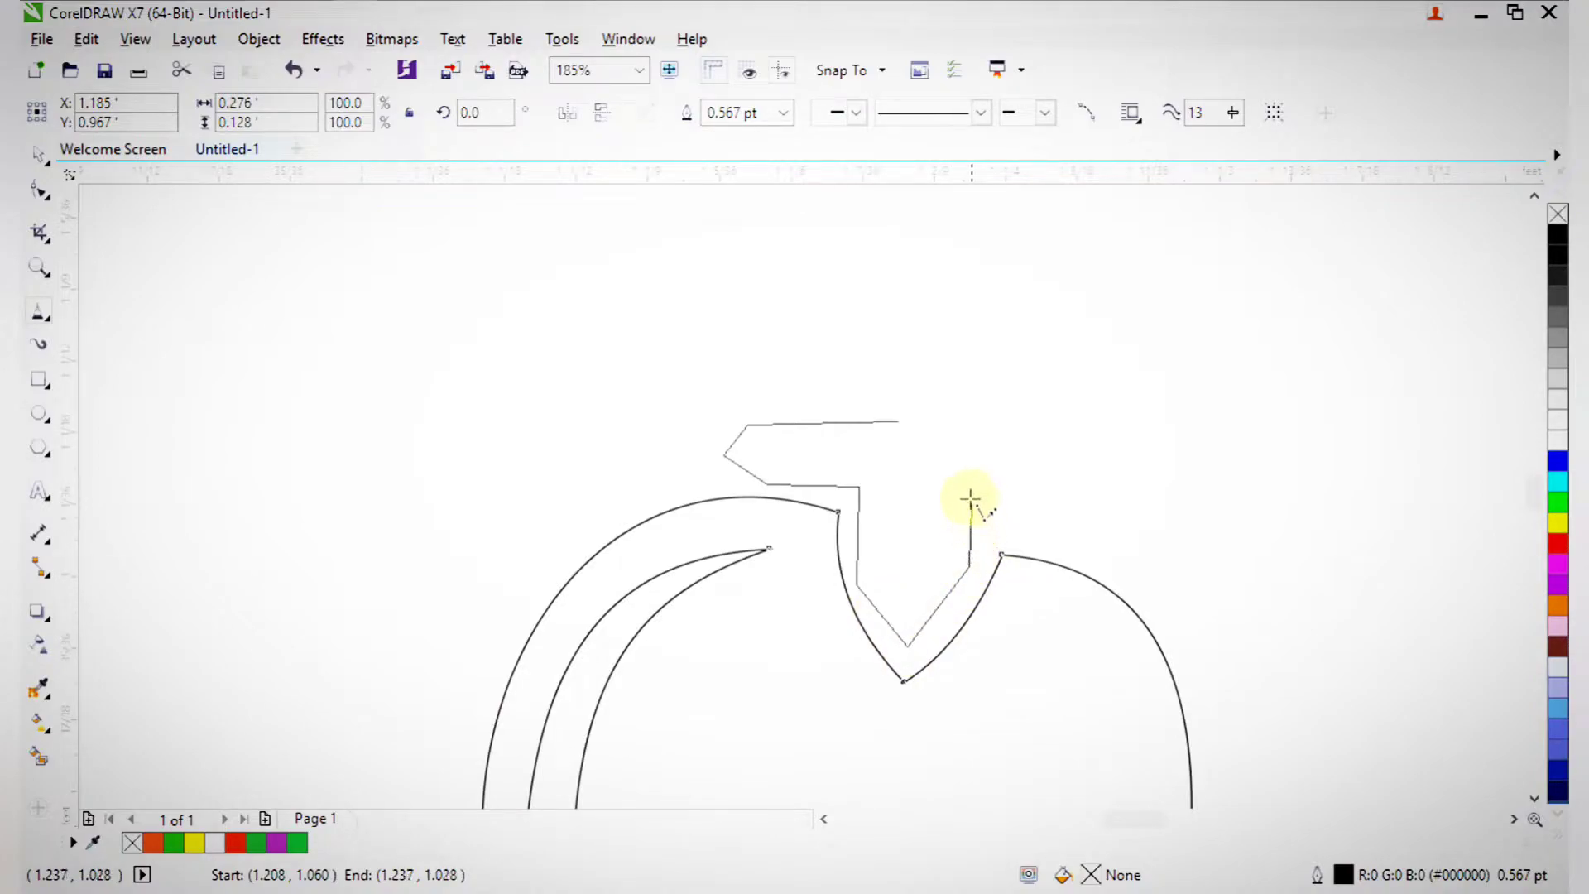
left_click(972, 497)
left_click(992, 527)
left_click(1089, 525)
left_click(945, 428)
left_click(953, 356)
left_click(897, 422)
- Convert all segments of the stem outline to curves and bow both sides of its lower tip outward
left_click_drag(623, 303, 1160, 703)
left_click(40, 191)
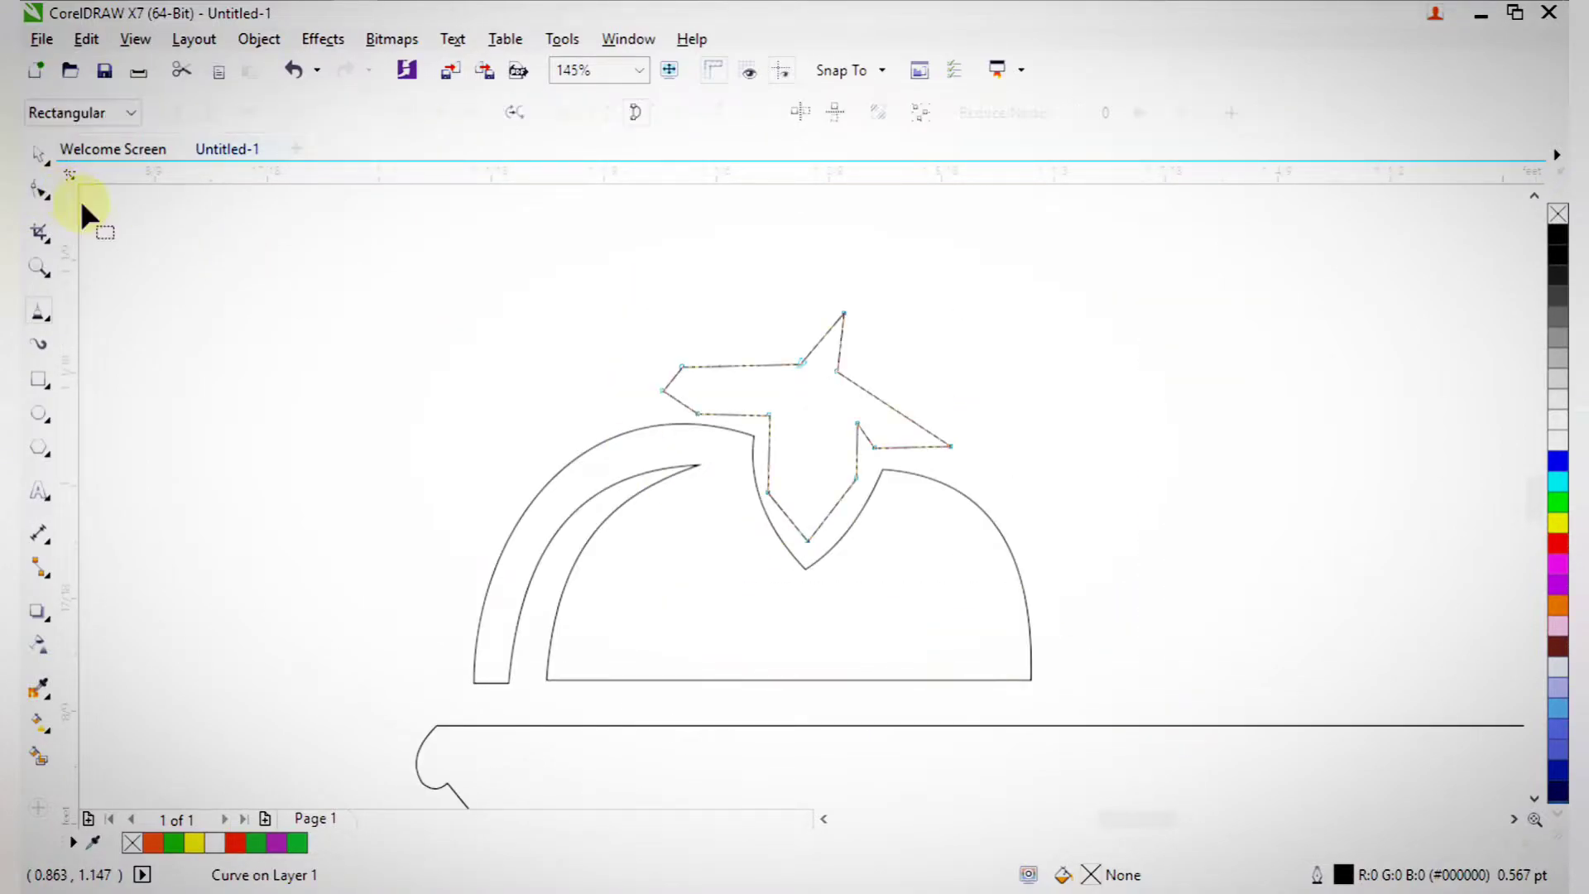
left_click_drag(1045, 637, 1045, 637)
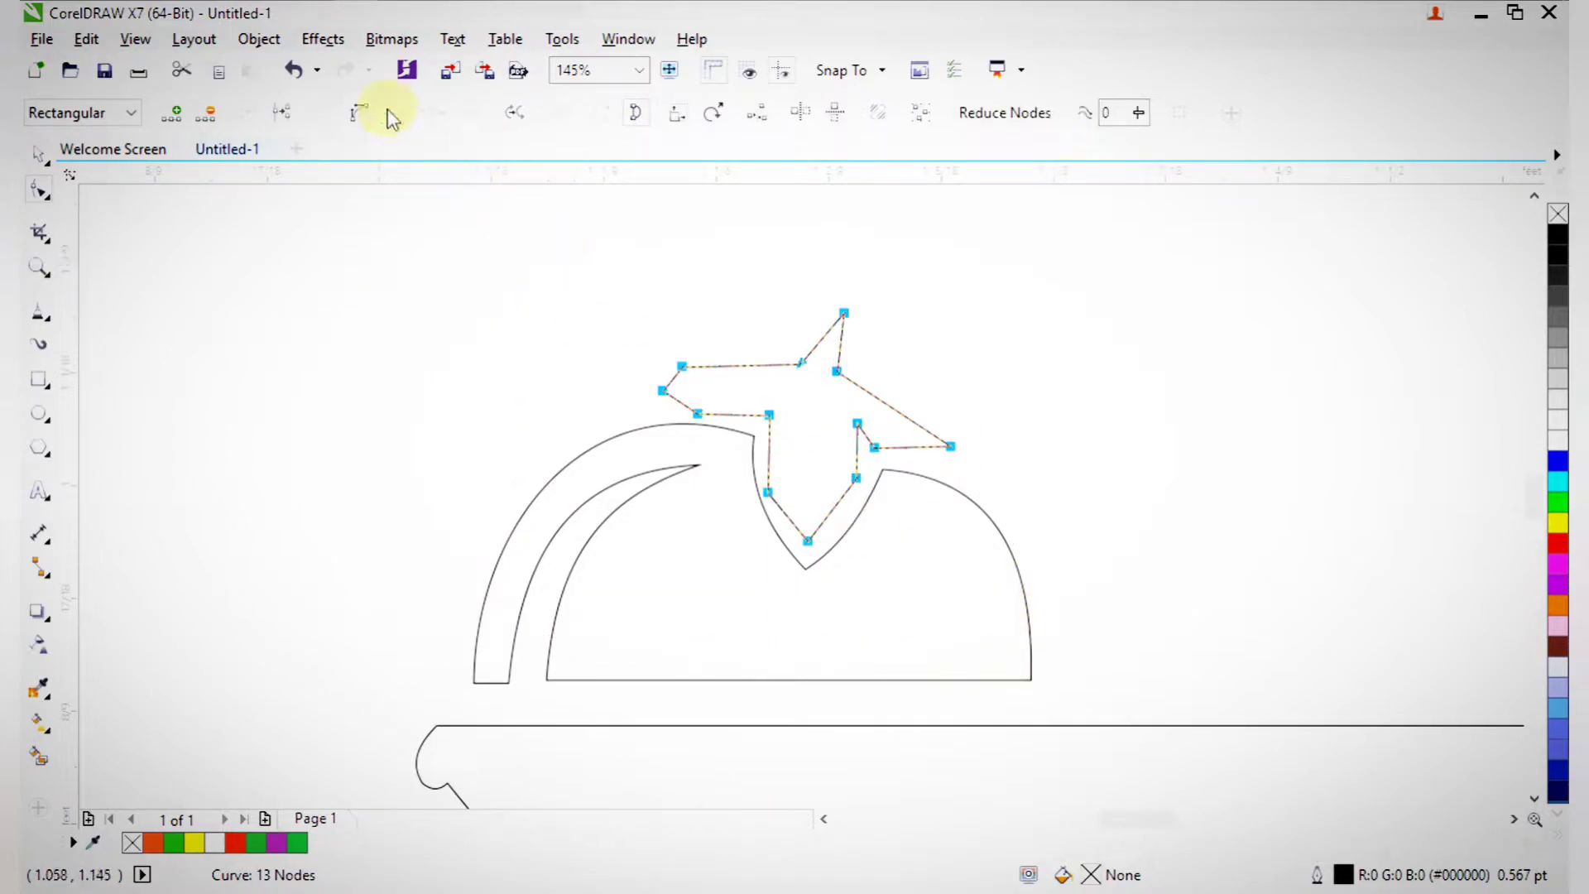
key("F2")
left_click_drag(568, 279, 918, 604)
scroll(1109, 638, "up", 1)
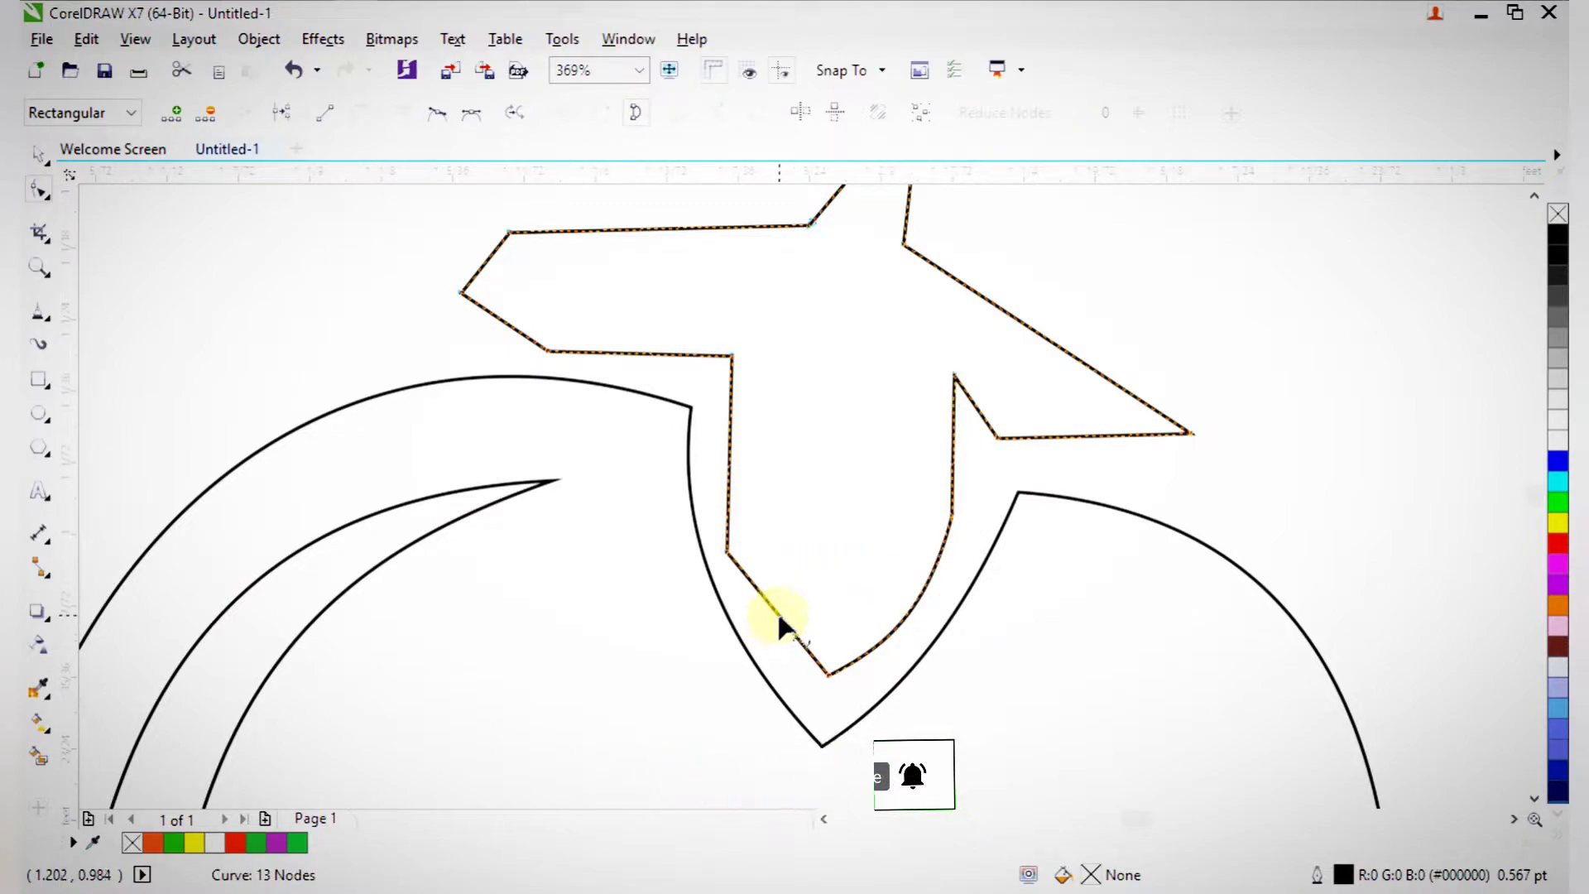
left_click_drag(775, 619, 763, 618)
- Bow the long diagonal edge of the stem's right leaf upward and outward
key("F2")
left_click_drag(813, 265, 1245, 538)
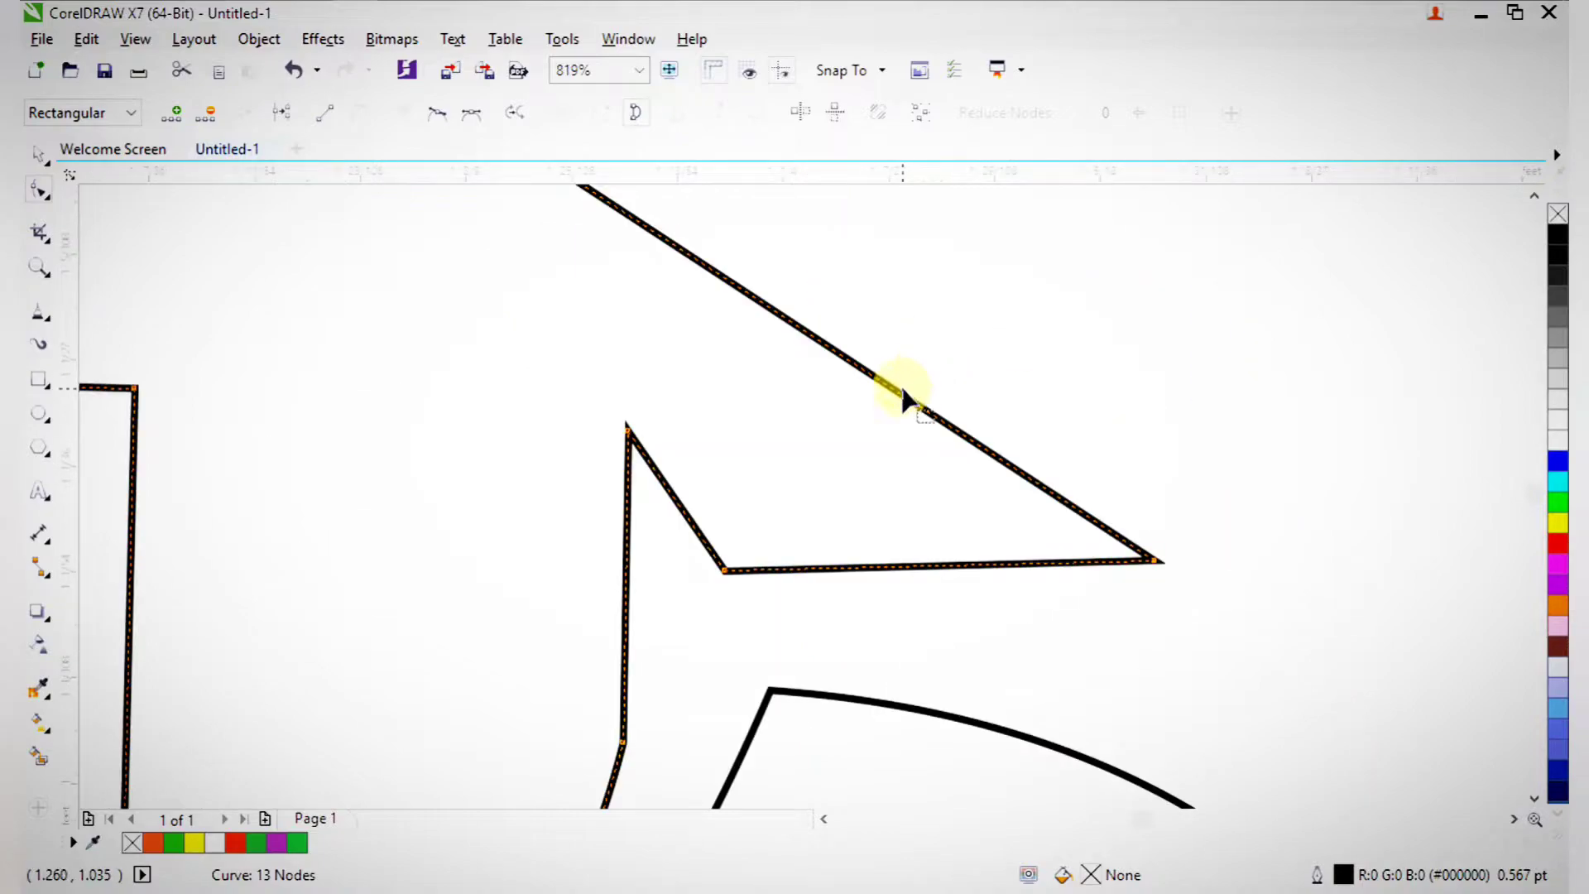
left_click_drag(898, 389, 944, 291)
scroll(917, 318, "down", 4)
- Curve both sides of the stem's upper spike outward into a leaf shape
key("F2")
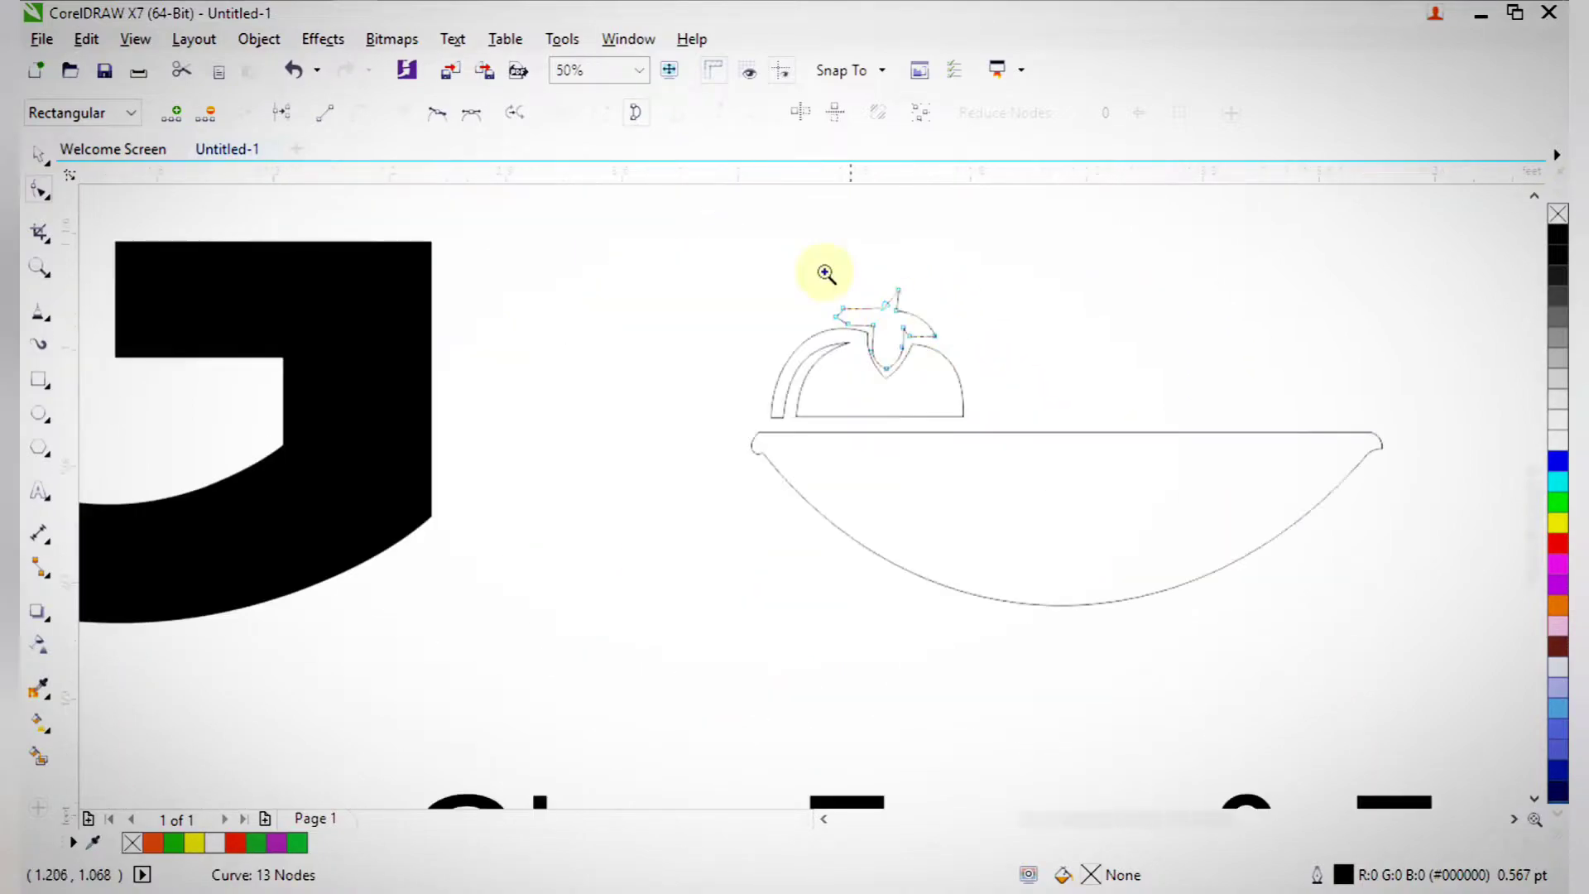
left_click_drag(826, 270, 905, 348)
left_click_drag(606, 322, 1142, 737)
left_click_drag(991, 419, 1015, 412)
left_click_drag(915, 385, 867, 343)
- Round the blunt left end of the stem outline by bowing its two short edges outward
scroll(617, 456, "down", 4)
key("F2")
left_click_drag(422, 422, 570, 638)
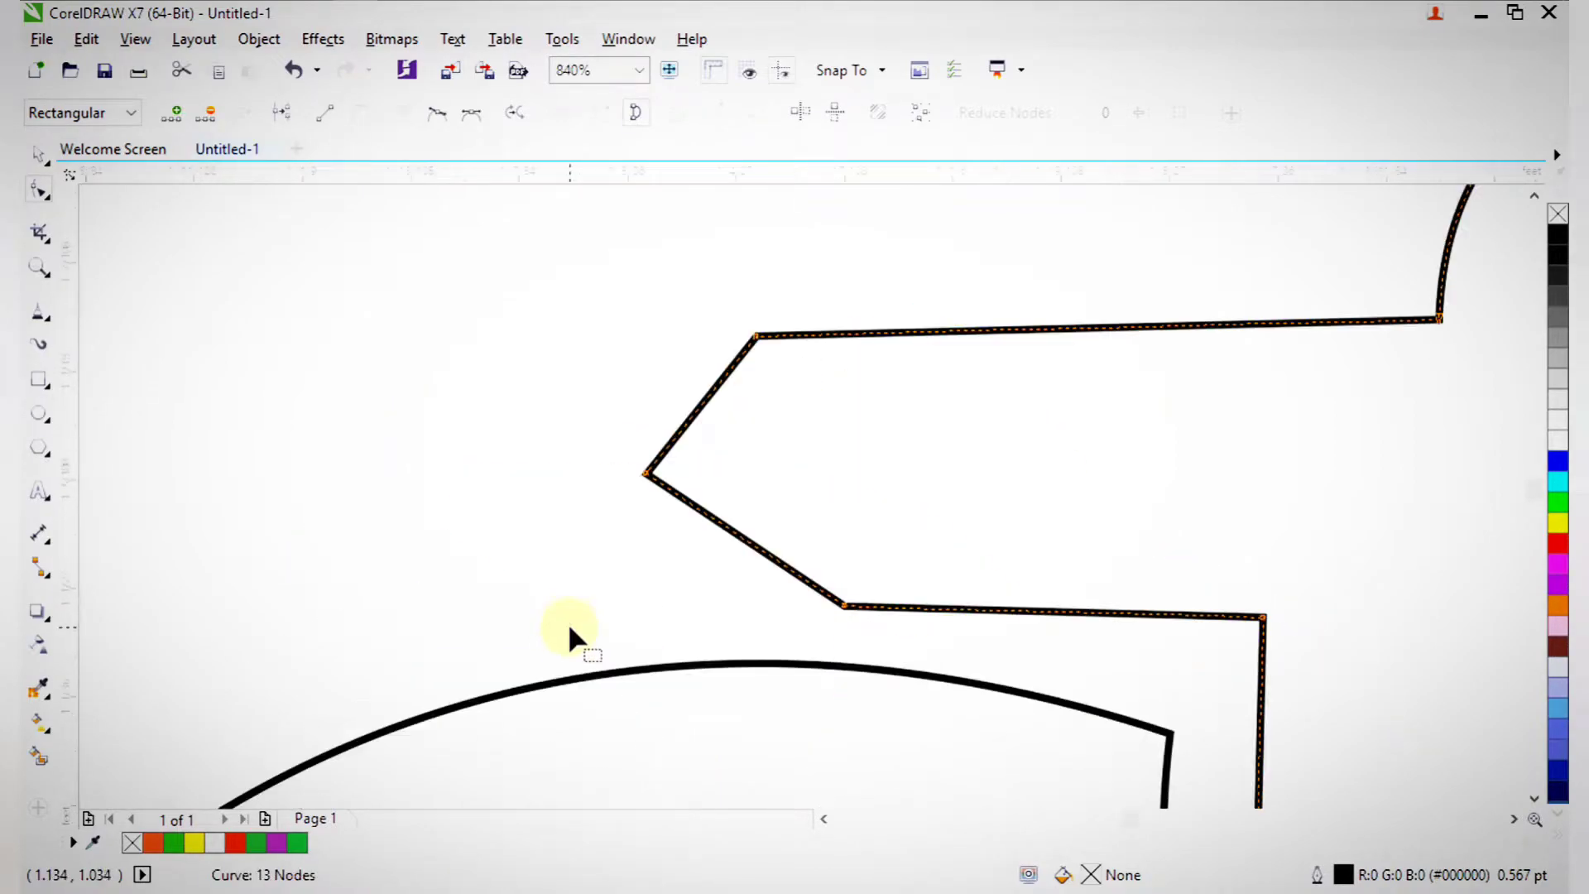
left_click_drag(735, 539, 712, 579)
left_click_drag(698, 405, 667, 381)
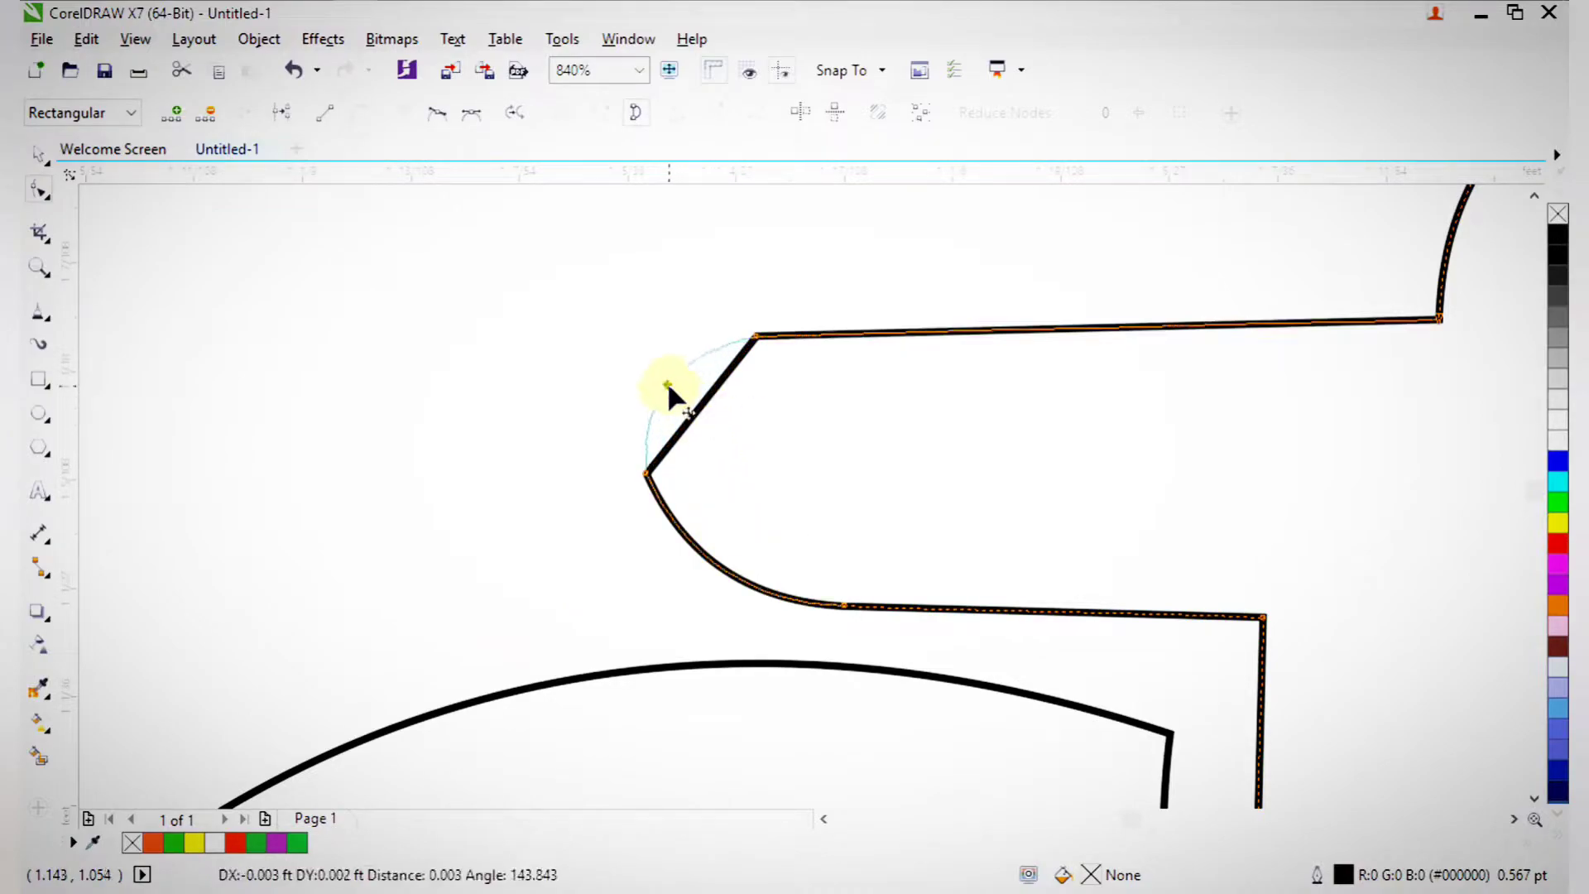
scroll(716, 424, "down", 8)
scroll(1031, 555, "down", 10)
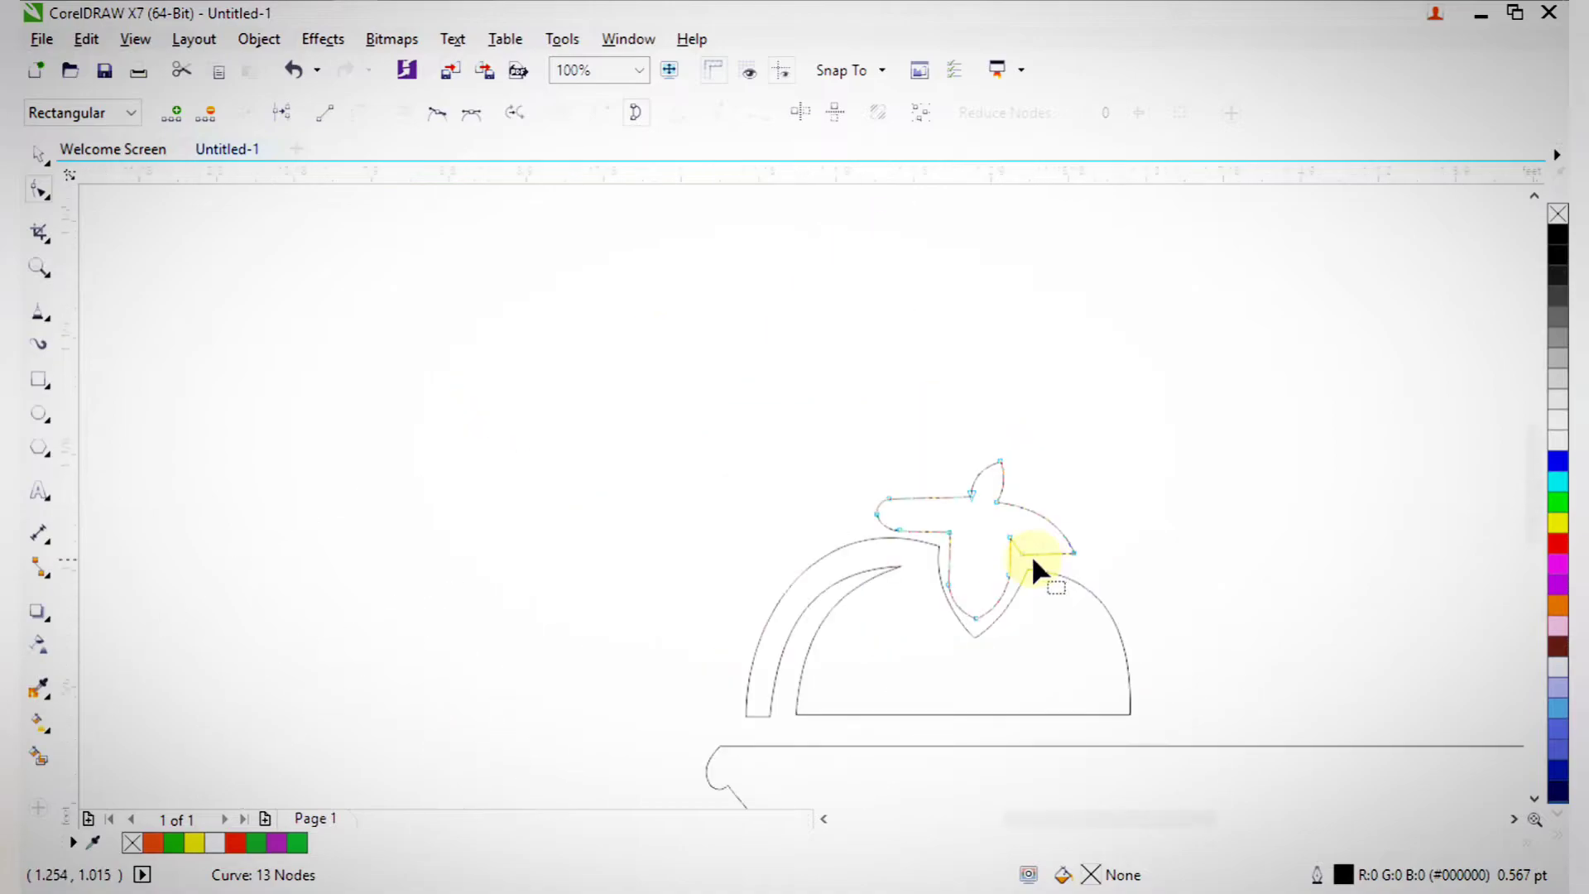
scroll(1198, 692, "up", 3)
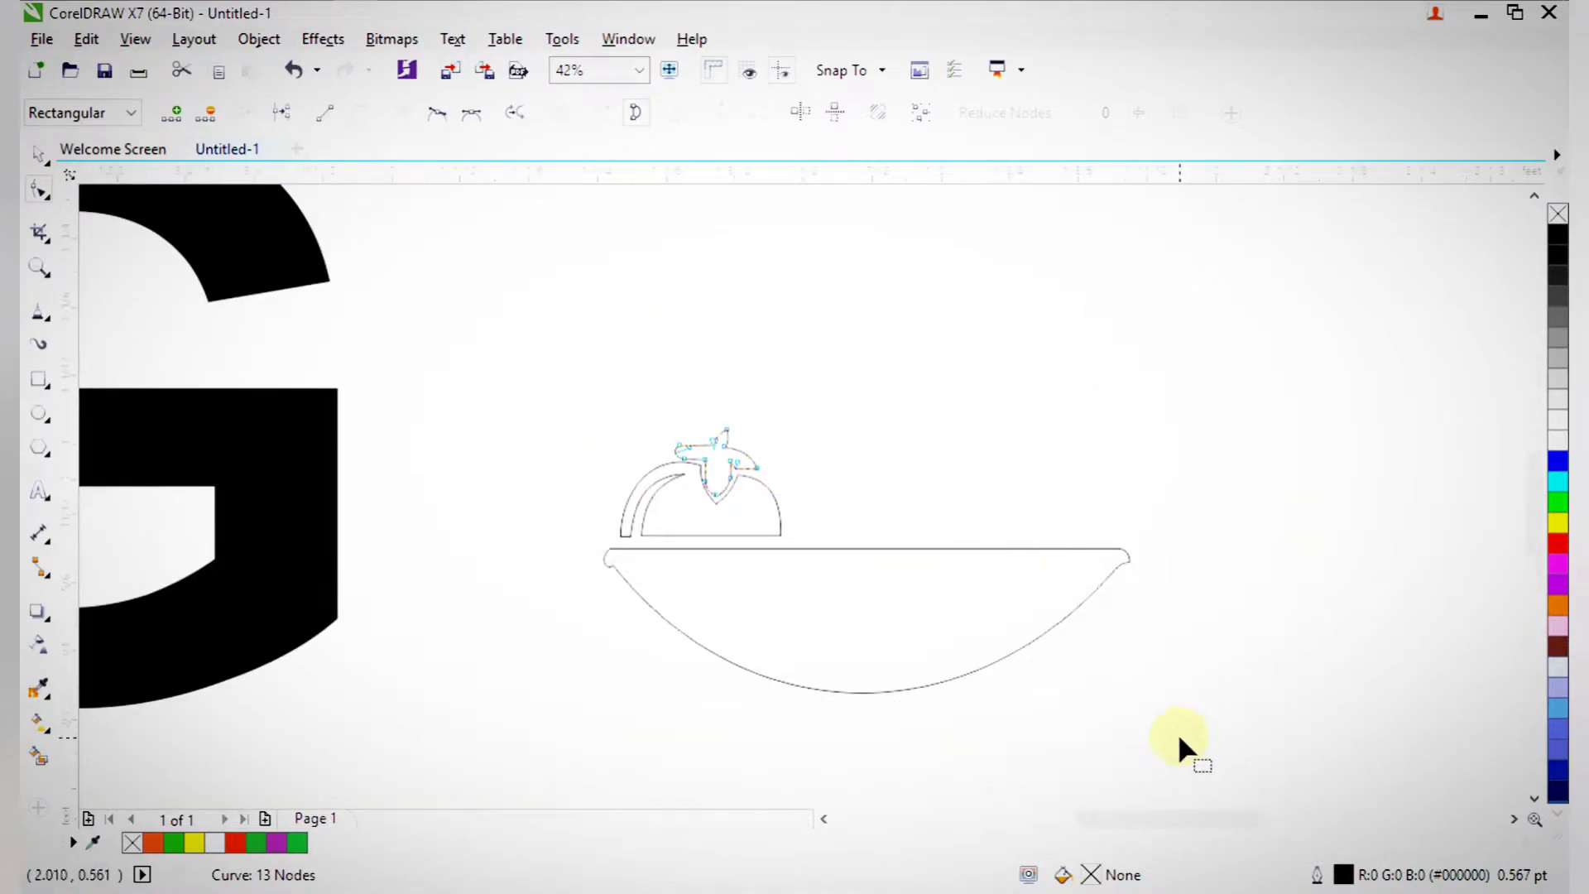
- Draw the flat base and jagged right side of a slanted carrot outline above the bowl's rim, beside the notched shape
scroll(1068, 626, "up", 1)
key("space")
left_click_drag(905, 649, 1226, 583)
left_click(37, 316)
left_click_drag(308, 283, 685, 709)
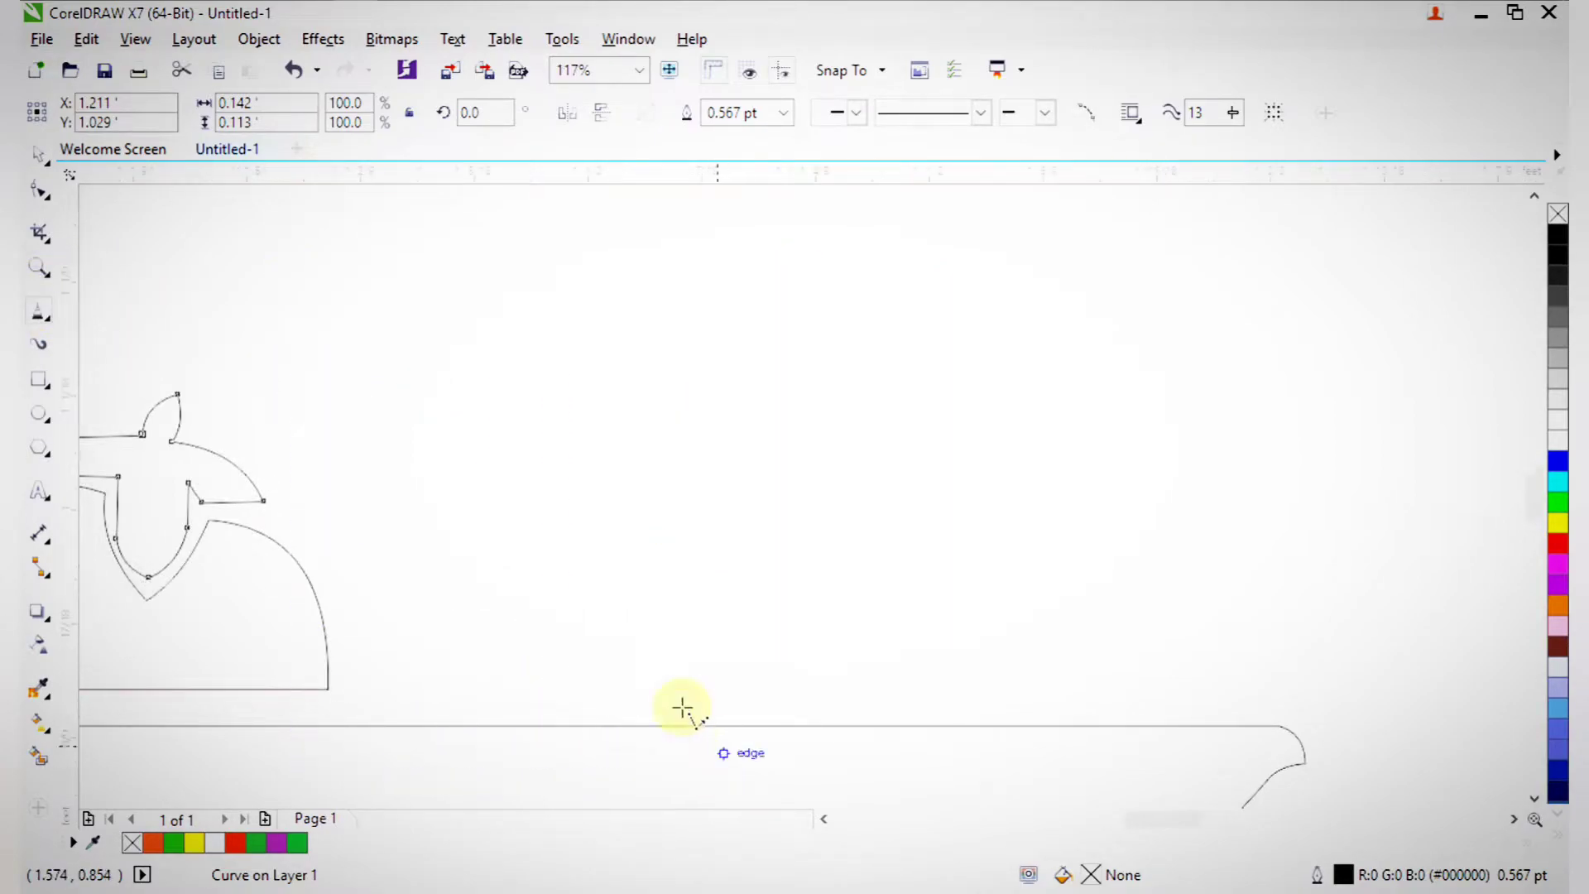
left_click(612, 706)
left_click(776, 706)
left_click(841, 656)
left_click(823, 585)
left_click(875, 638)
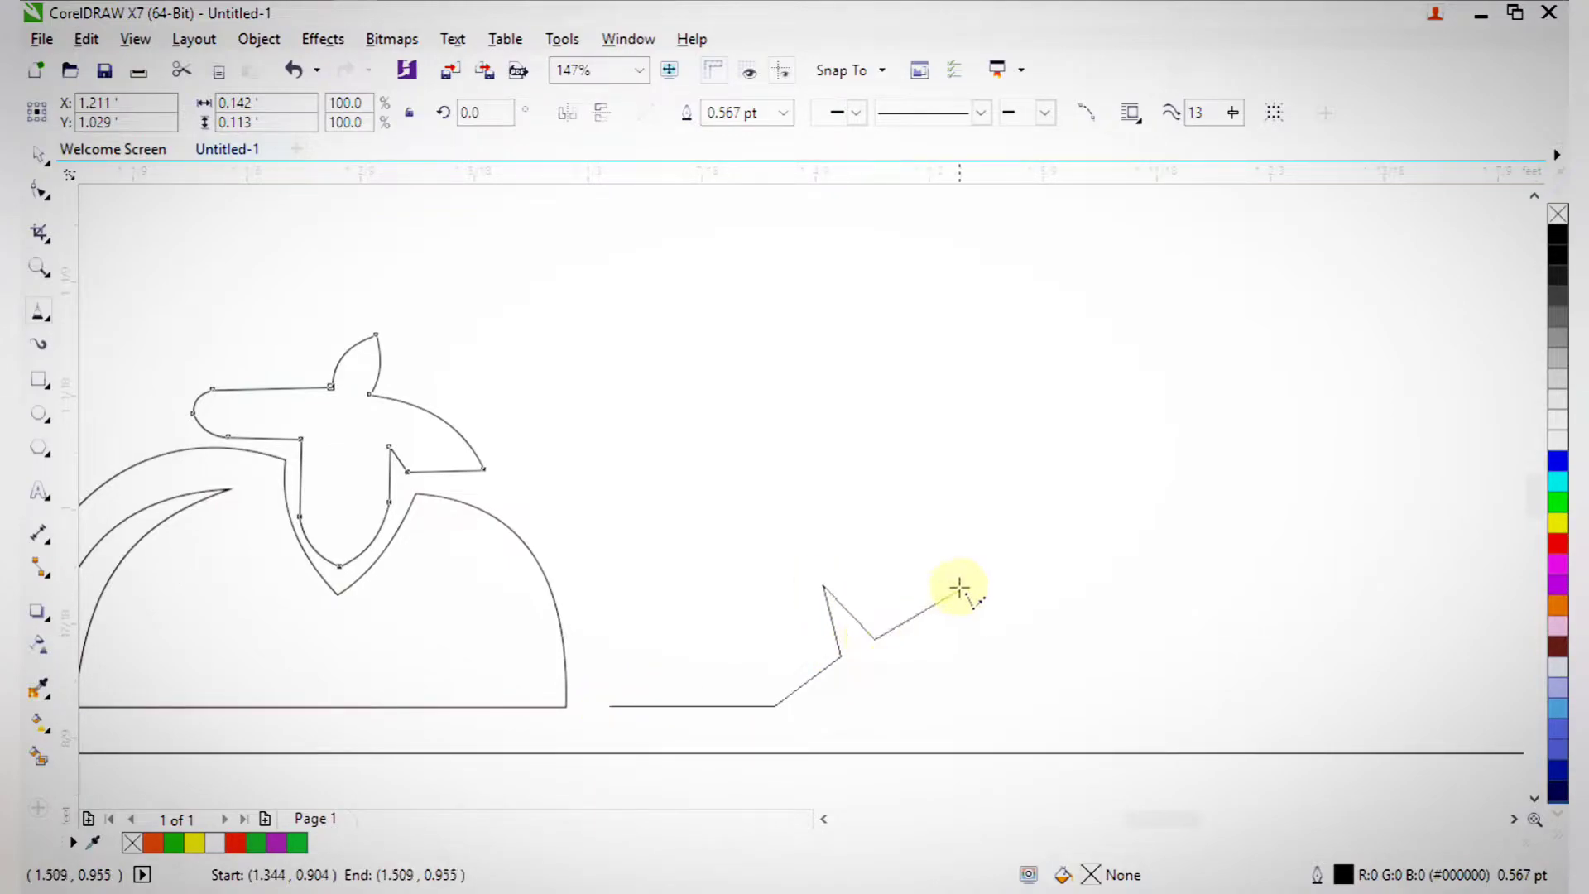
left_click(938, 571)
left_click(929, 511)
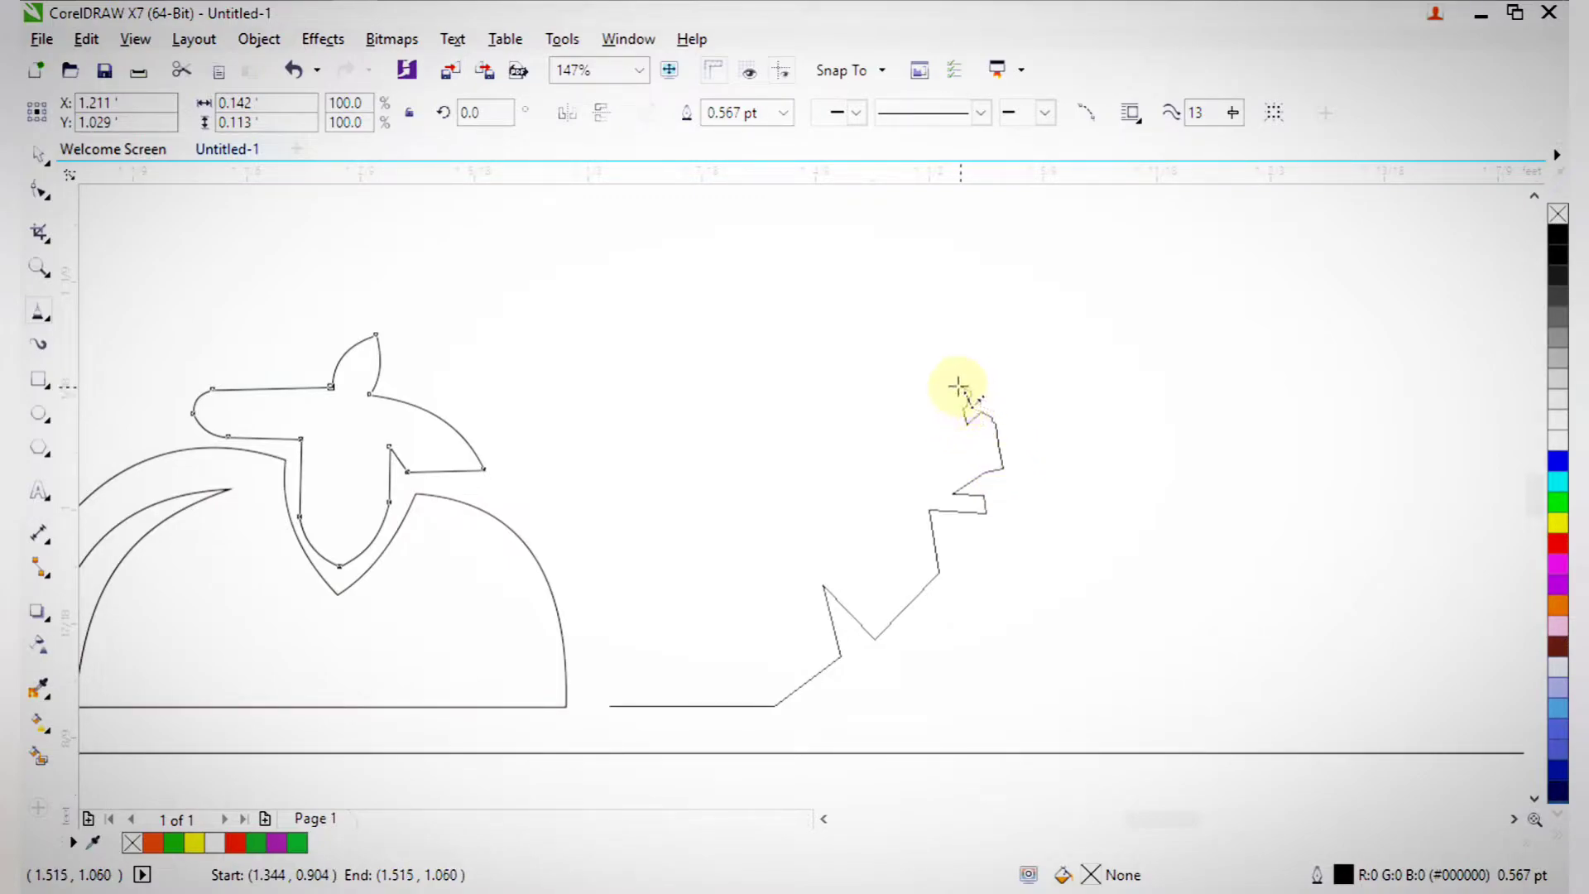
- Complete the carrot's leafy top and notched left side, closing the outline at about 0.19 by 0.16 ft
left_click(897, 409)
left_click(891, 452)
left_click(813, 450)
left_click(710, 548)
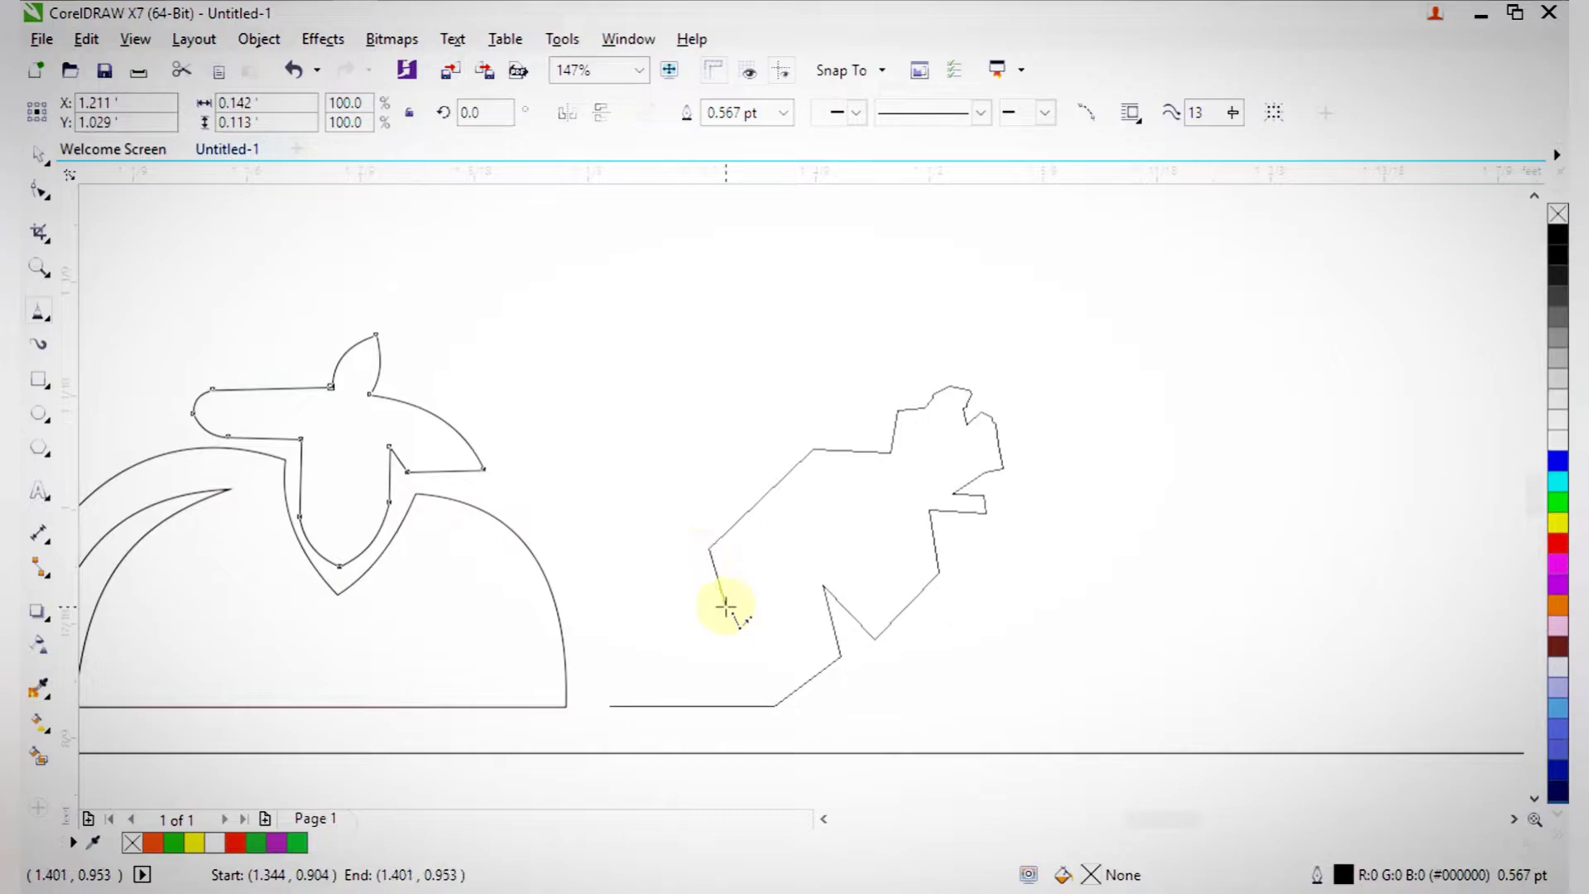
left_click(691, 576)
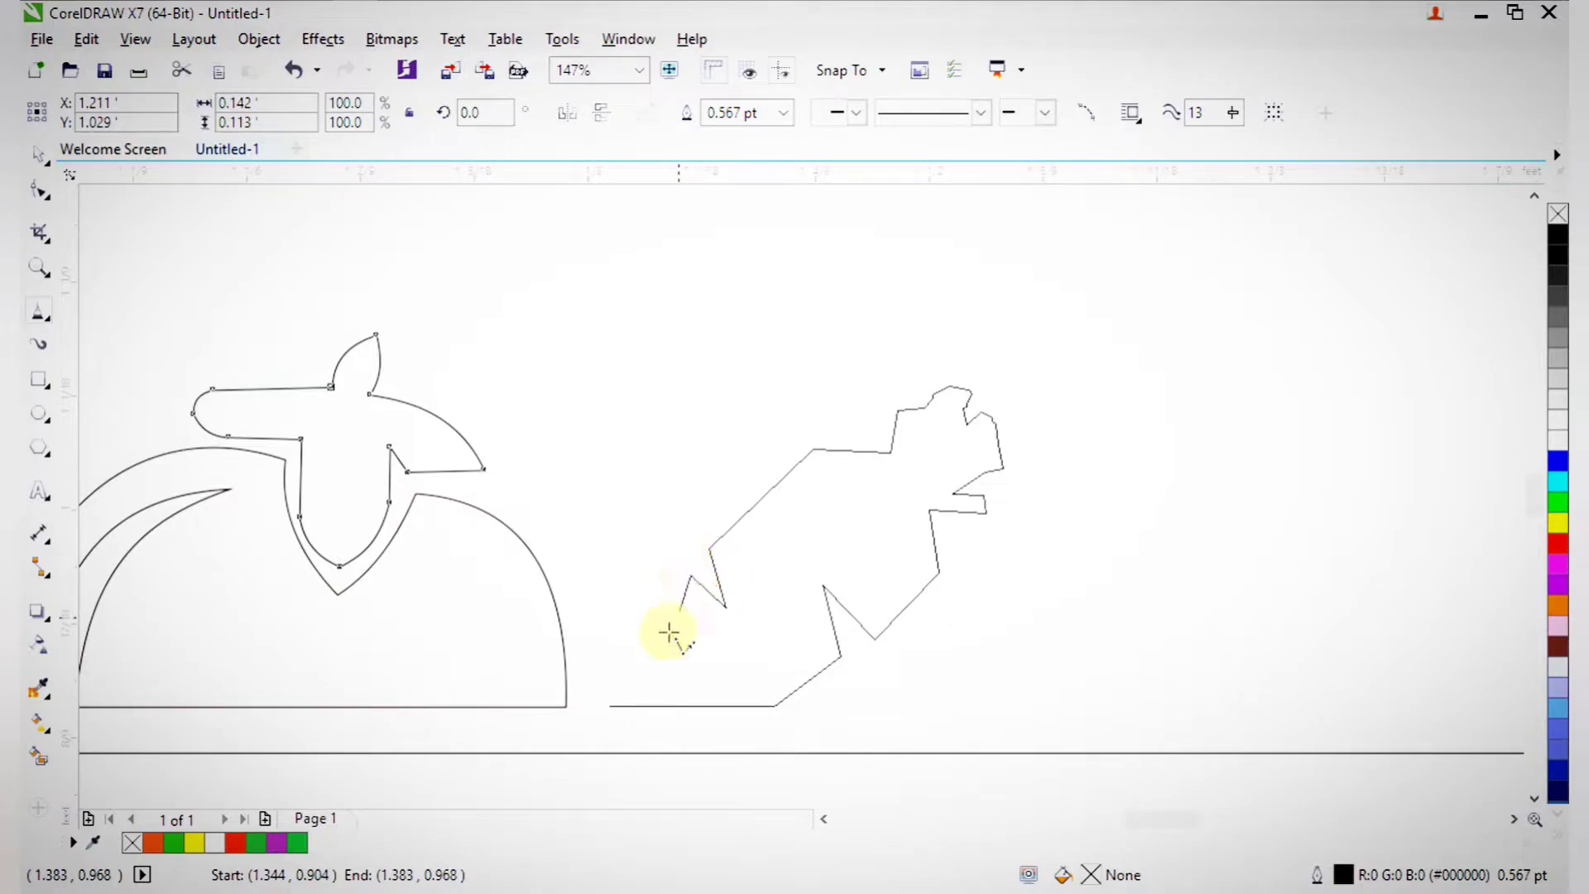
left_click(609, 706)
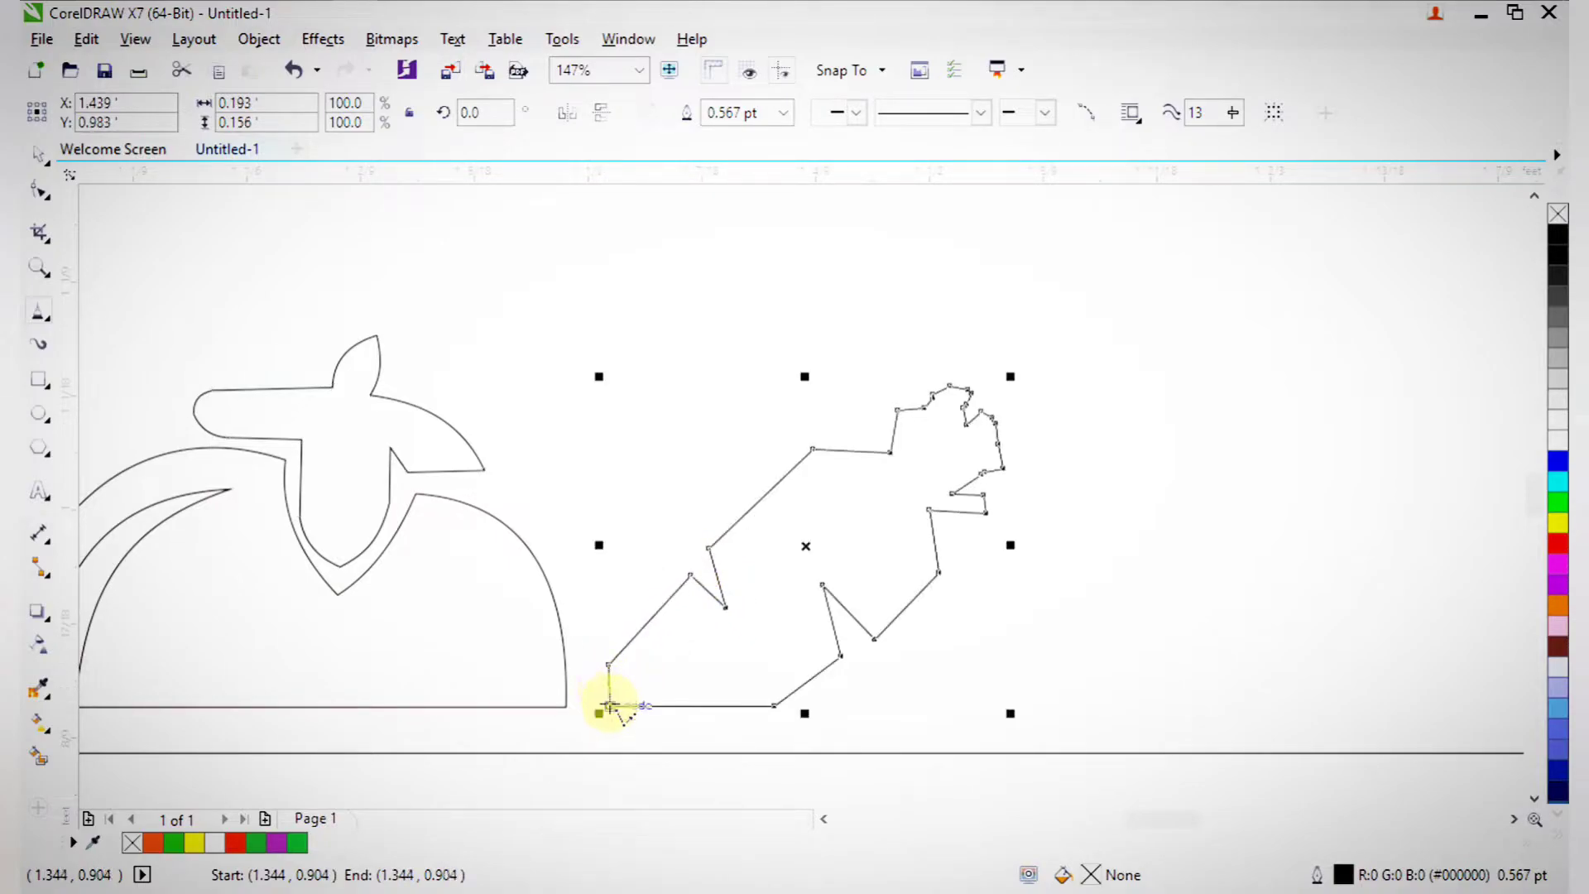
- Convert all segments of the carrot outline to curves and bow the short edge at its lower left tip outward
left_click(46, 192)
left_click_drag(305, 256, 1016, 736)
key("F2")
left_click_drag(447, 212, 1004, 723)
left_click_drag(603, 450, 826, 670)
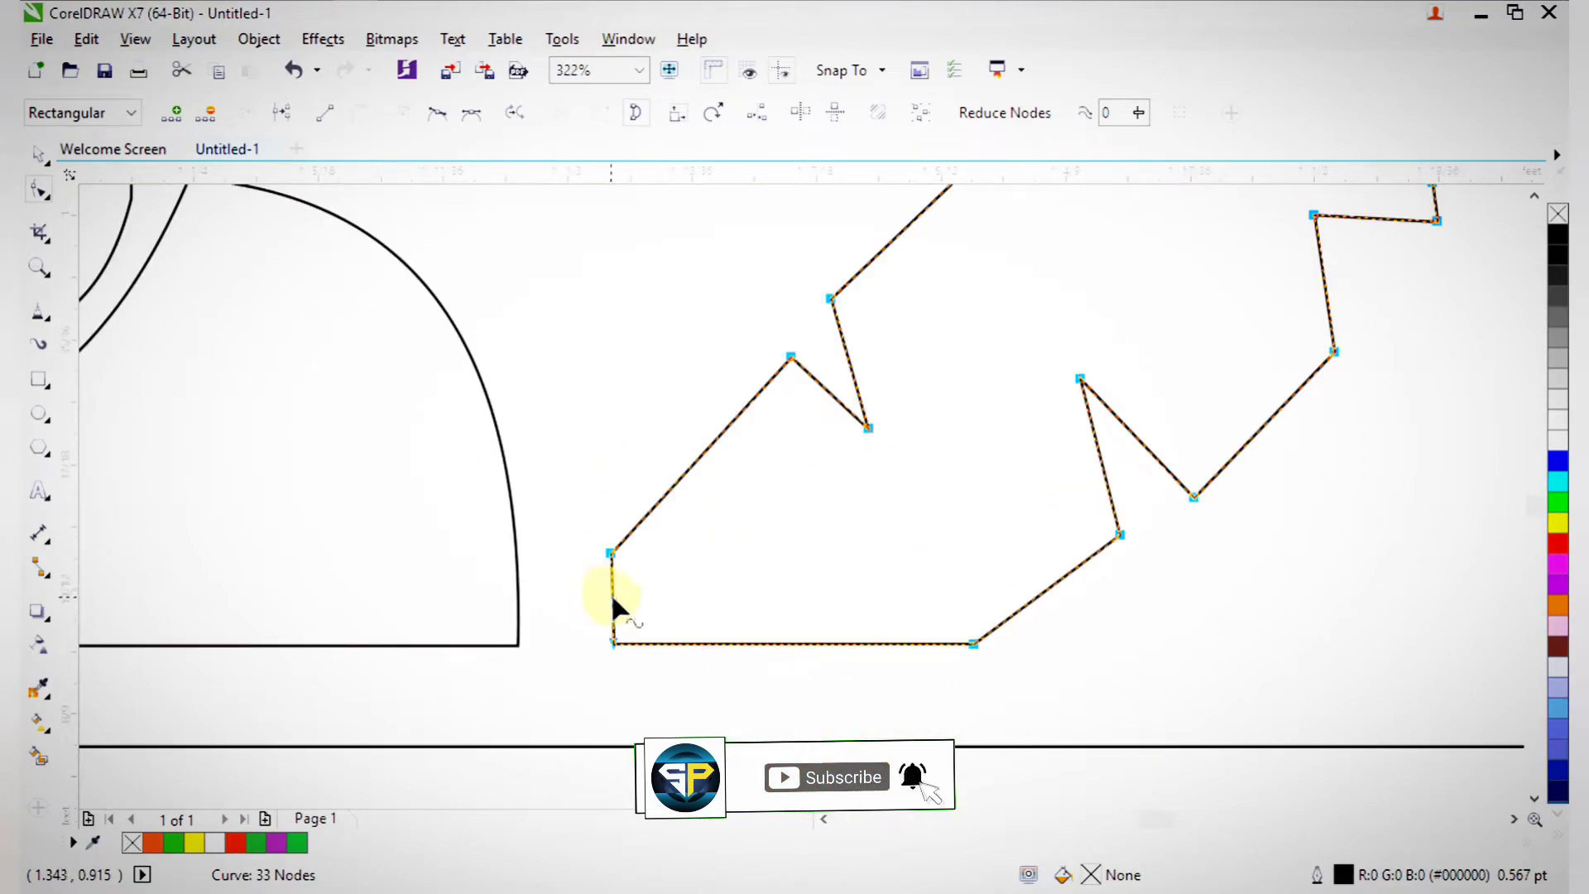
left_click_drag(611, 599, 594, 598)
key("space")
scroll(746, 506, "down", 3)
key("F2")
left_click_drag(692, 336, 925, 561)
key("space")
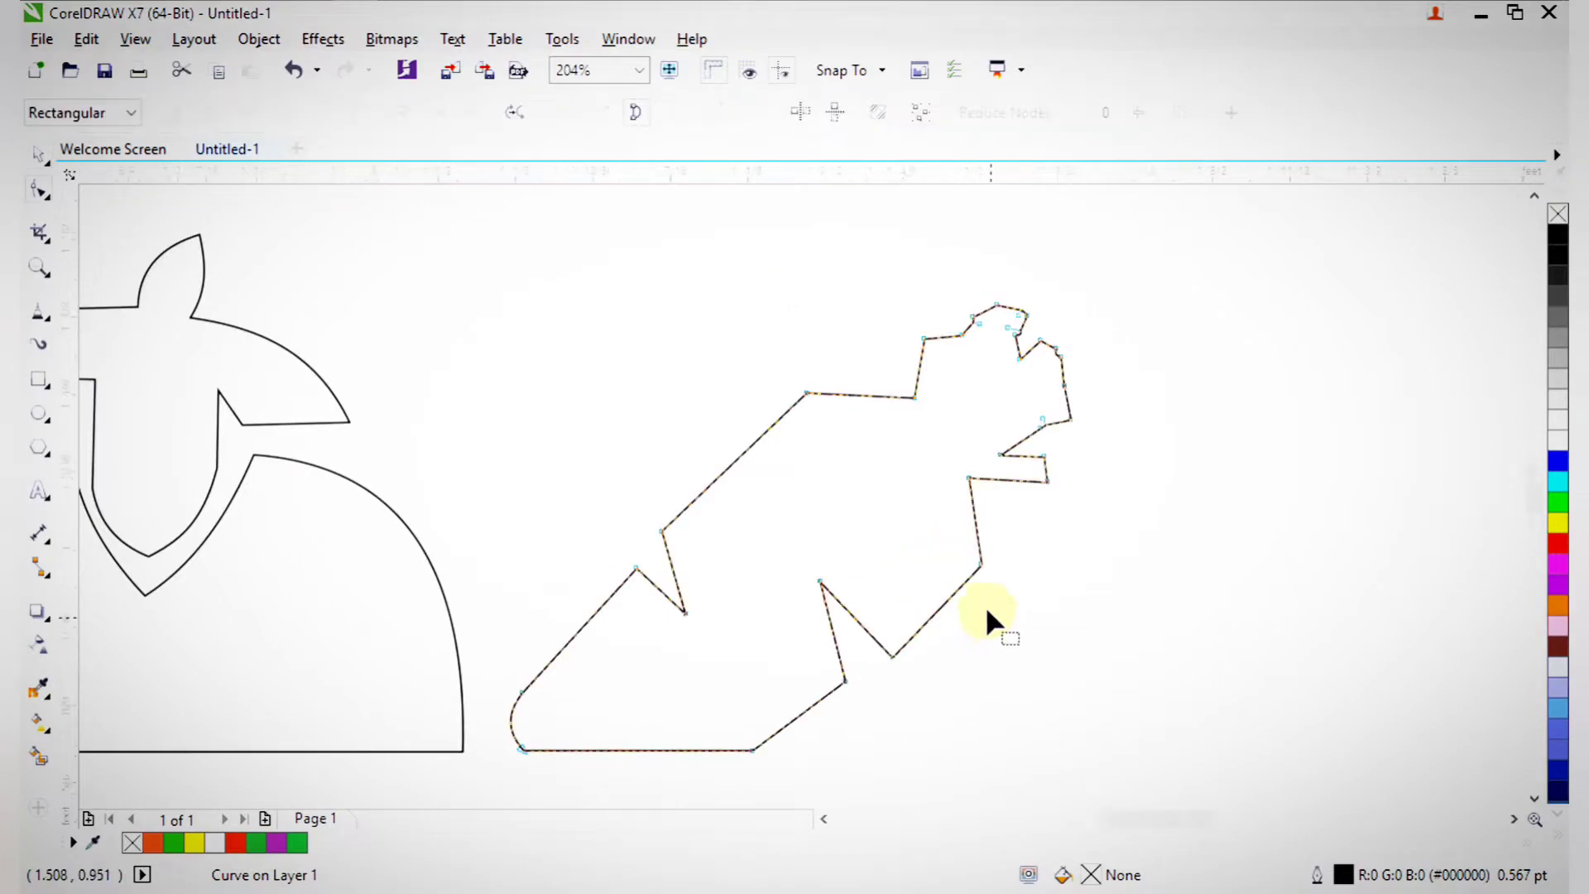
scroll(987, 611, "down", 3)
key("space")
key("F2")
left_click_drag(867, 497, 1075, 662)
- Draw a closed three-pointed leaf outline about 0.28 by 0.28 ft beside the carrot, with its base just above the bowl's rim
key("F2")
left_click_drag(480, 264, 1463, 816)
left_click(39, 317)
mouse_move(834, 247)
left_mouse_down()
mouse_move(728, 362)
mouse_move(713, 550)
mouse_move(597, 634)
mouse_move(705, 641)
left_mouse_up()
mouse_move(705, 642)
left_mouse_down()
mouse_move(762, 550)
mouse_move(951, 455)
mouse_move(931, 430)
left_mouse_up()
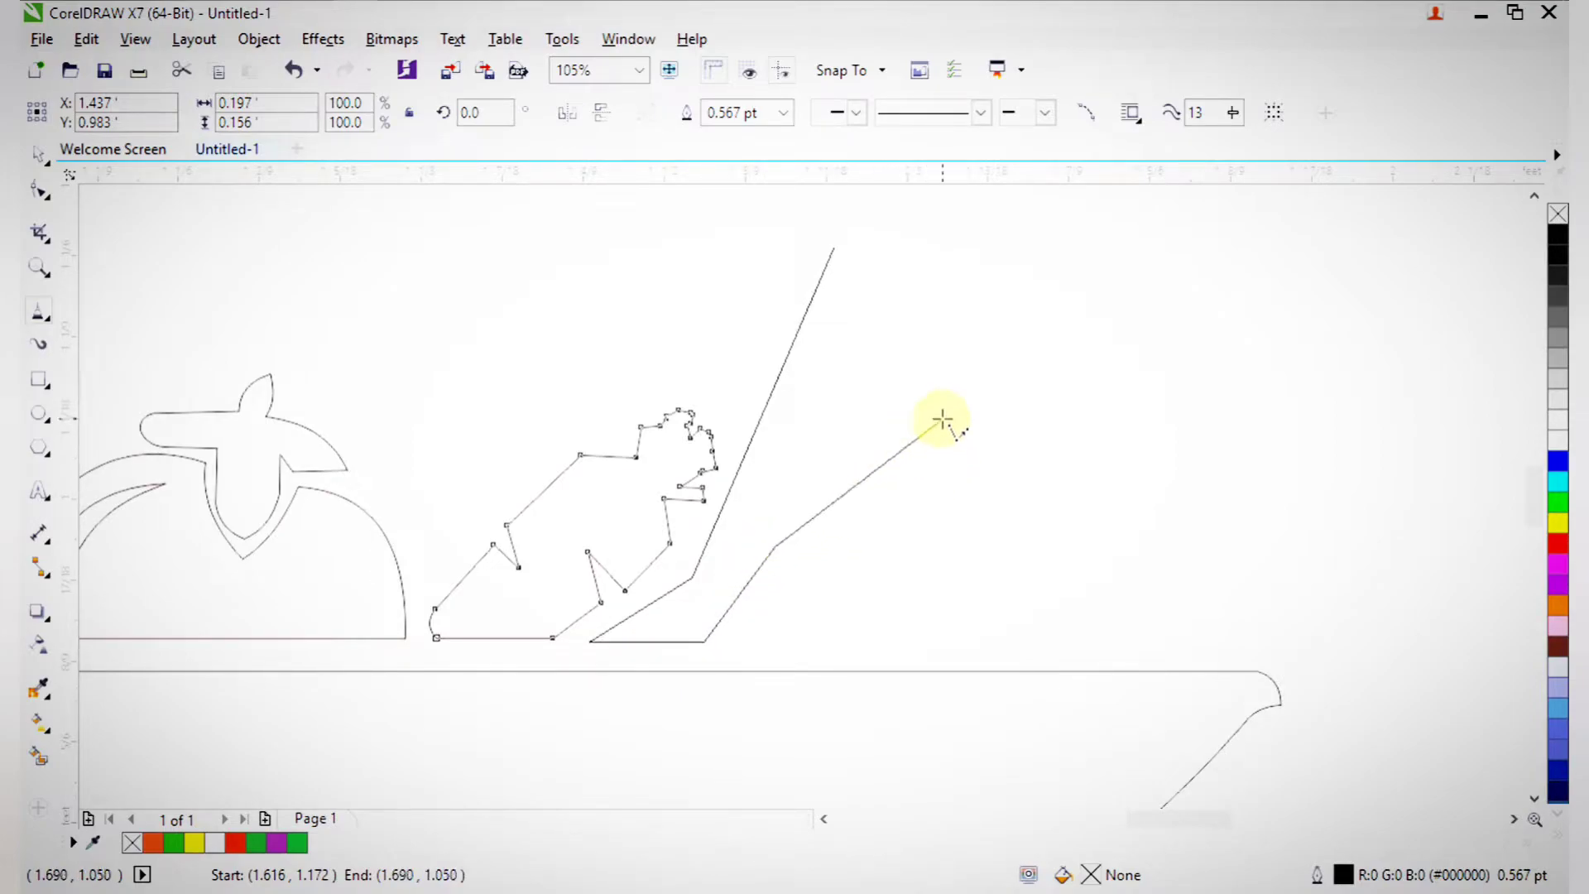
left_click(929, 422)
left_click(802, 496)
left_click(997, 235)
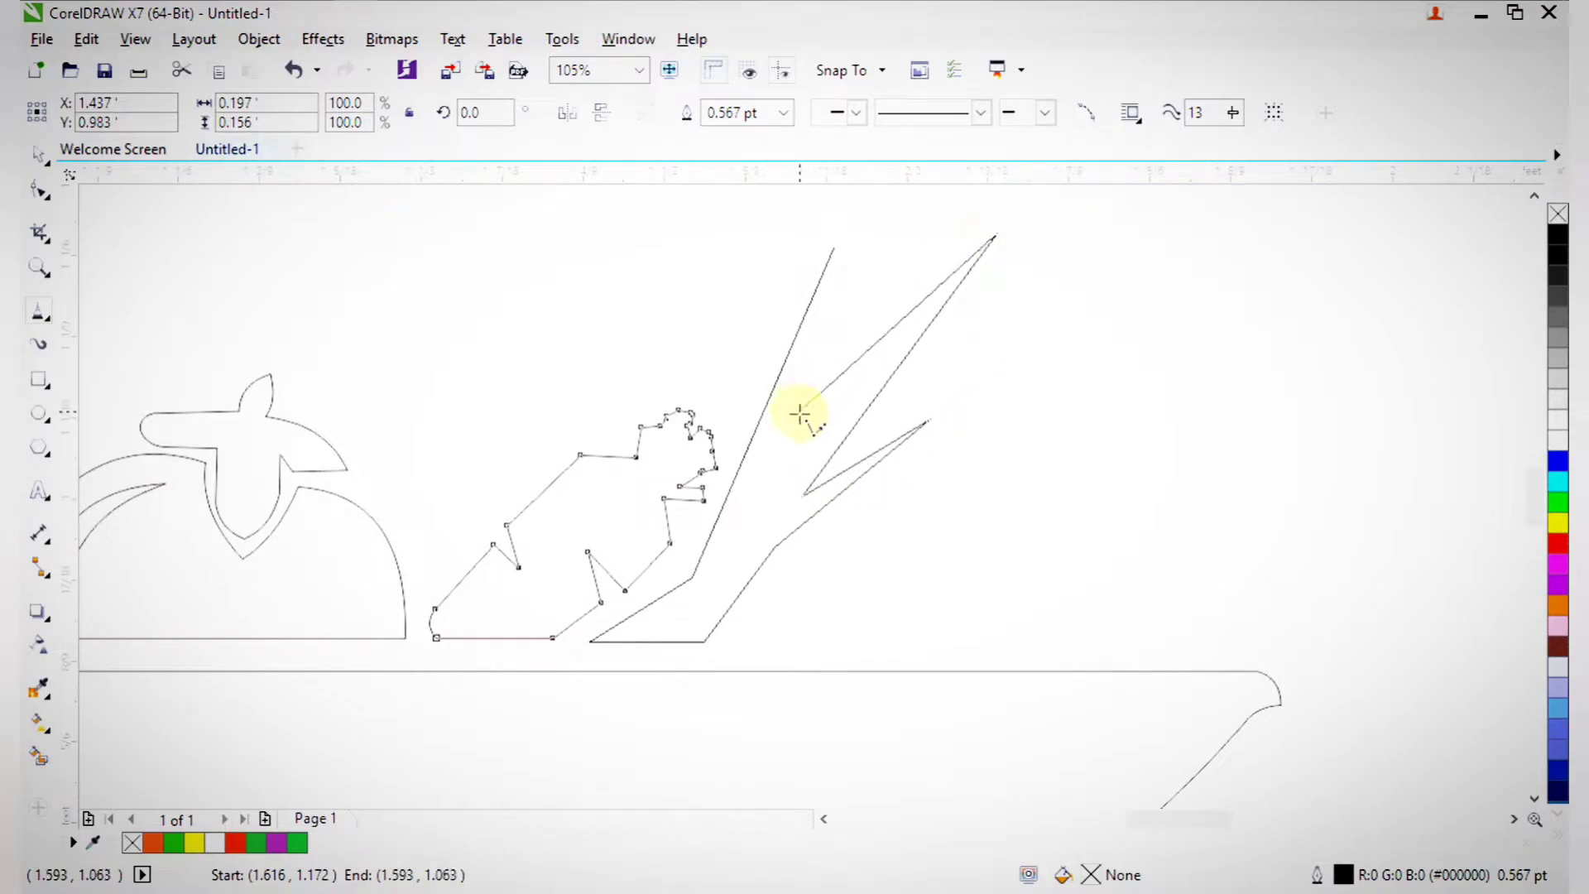
left_click(800, 425)
left_click(836, 252)
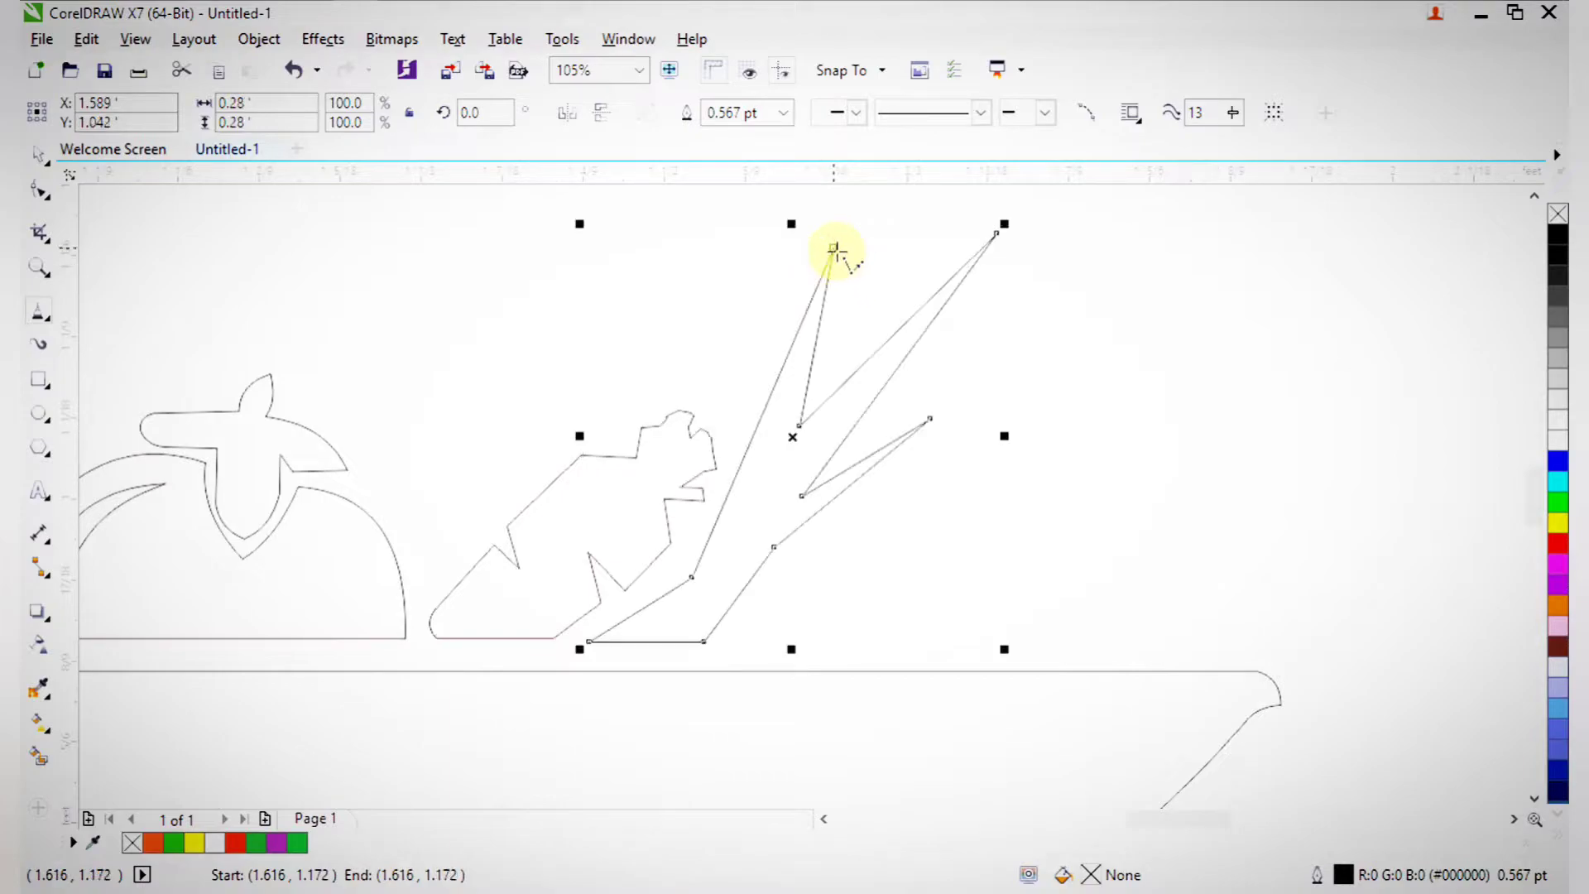
- Convert all segments of the three-pointed leaf outline to curves
scroll(834, 255, "down", 4)
scroll(933, 496, "up", 2)
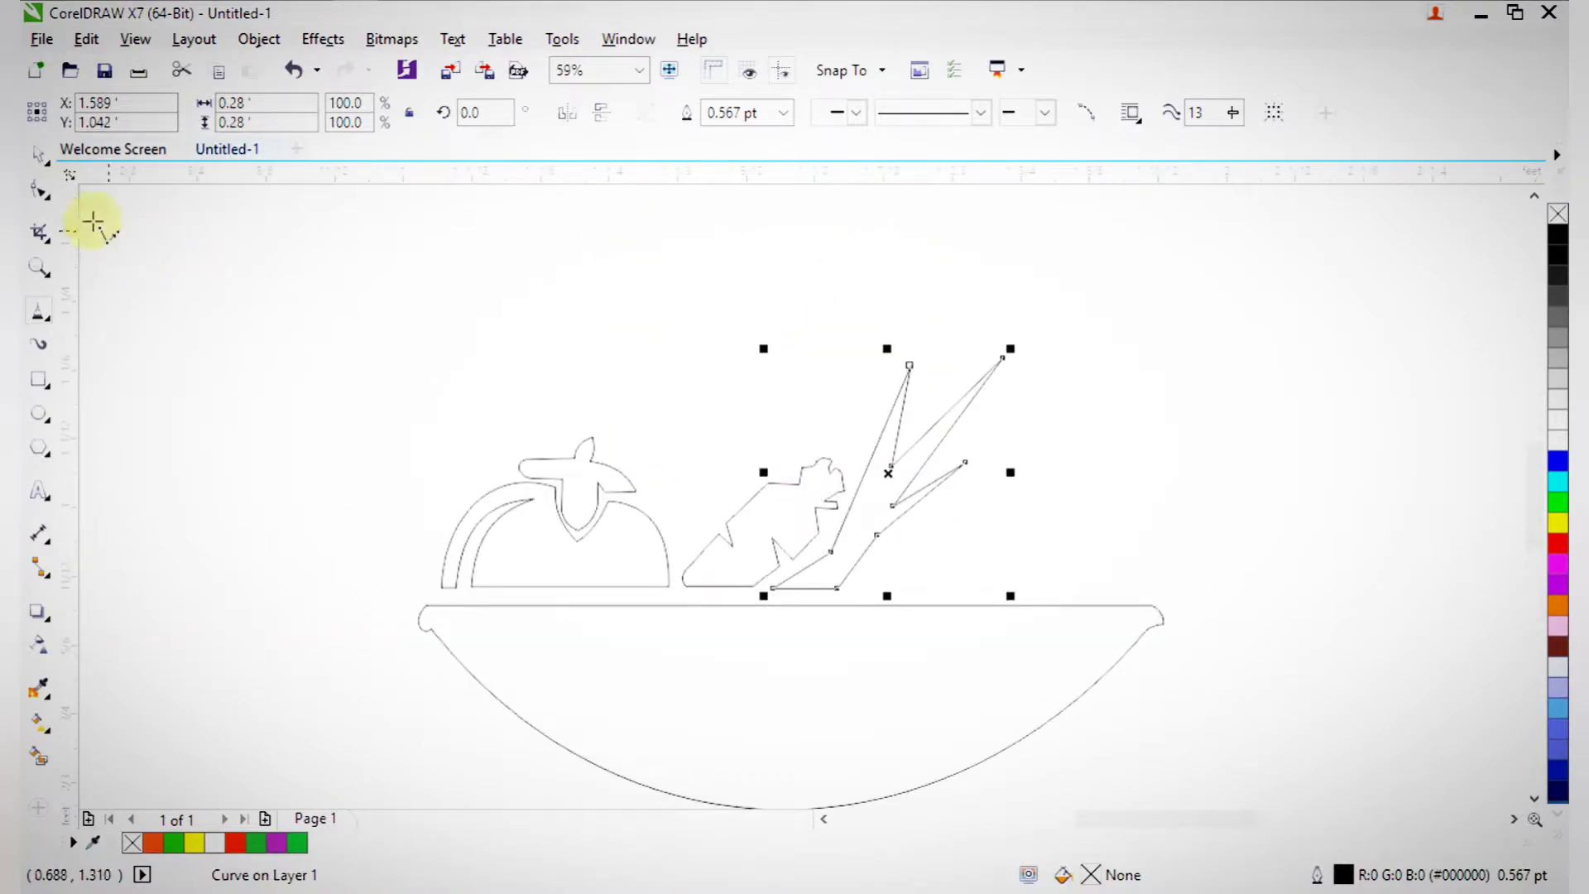
left_click(38, 190)
left_click_drag(1055, 642, 1055, 642)
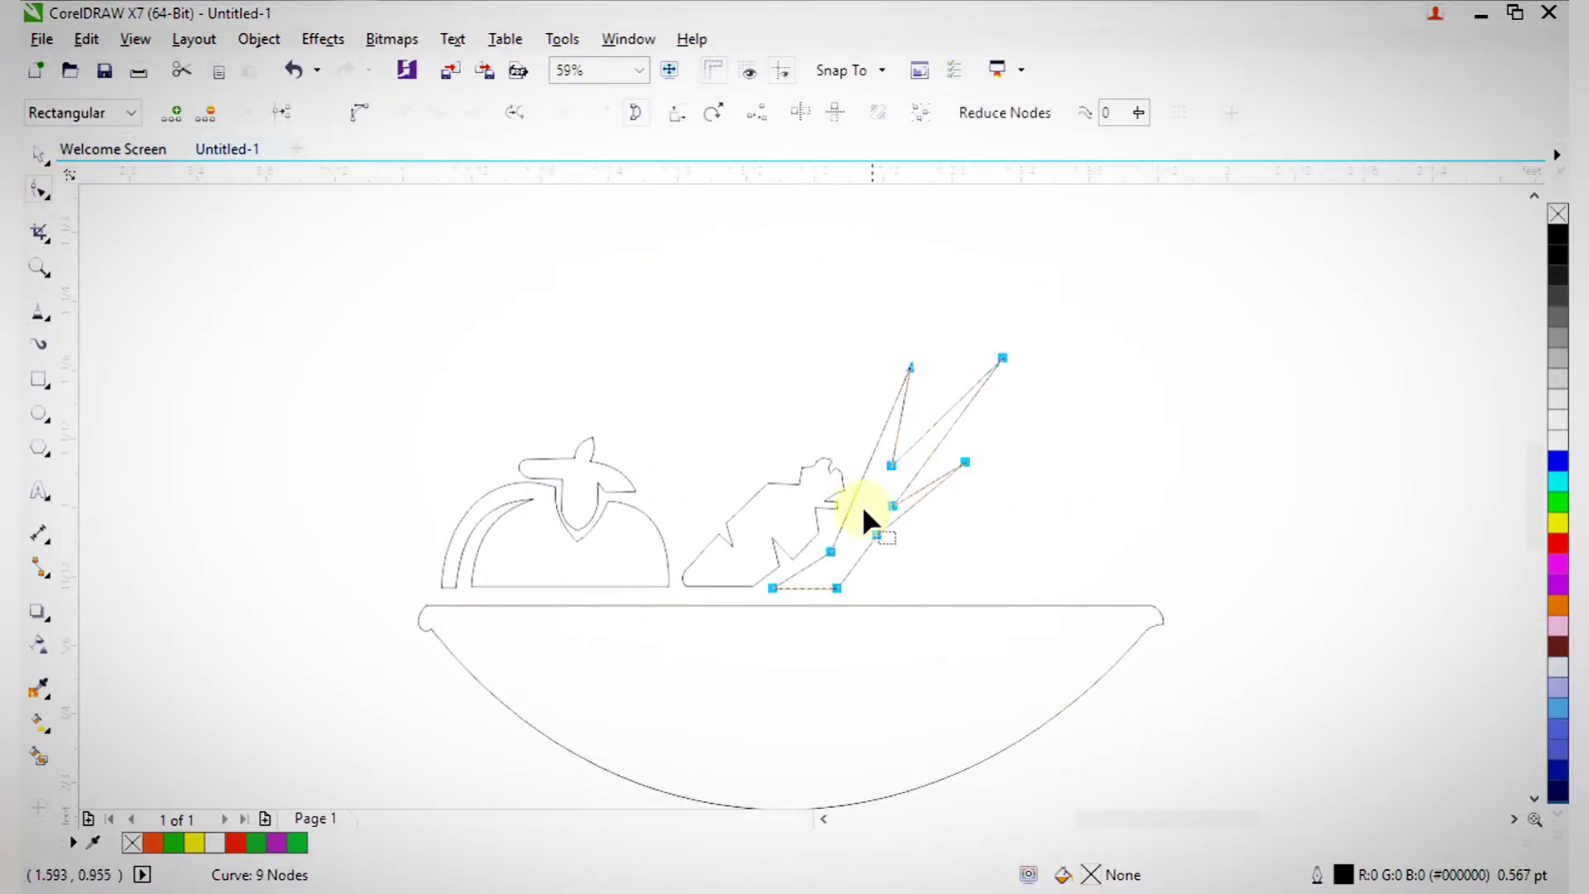
left_click(357, 120)
- Bend the edges of the leaf's left and middle blades into arcs bulging up and to the left
scroll(883, 582, "up", 1)
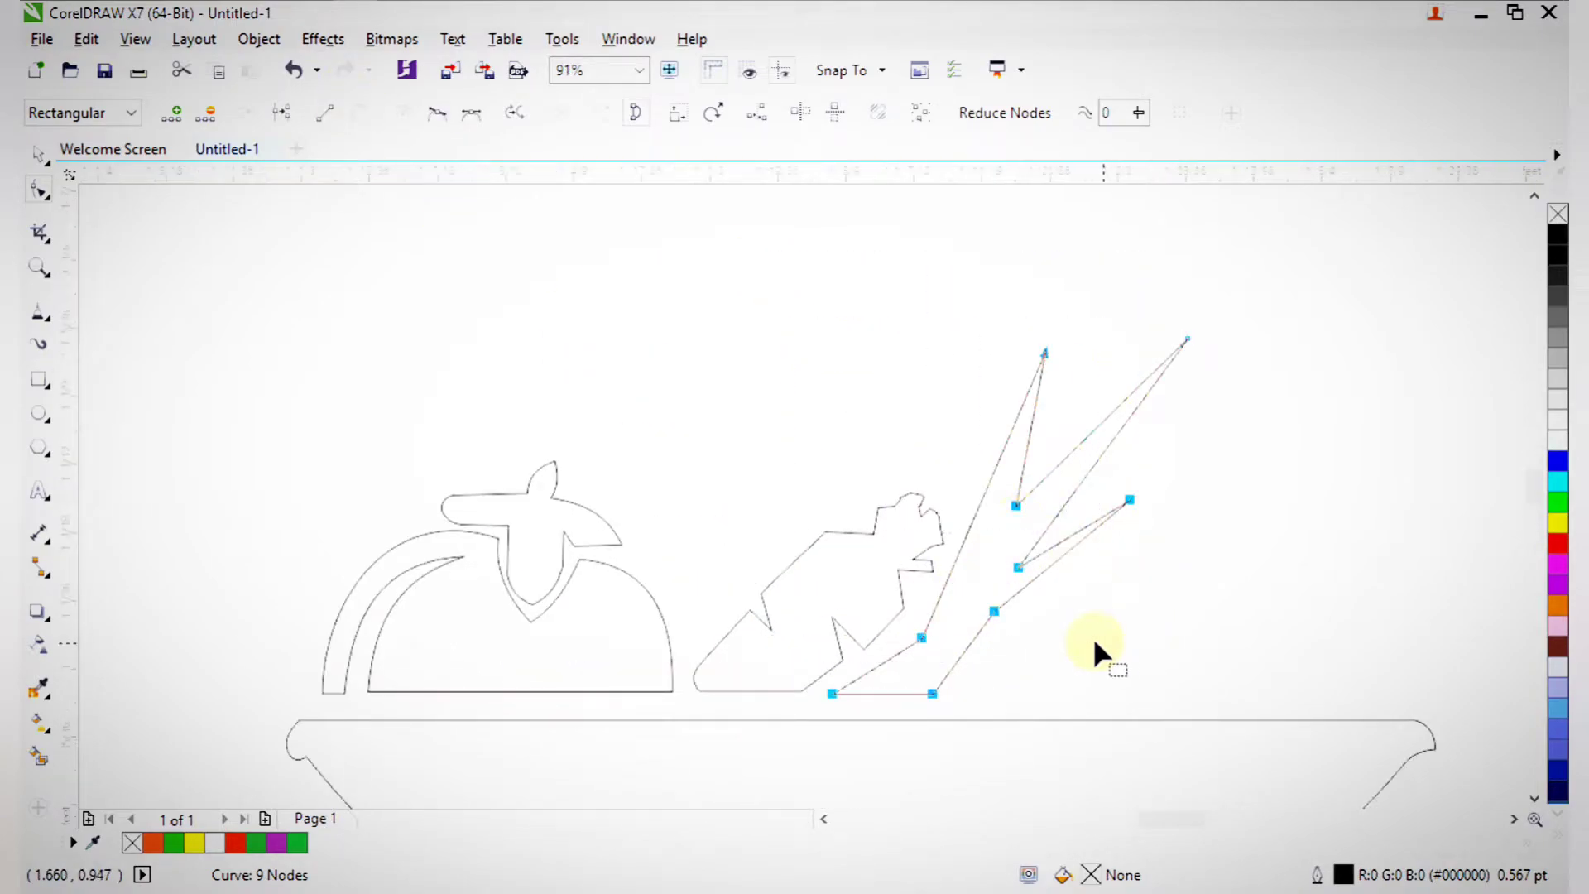
scroll(1095, 654, "up", 2)
left_click_drag(891, 471, 935, 418)
left_click_drag(1136, 348, 1109, 326)
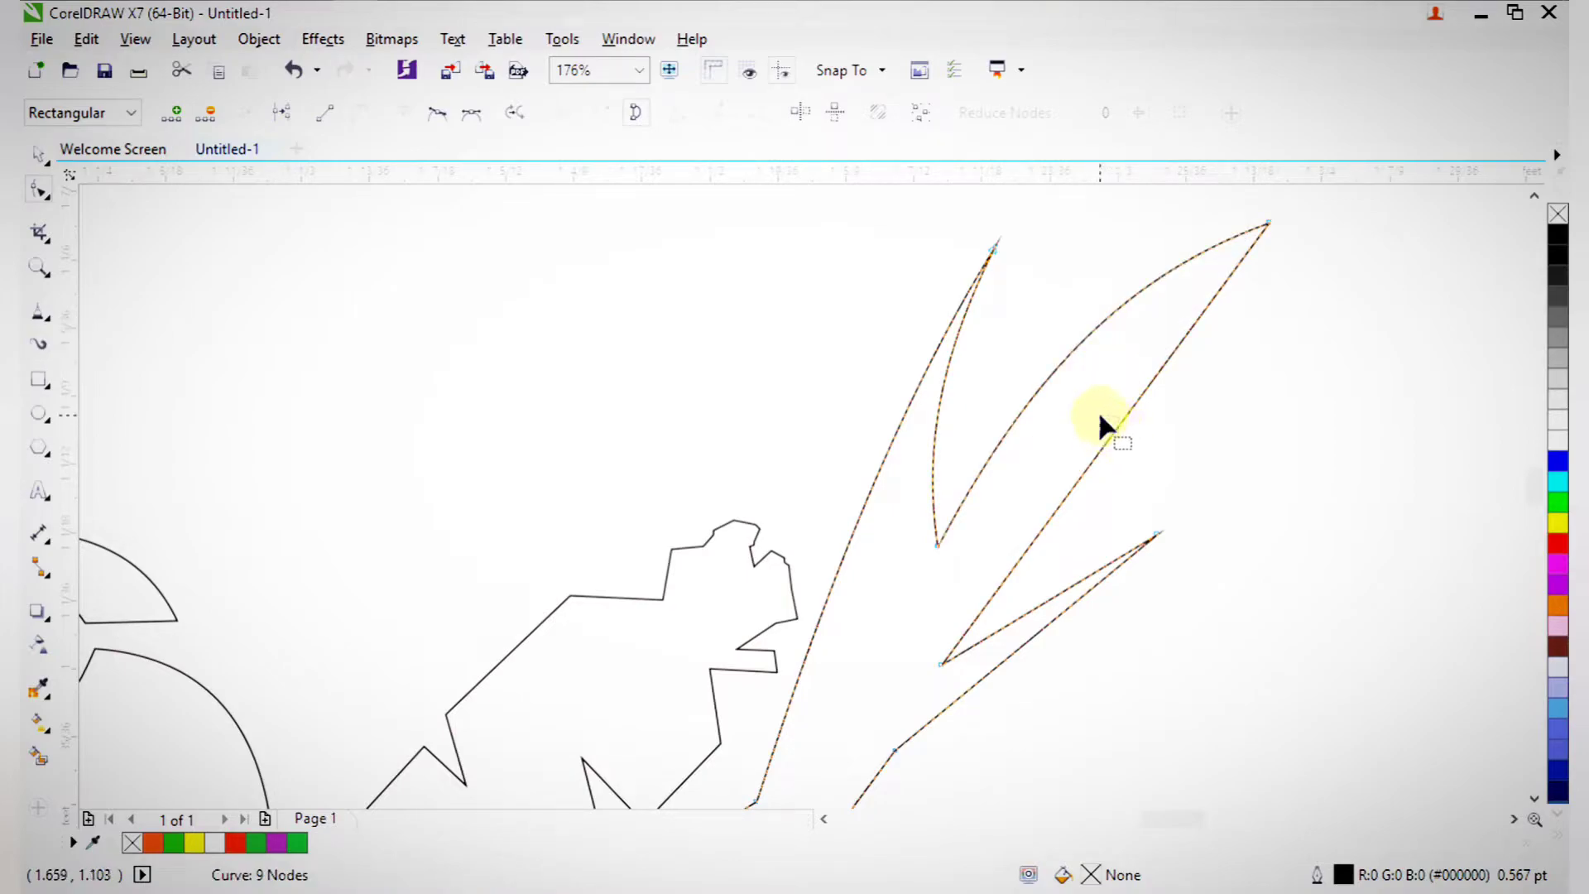
left_click_drag(1107, 436, 1084, 406)
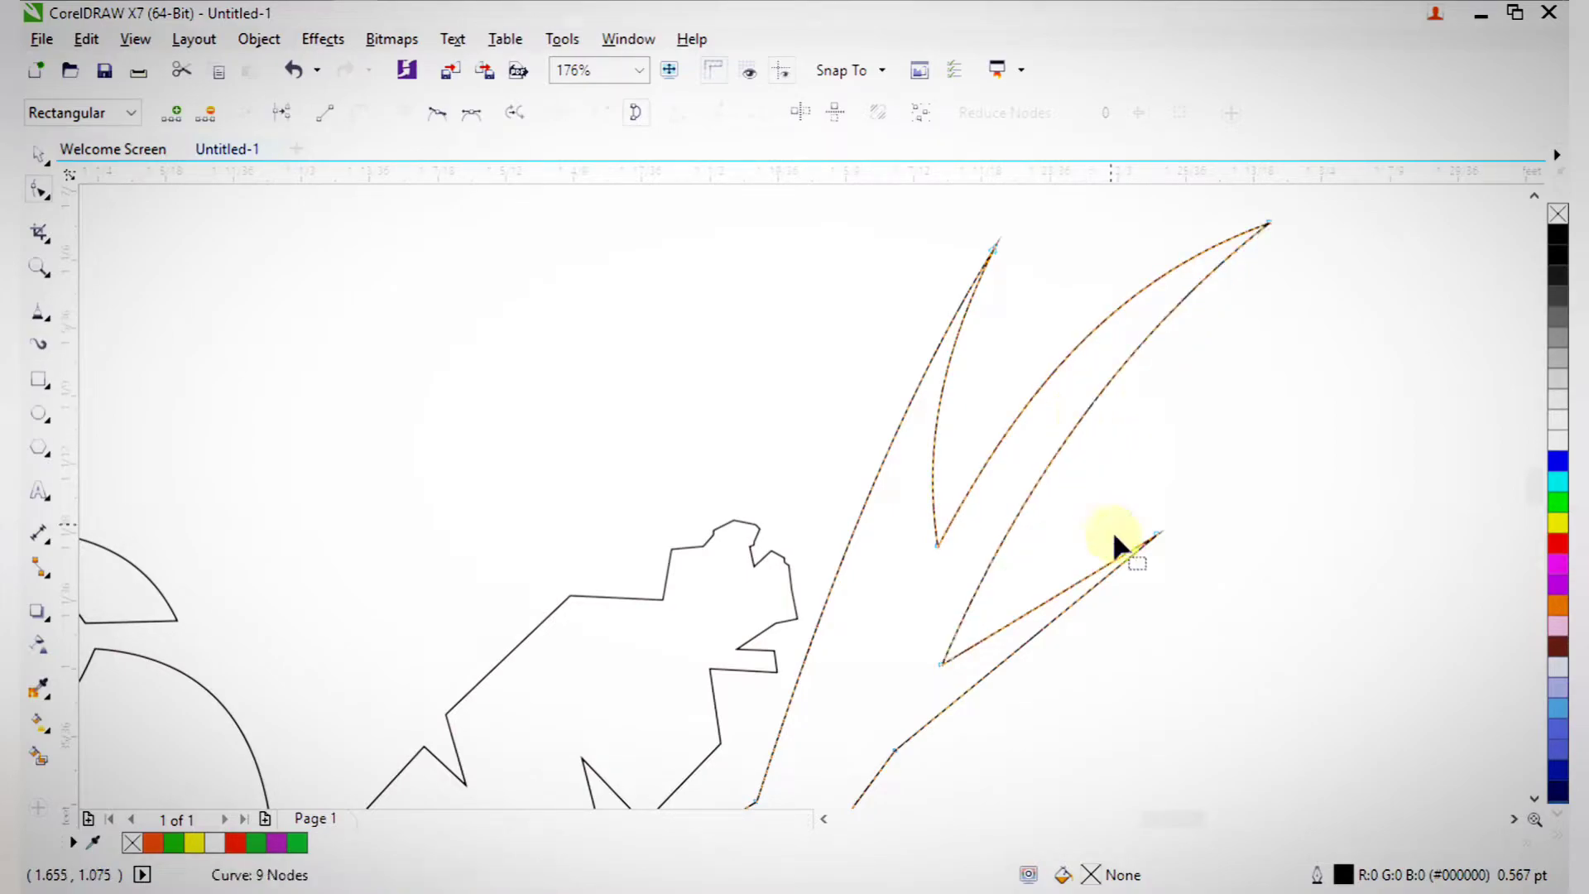
- Bend both edges of the leaf's lowest blade into arcs sagging down and to the right
scroll(1056, 756, "up", 1)
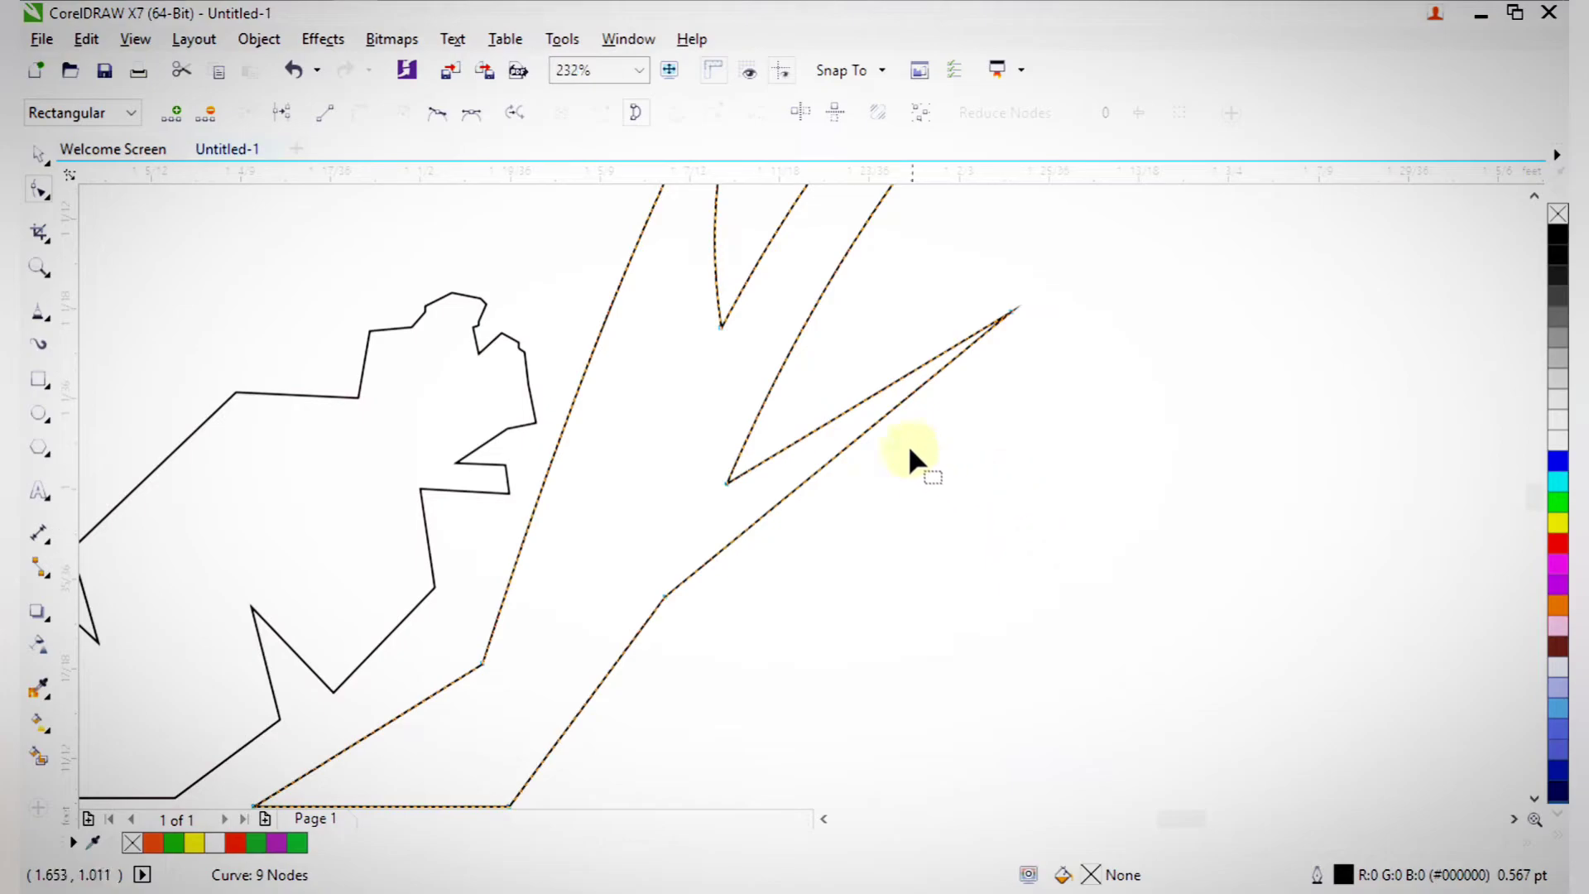
mouse_move(872, 423)
left_mouse_down()
mouse_move(907, 447)
mouse_move(863, 428)
left_mouse_up()
key("space")
scroll(868, 427, "down", 7)
key("F2")
left_click_drag(717, 326, 942, 545)
left_click(1177, 615)
- Bend both slanted edges of the three-pointed leaf's stem into arcs, the lower-right one bulging up-left and the lower-left one sagging
key("F2")
left_click_drag(501, 327, 919, 660)
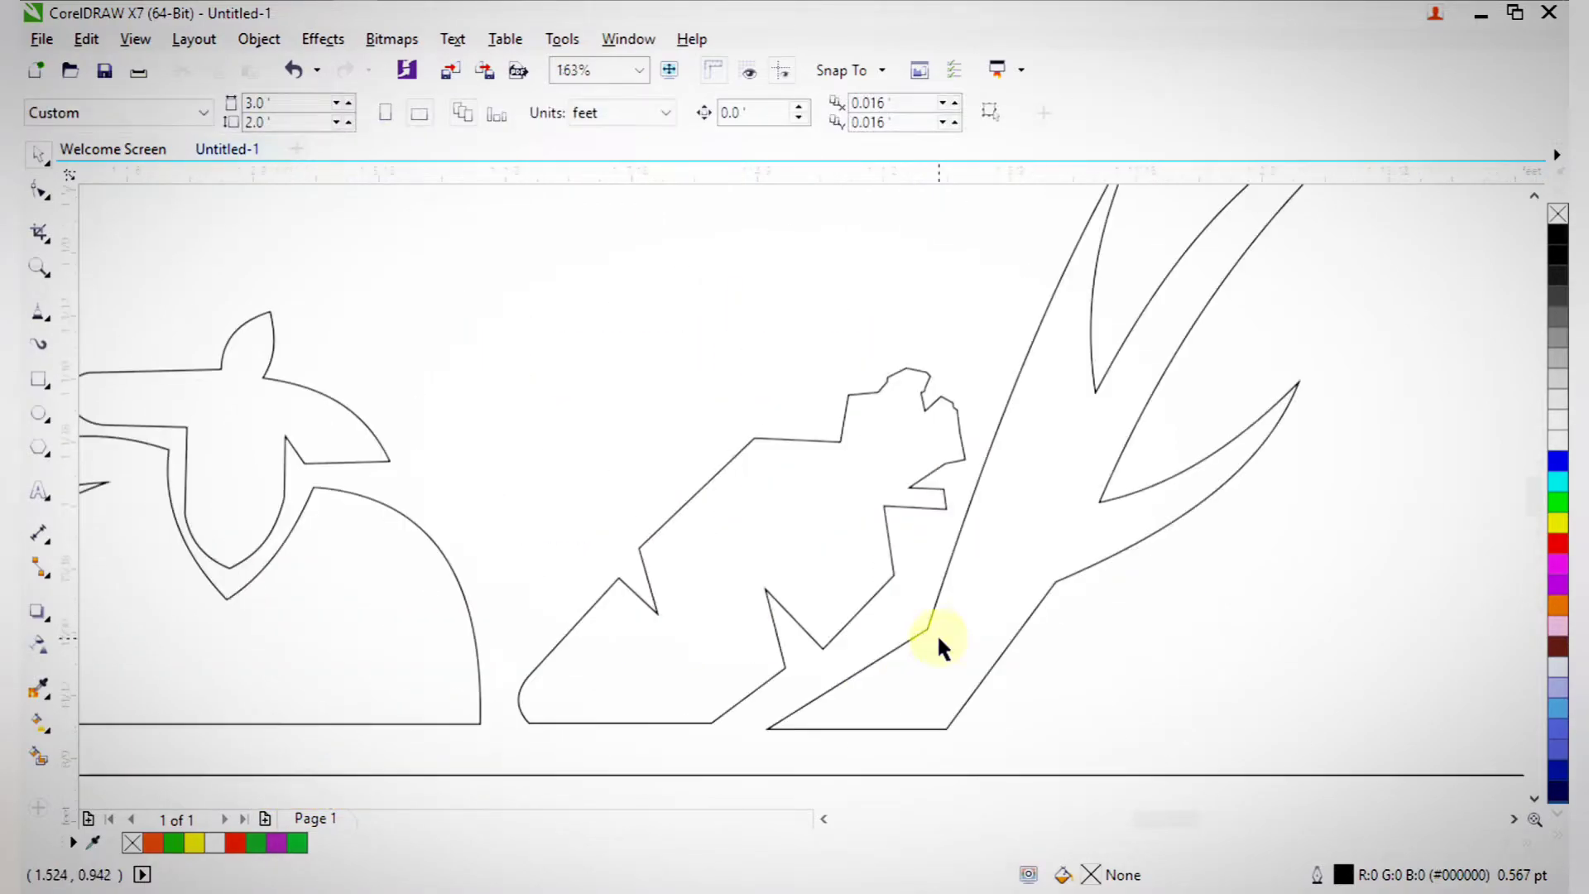
left_click(996, 641)
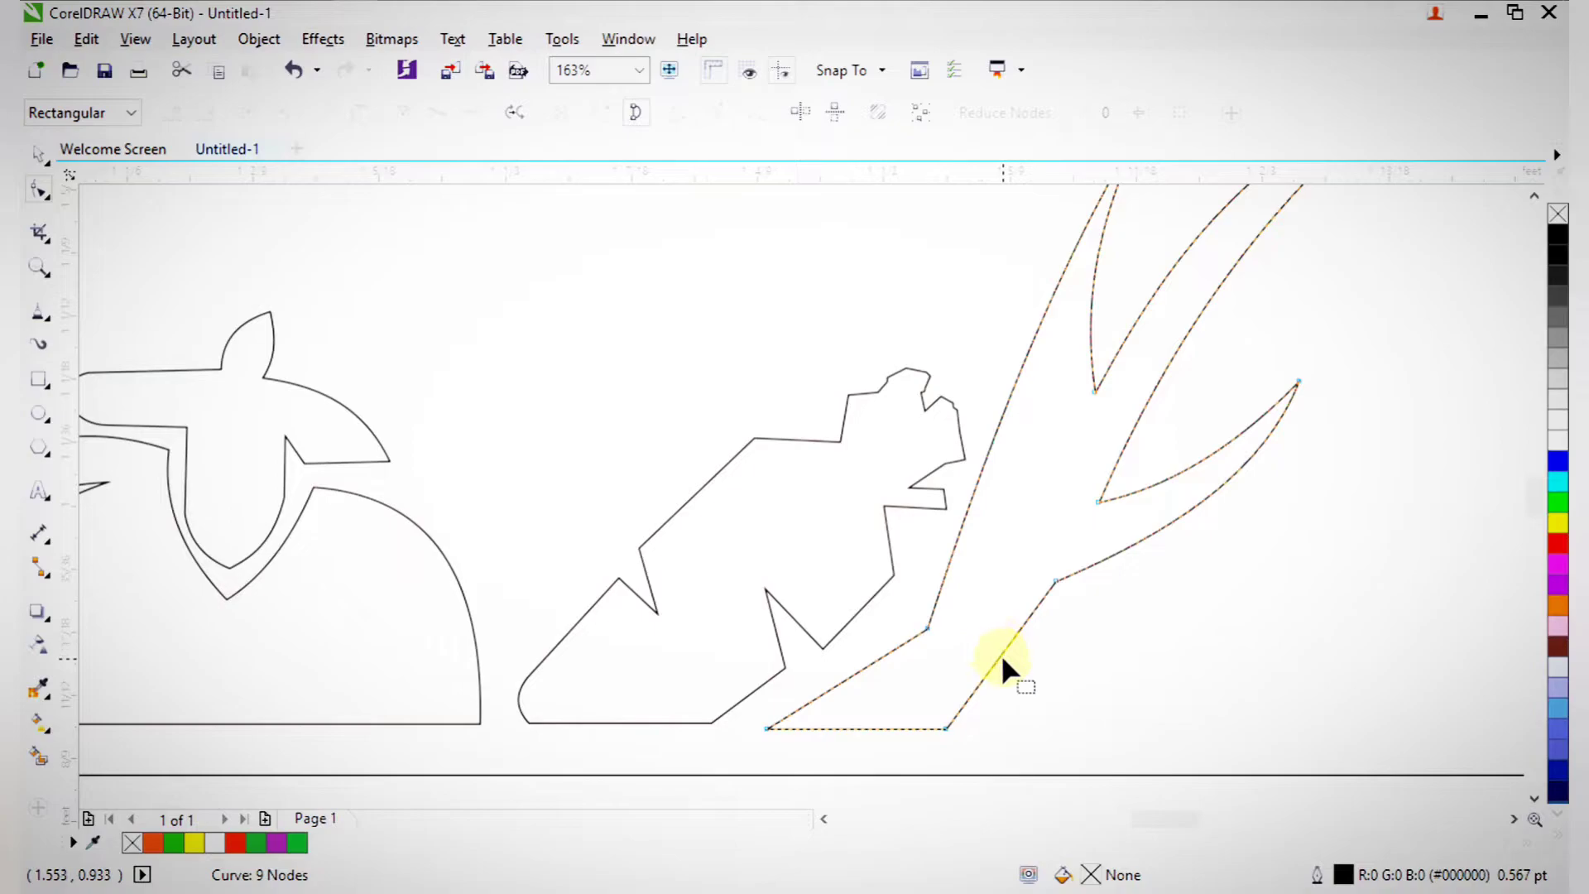
left_click_drag(995, 654, 943, 639)
left_click_drag(850, 673, 854, 682)
key("space")
scroll(1113, 673, "down", 3)
key("F2")
left_click_drag(969, 511, 1344, 778)
left_click(1346, 771)
- Draw a closed seven-node eggplant outline about 0.295 by 0.07 ft beside the leaf, level with its base, including a narrow slanted slit
key("F2")
left_click_drag(471, 247, 1024, 602)
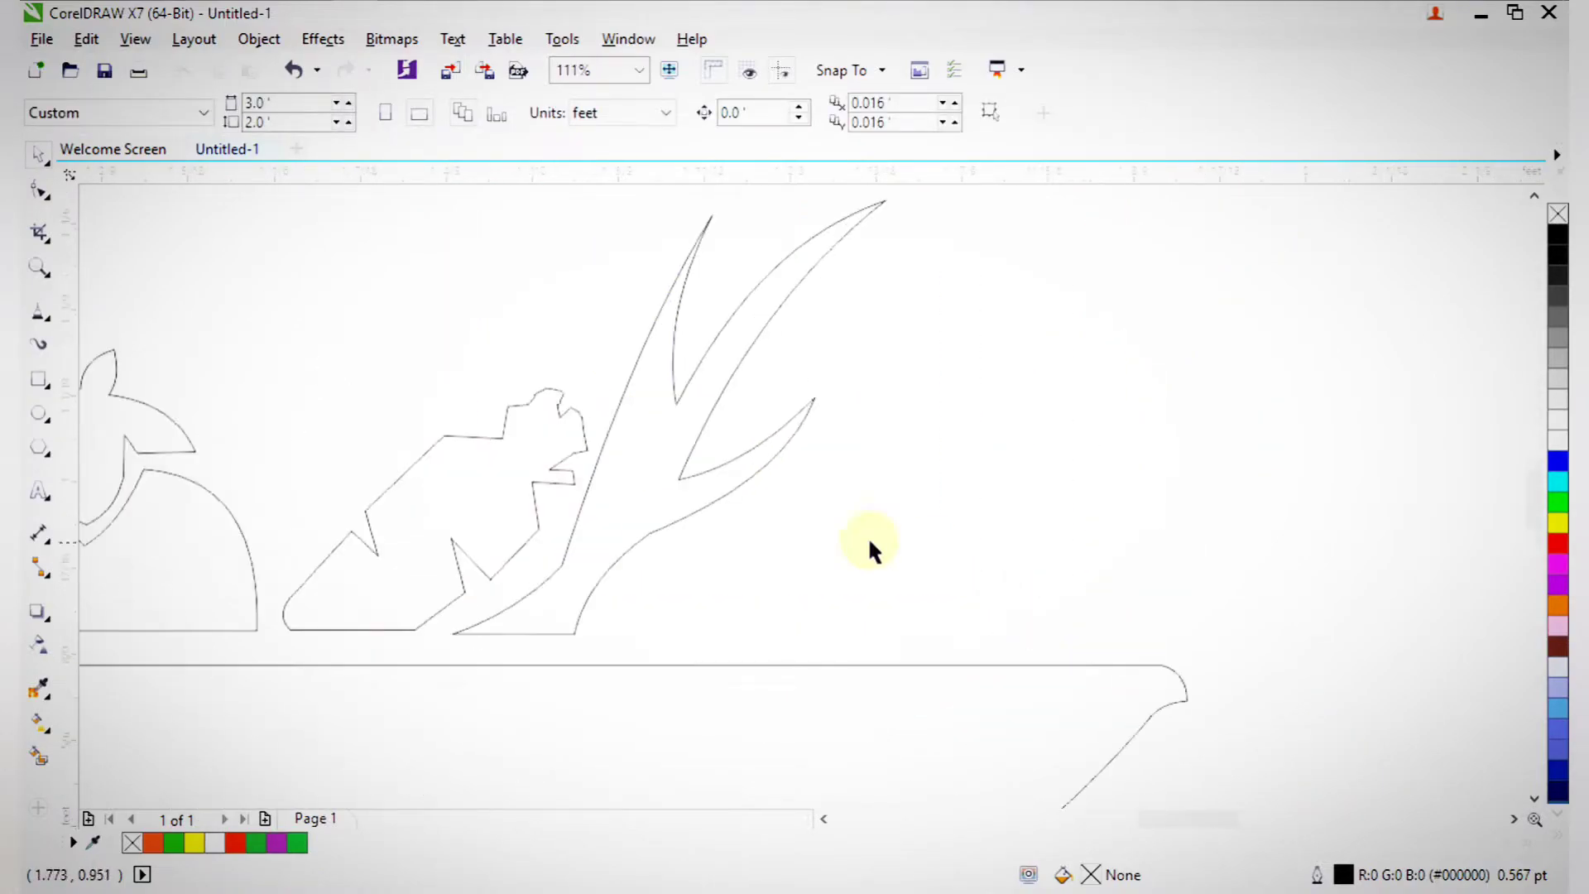
left_click(35, 316)
left_click_drag(729, 614, 1120, 749)
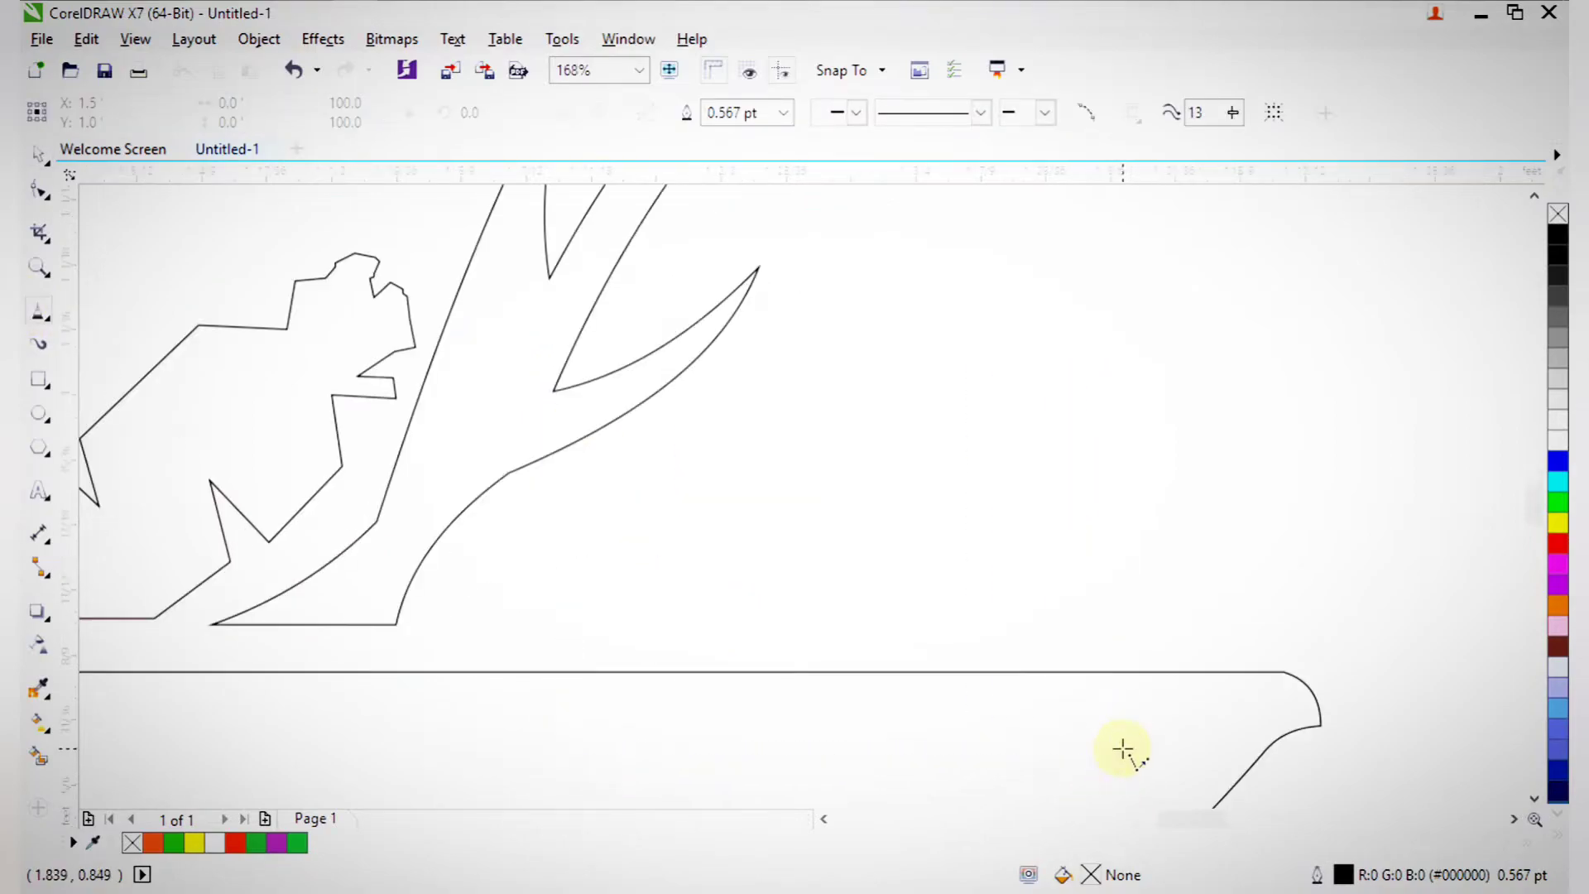
left_click(470, 627)
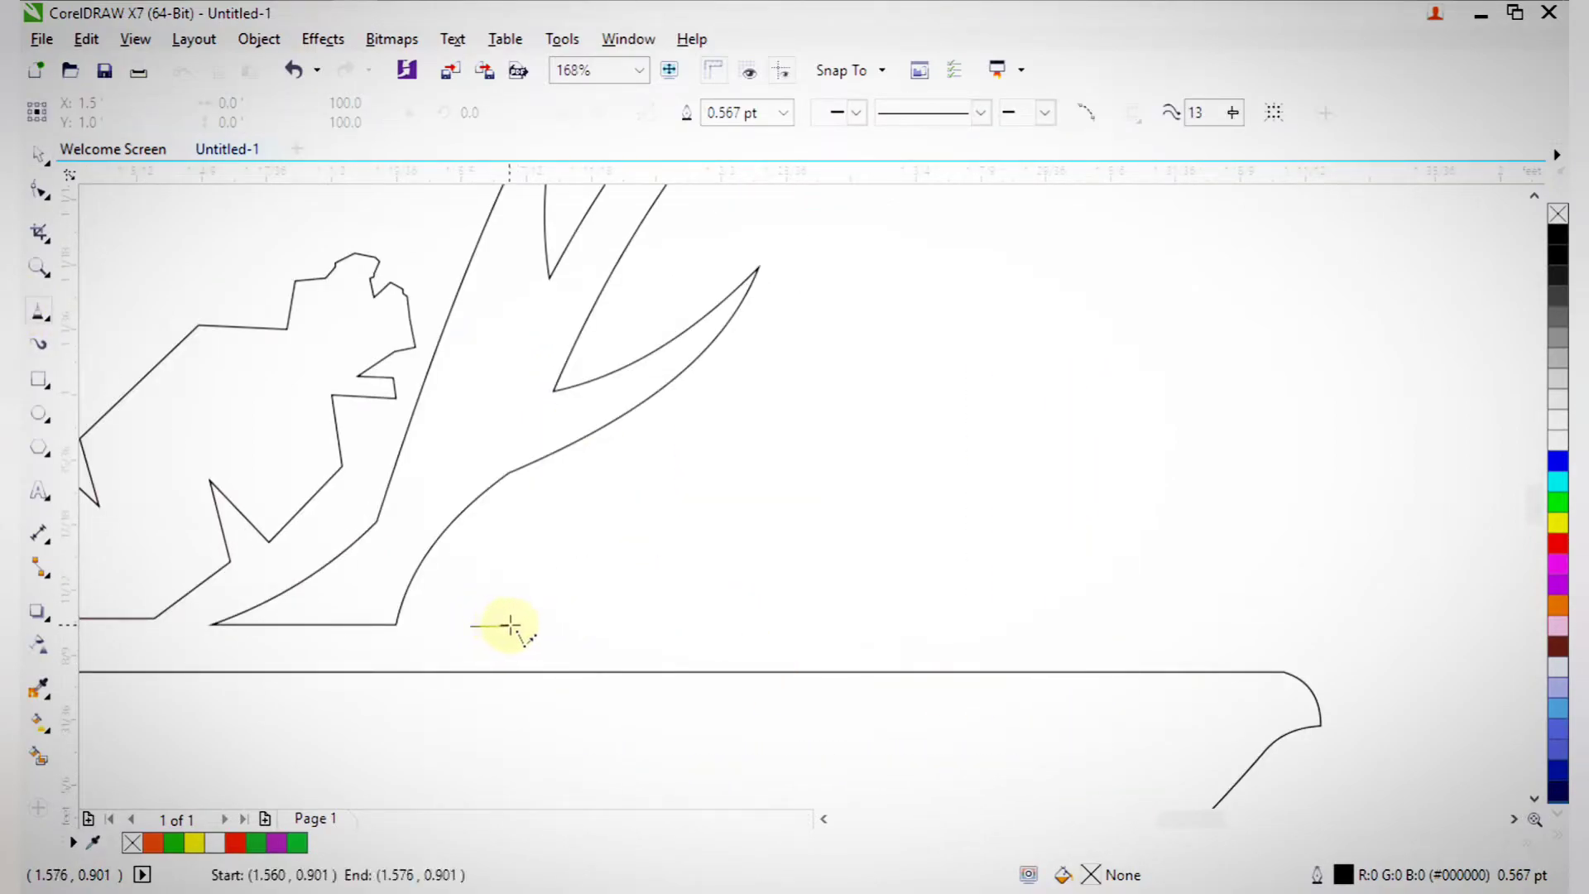
left_click(513, 626)
left_click(787, 505)
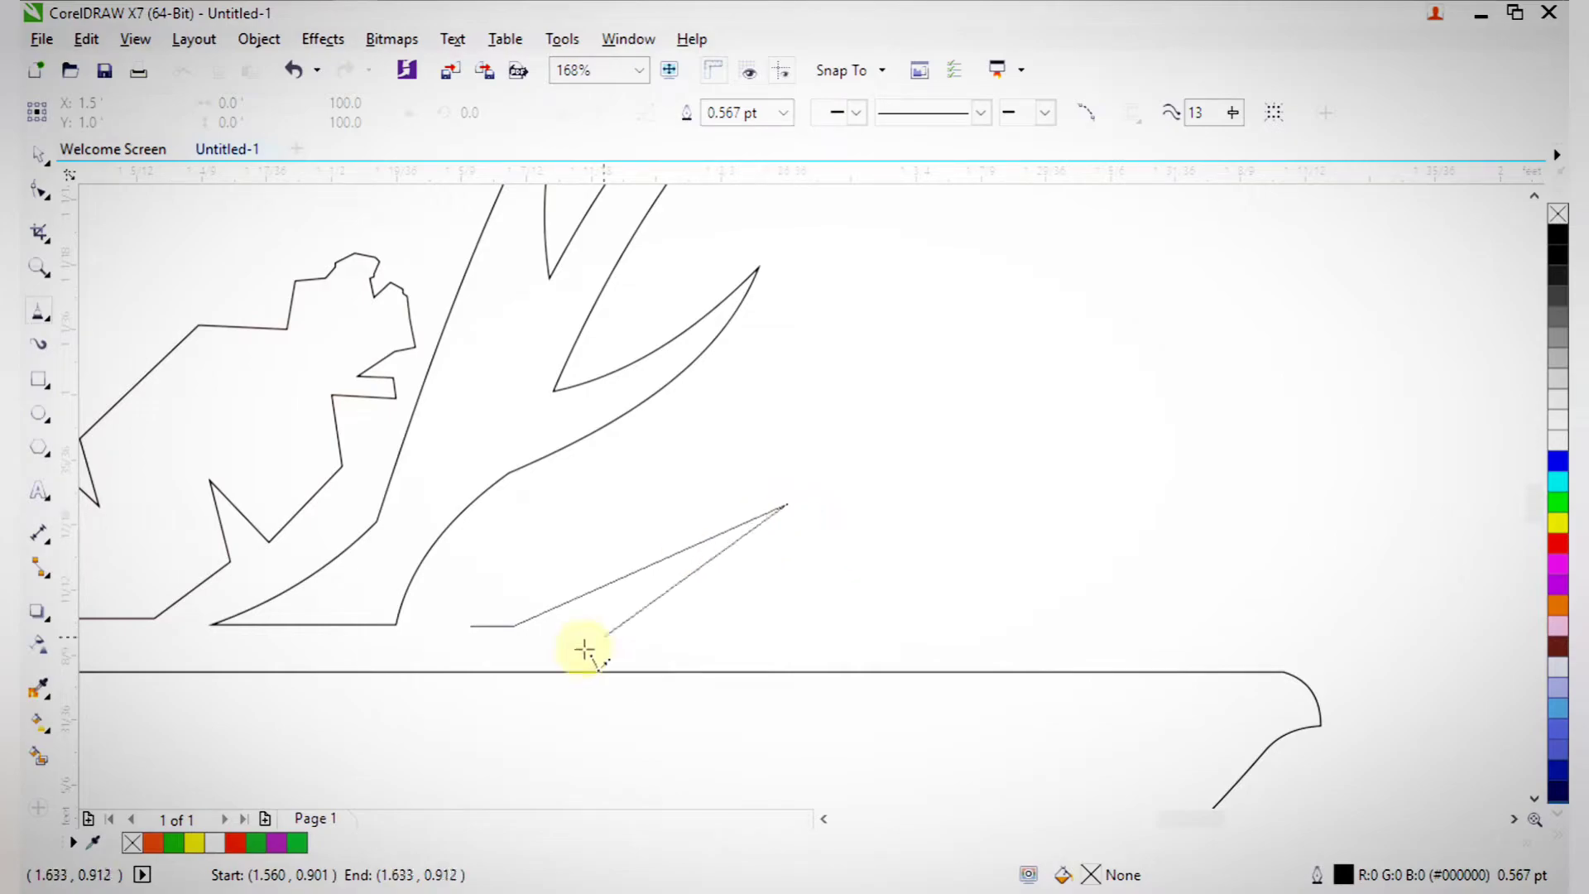
left_click(579, 624)
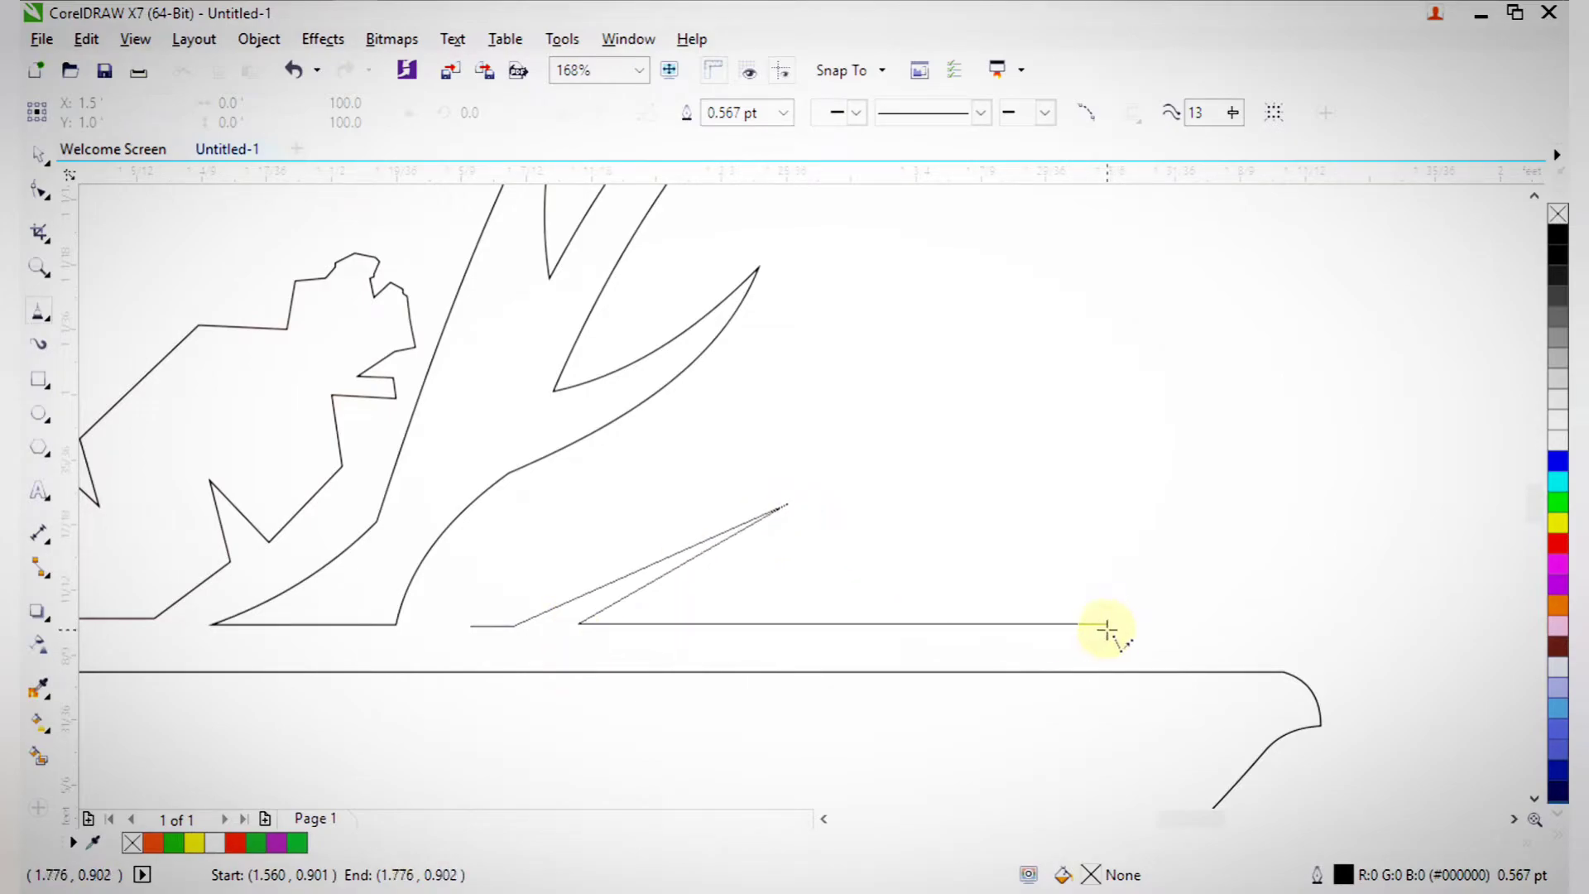
left_click(1063, 623)
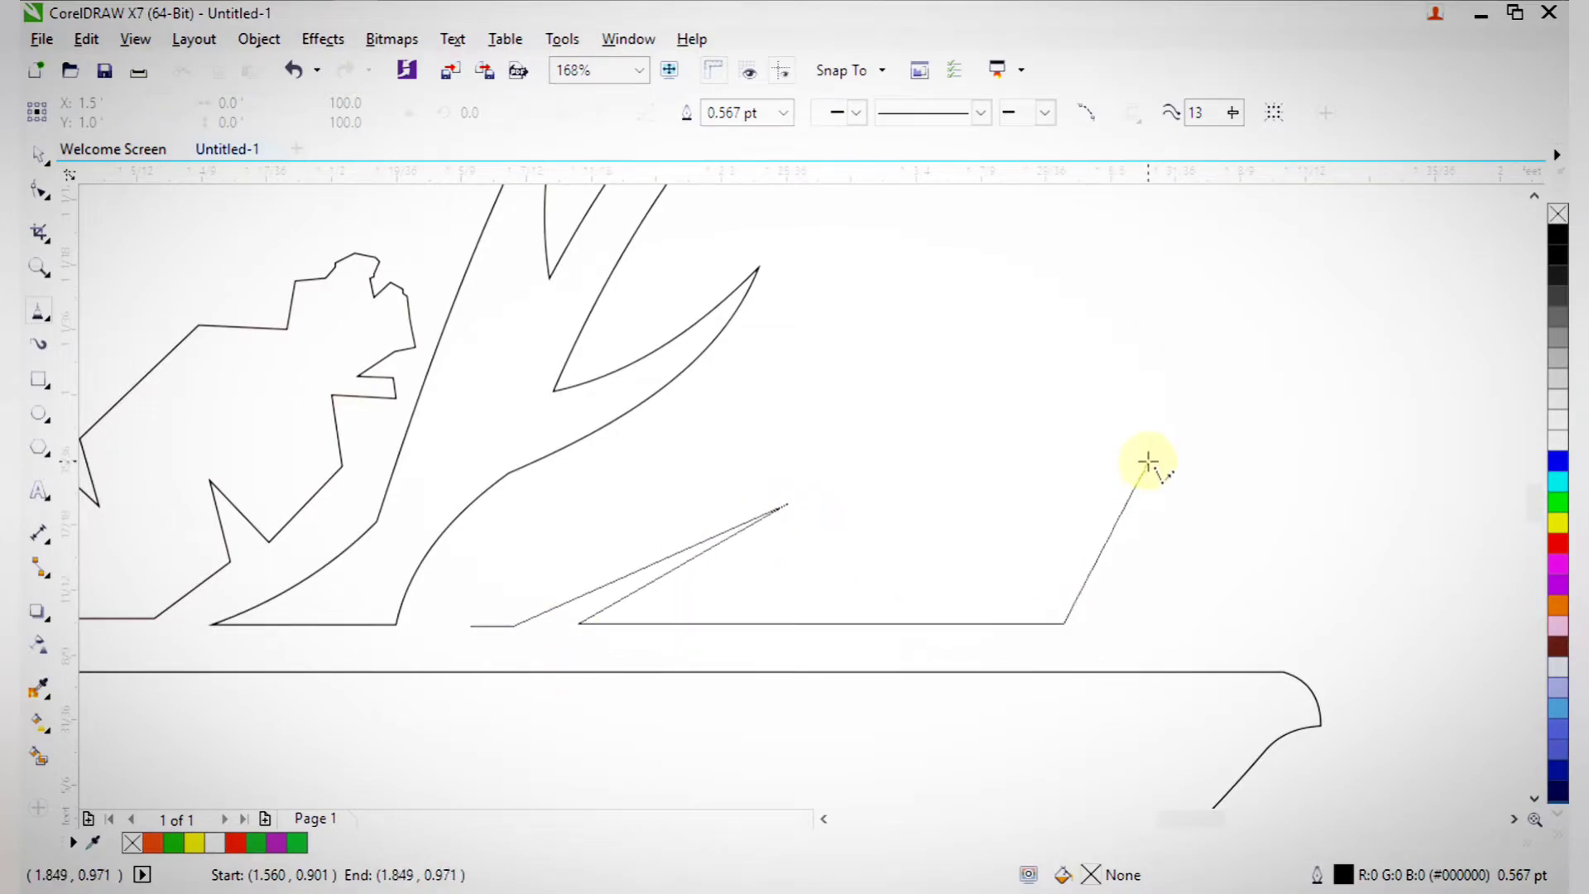
left_click(1161, 461)
left_click(829, 461)
left_click(471, 625)
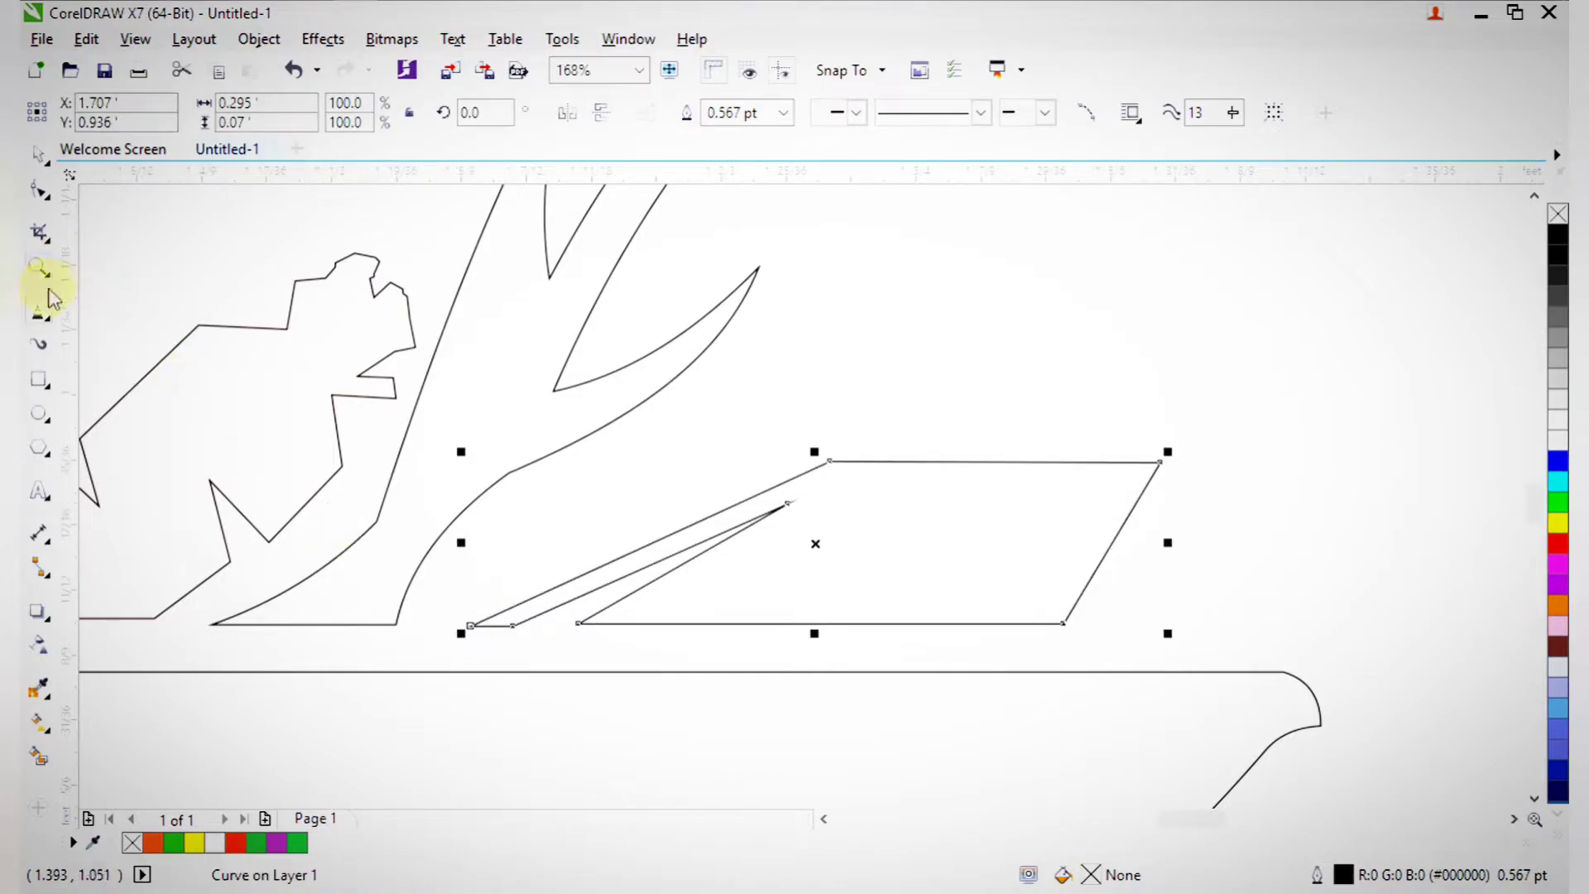
- Convert all segments of the eggplant outline to curves
left_click(50, 194)
left_click_drag(319, 338, 1306, 727)
left_click(360, 111)
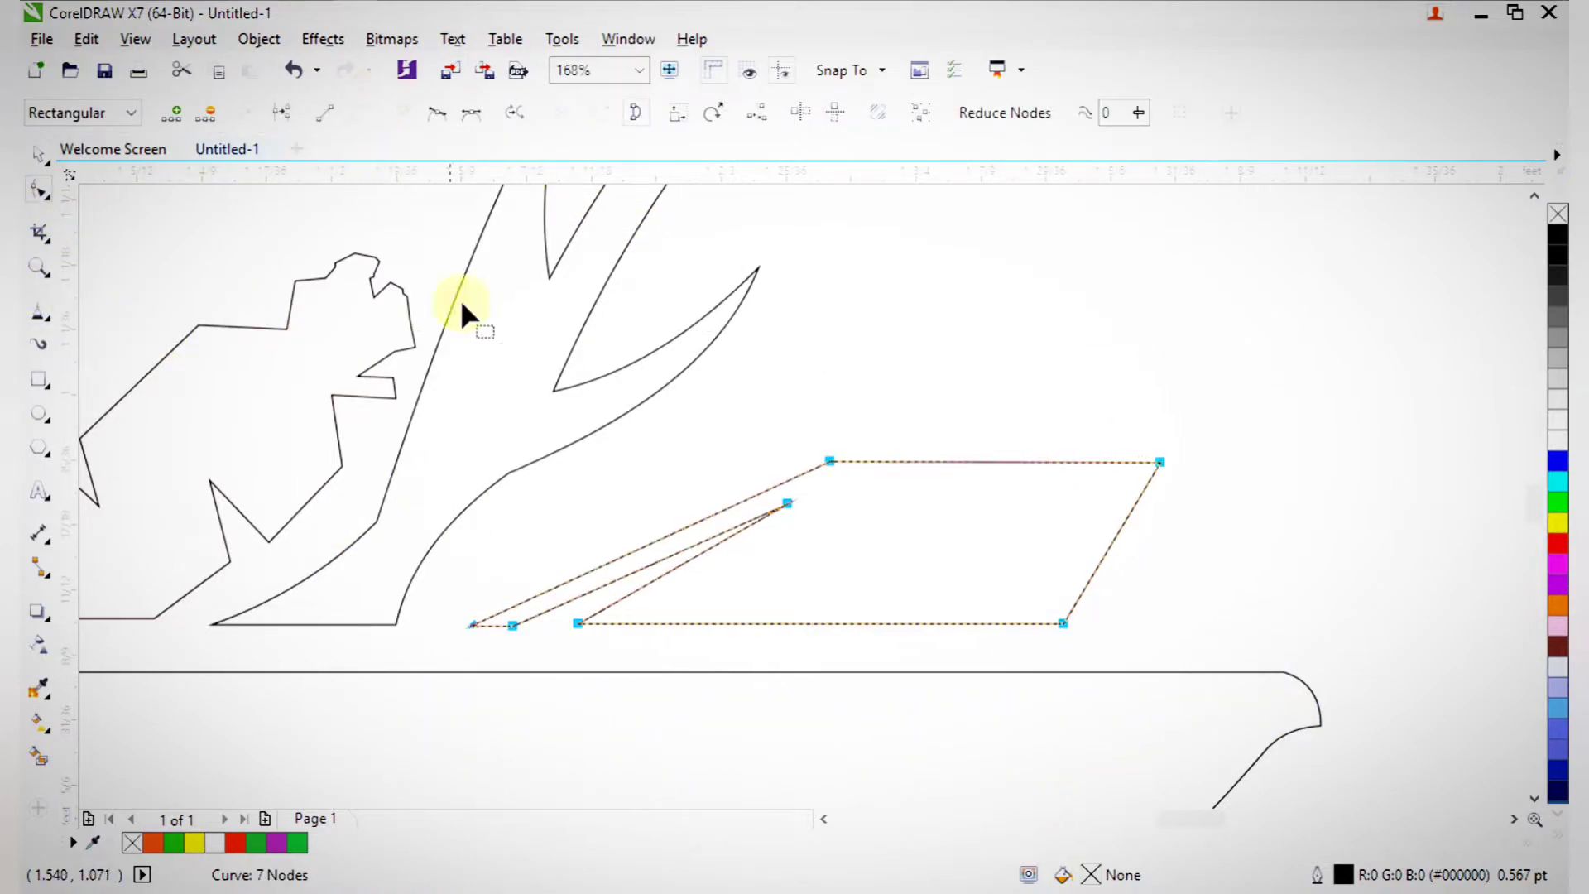
- Bend the eggplant's upper-left edge and both slit edges upward, curve its right end inward, and arch its top edge slightly
left_click_drag(674, 540, 609, 495)
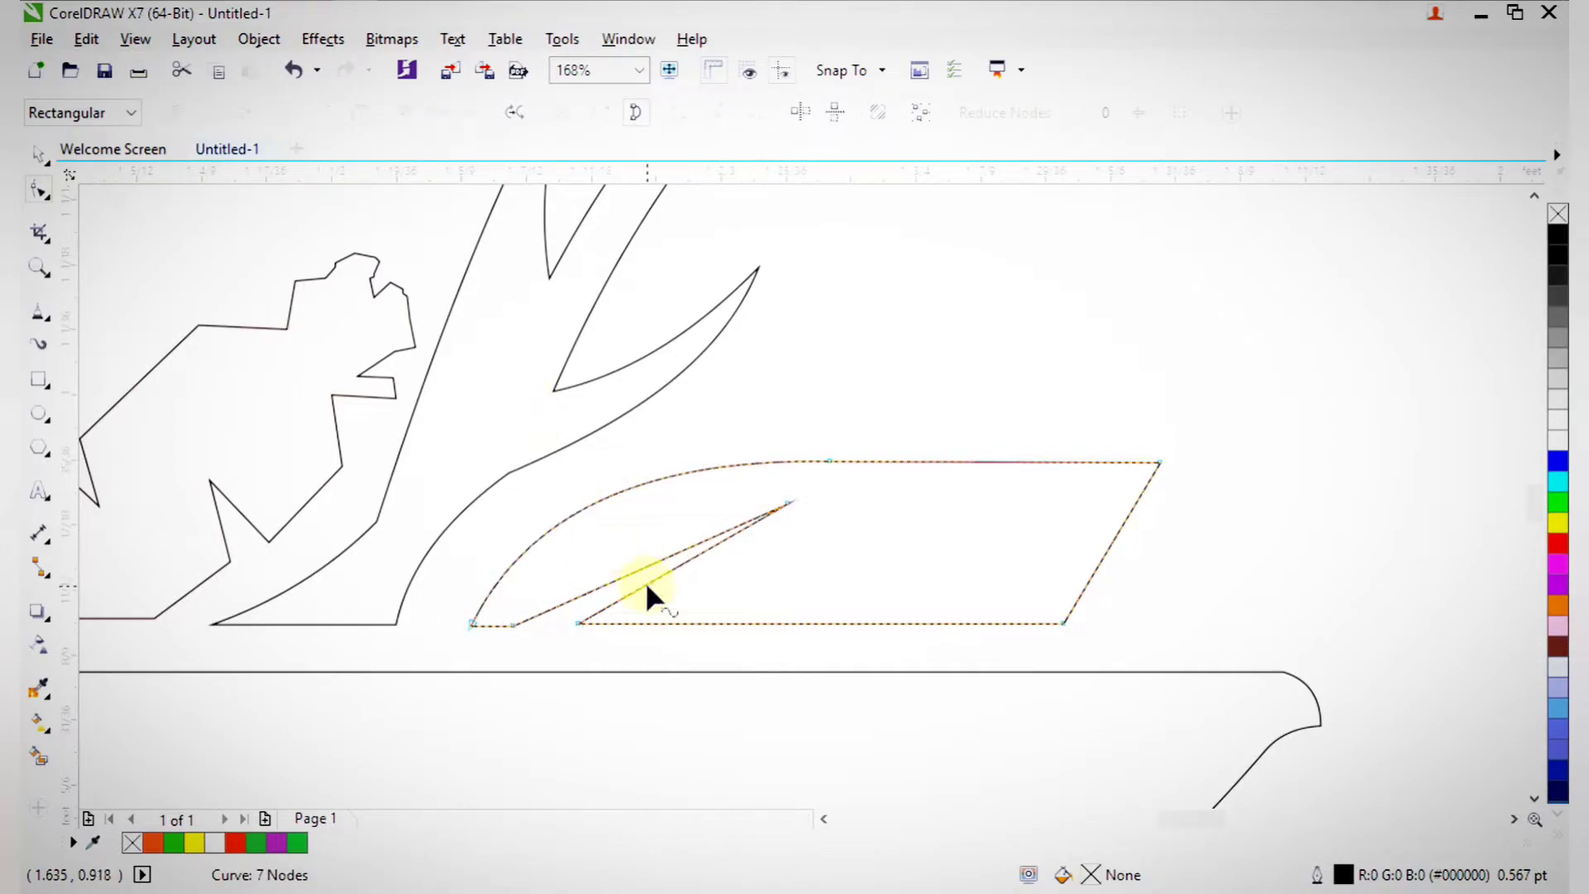
mouse_move(641, 566)
left_mouse_down()
mouse_move(634, 531)
mouse_move(642, 555)
left_mouse_up()
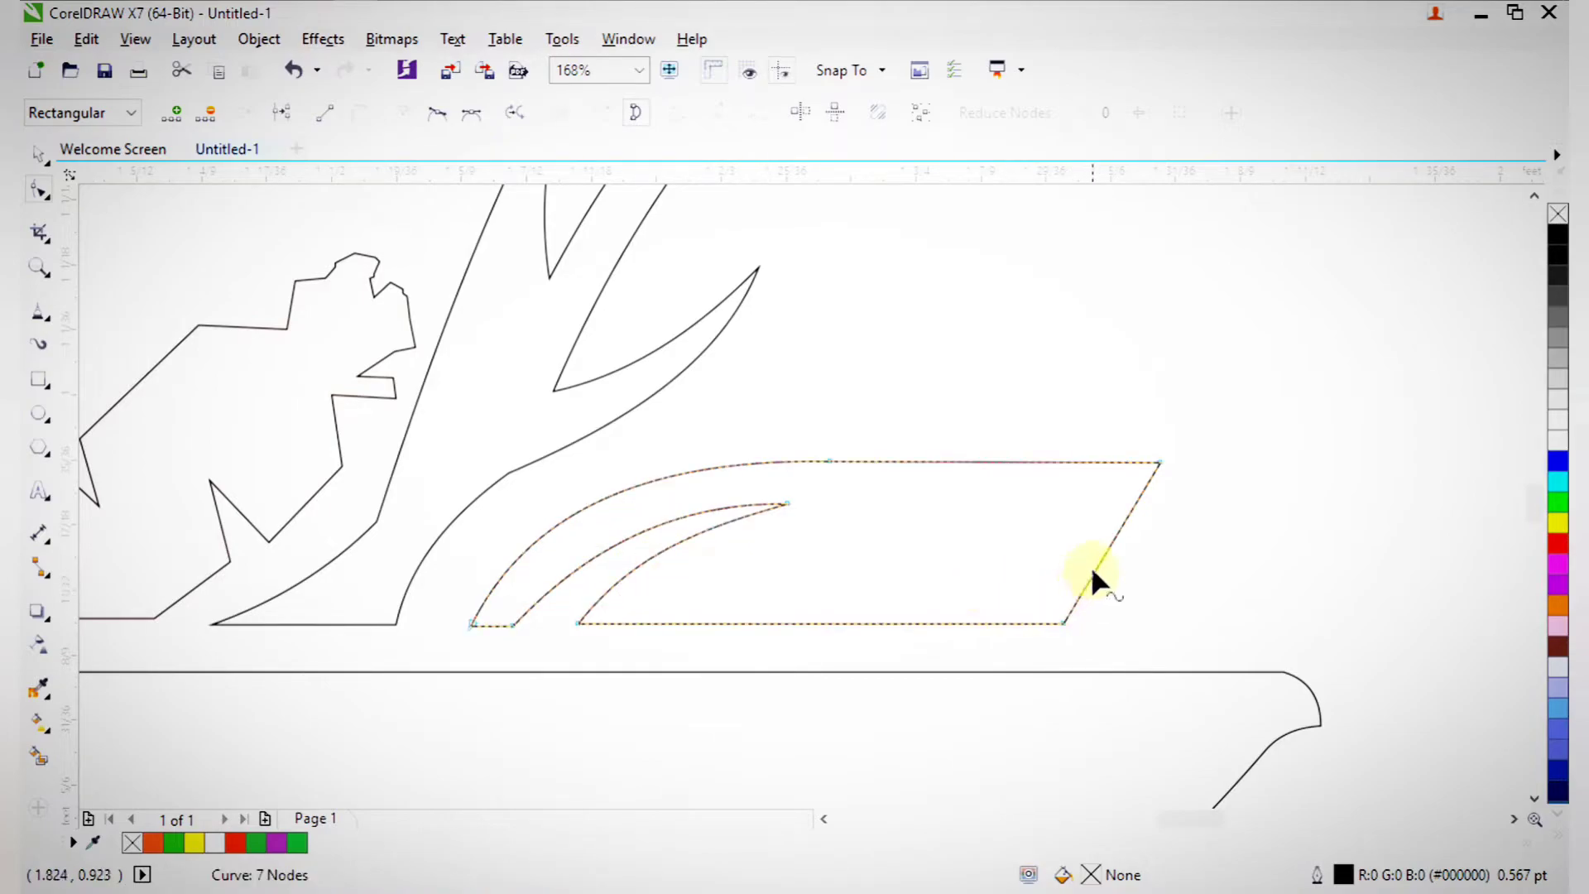
left_click_drag(1111, 543, 1089, 521)
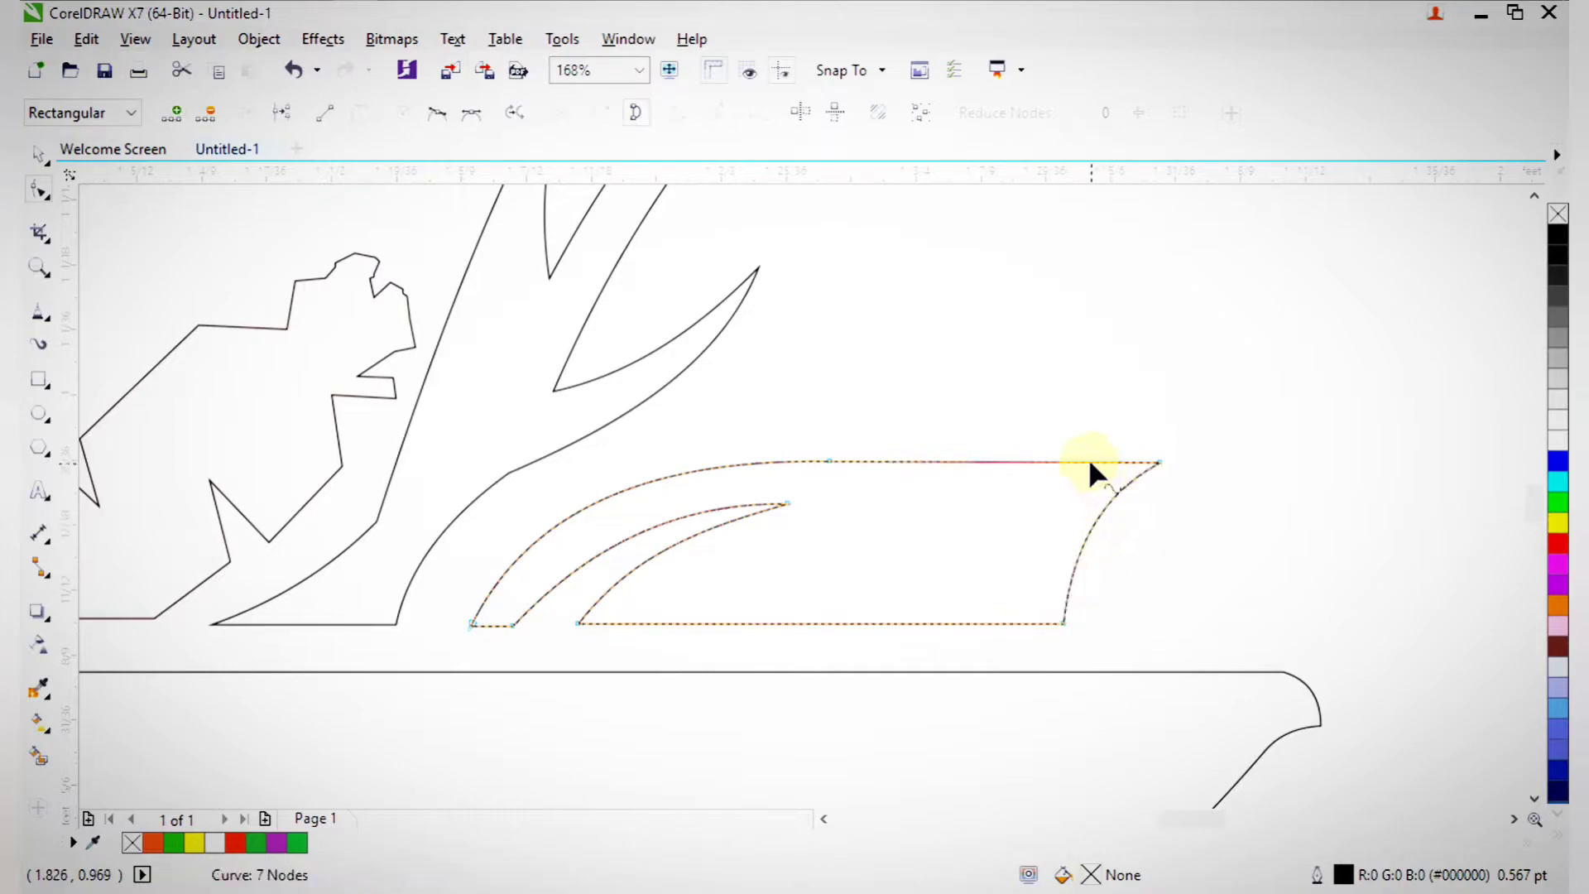
left_click_drag(1076, 459, 1076, 445)
key("space")
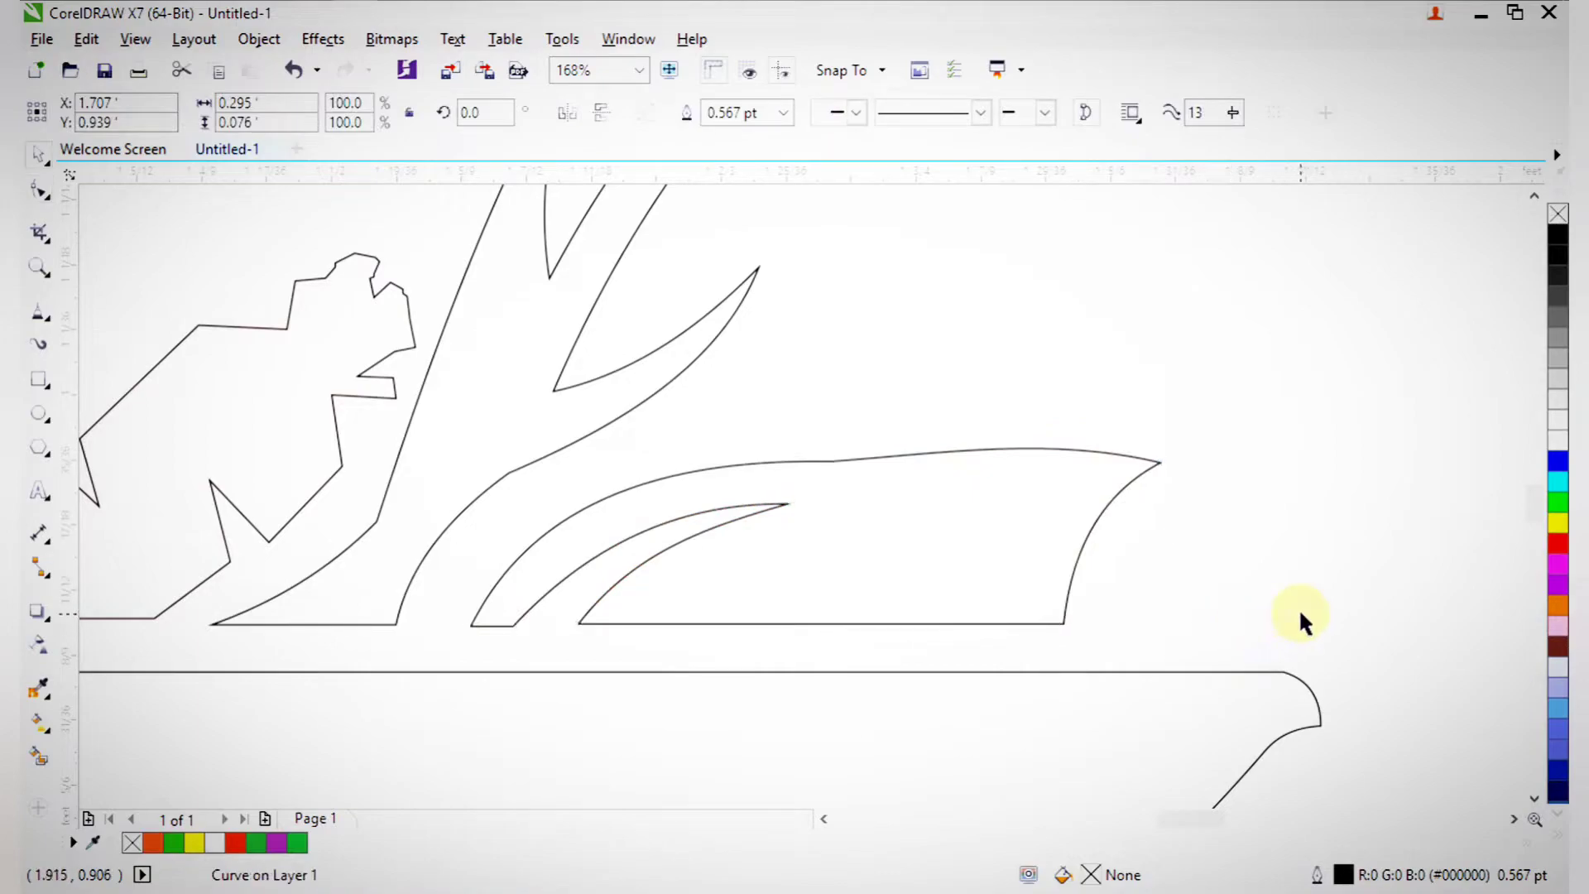
left_click(1300, 613)
- Draw a closed nine-node leafy cap outline at the eggplant's right end, with two pointed left lobes and a pointed stem at upper right
key("F3")
key("F2")
mouse_move(773, 394)
left_mouse_down()
mouse_move(1118, 588)
mouse_move(1217, 601)
left_mouse_up()
key("F2")
left_click_drag(688, 371, 1217, 602)
left_click(39, 312)
key("F2")
left_click_drag(906, 399, 1454, 756)
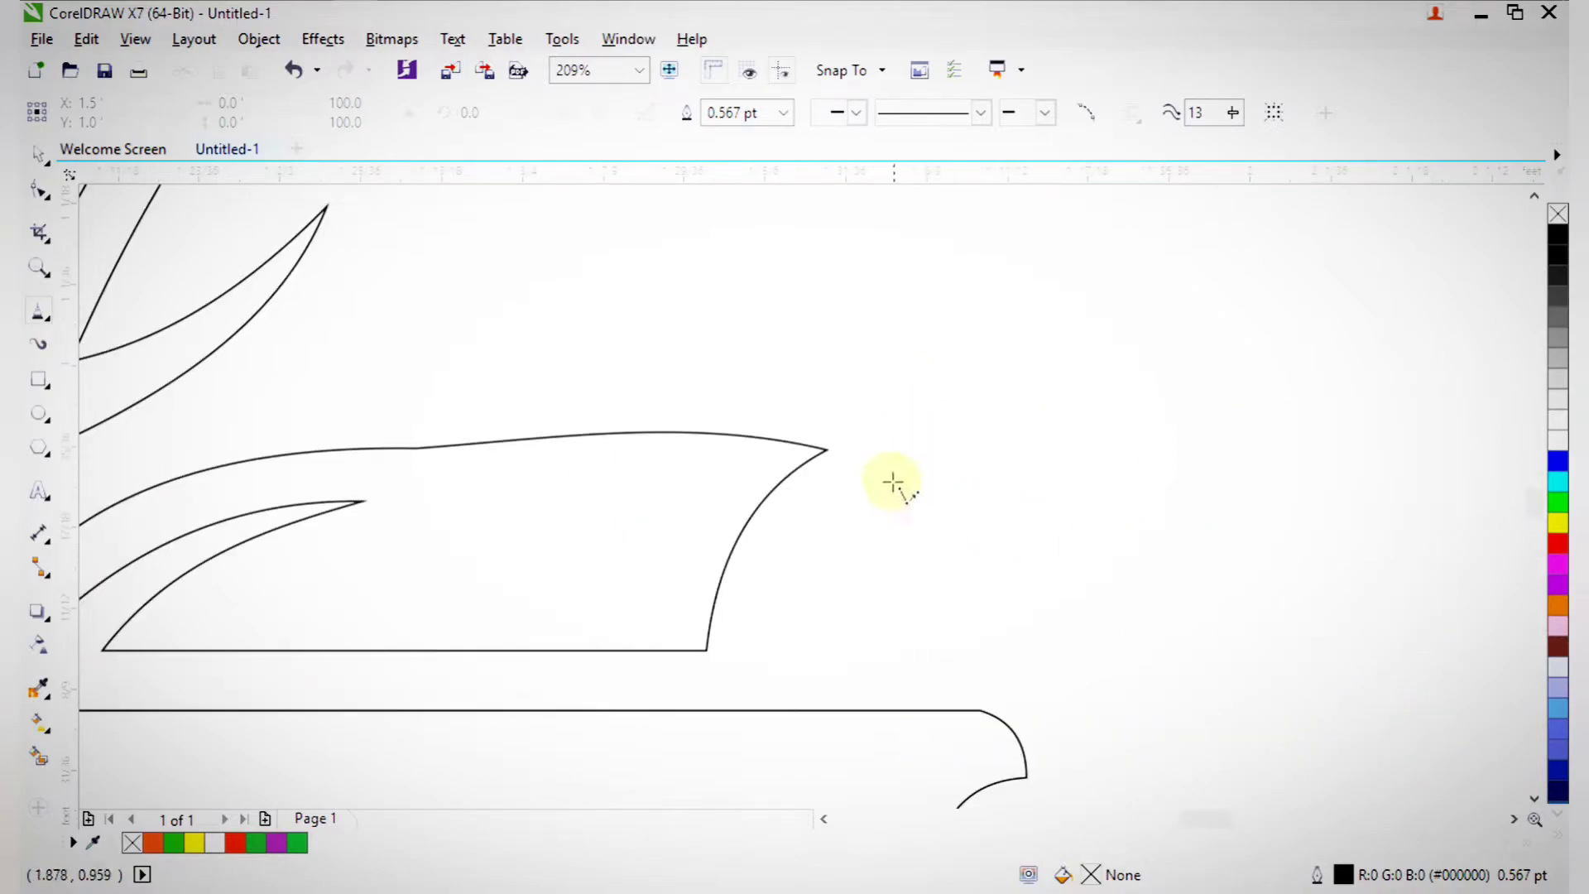
left_click(745, 619)
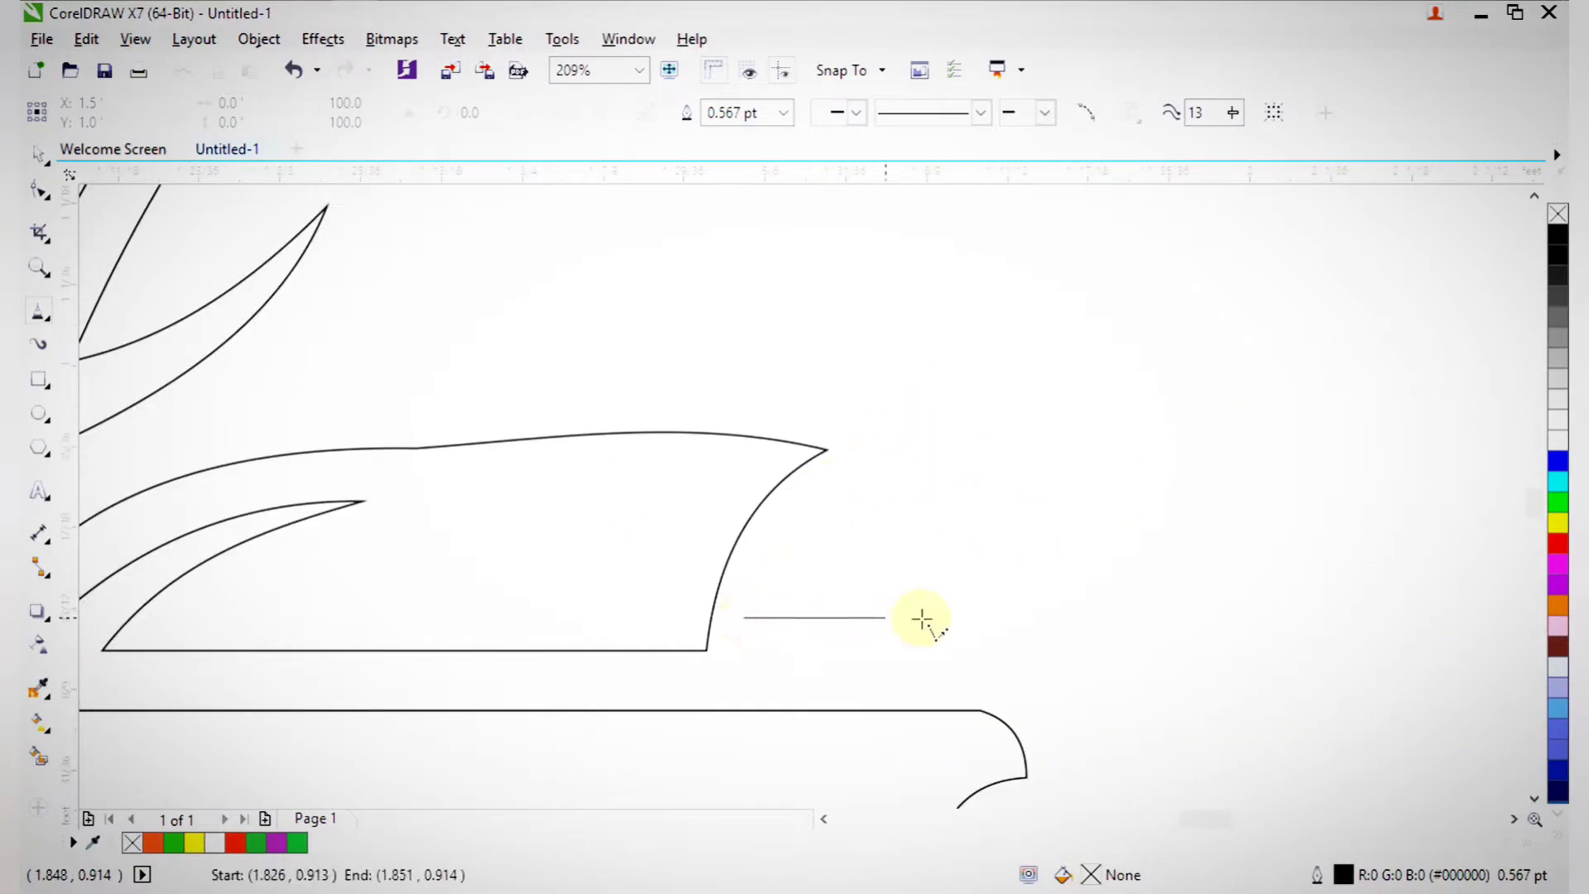
left_click(949, 584)
left_click(952, 647)
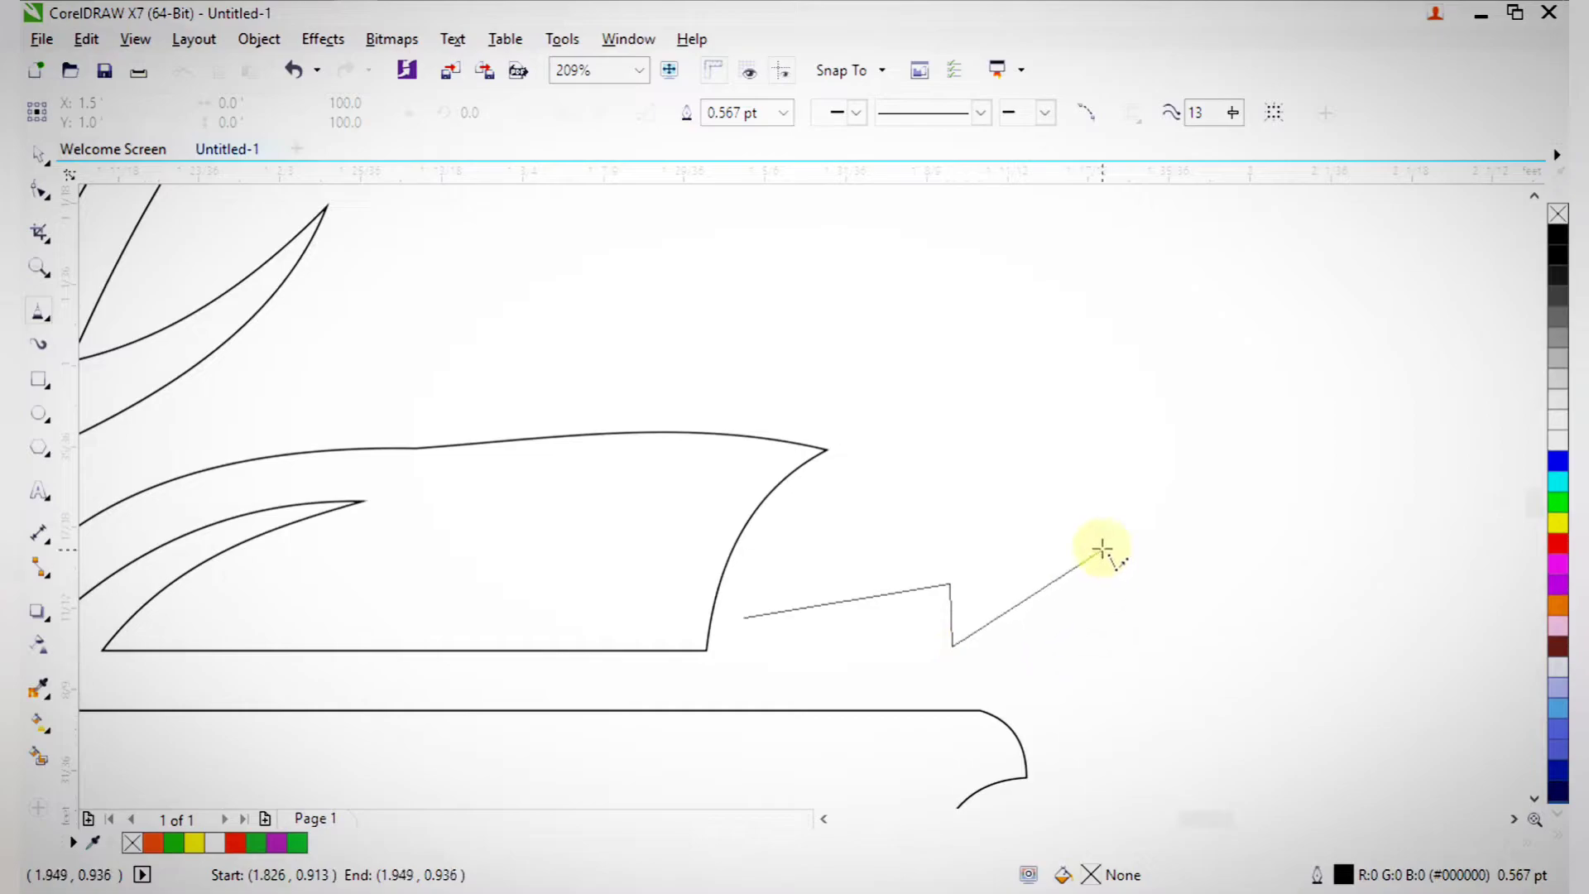
left_click(1133, 326)
left_click(1008, 397)
left_click(906, 330)
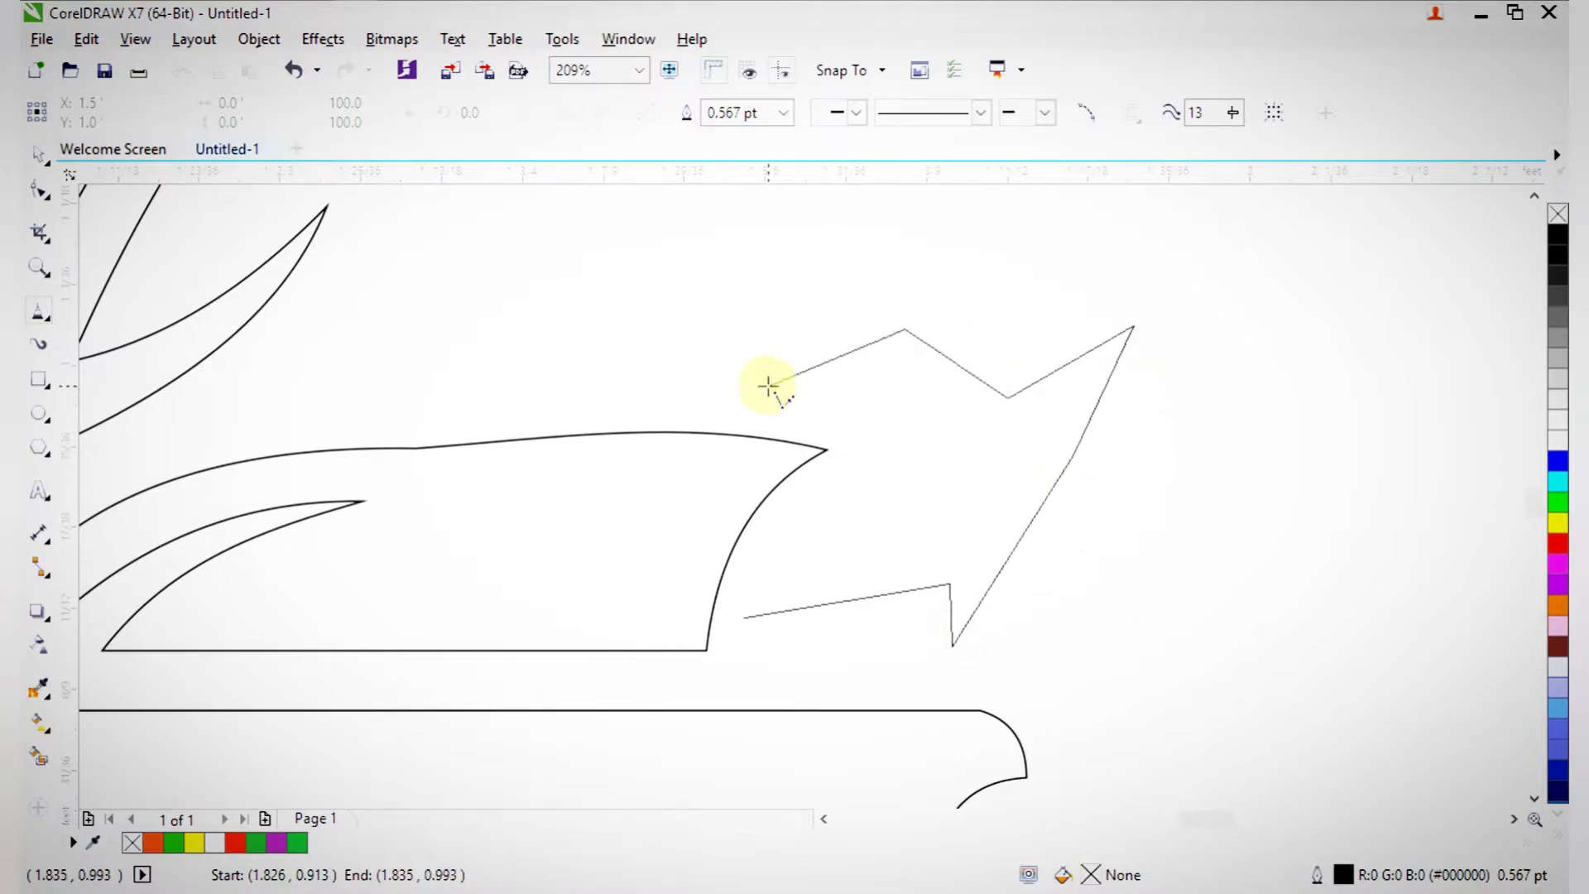
left_click(752, 385)
left_click(908, 449)
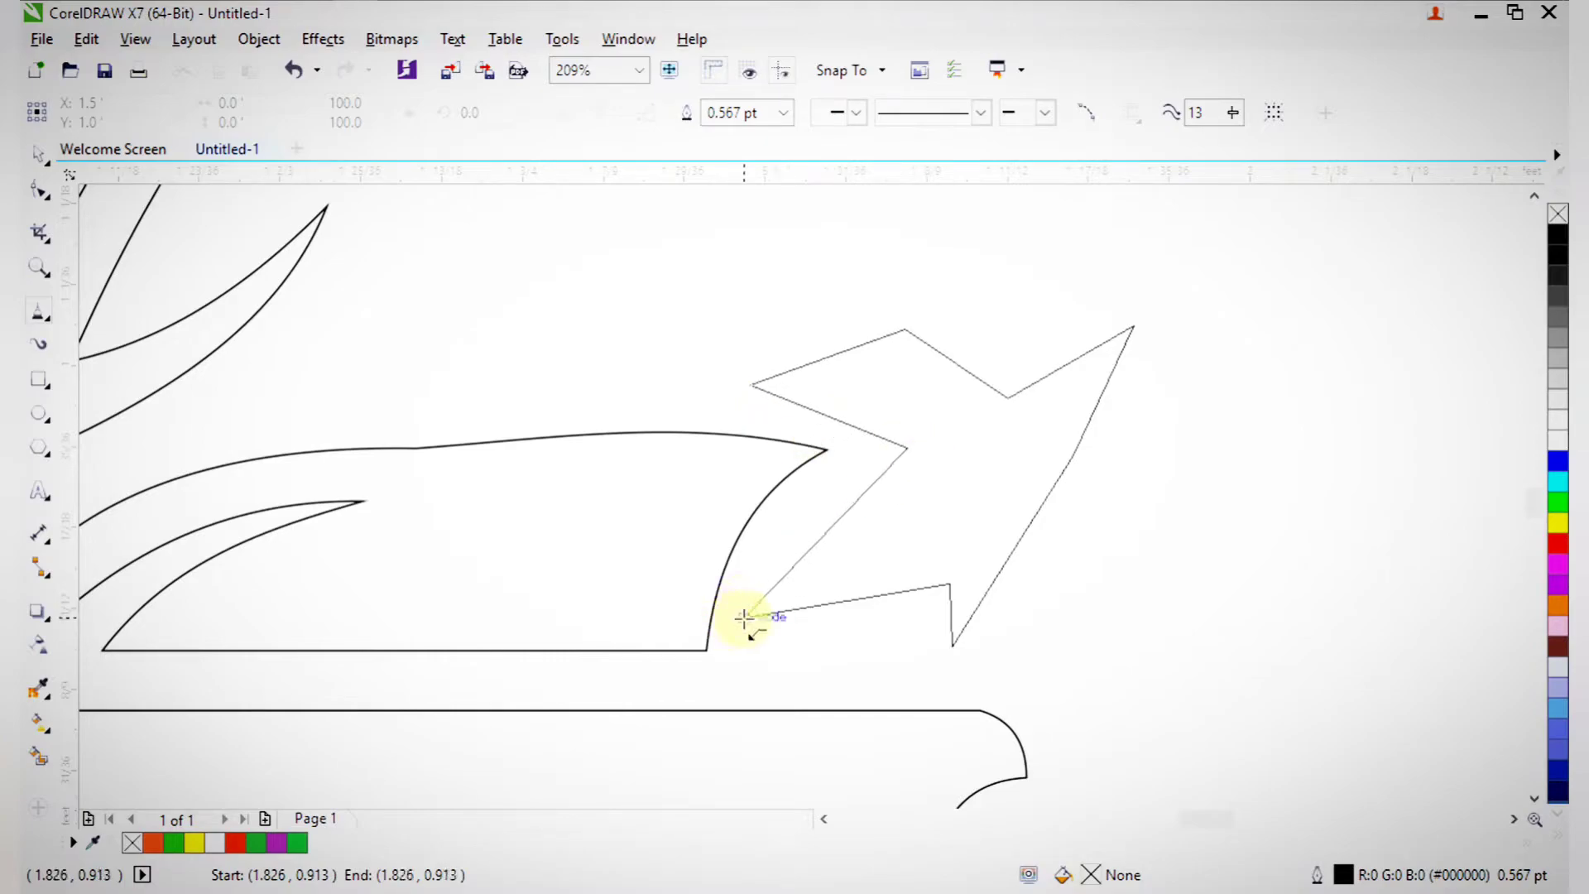
left_click(744, 617)
- Convert all segments of the leafy cap outline to curves
left_click(41, 190)
left_click_drag(319, 219, 1179, 766)
left_click(359, 112)
- Bend the three edges around the cap's upper-left lobe into outward-bulging arcs
key("F2")
left_click_drag(475, 191, 1120, 729)
left_click_drag(993, 387, 996, 359)
left_click_drag(840, 382, 822, 359)
left_click_drag(833, 445, 823, 473)
- Bend the two edges of the cap's lower-left lobe and its long lower-right edge into outward-bulging arcs
left_click_drag(827, 584, 793, 555)
left_click_drag(868, 653, 867, 673)
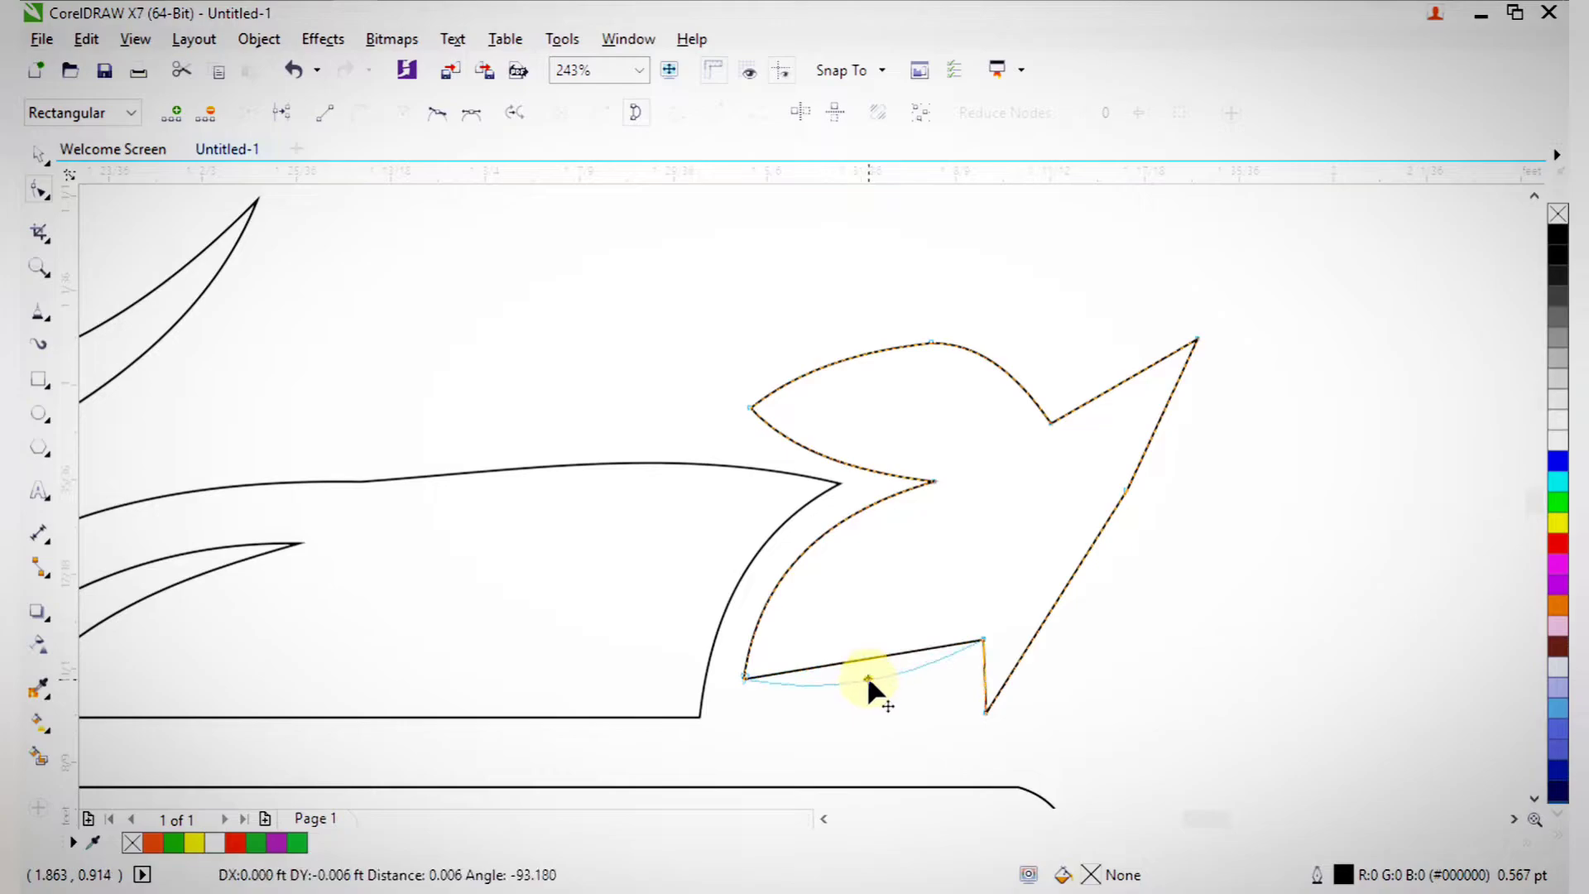
left_click_drag(1063, 589, 1115, 638)
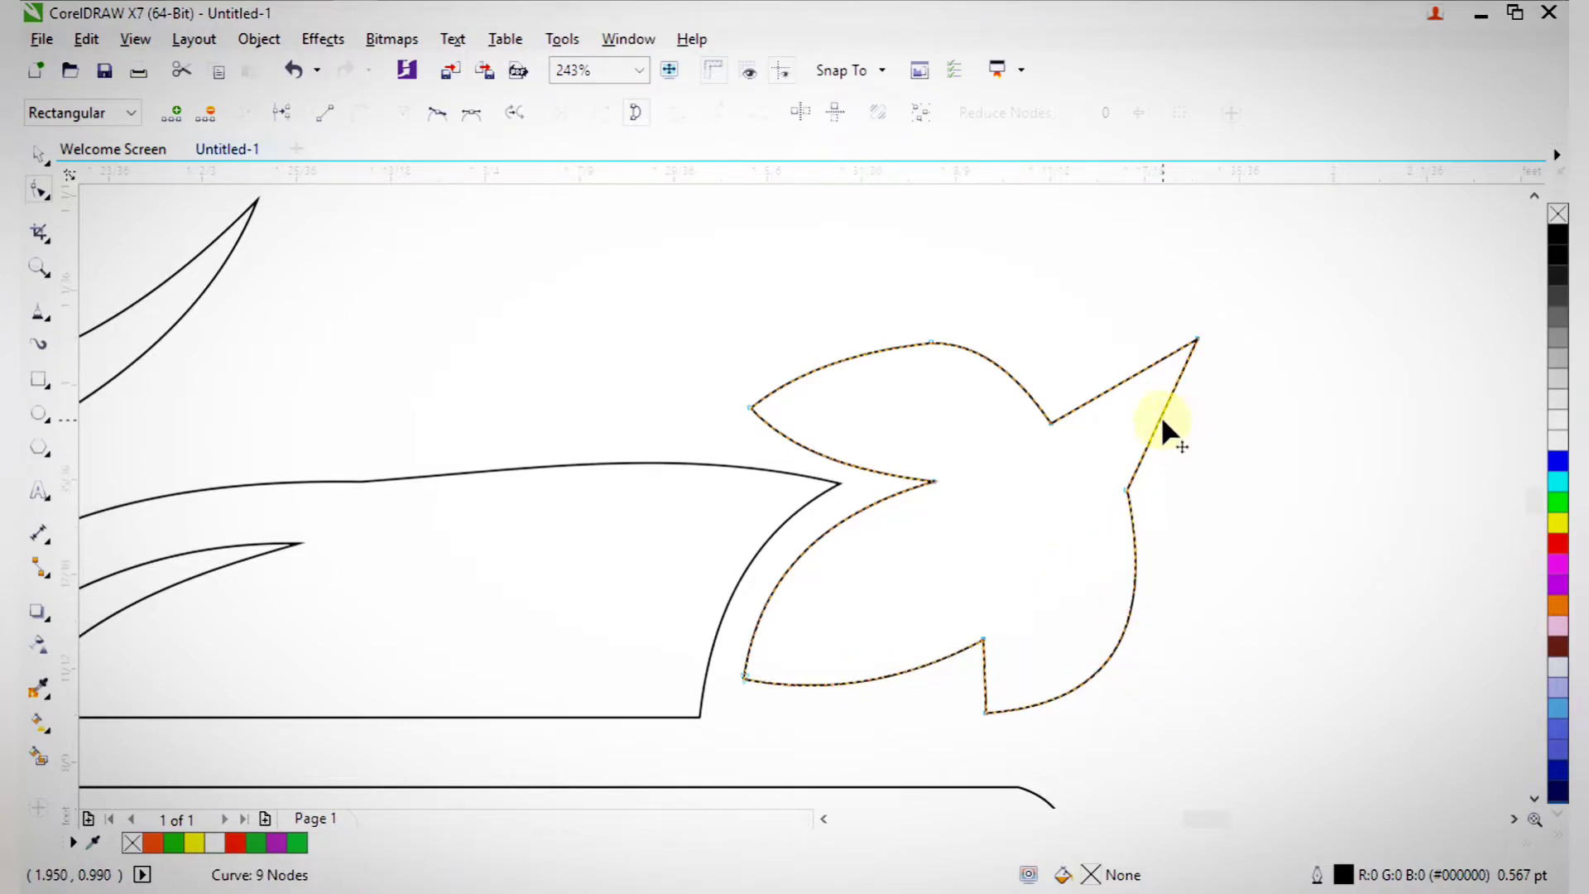
key("space")
scroll(1248, 548, "down", 3)
left_click(1298, 556)
- Draw a closed shape about 0.215 by 0.16 ft above the carrot, its lower edge following the carrot's top contour at a small gap
key("F2")
left_click_drag(635, 203, 1289, 718)
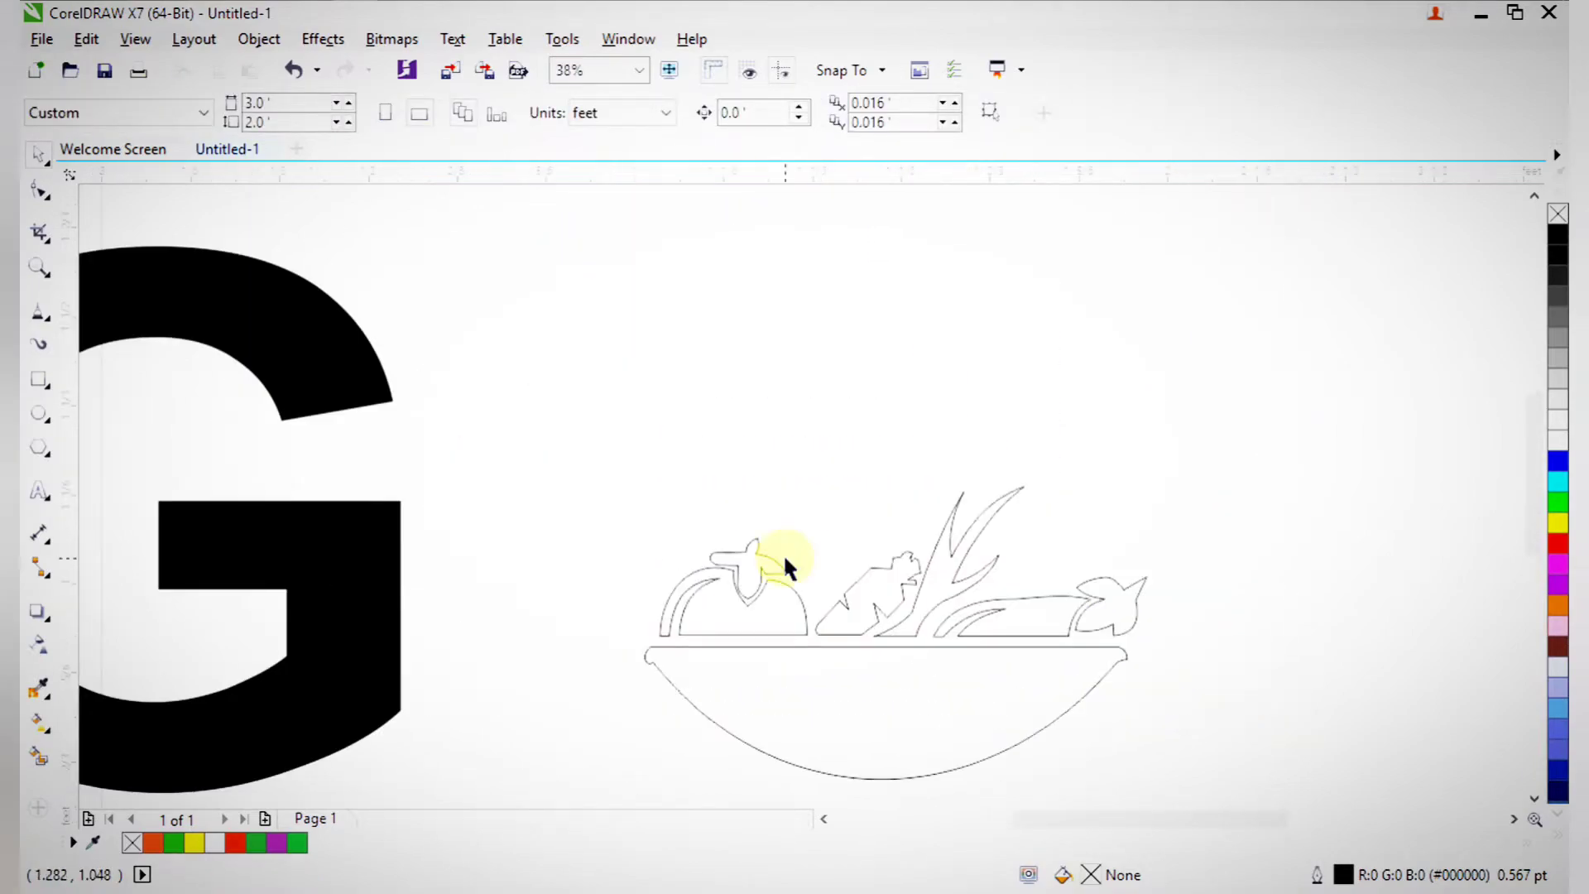
key("F2")
left_click_drag(712, 382, 1116, 735)
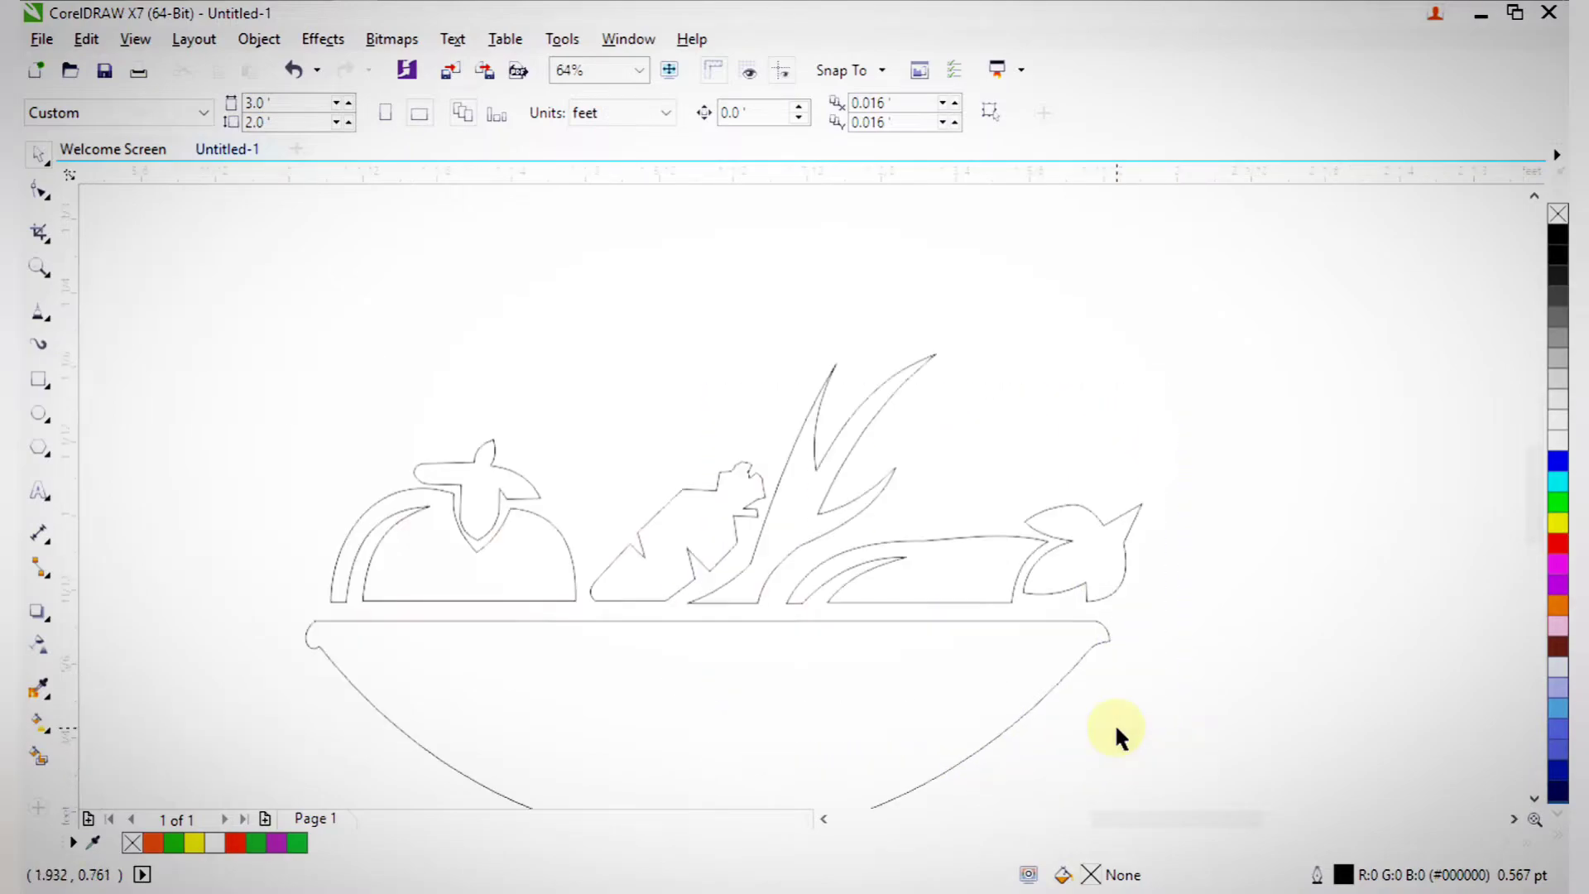
left_click(39, 312)
key("F2")
left_click_drag(516, 348, 993, 638)
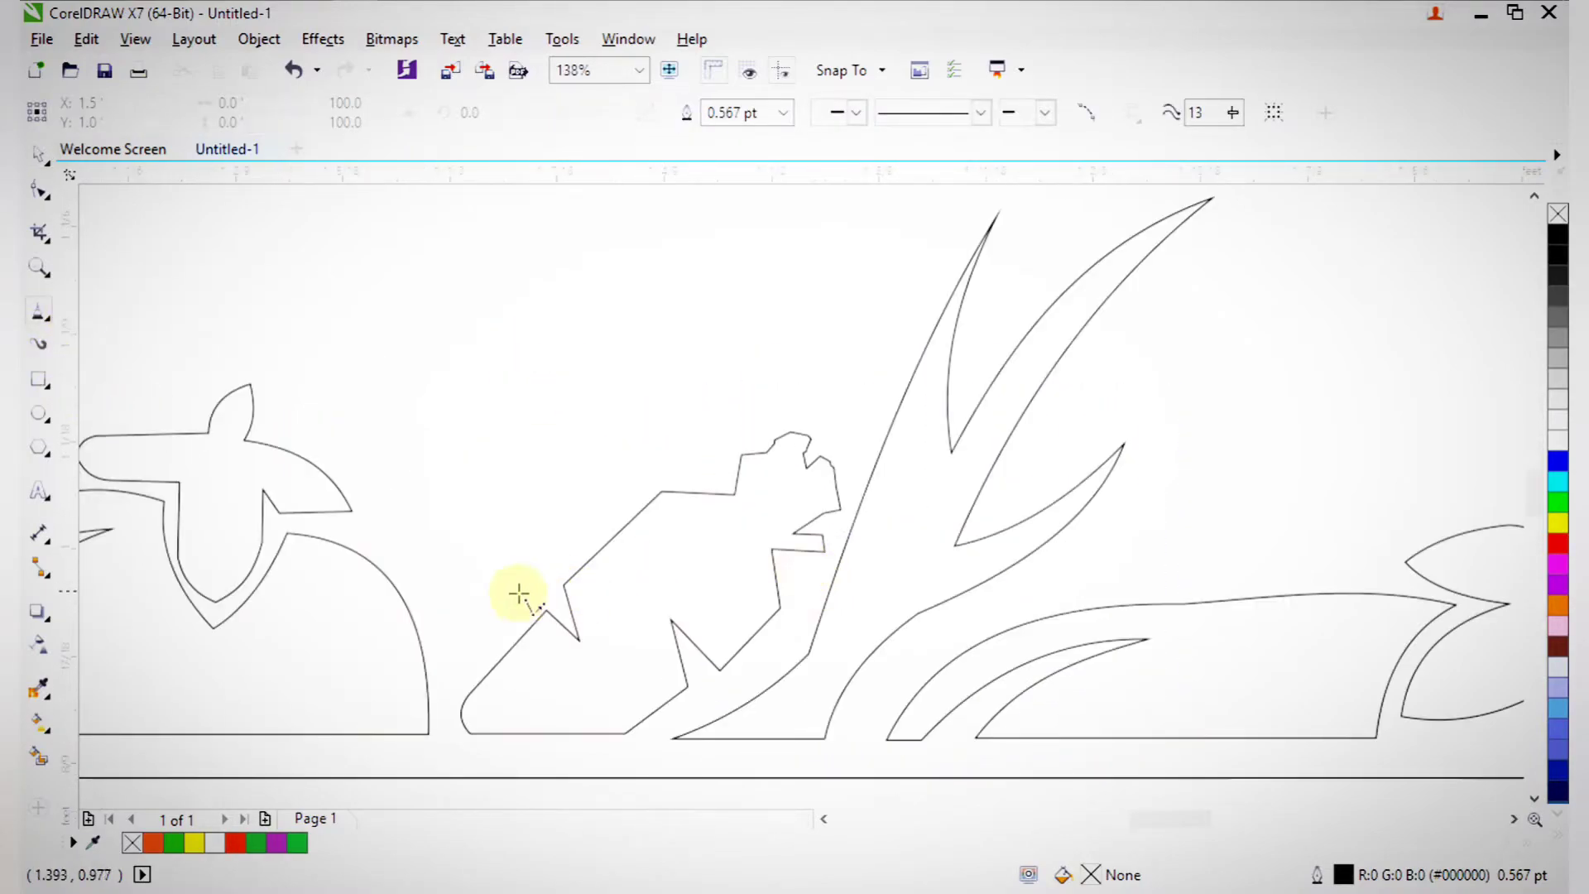
left_click(497, 620)
left_click(657, 463)
mouse_move(771, 408)
left_mouse_down()
mouse_move(809, 409)
mouse_move(865, 455)
left_mouse_up()
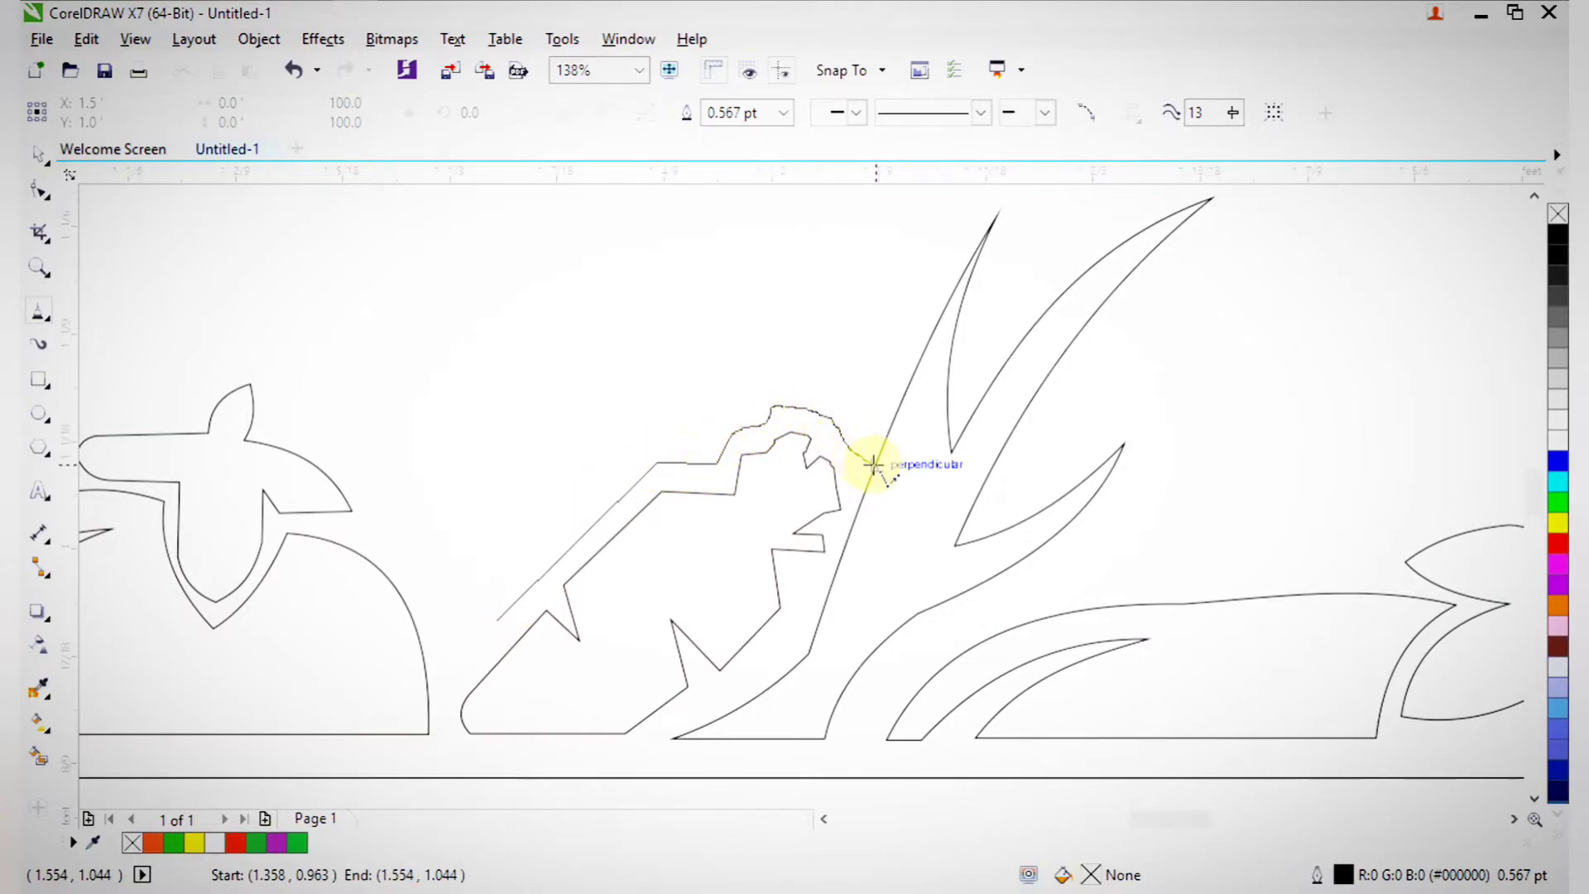
left_click(907, 312)
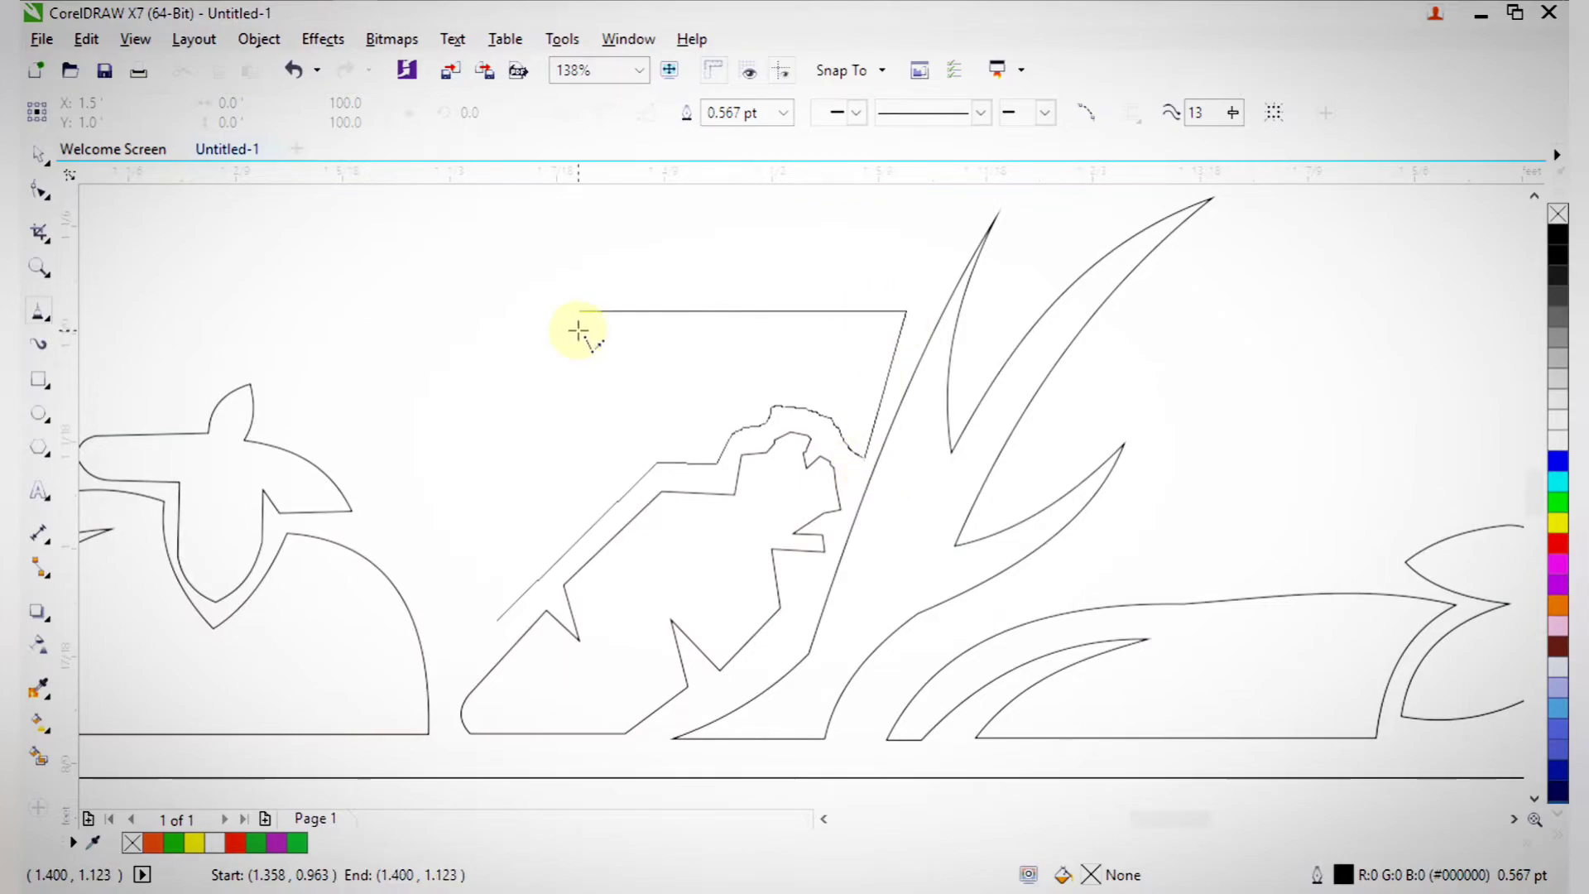
left_click(491, 313)
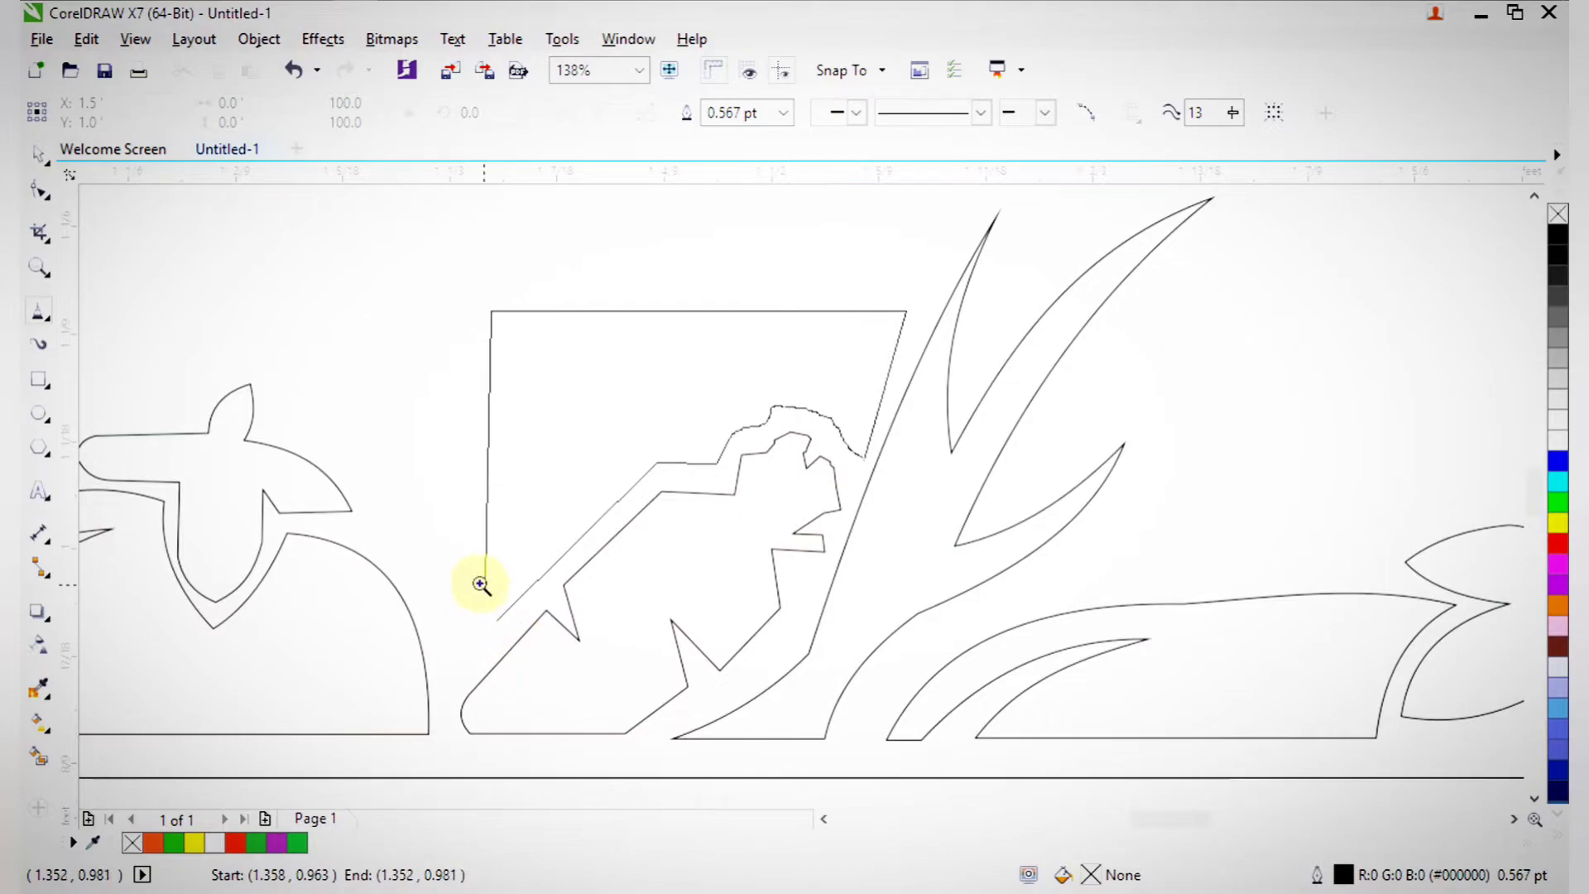
scroll(493, 609, "up", 5)
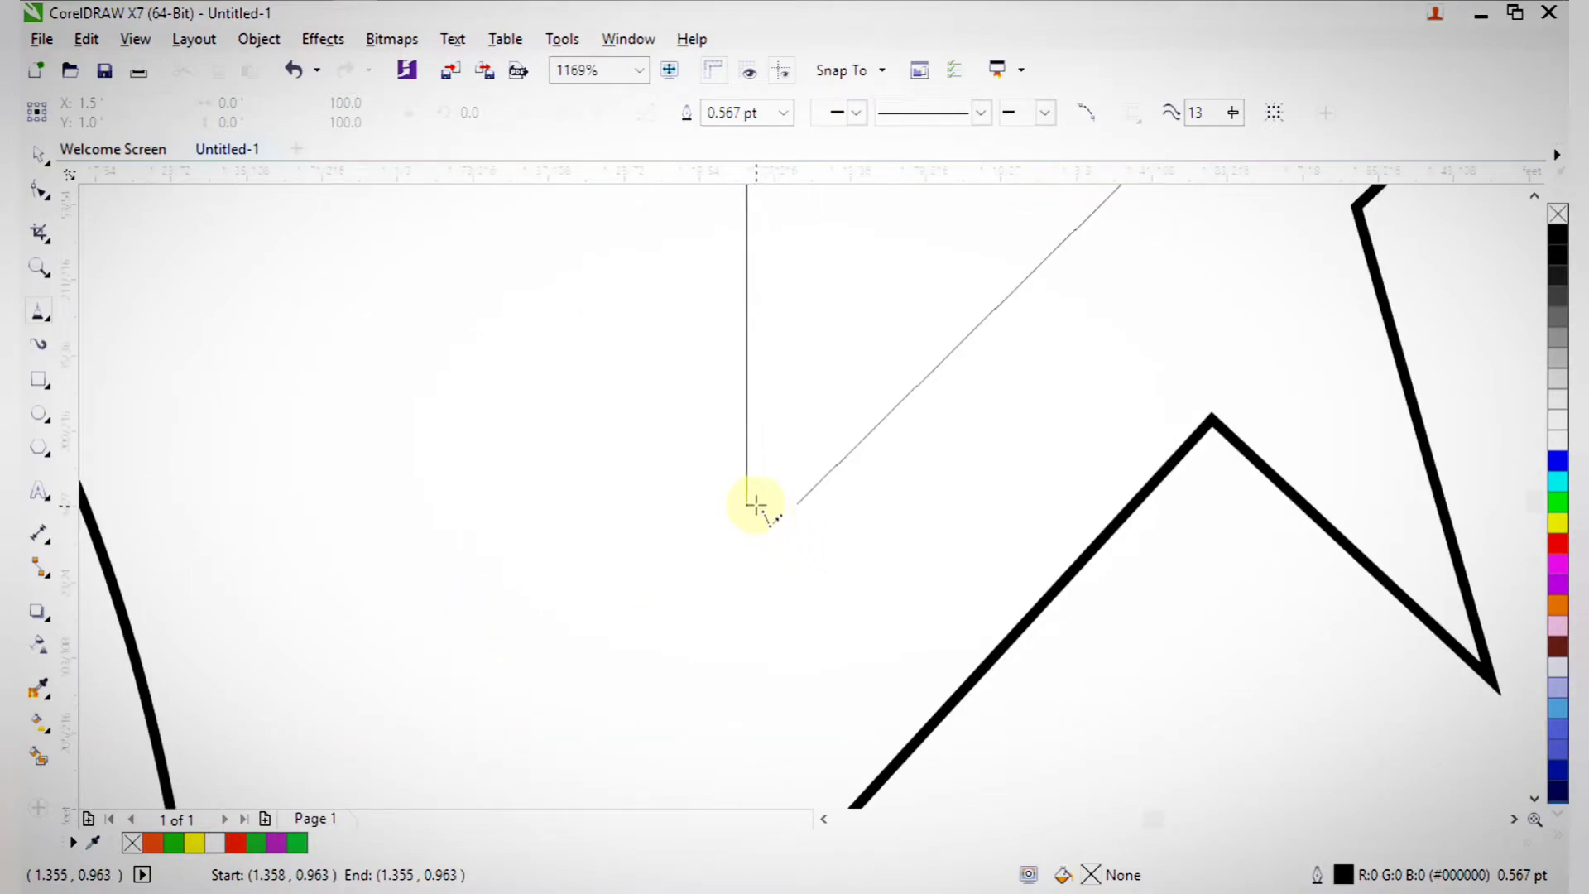
left_click(800, 506)
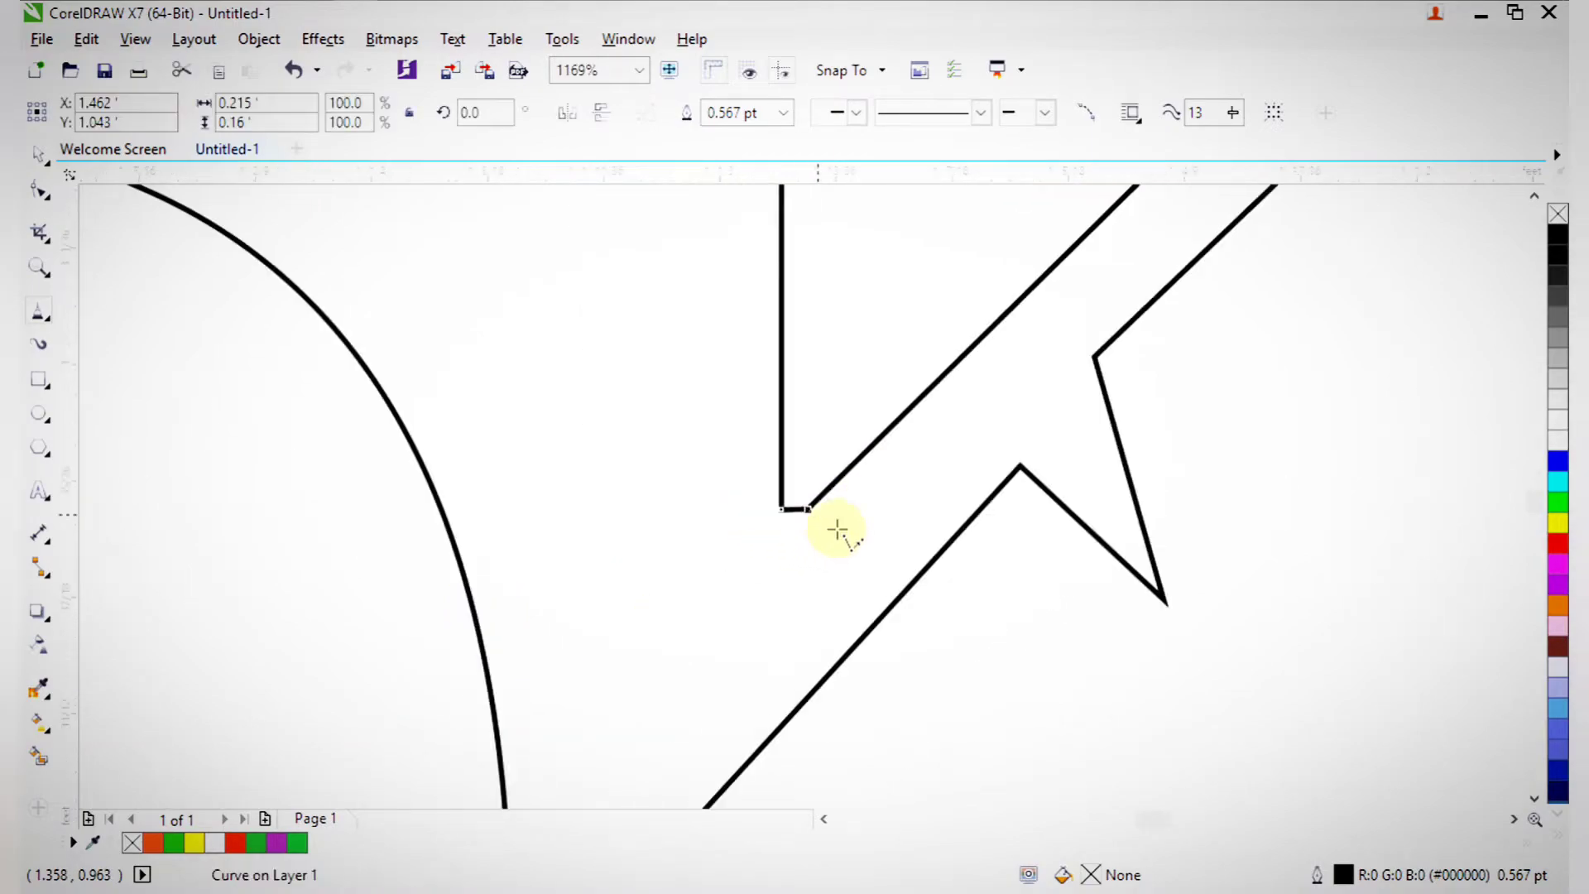
- Draw a closed shape about 0.364 by 0.156 ft above the eggplant, from the leaf's base over the cap and back around the lower blade
scroll(837, 529, "down", 6)
scroll(969, 347, "down", 2)
scroll(1233, 470, "up", 3)
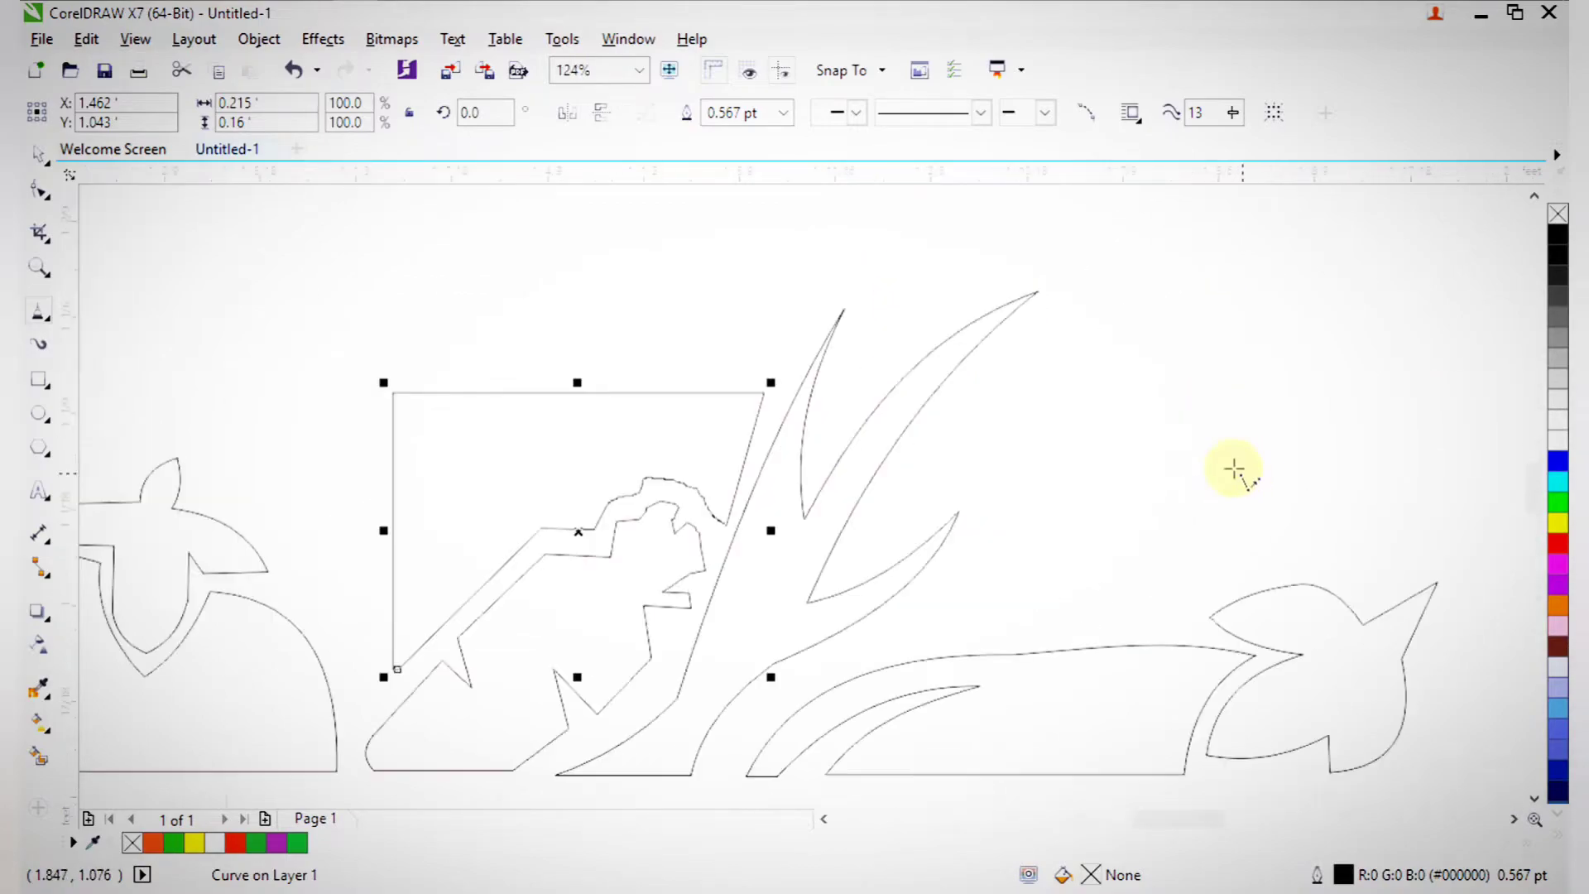
scroll(1407, 733, "up", 1)
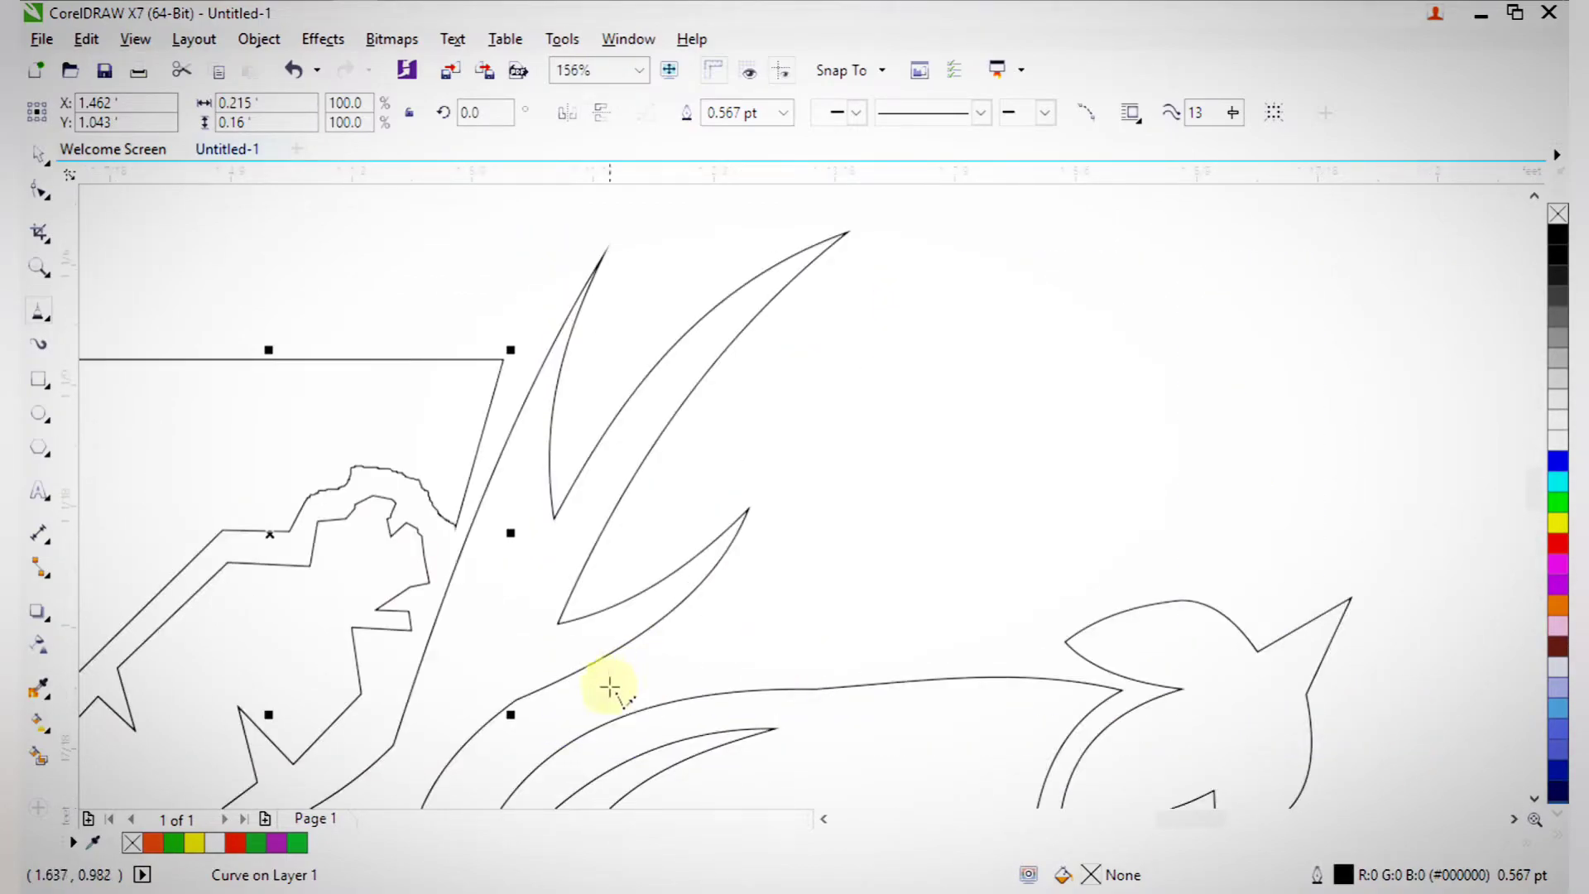
left_click(578, 704)
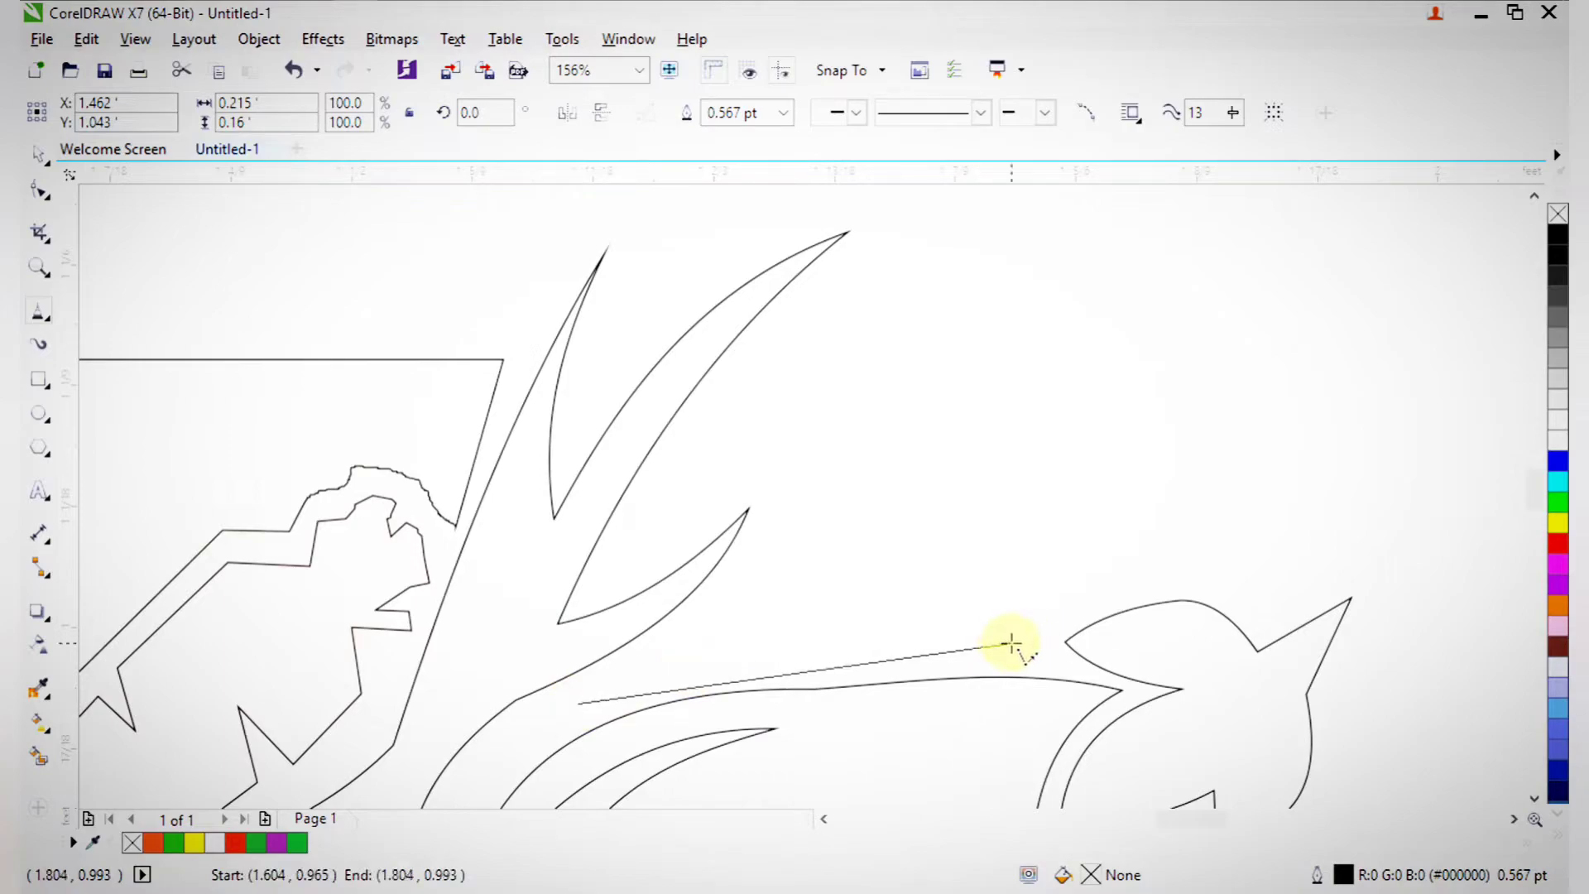
left_click(1262, 605)
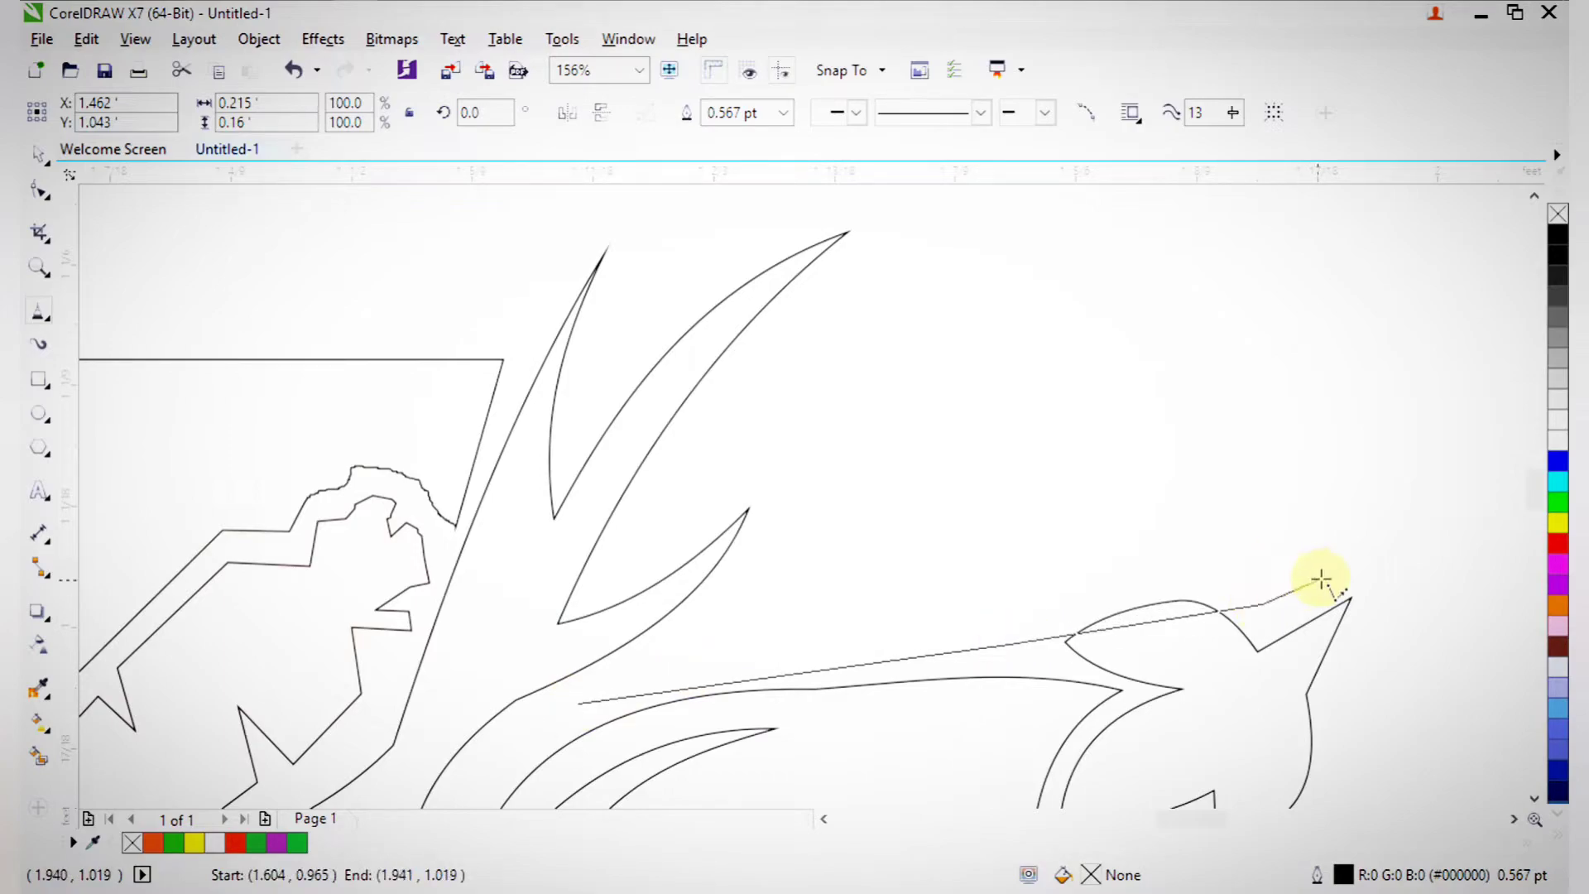
left_click(1367, 576)
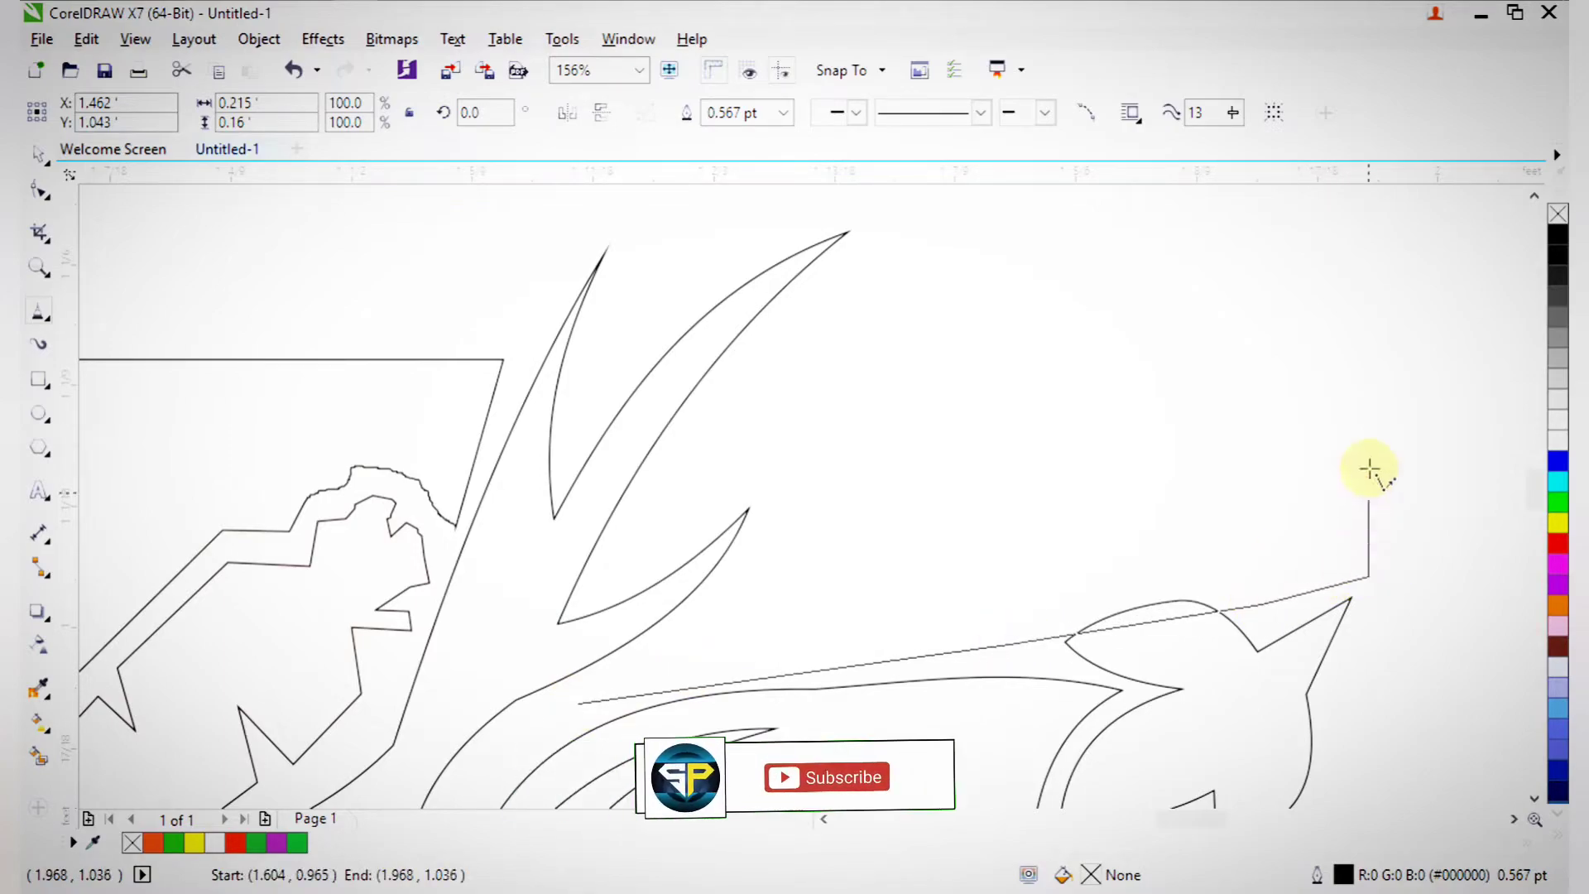
left_click(1368, 365)
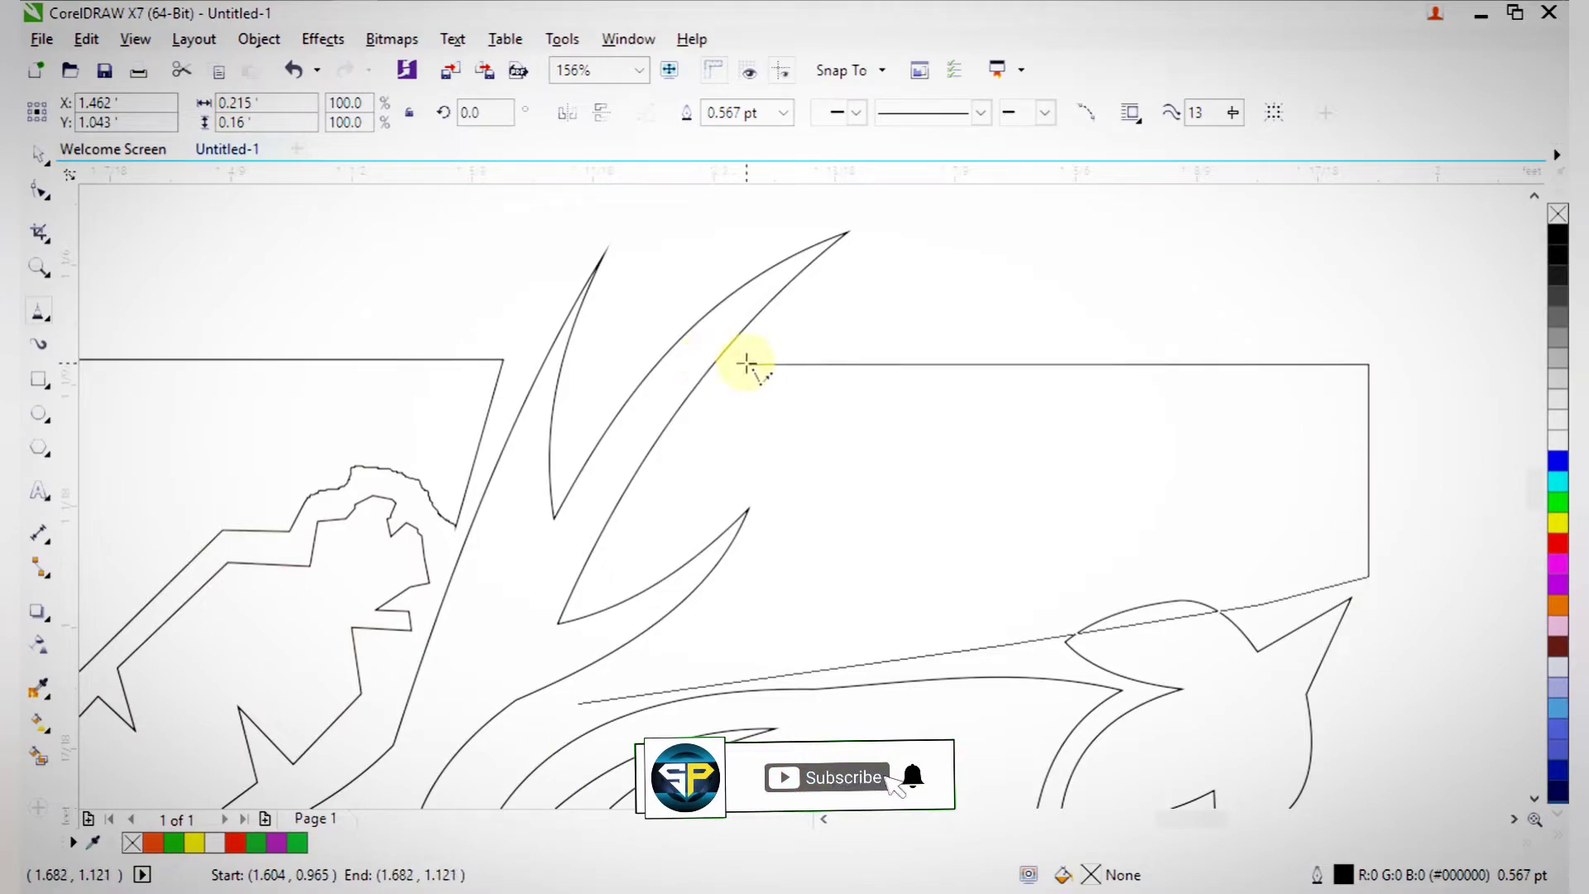
left_click(747, 364)
left_click(608, 571)
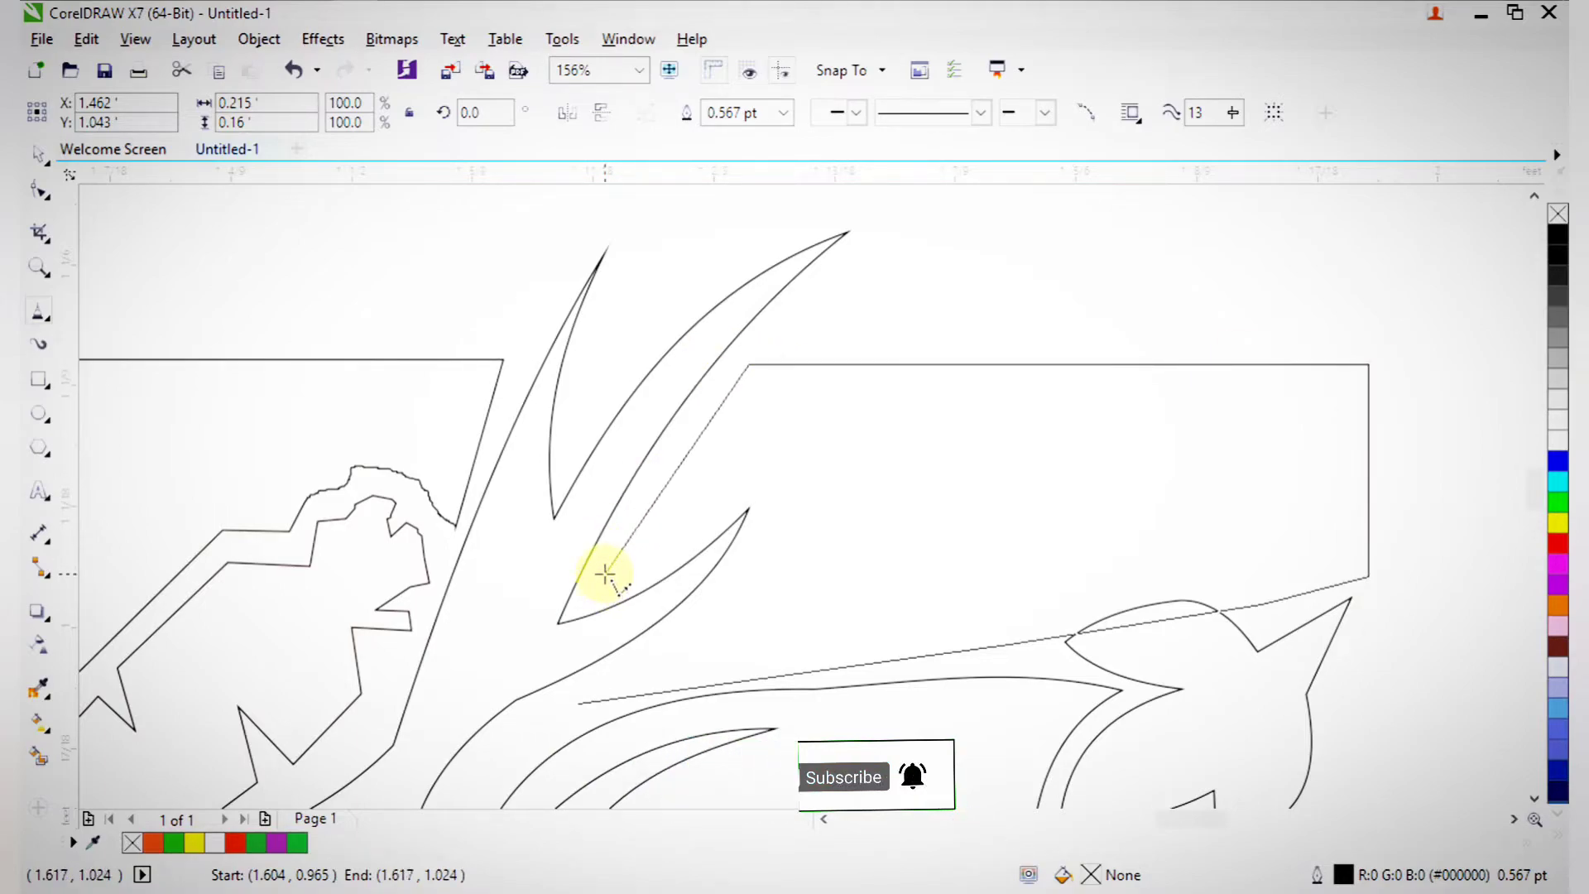
left_click(762, 488)
left_click(577, 703)
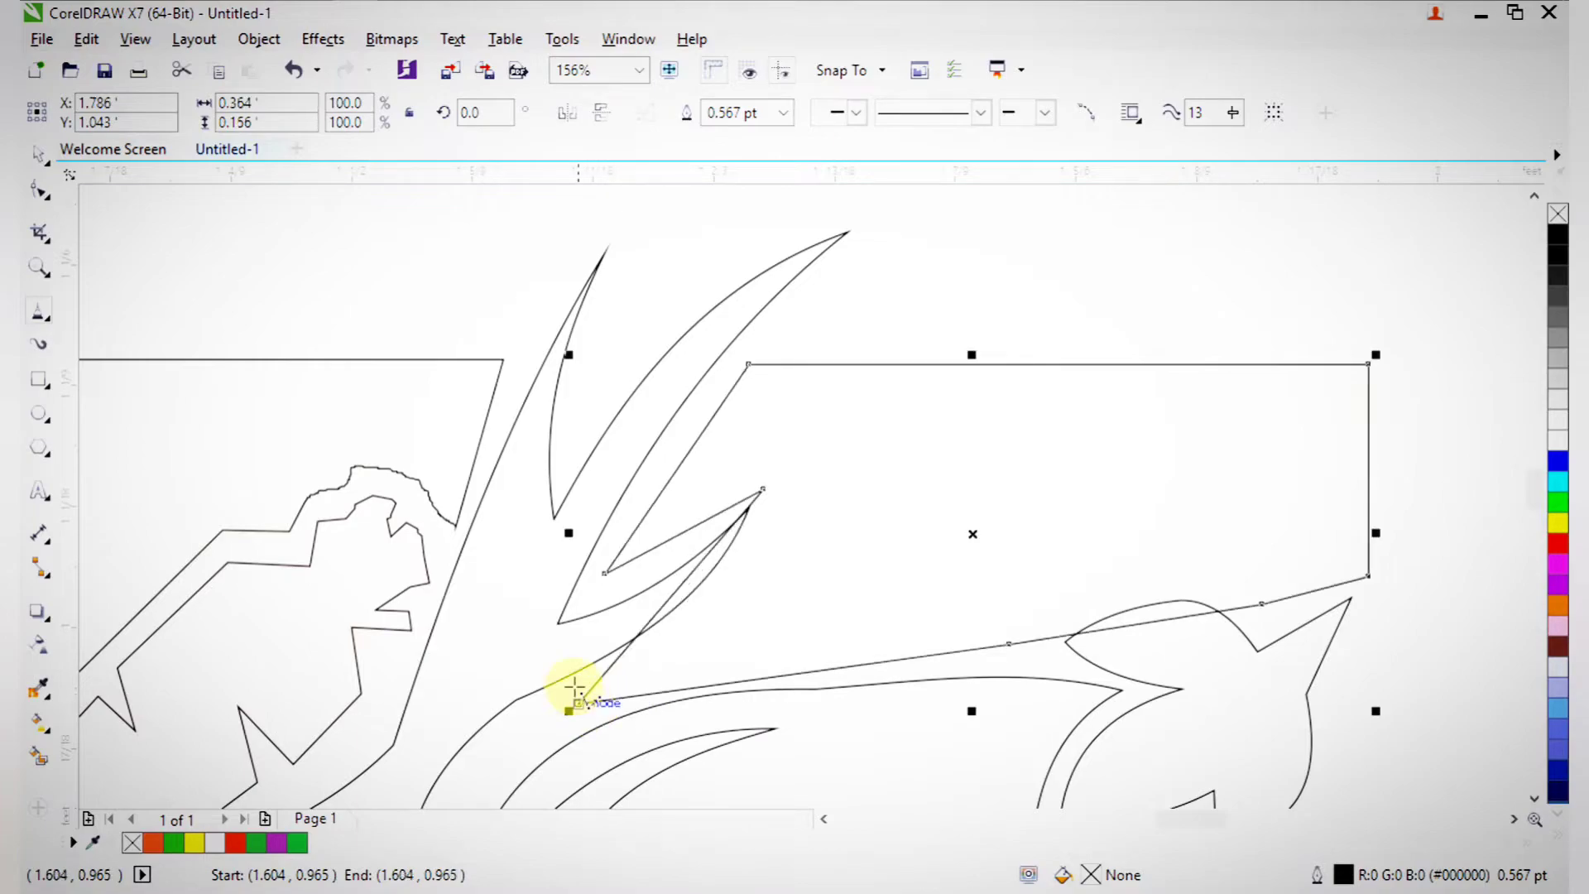
- Convert the new shape's segments to curves and bend its two edges around the leaf's lower blade to follow the blade at a gap
left_click(46, 201)
left_click_drag(277, 248, 1128, 548)
key("F2")
left_click_drag(444, 241, 815, 709)
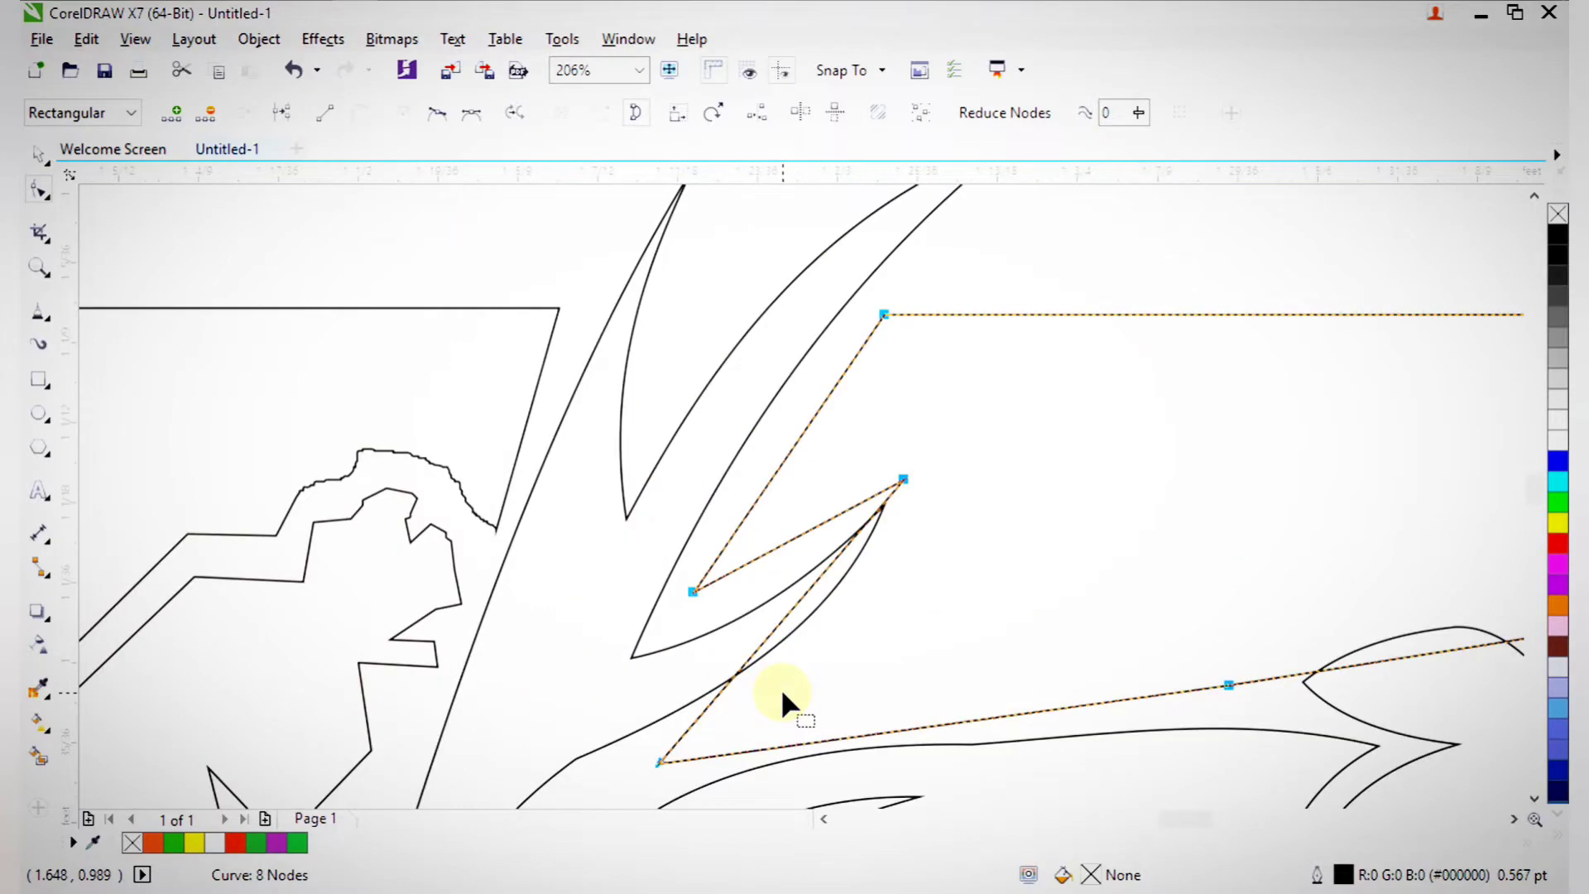
left_click(756, 630)
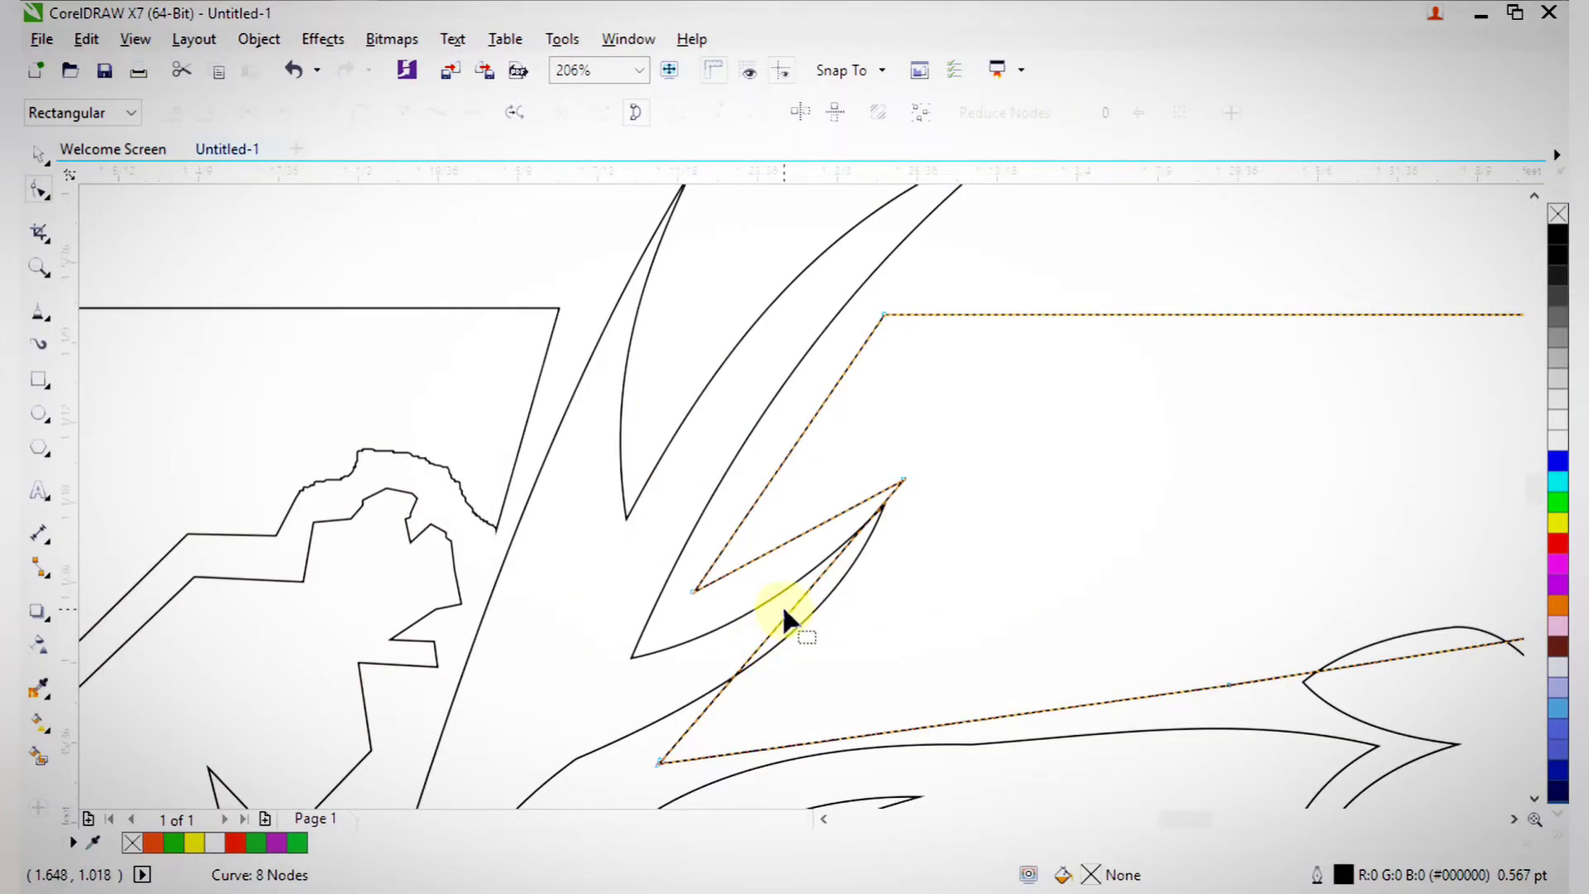
left_click_drag(787, 617, 885, 583)
left_click_drag(837, 510, 783, 442)
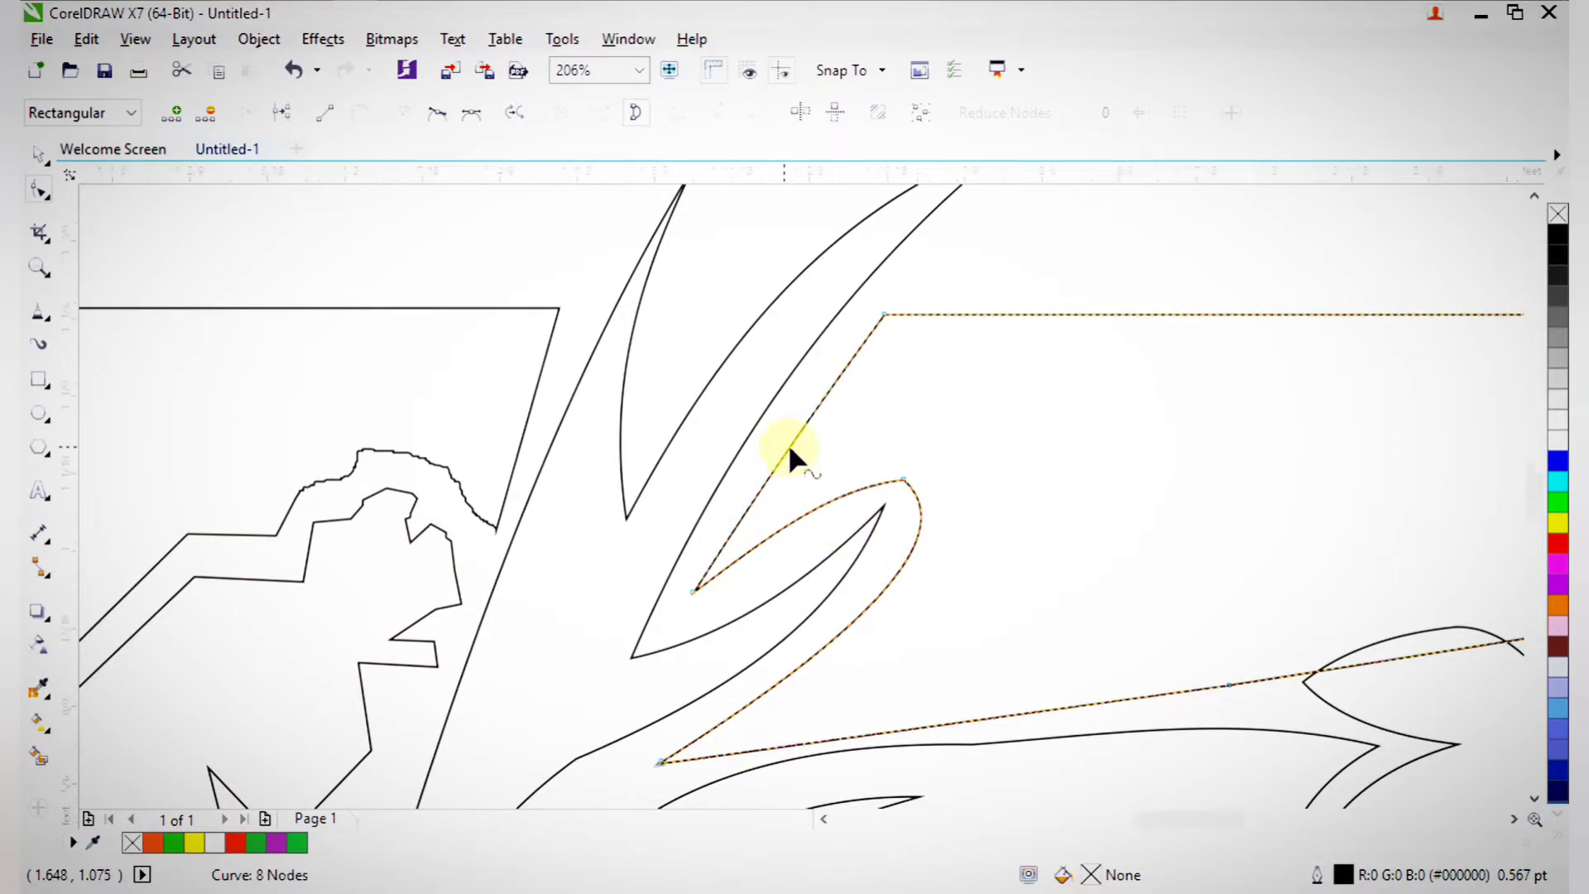
- Bend the shape's two lower edges above the eggplant cap into upward arcs that clear the cap and its tip
scroll(783, 442, "down", 4)
scroll(977, 581, "up", 3)
key("F2")
left_click_drag(567, 454, 993, 708)
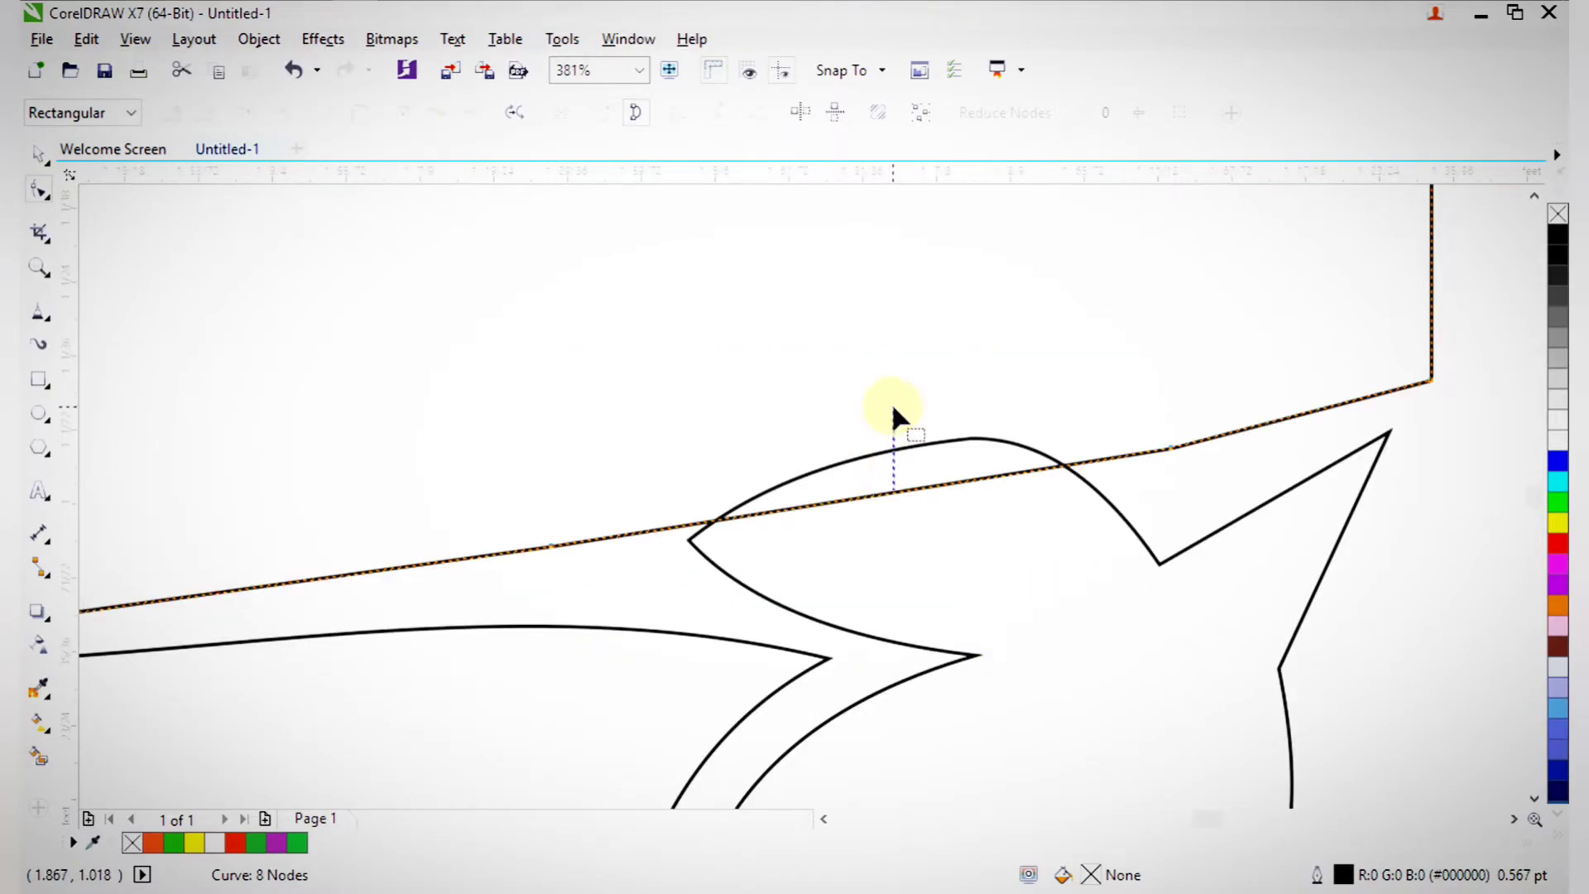
left_click_drag(900, 489, 917, 351)
left_click(1328, 399)
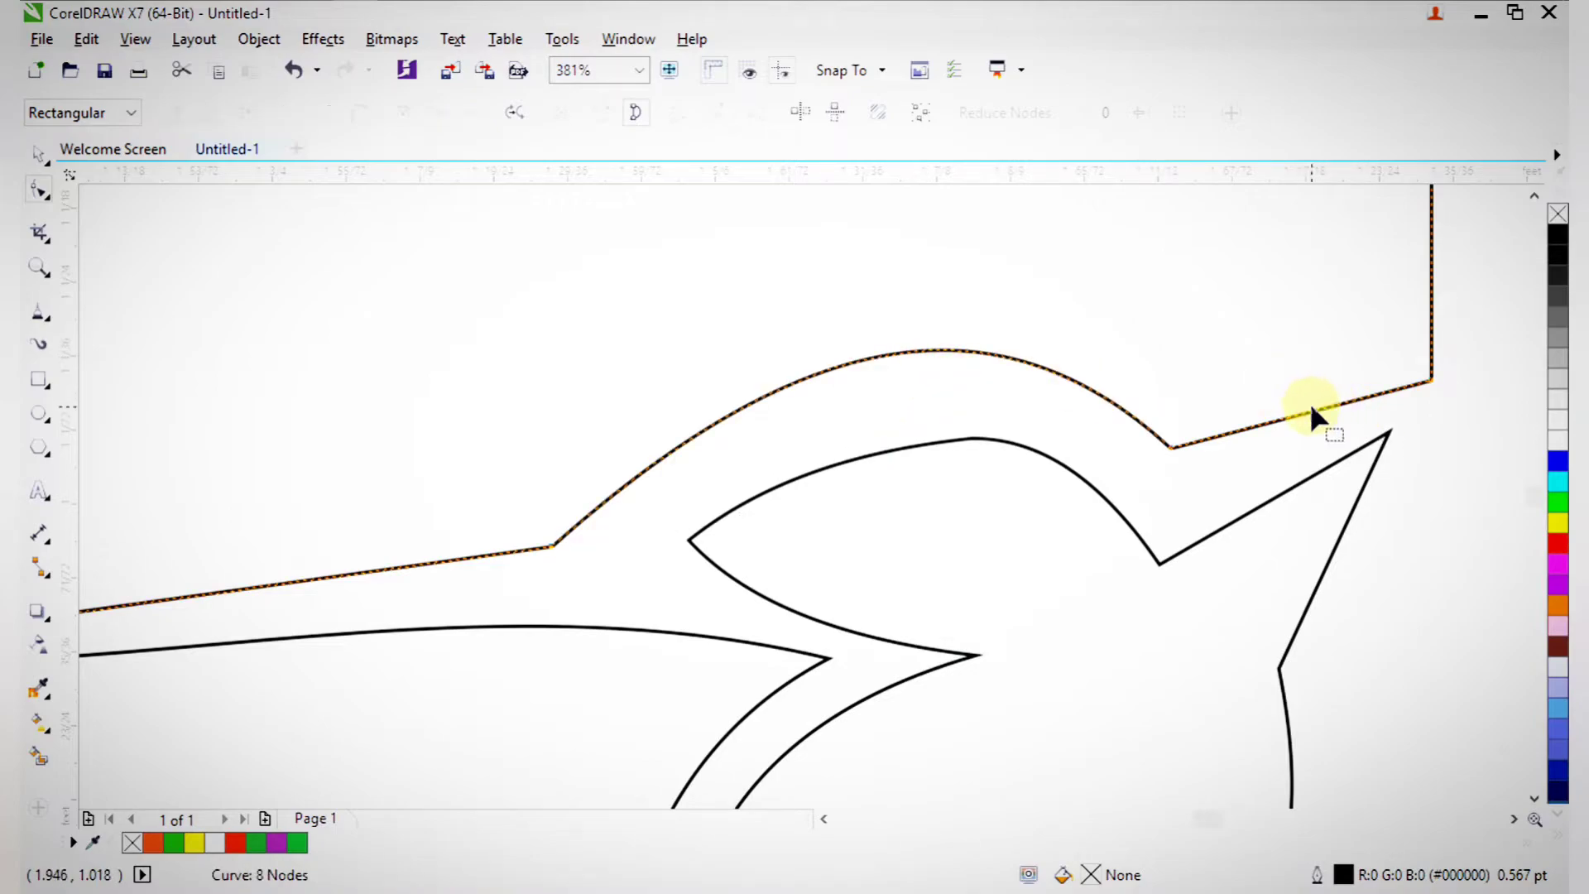
left_click_drag(1310, 410, 1300, 341)
- Bend the shape's long lower edge over the eggplant body into a gentle curve following the eggplant's top contour
scroll(1243, 405, "down", 3)
scroll(1243, 406, "down", 1)
key("space")
key("F2")
left_click_drag(974, 253, 1250, 530)
key("F2")
left_click_drag(554, 395, 911, 713)
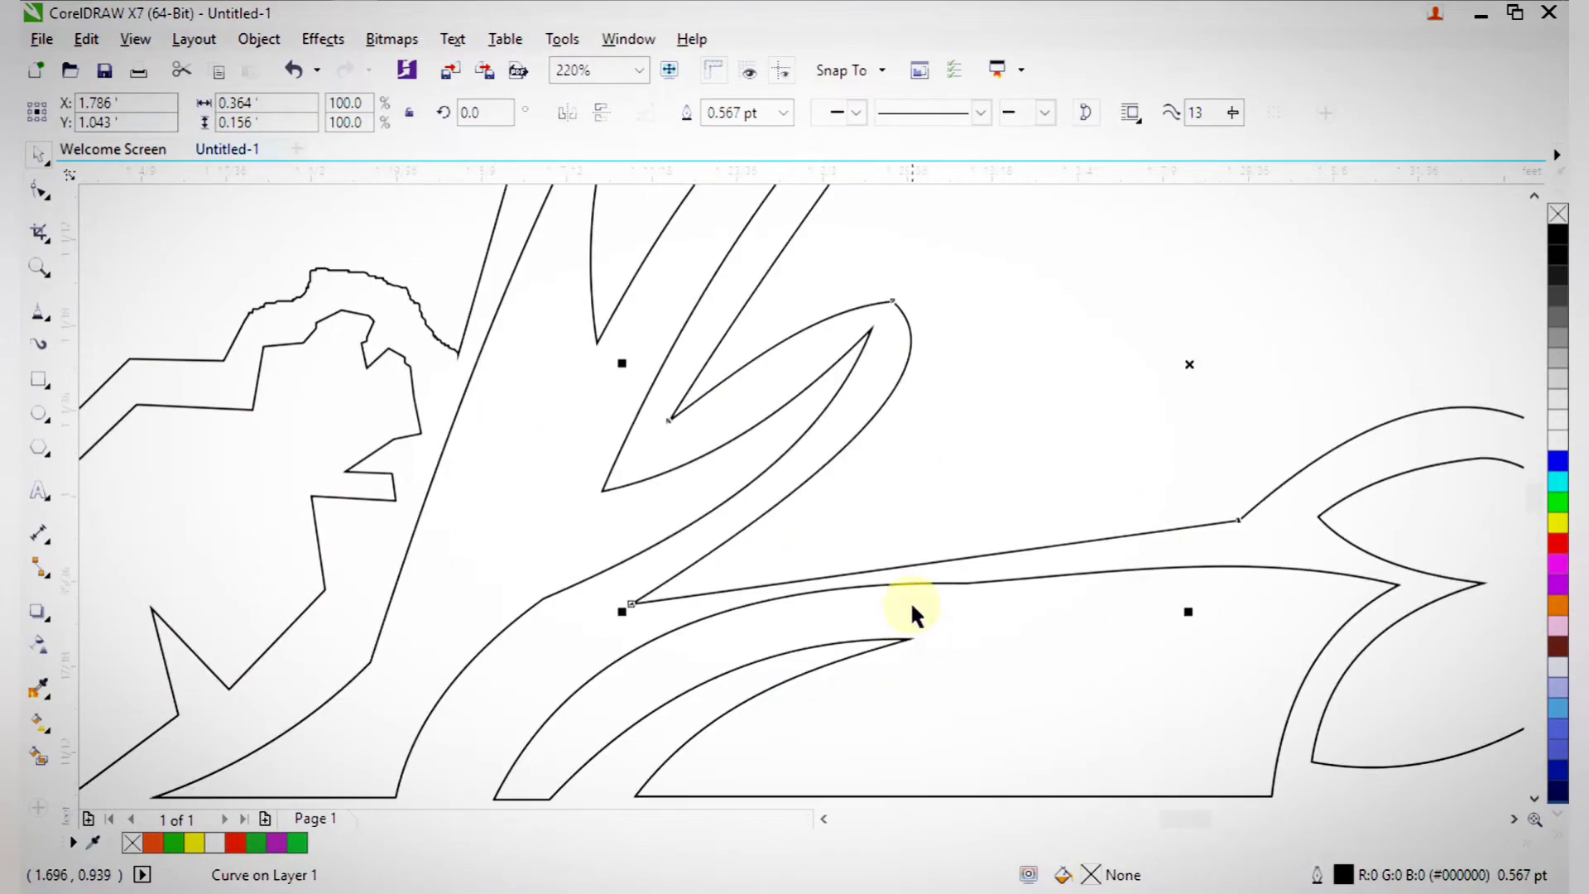
key("F10")
left_click_drag(903, 567, 844, 550)
left_click(1237, 520)
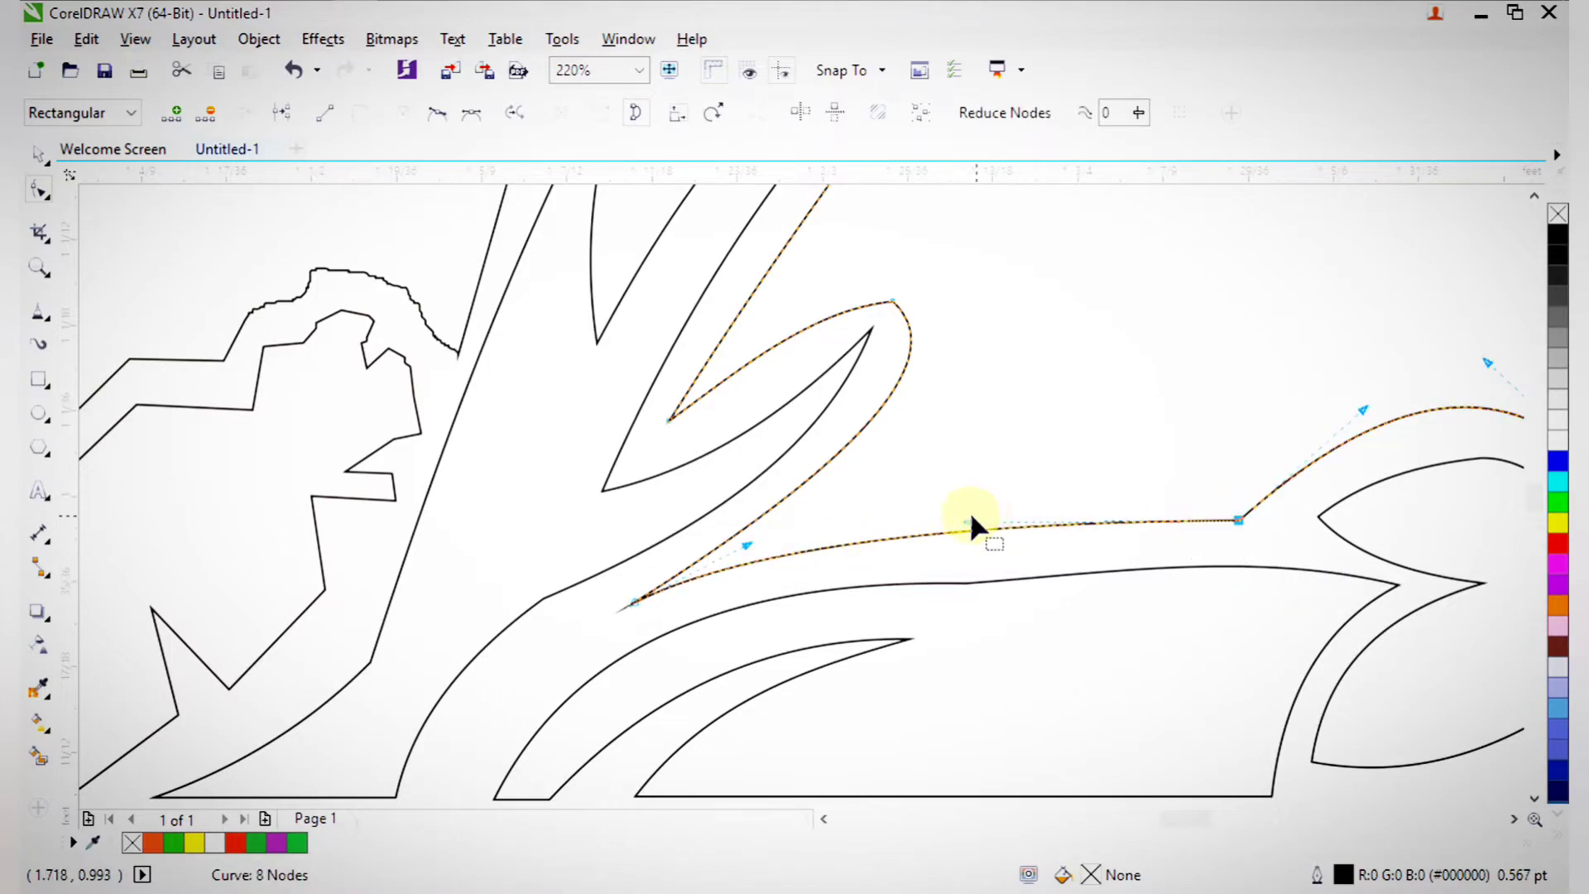
left_click_drag(966, 526, 967, 529)
key("space")
- Draw the straight outer edges of a G-shaped outline from above the eggplant, over the vegetables, down to a short end above the bowl's left rim
scroll(966, 529, "down", 3)
key("F2")
left_click_drag(637, 396, 1184, 703)
scroll(973, 569, "down", 1)
left_click(874, 440)
key("F2")
left_click_drag(645, 235, 1083, 689)
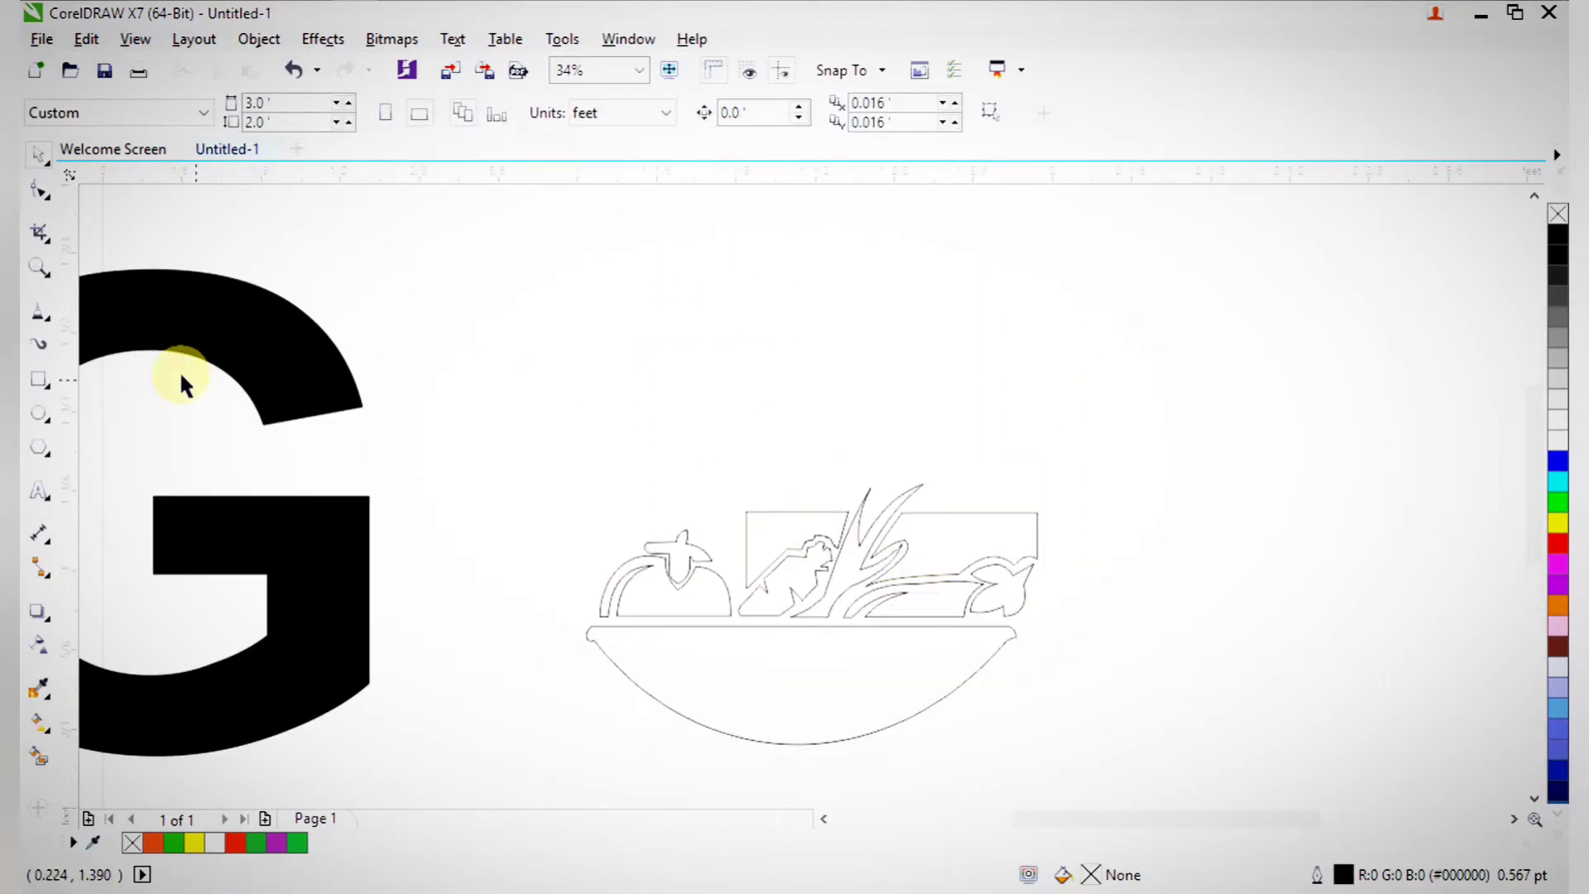
left_click(43, 316)
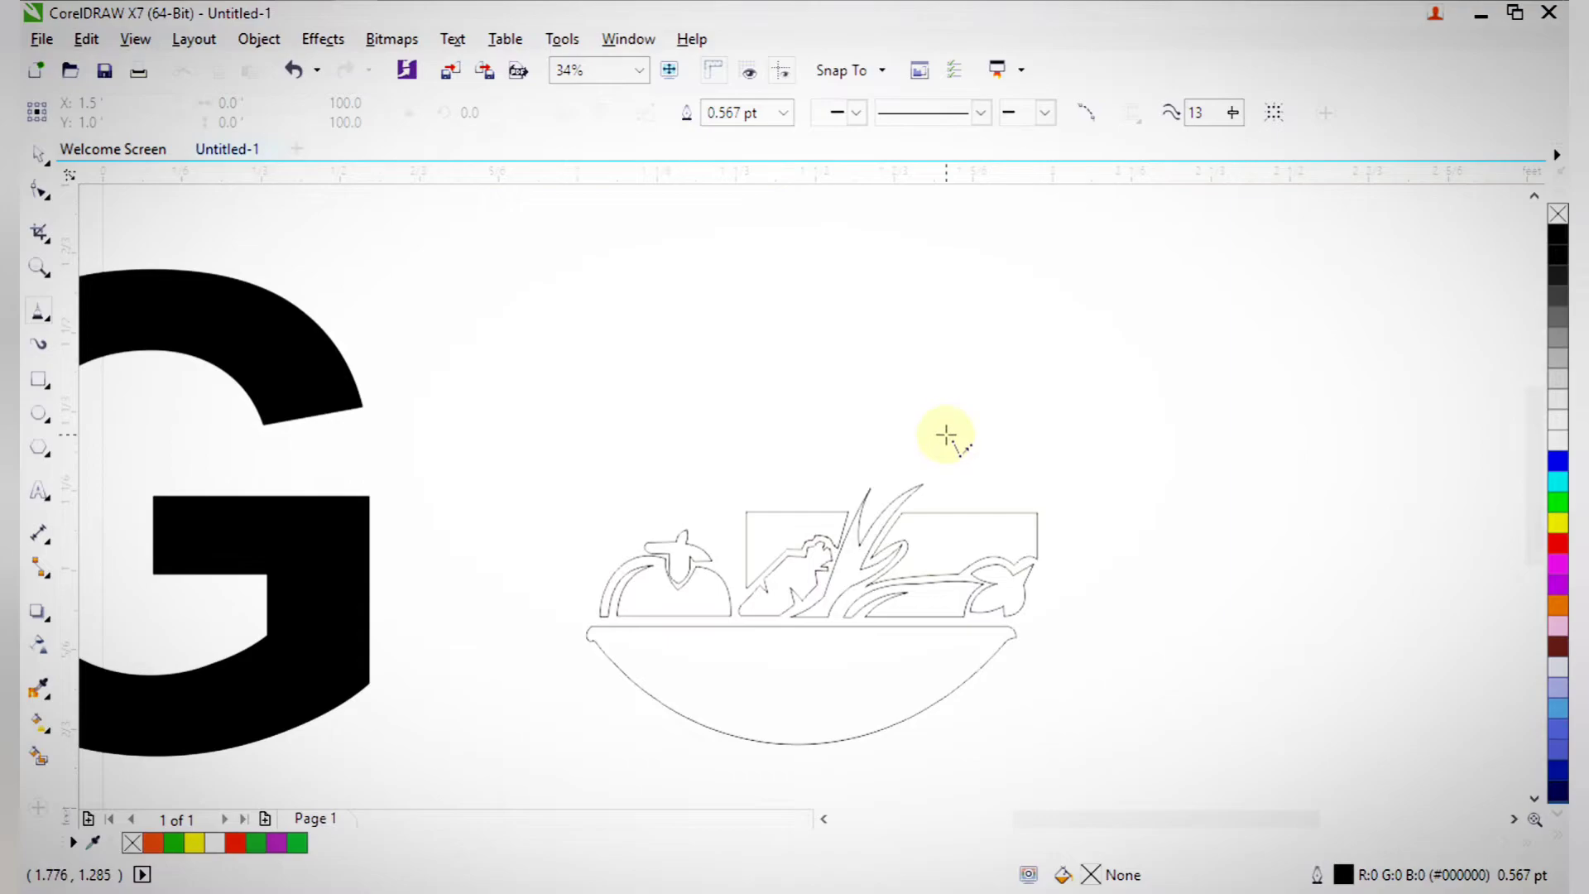
left_click(919, 424)
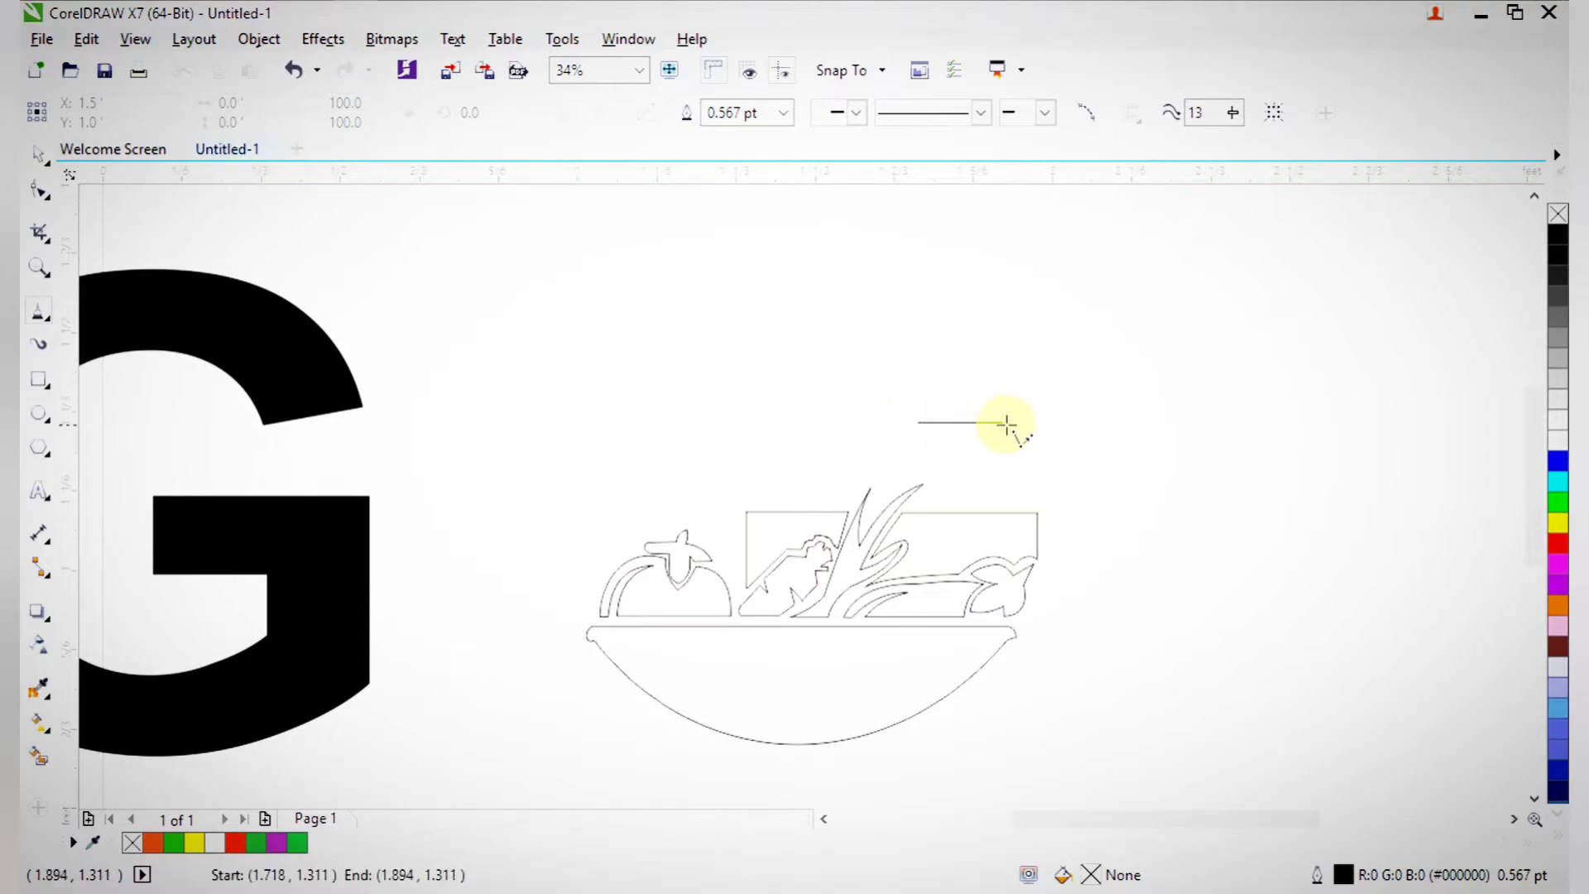
left_click(1011, 424)
left_click(783, 288)
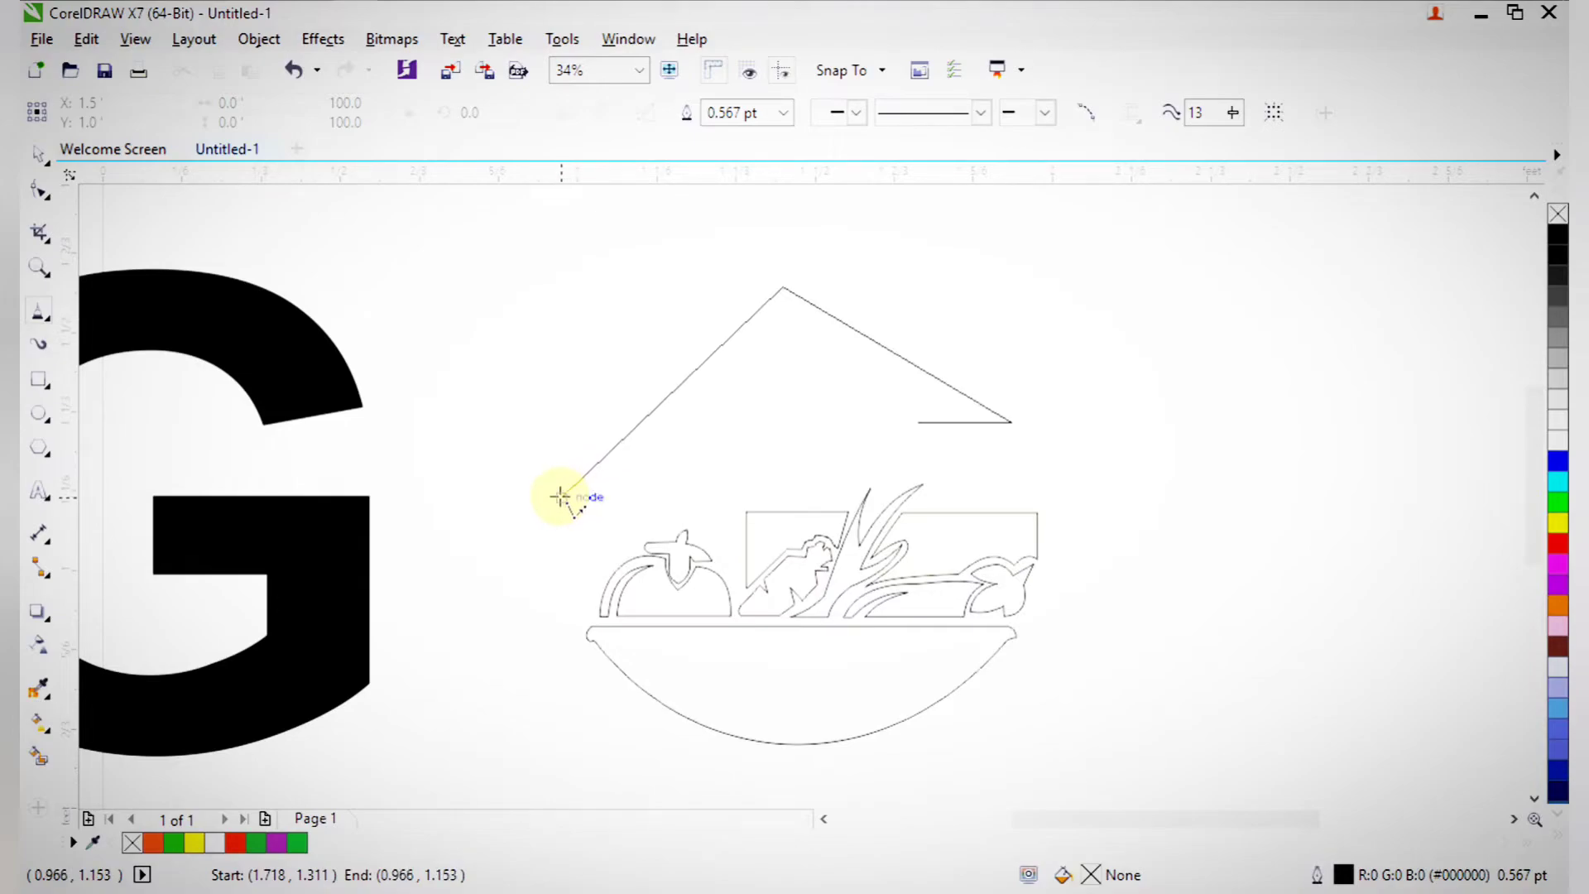
key("F2")
left_click_drag(478, 388, 700, 724)
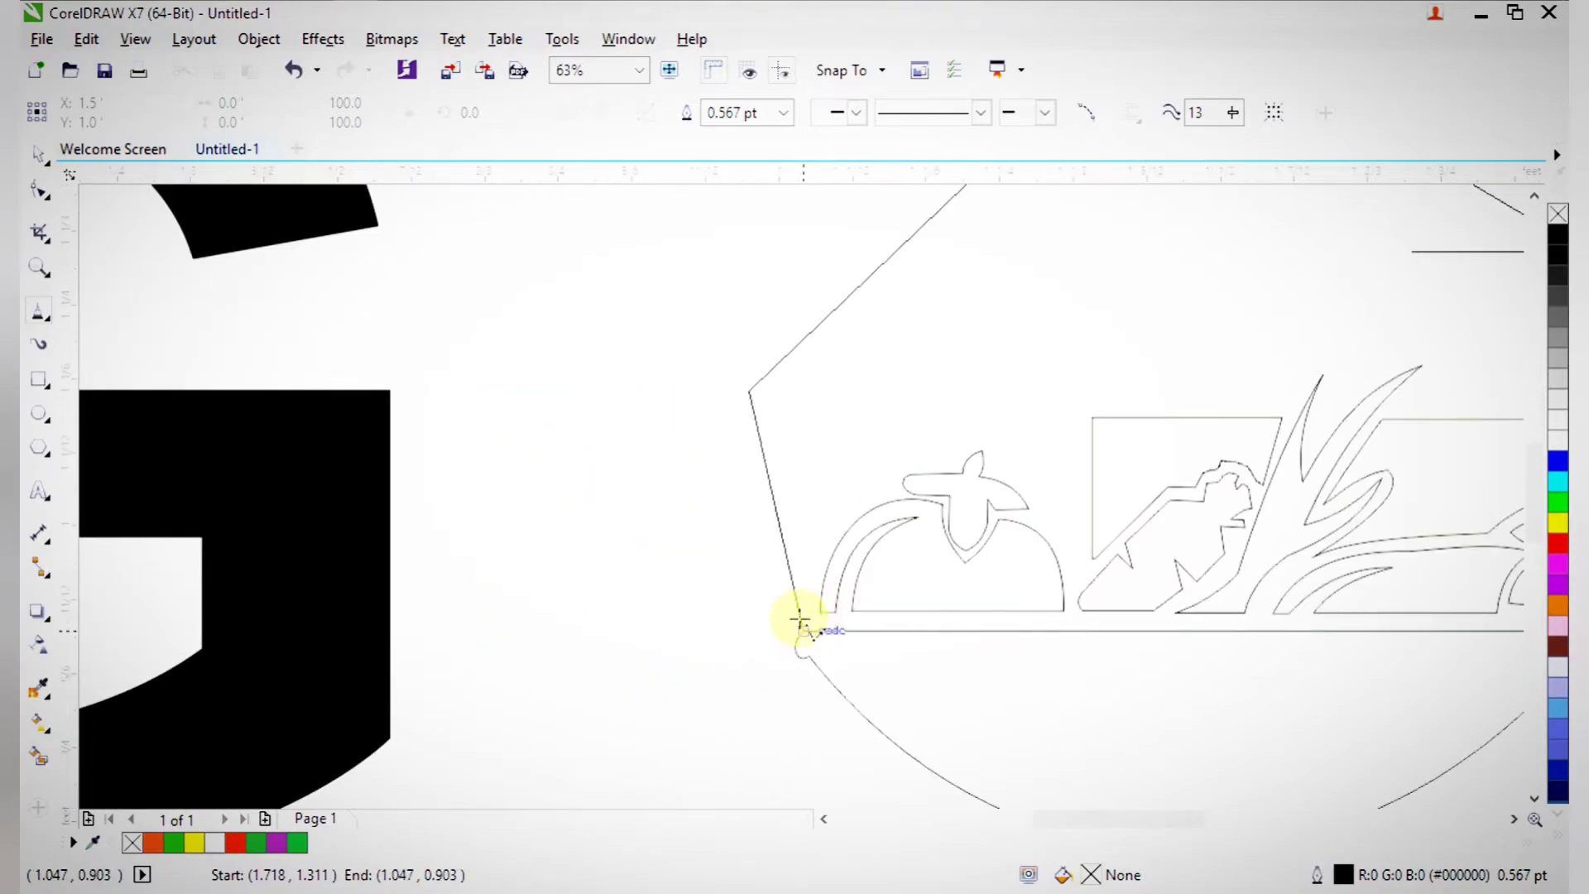
left_click_drag(830, 645, 830, 645)
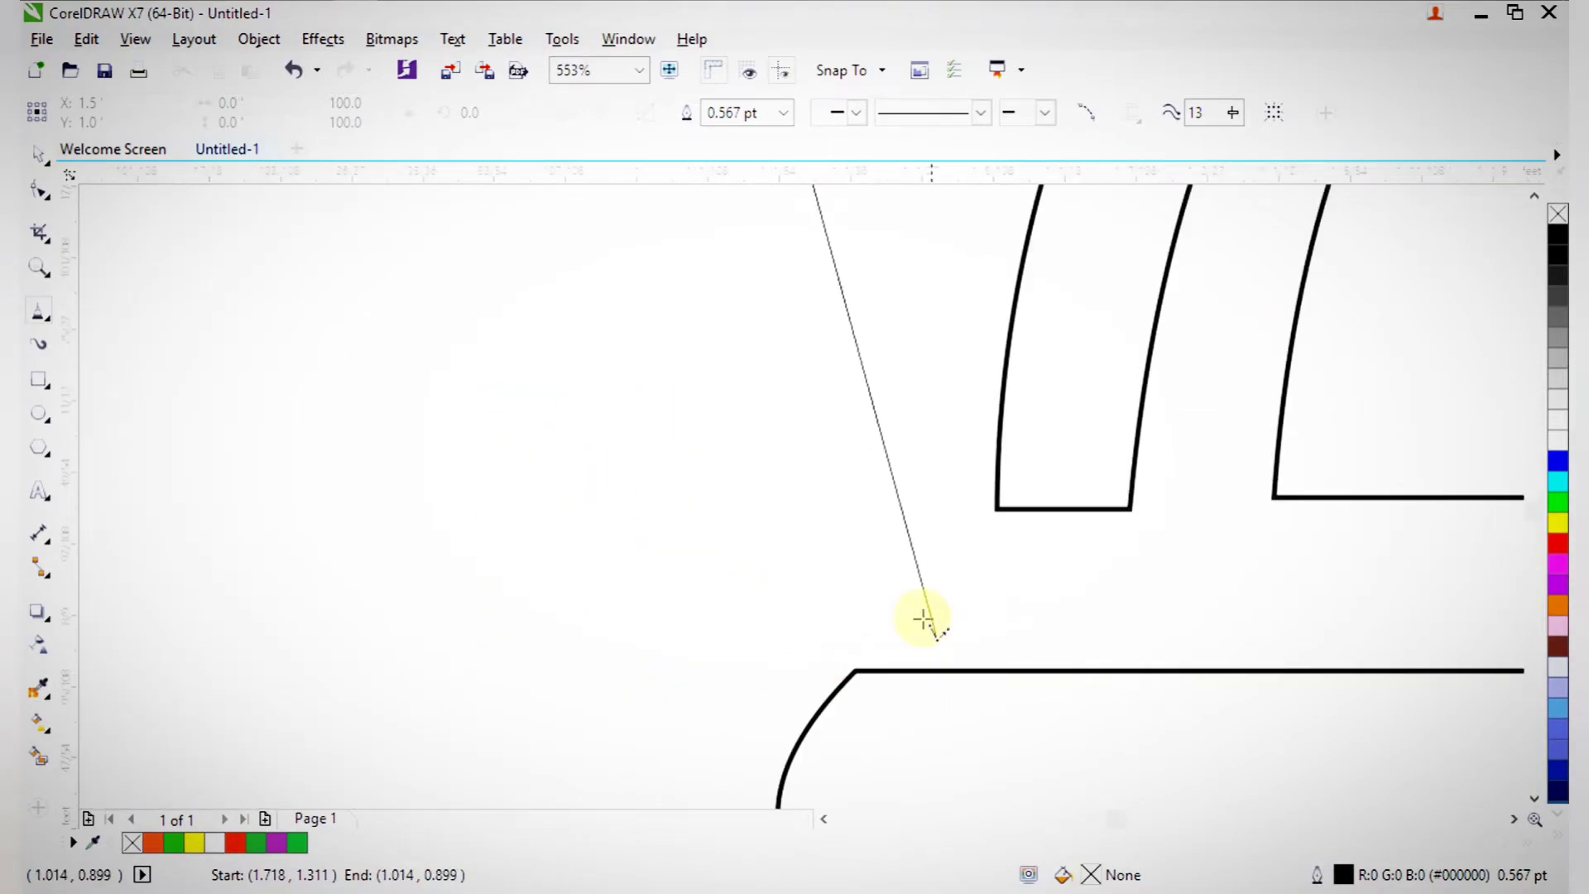
left_click(813, 548)
left_click(929, 557, "ctrl")
- Continue the G outline with inner edges past the tomato and its cap, up to an inner peak, and close it at its starting point
scroll(929, 557, "down", 4)
key("F2")
left_click_drag(886, 429, 1025, 568)
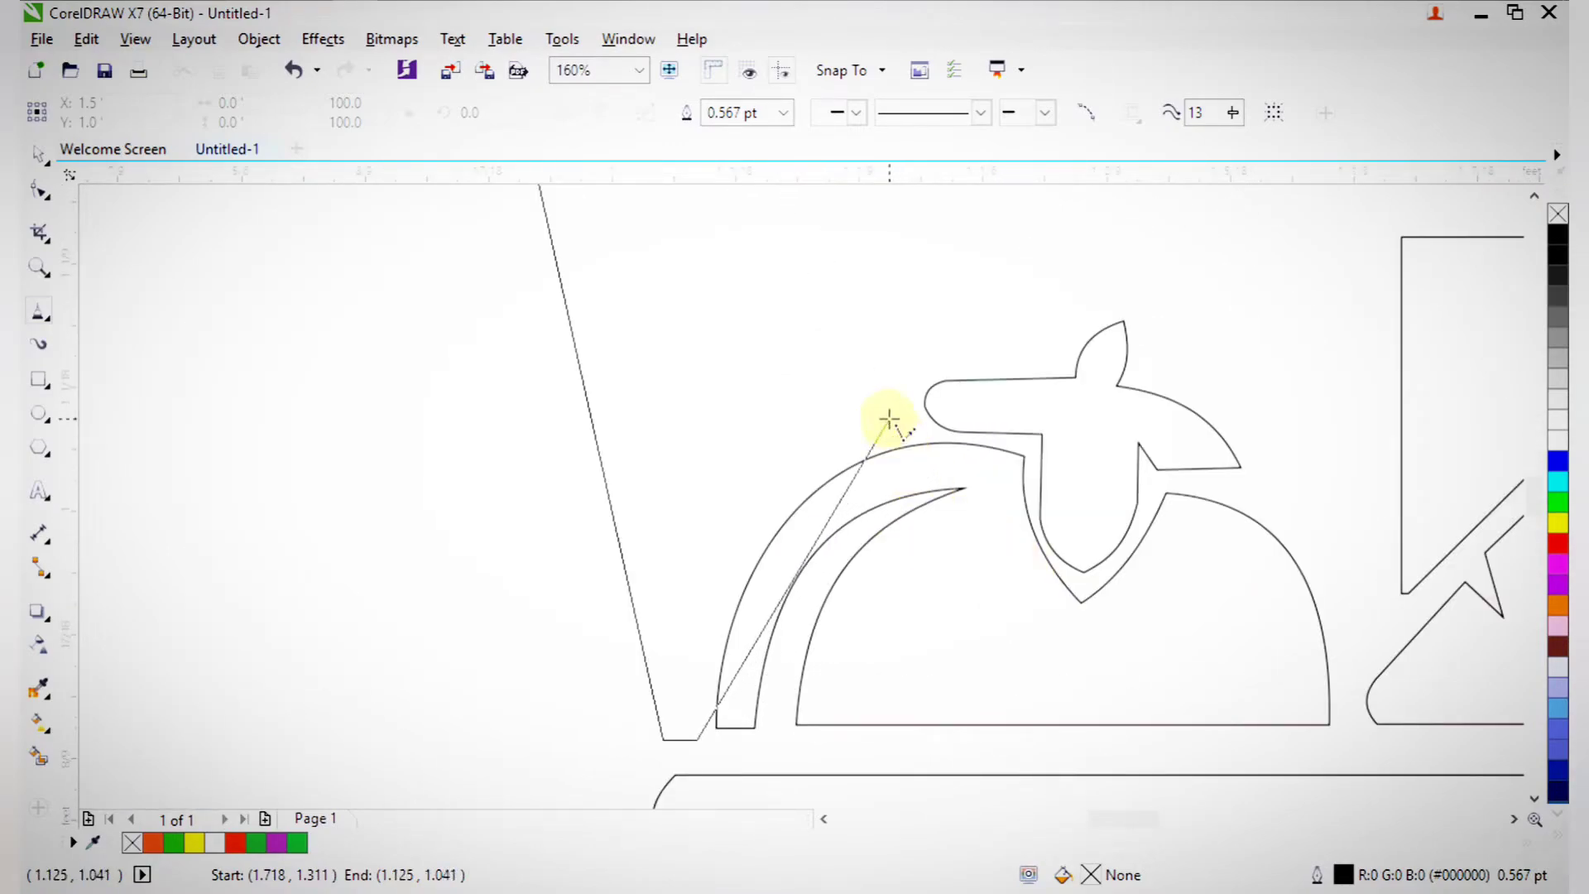
scroll(933, 366, "down", 2)
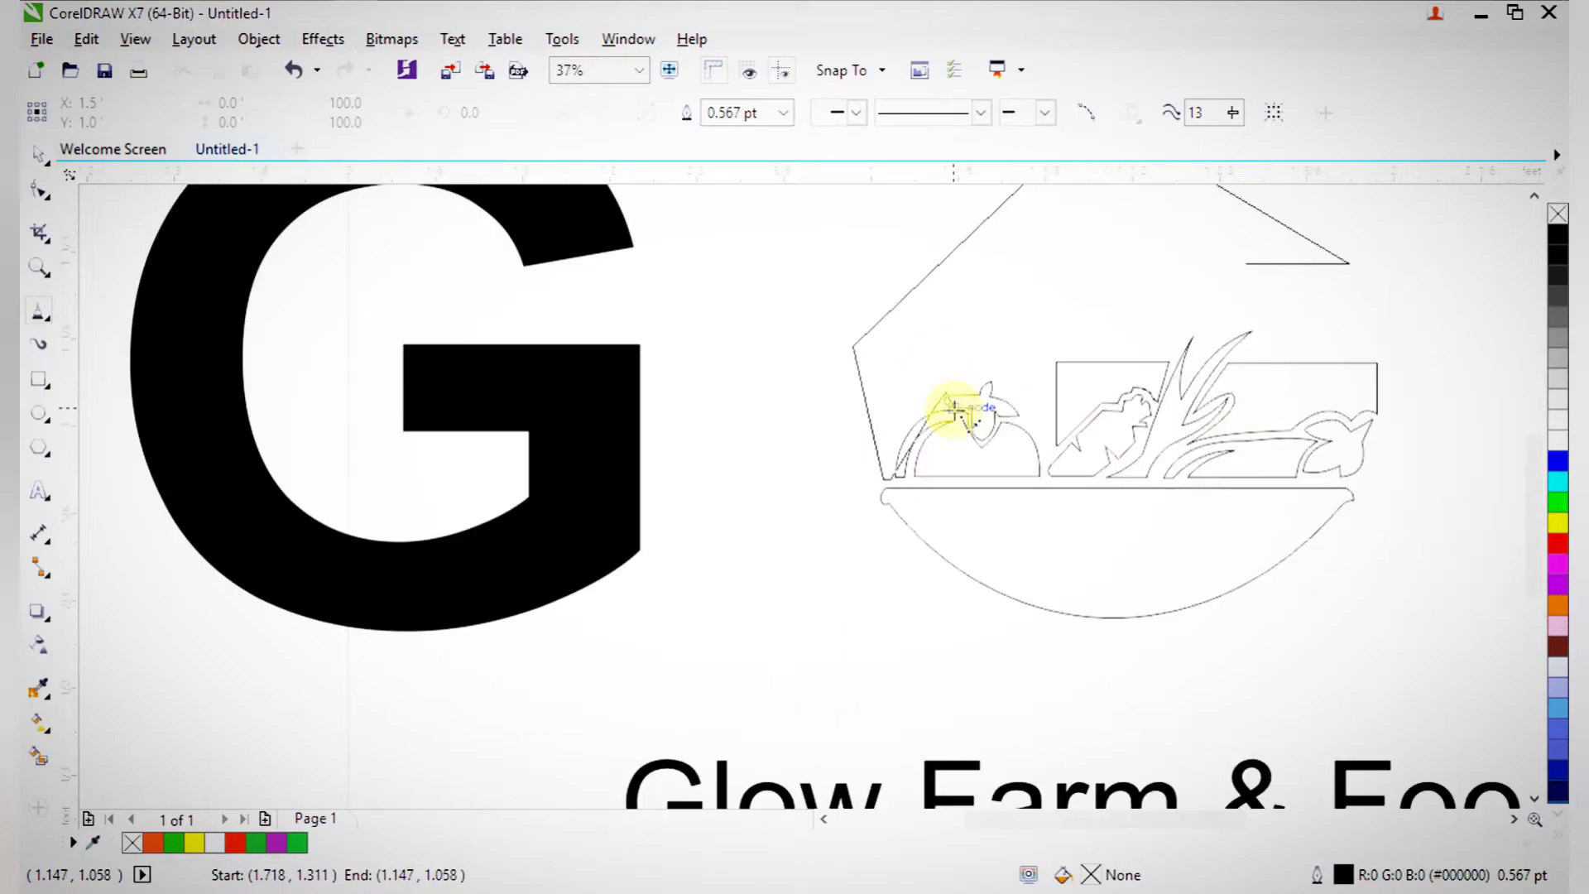
scroll(982, 341, "down", 2)
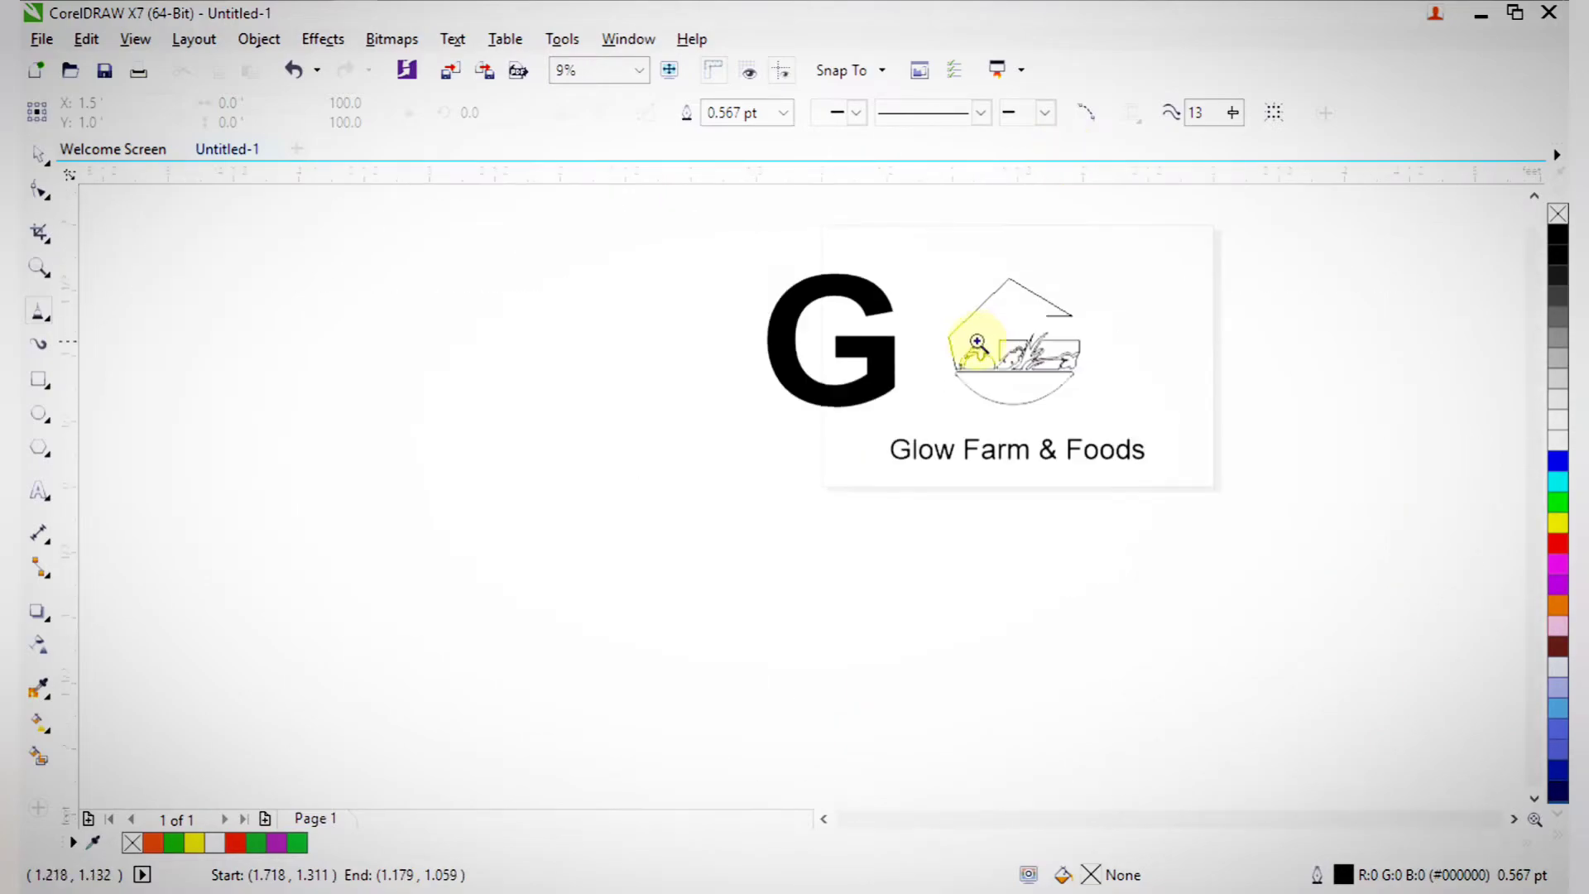
scroll(1024, 396, "up", 4)
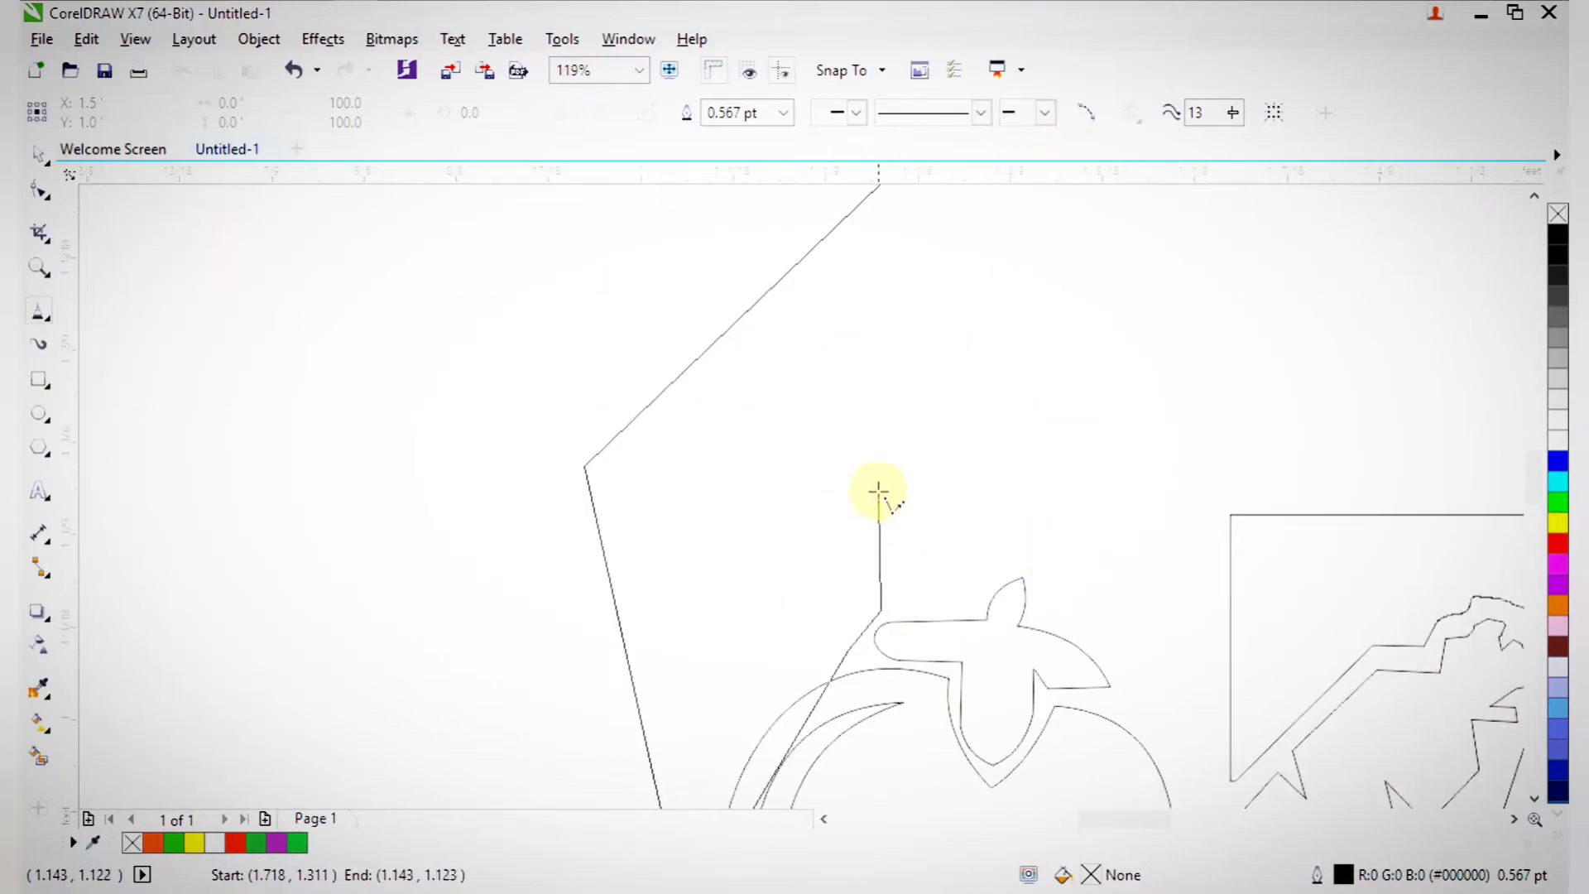
scroll(925, 481, "down", 2)
scroll(918, 309, "up", 1)
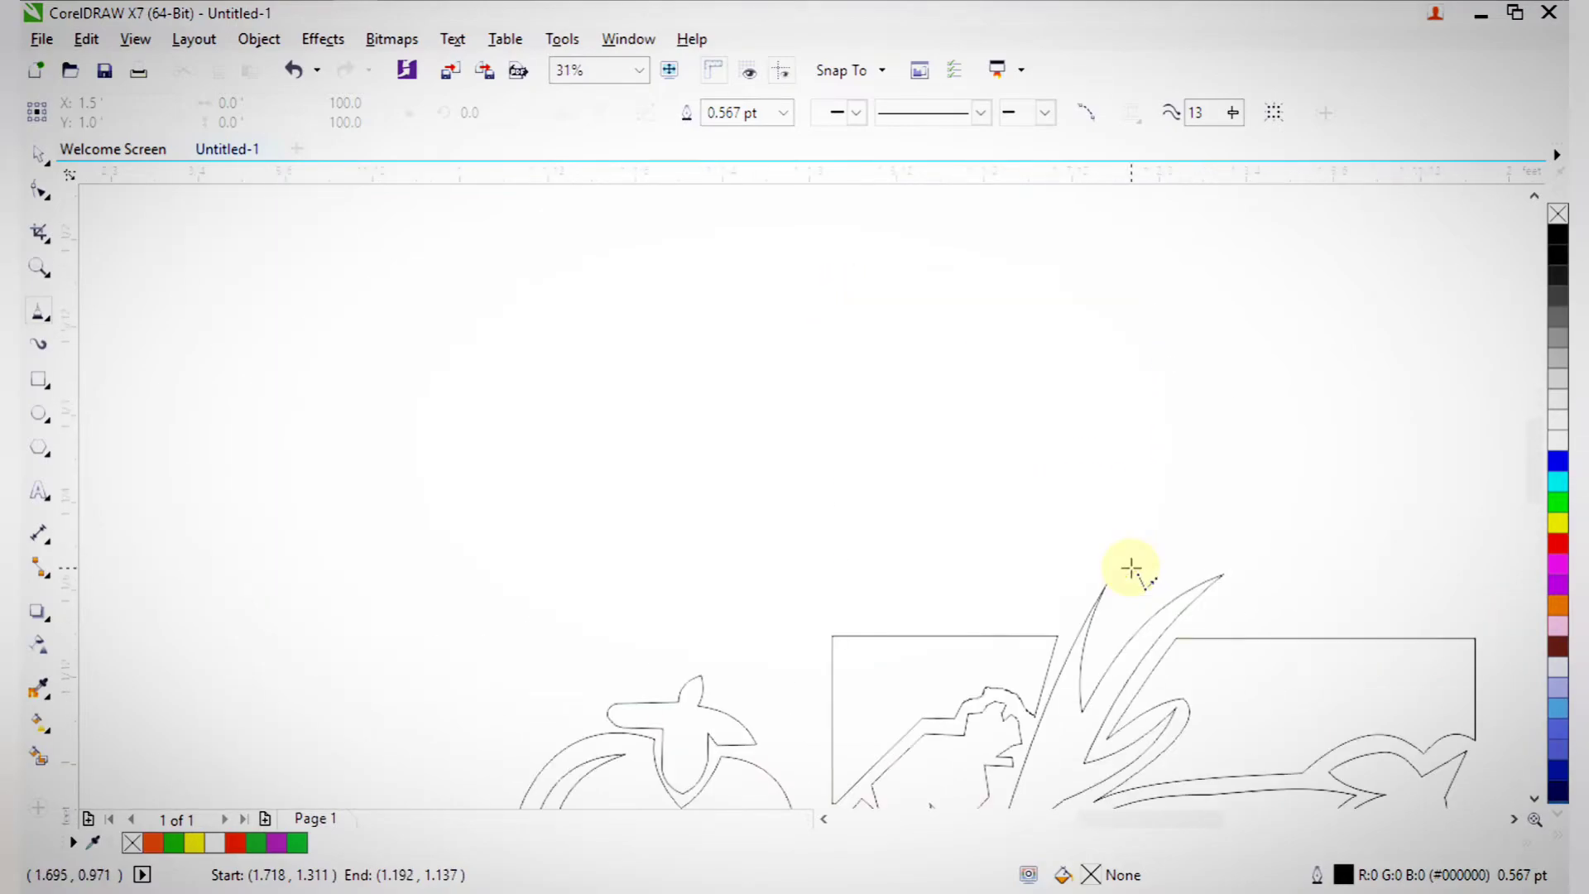
left_click(923, 312)
left_click(1213, 435)
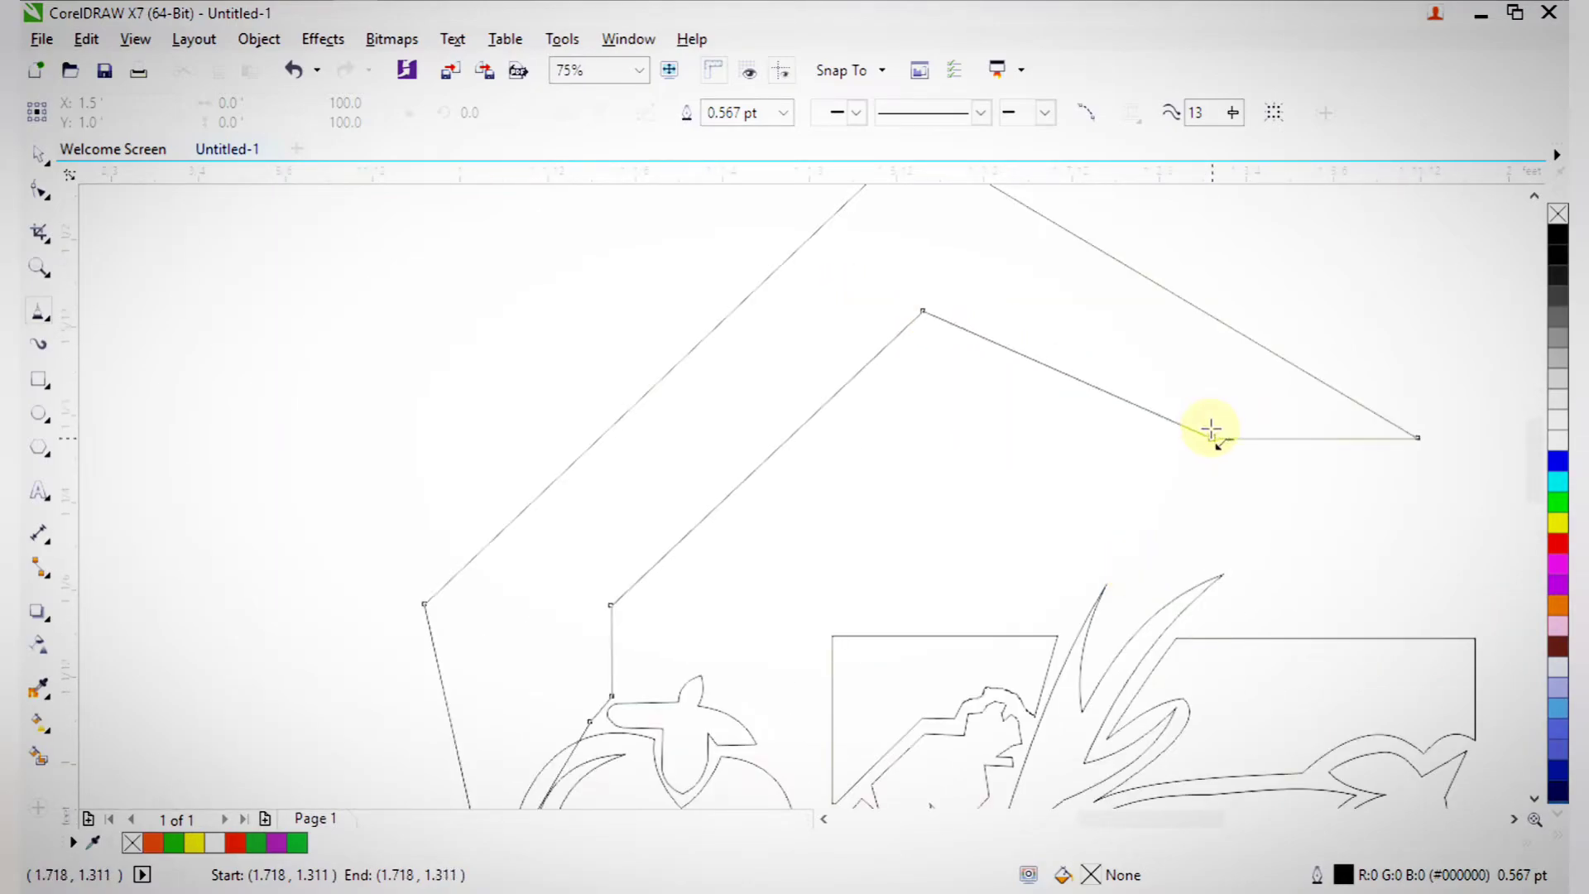
scroll(1213, 431, "down", 2)
left_click(886, 306)
key("Escape")
- Convert all segments of the G outline to curves and bend its upper outer and inner edges into round arcs on both sides of the peak
left_click(33, 192)
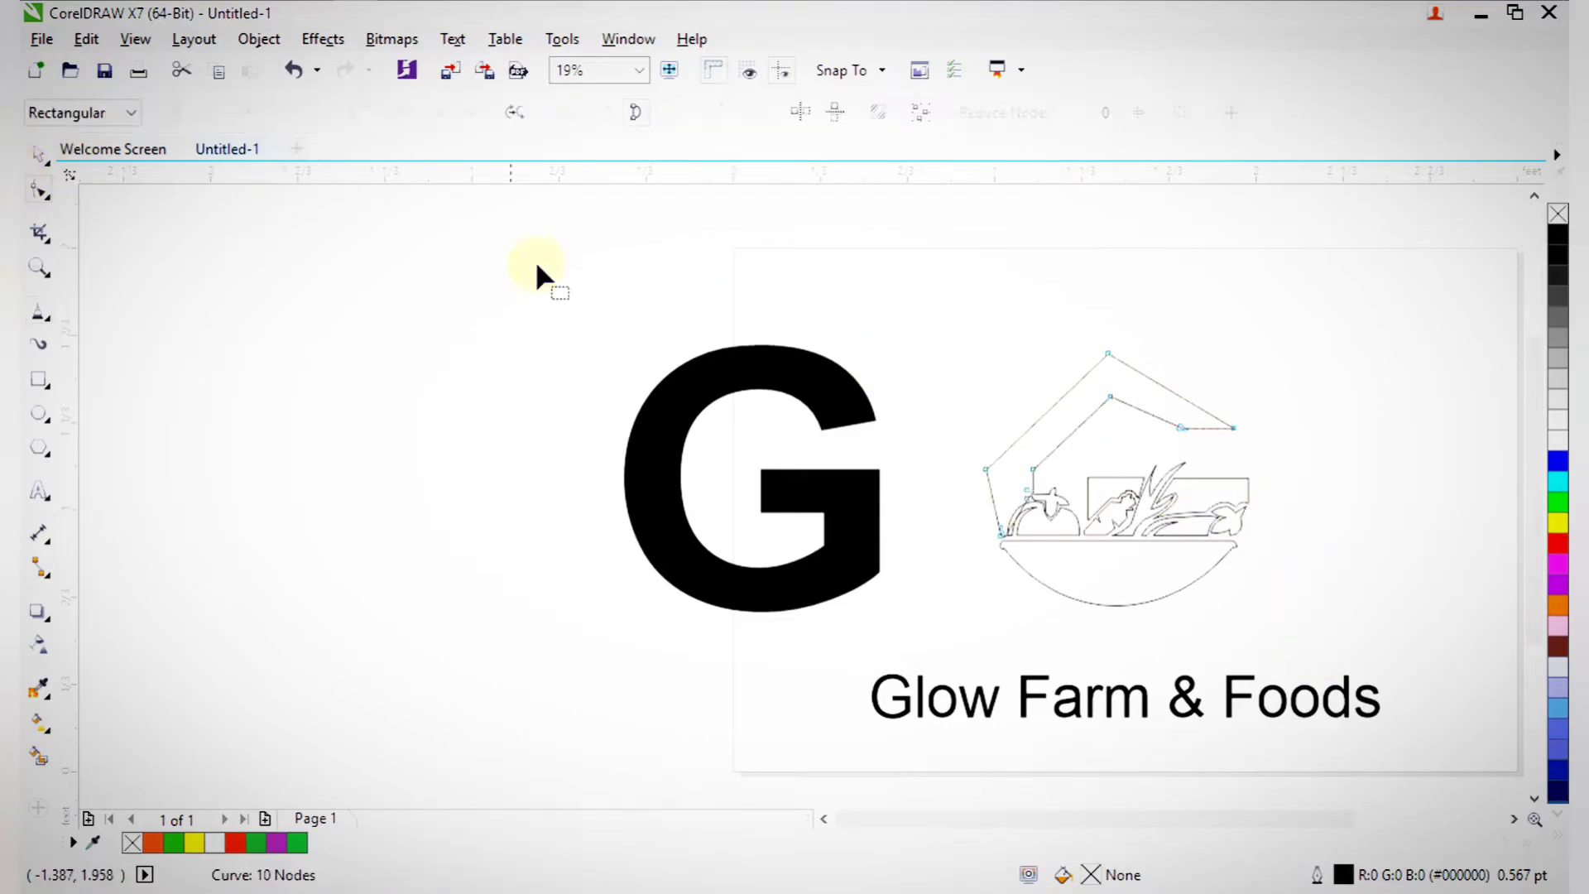
left_click_drag(657, 261, 1259, 610)
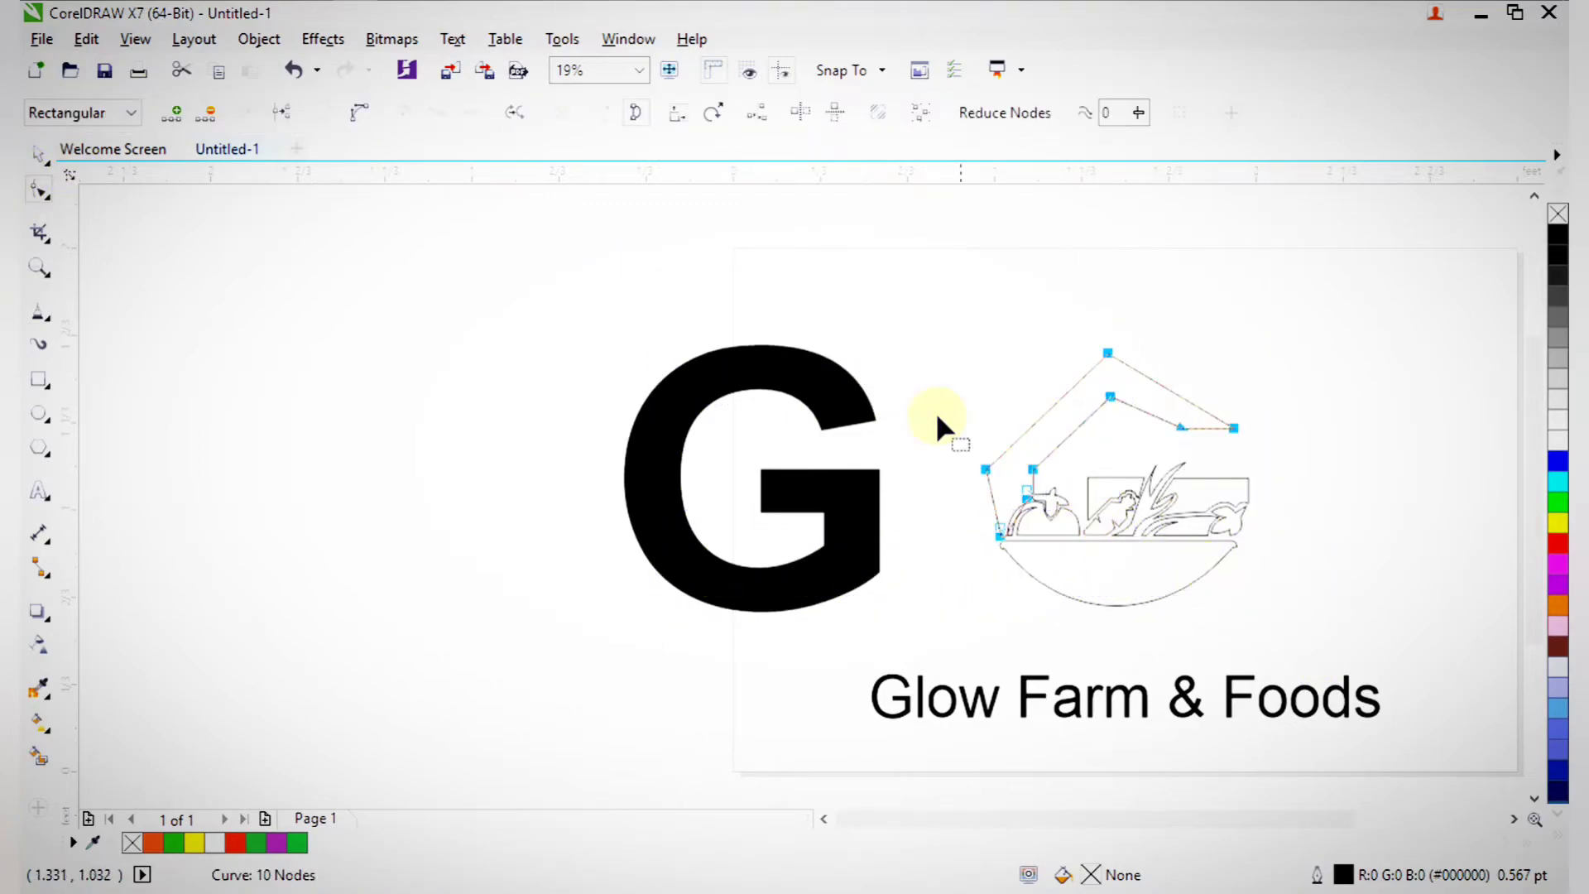
key("F2")
left_click_drag(740, 316, 1223, 550)
left_click_drag(1194, 379, 1230, 330)
key("F2")
left_click_drag(841, 216, 1105, 646)
left_click_drag(1049, 506, 1054, 478)
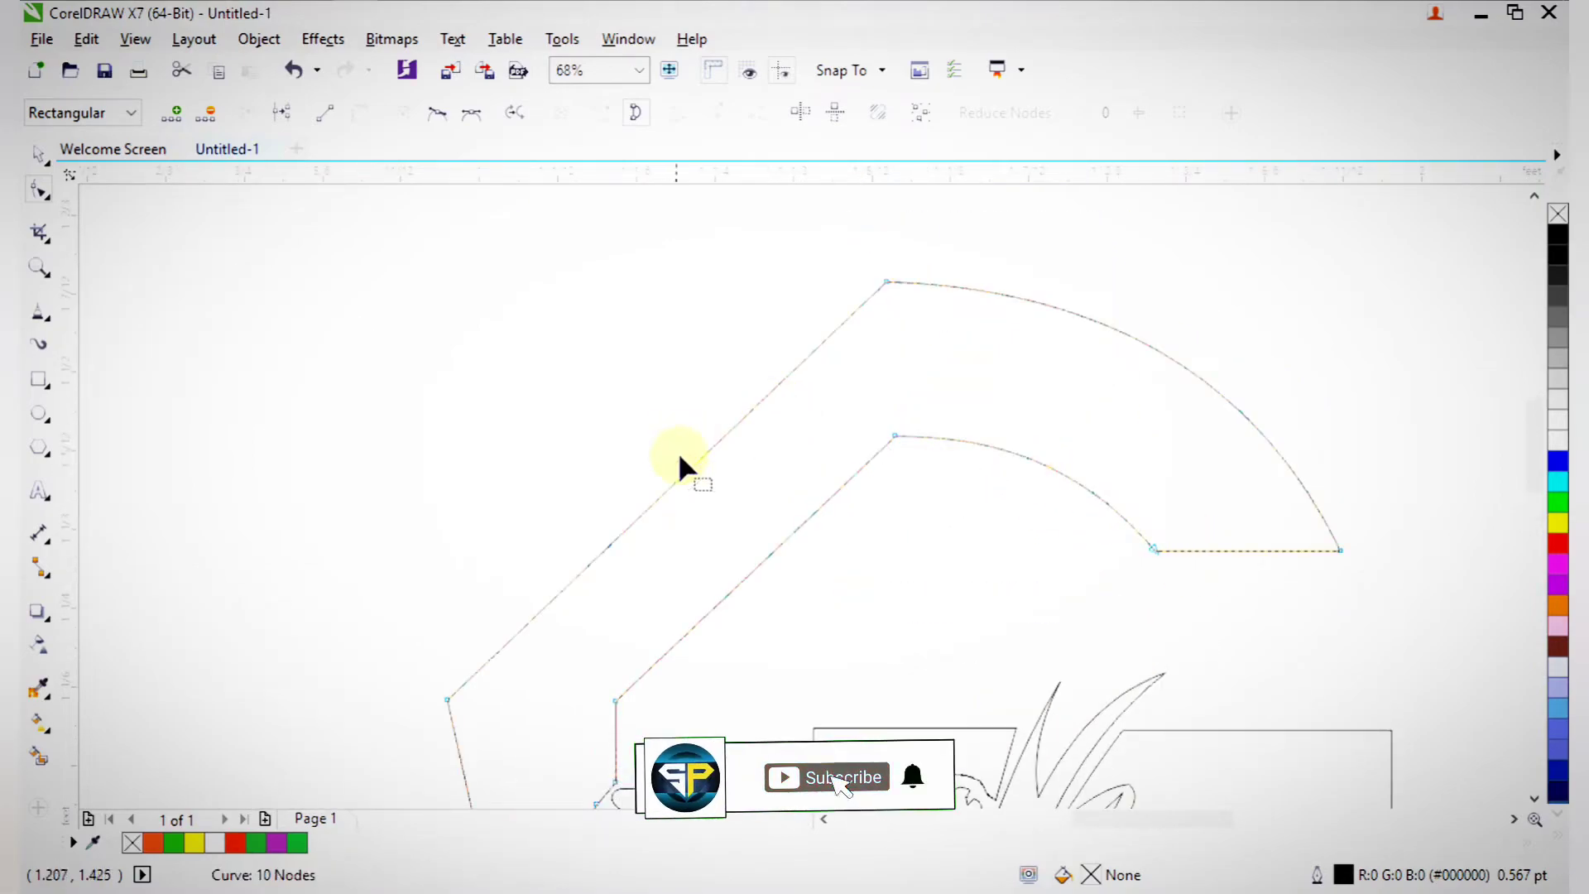
left_click_drag(692, 471, 597, 395)
left_click_drag(747, 574, 717, 624)
- Bend the G outline's lower-left outer edge outward and its lower inner edges around the tomato and its cap with a small gap
scroll(696, 522, "down", 2)
key("F2")
left_click_drag(506, 468, 749, 790)
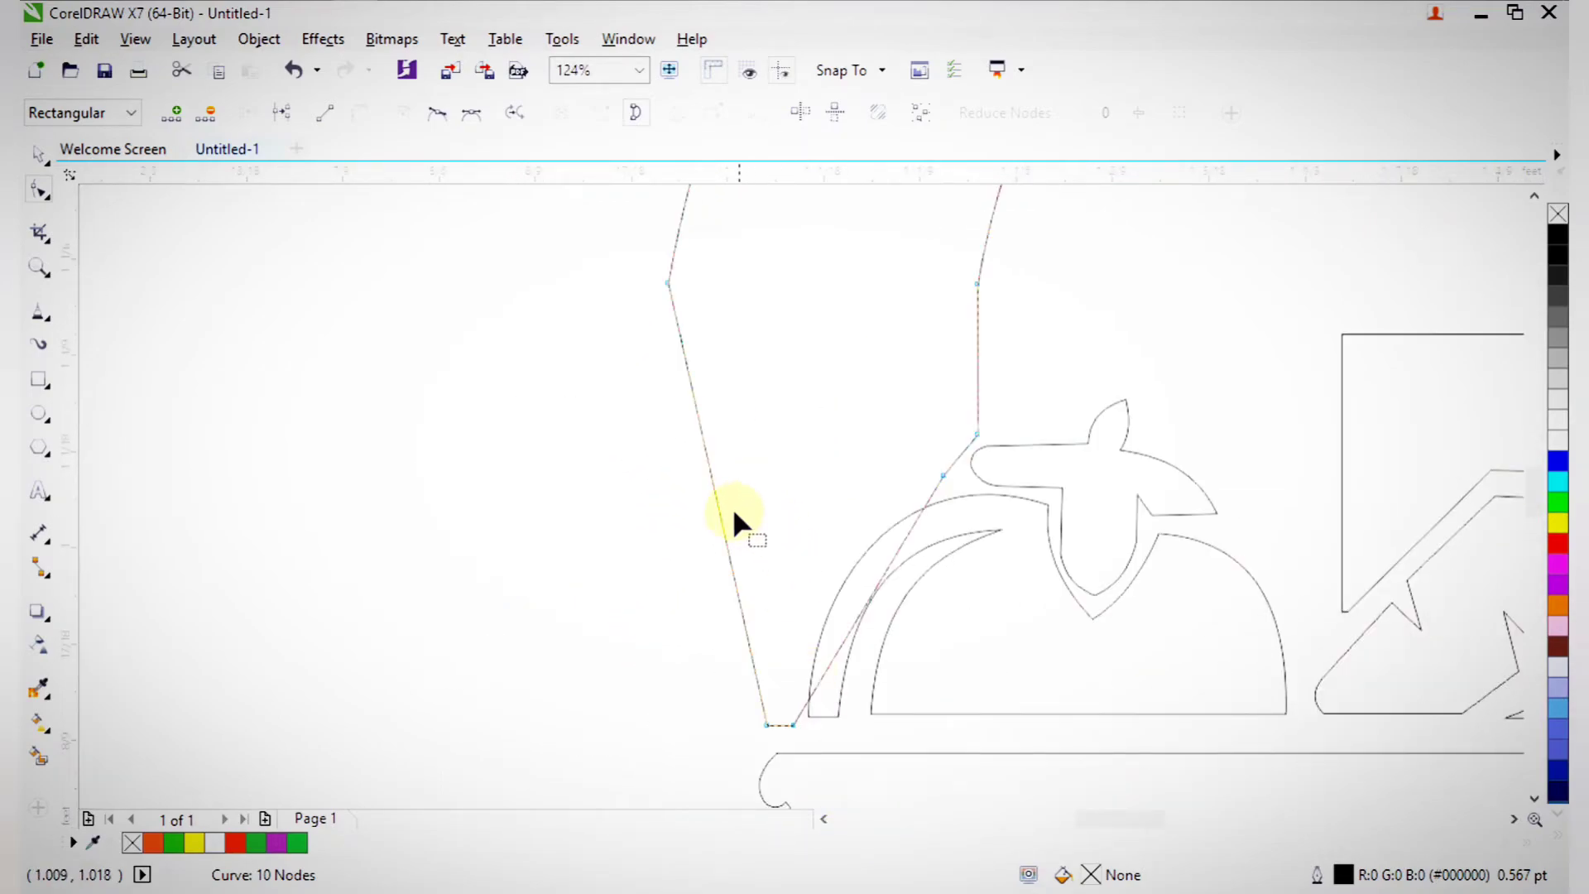
left_click_drag(718, 510, 690, 533)
left_click_drag(856, 613, 809, 580)
left_click_drag(962, 451, 947, 438)
key("space")
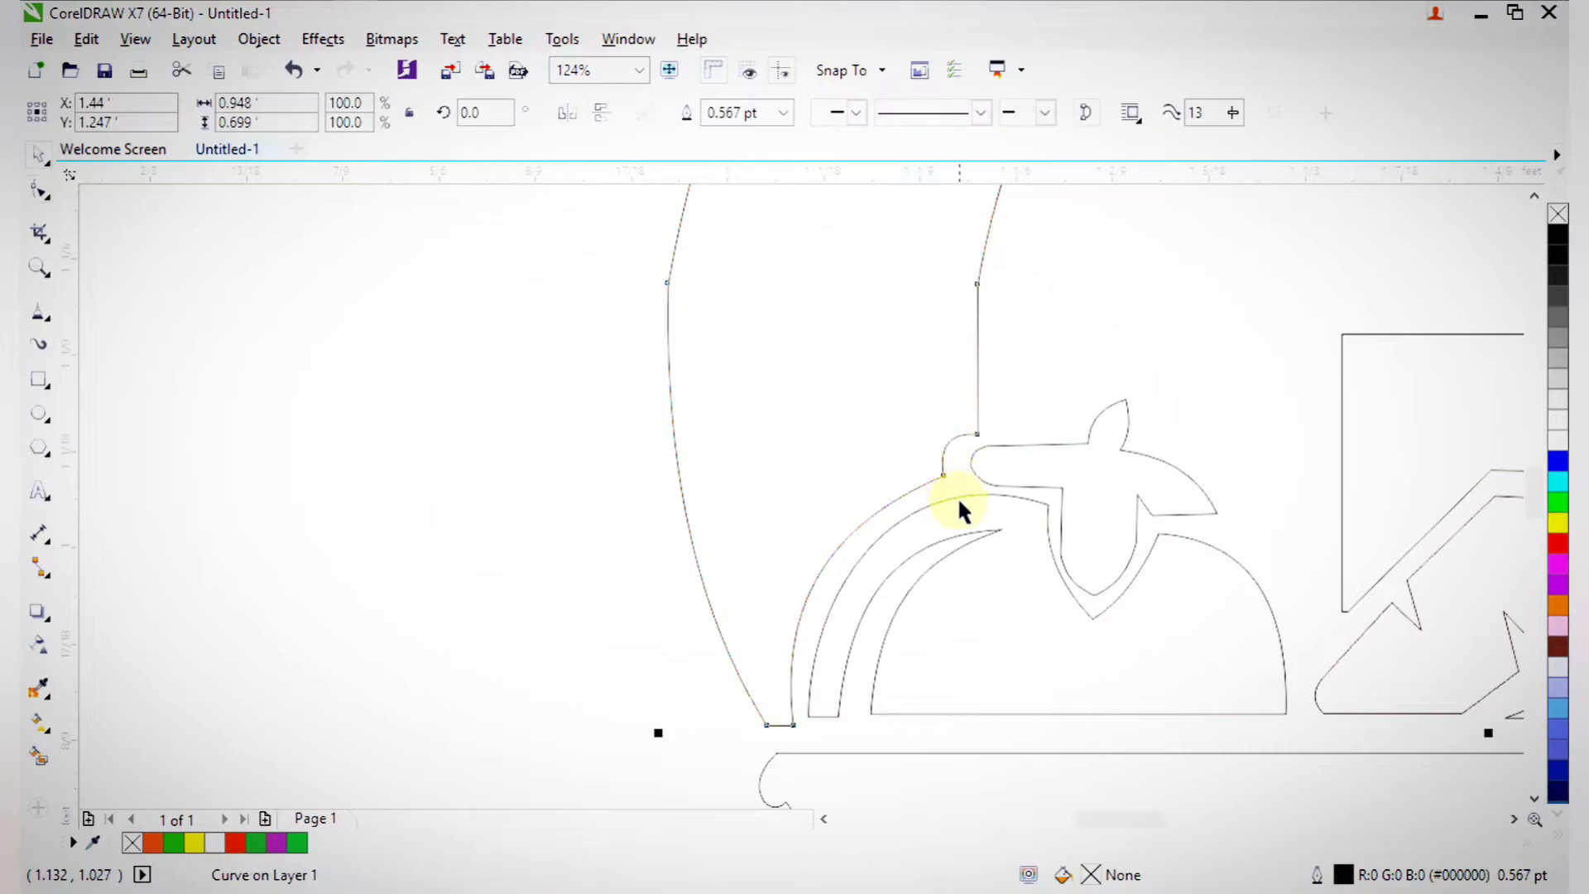
- Draw a small closed three-point sliver with a short flat top inside the bowl's left side, tapering toward its lower middle
scroll(957, 495, "down", 5)
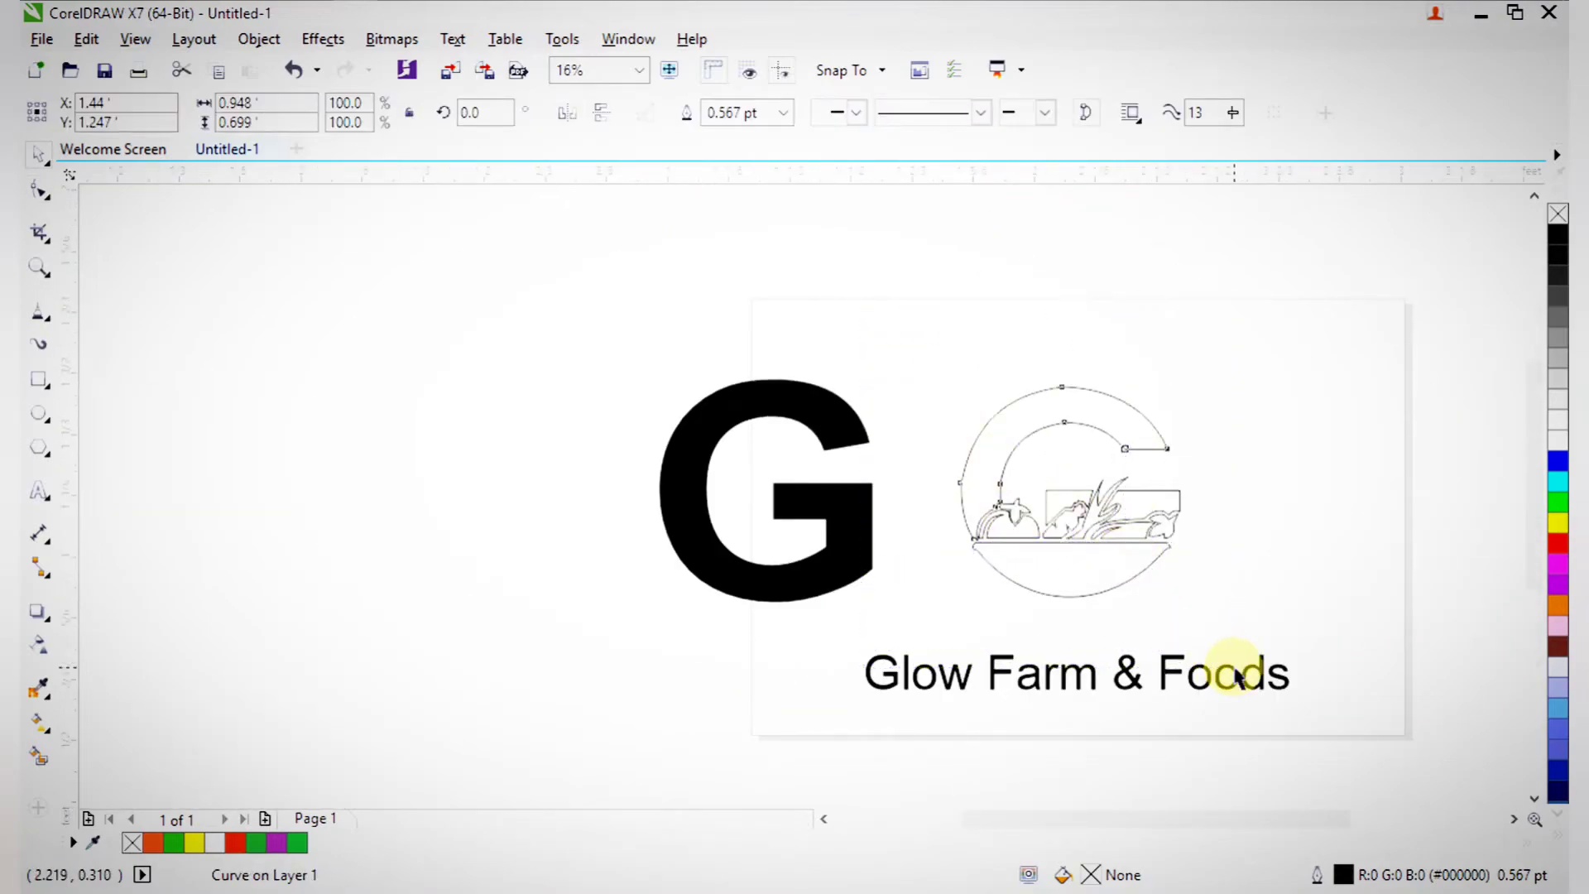
key("F2")
left_click_drag(543, 369, 1062, 787)
left_click(1129, 663)
key("F2")
left_click_drag(422, 362, 910, 734)
key("F2")
left_click_drag(609, 425, 1130, 777)
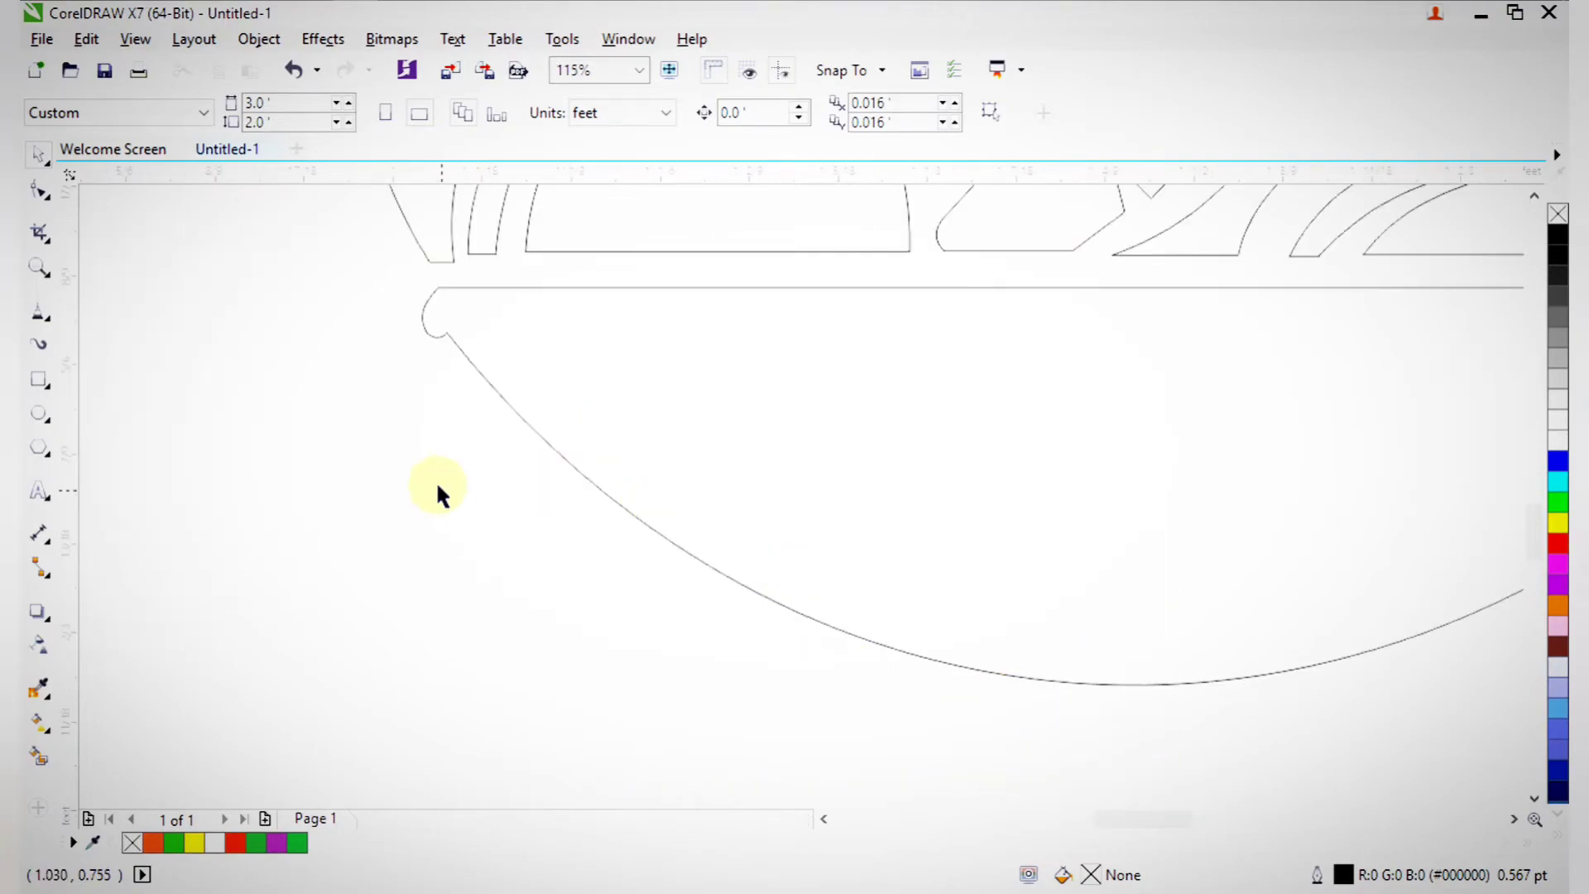
left_click(37, 325)
left_click(587, 394)
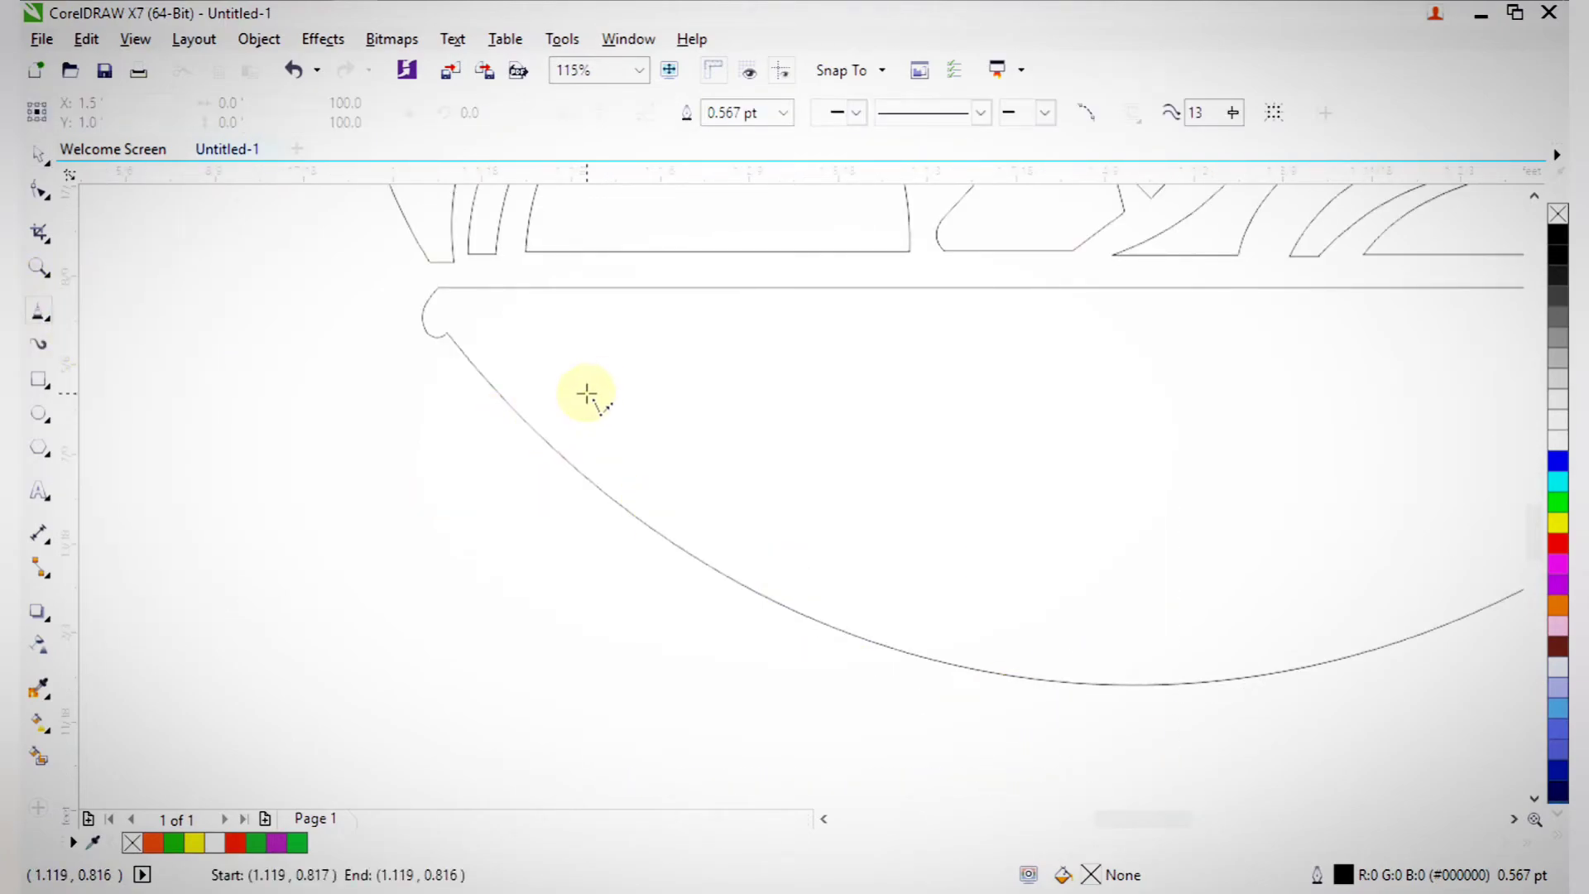
left_click(836, 560)
left_click(584, 389)
- Convert the small sliver's segments to curves and bend its two long edges to follow the bowl's rounded side
left_click(37, 191)
left_click(754, 509)
key("z")
left_click_drag(401, 220, 802, 568)
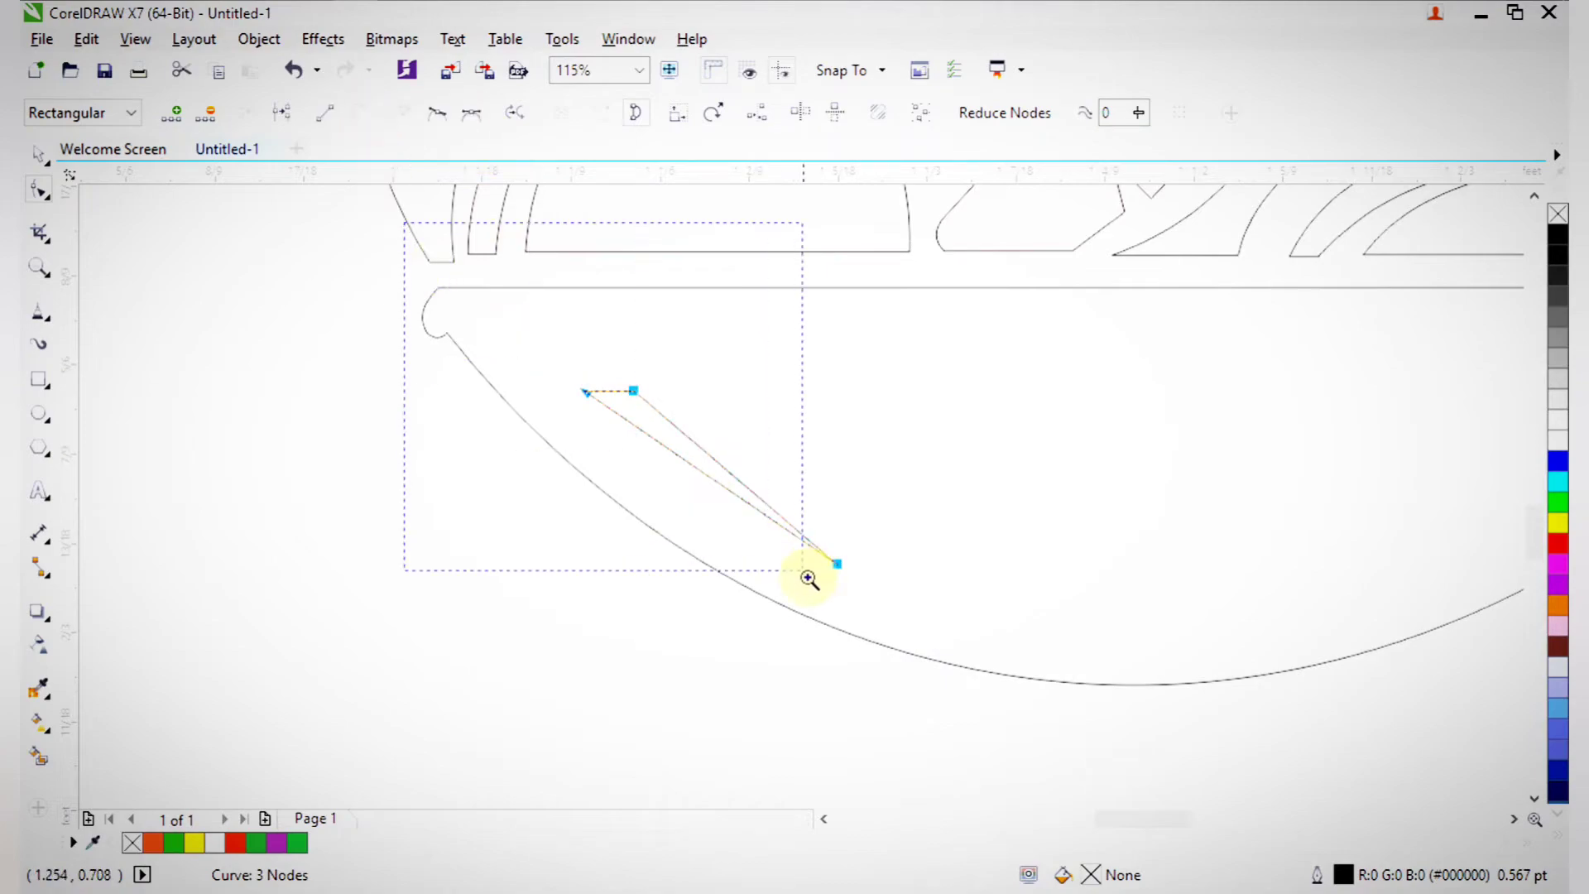
left_click_drag(844, 513, 891, 521)
key("space")
left_click_drag(579, 319, 1293, 797)
scroll(1180, 736, "down", 3)
left_click(790, 650)
- Draw a larger closed three-point sliver, about 0.41 by 0.18 feet, from above the small one to a tip near the bowl's bottom
key("F2")
left_click_drag(729, 429, 1480, 848)
left_click(37, 311)
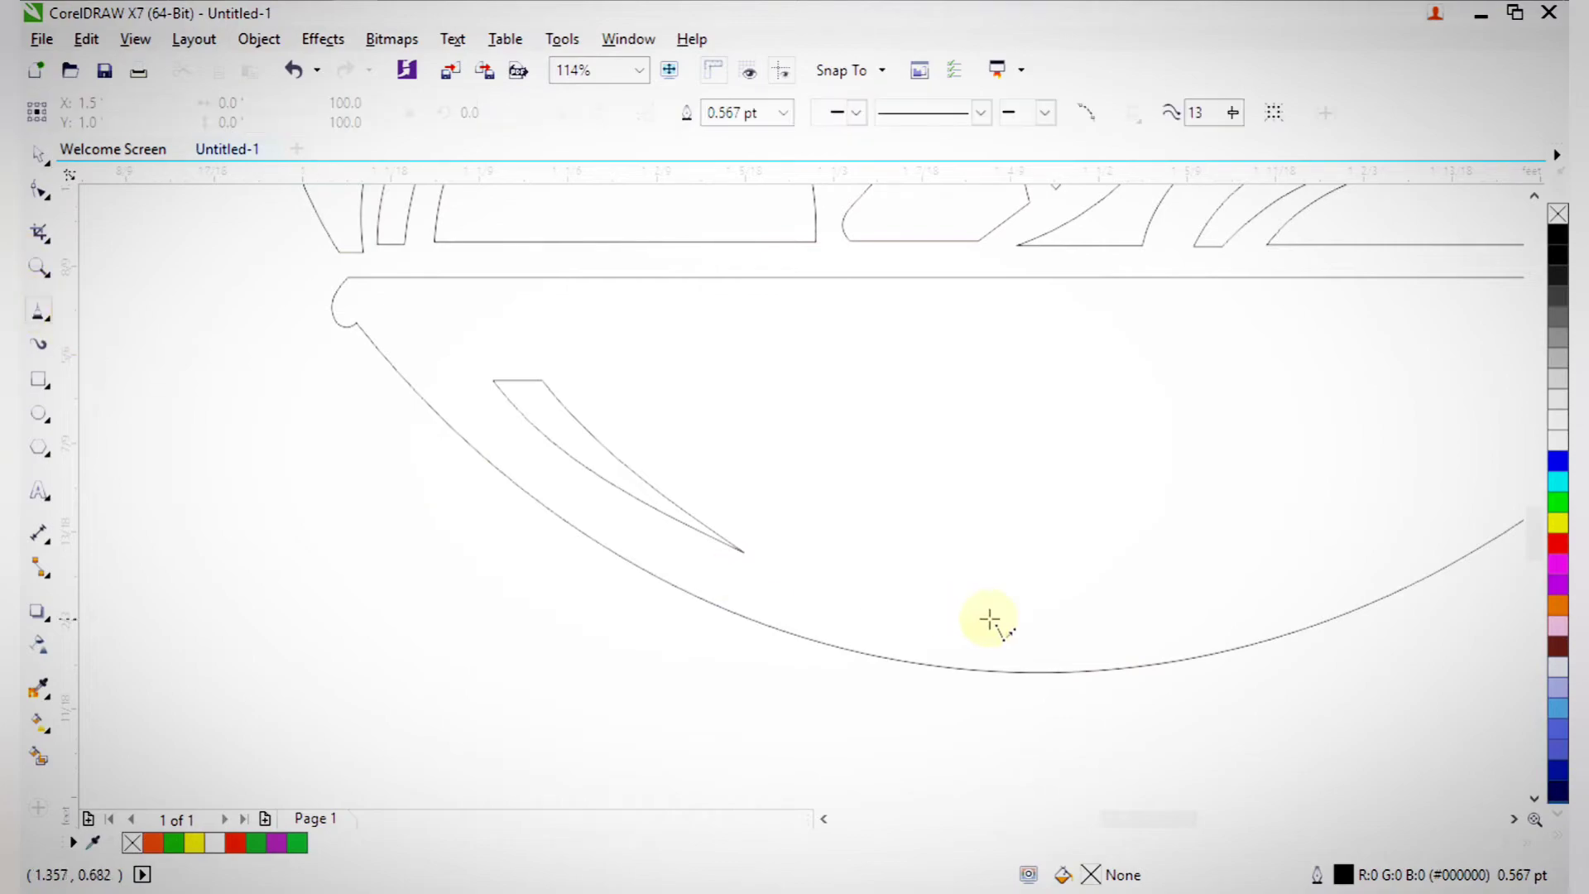
left_click(1084, 634)
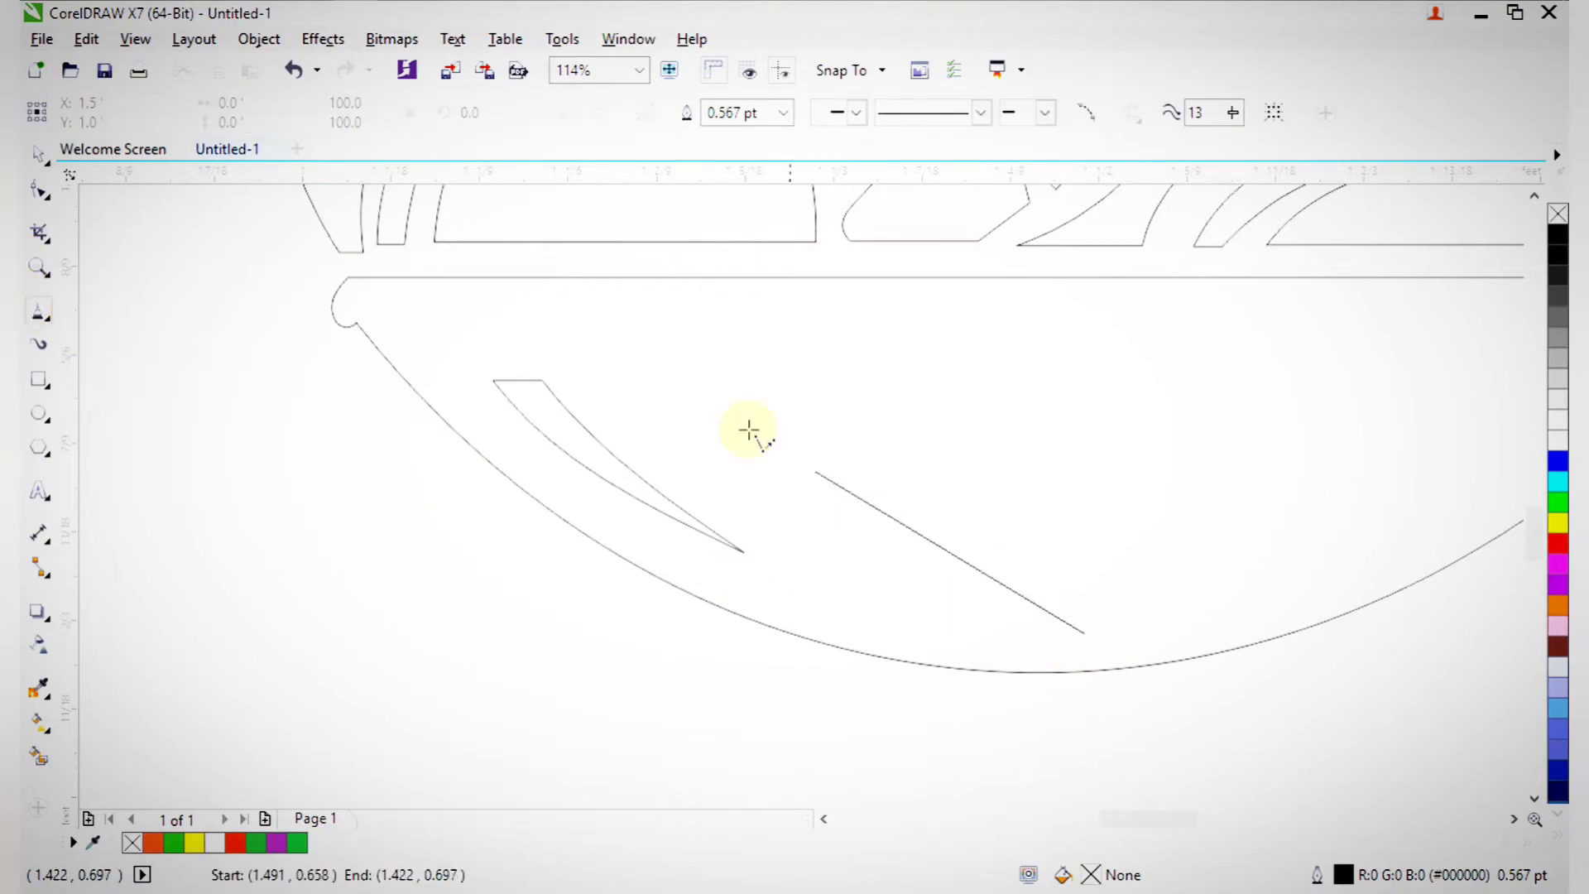
double_click(548, 355)
left_click(433, 354)
left_click(1084, 634)
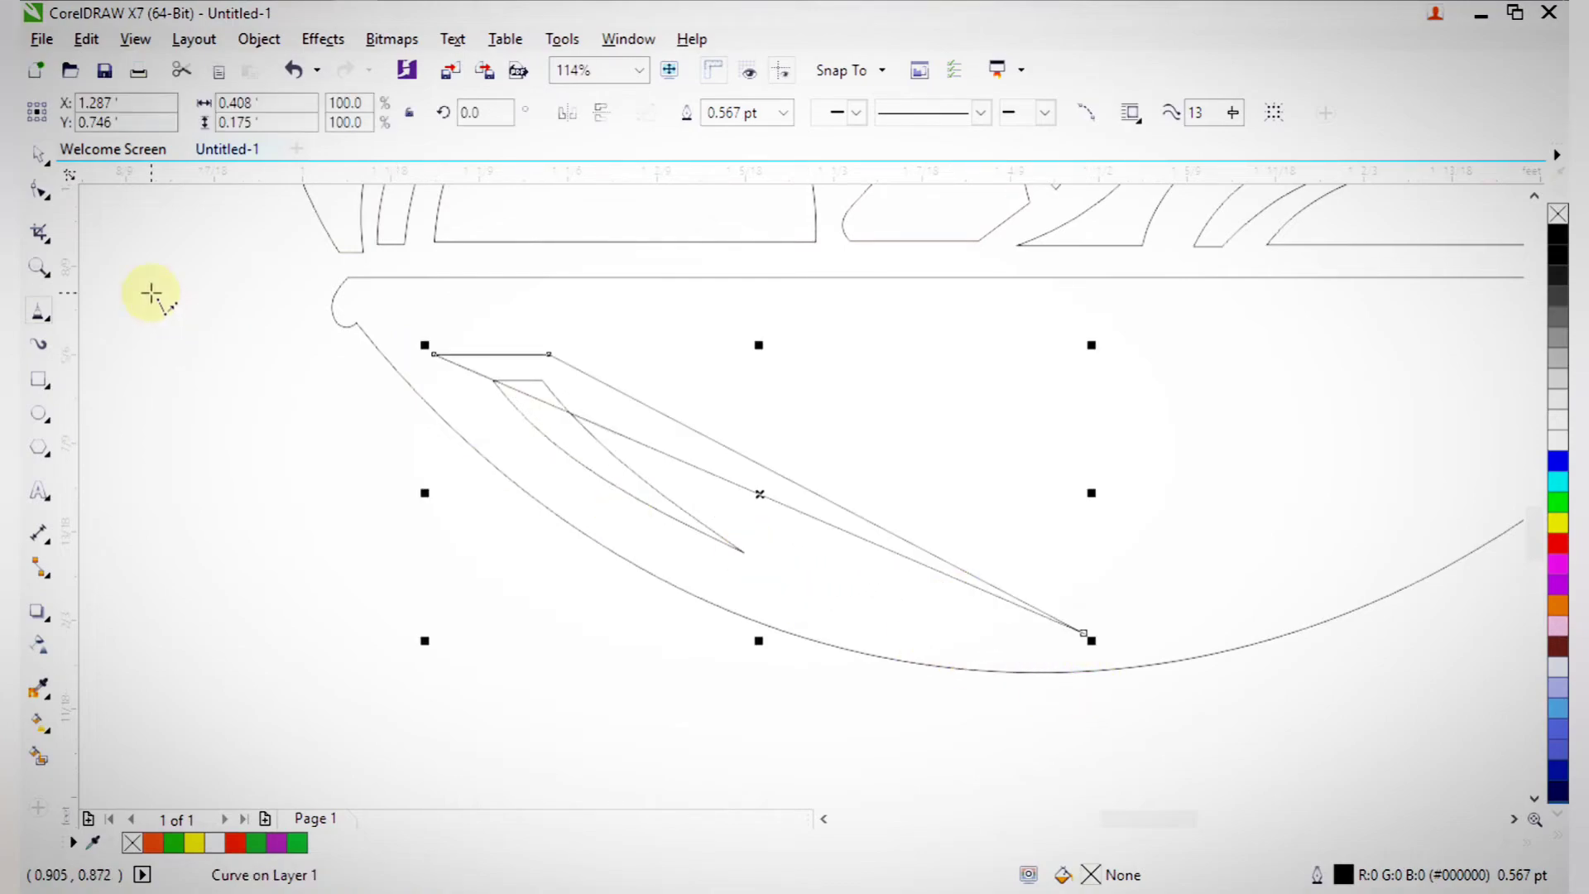
- Convert the larger sliver's segments to curves and bend its long edges parallel to the bowl, enclosing the small sliver
left_click(39, 190)
left_click_drag(678, 556, 1285, 816)
left_click(360, 114)
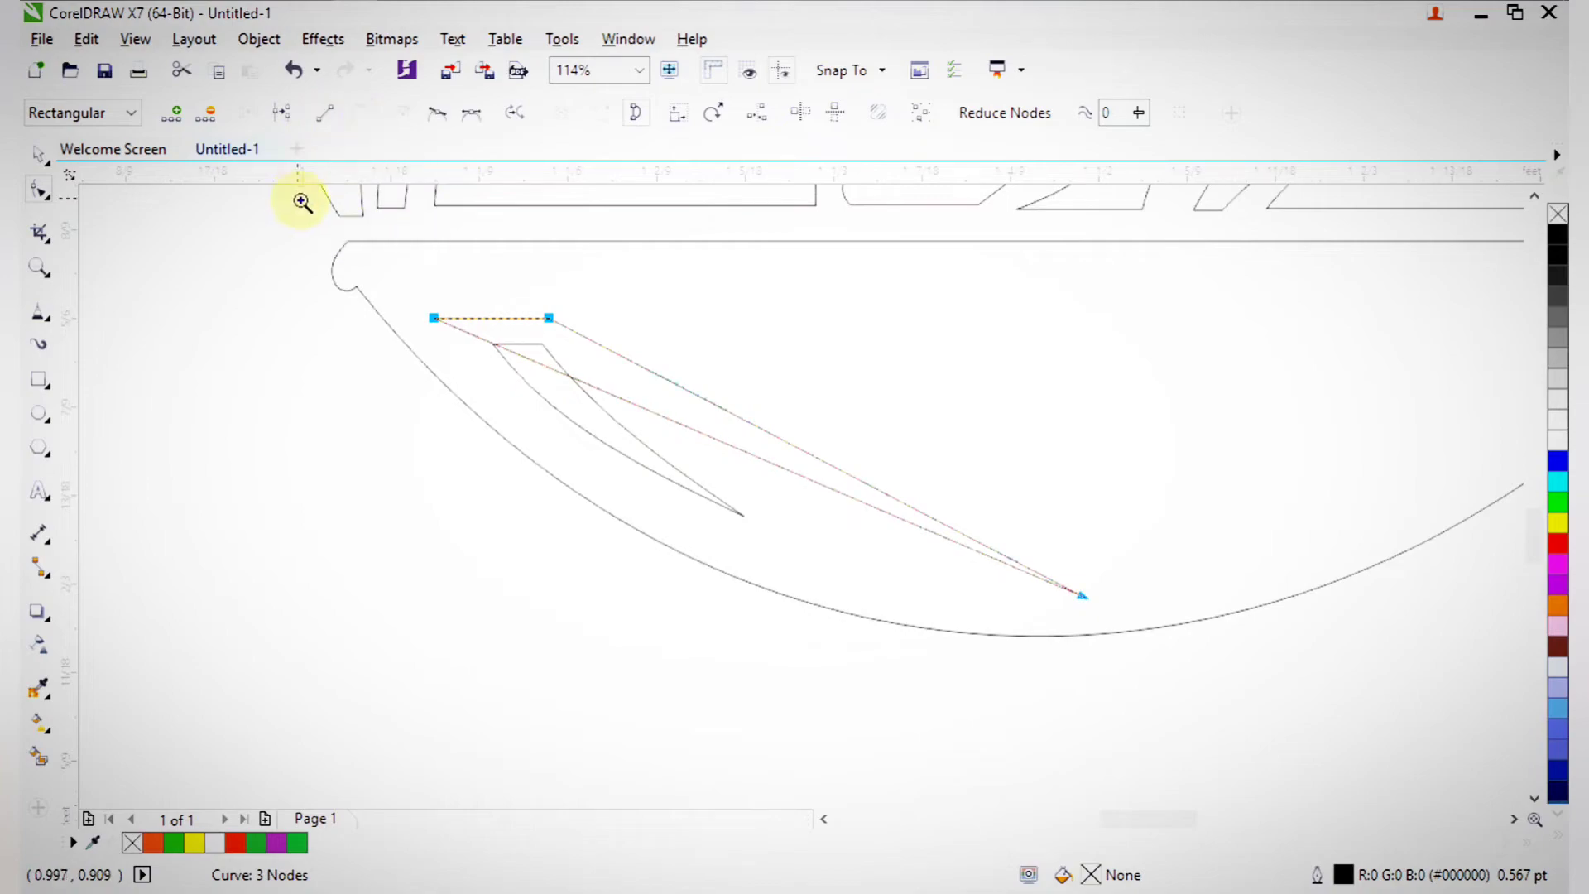
scroll(897, 648, "up", 2)
left_click_drag(1025, 538, 983, 643)
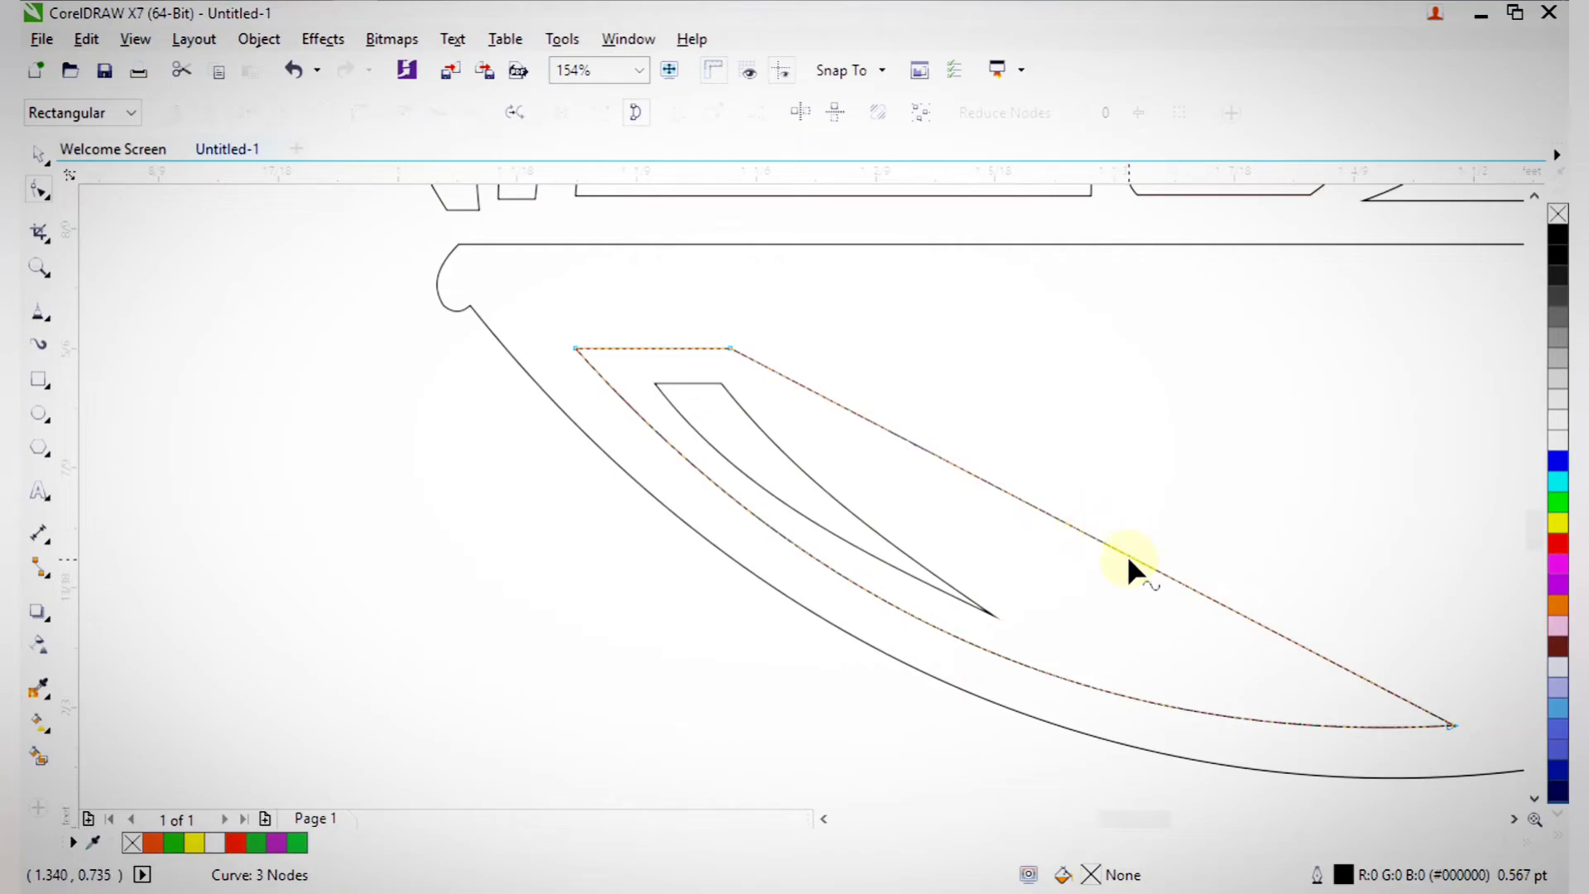
left_click_drag(1127, 556, 1090, 623)
key("space")
scroll(1097, 501, "down", 3)
- Fill the G's large arc and both crossbar pieces behind the vegetables with yellow (#F8E22A)
key("F2")
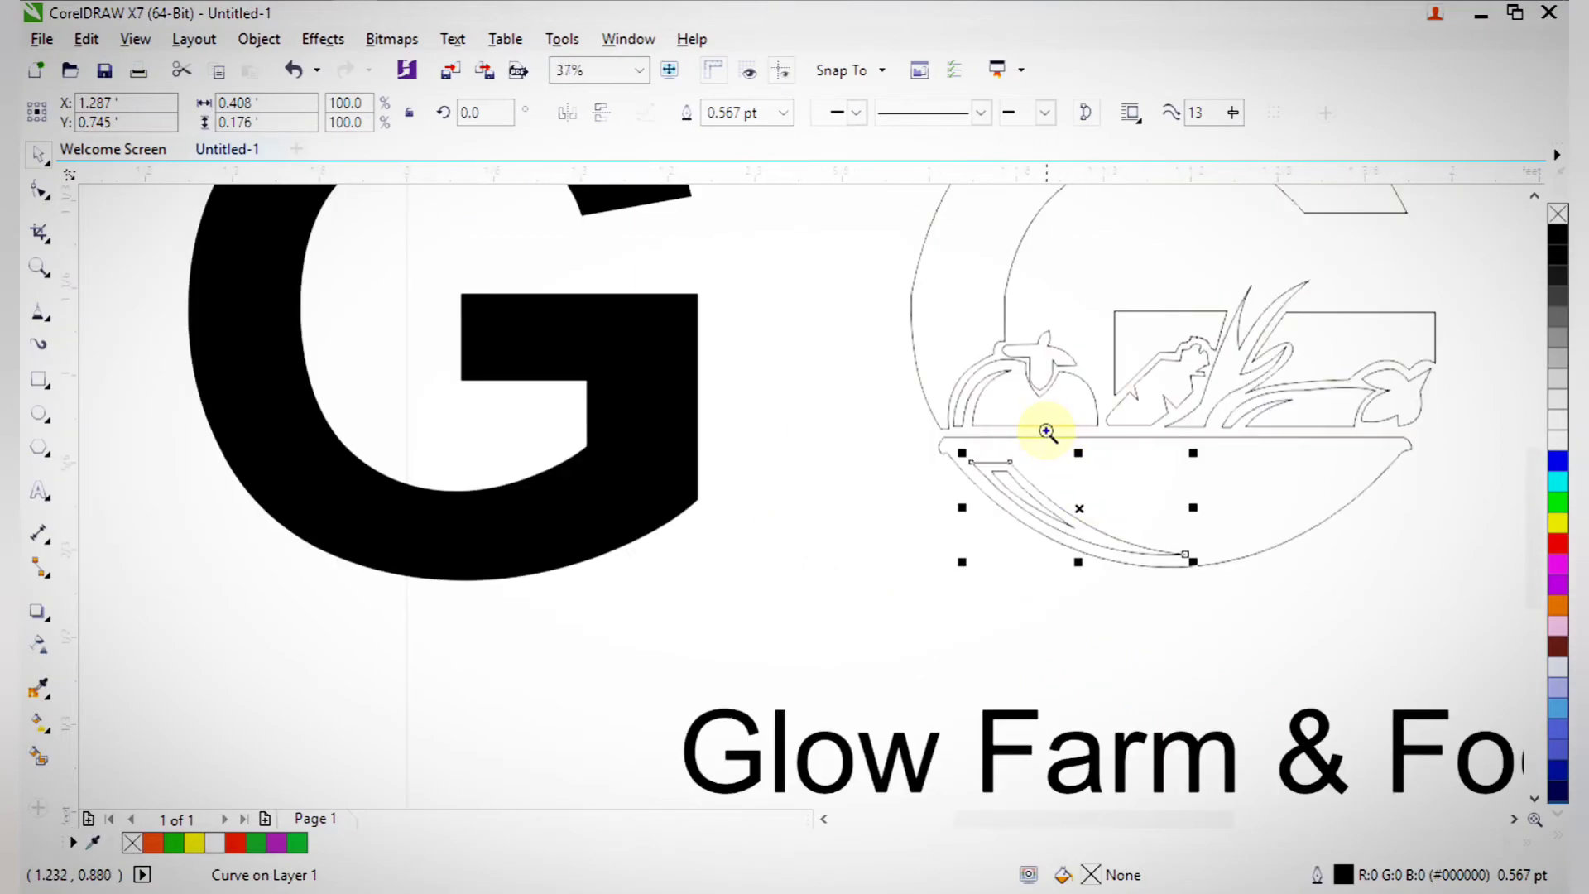
scroll(1053, 438, "down", 3)
left_click_drag(1001, 337, 1140, 526)
key("F2")
left_click_drag(627, 293, 975, 607)
left_click(915, 394)
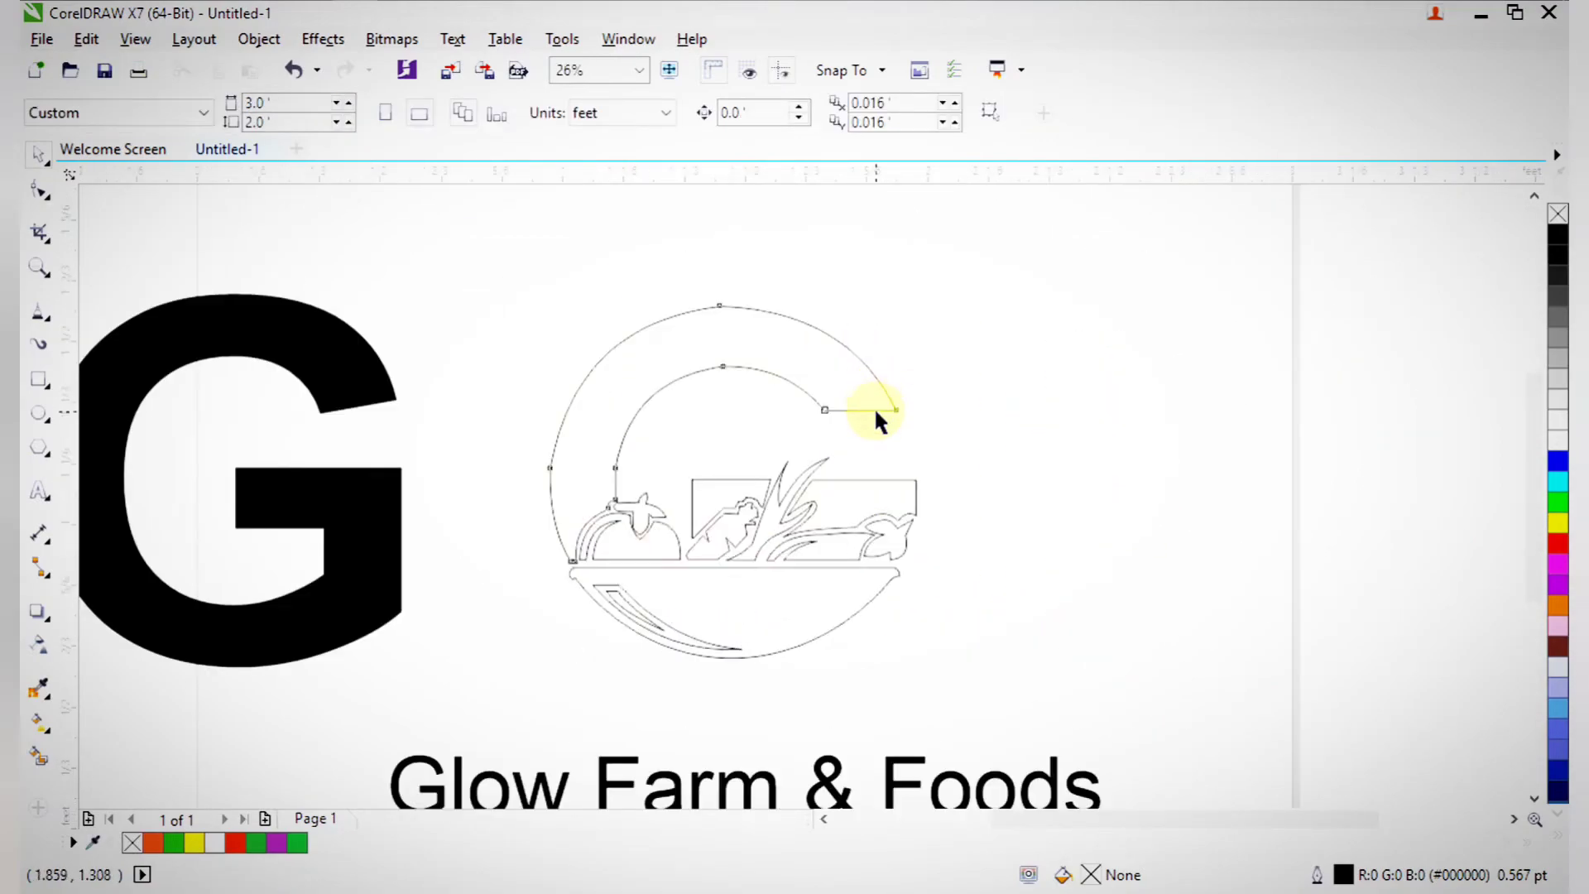
left_click(876, 408)
left_click(199, 843)
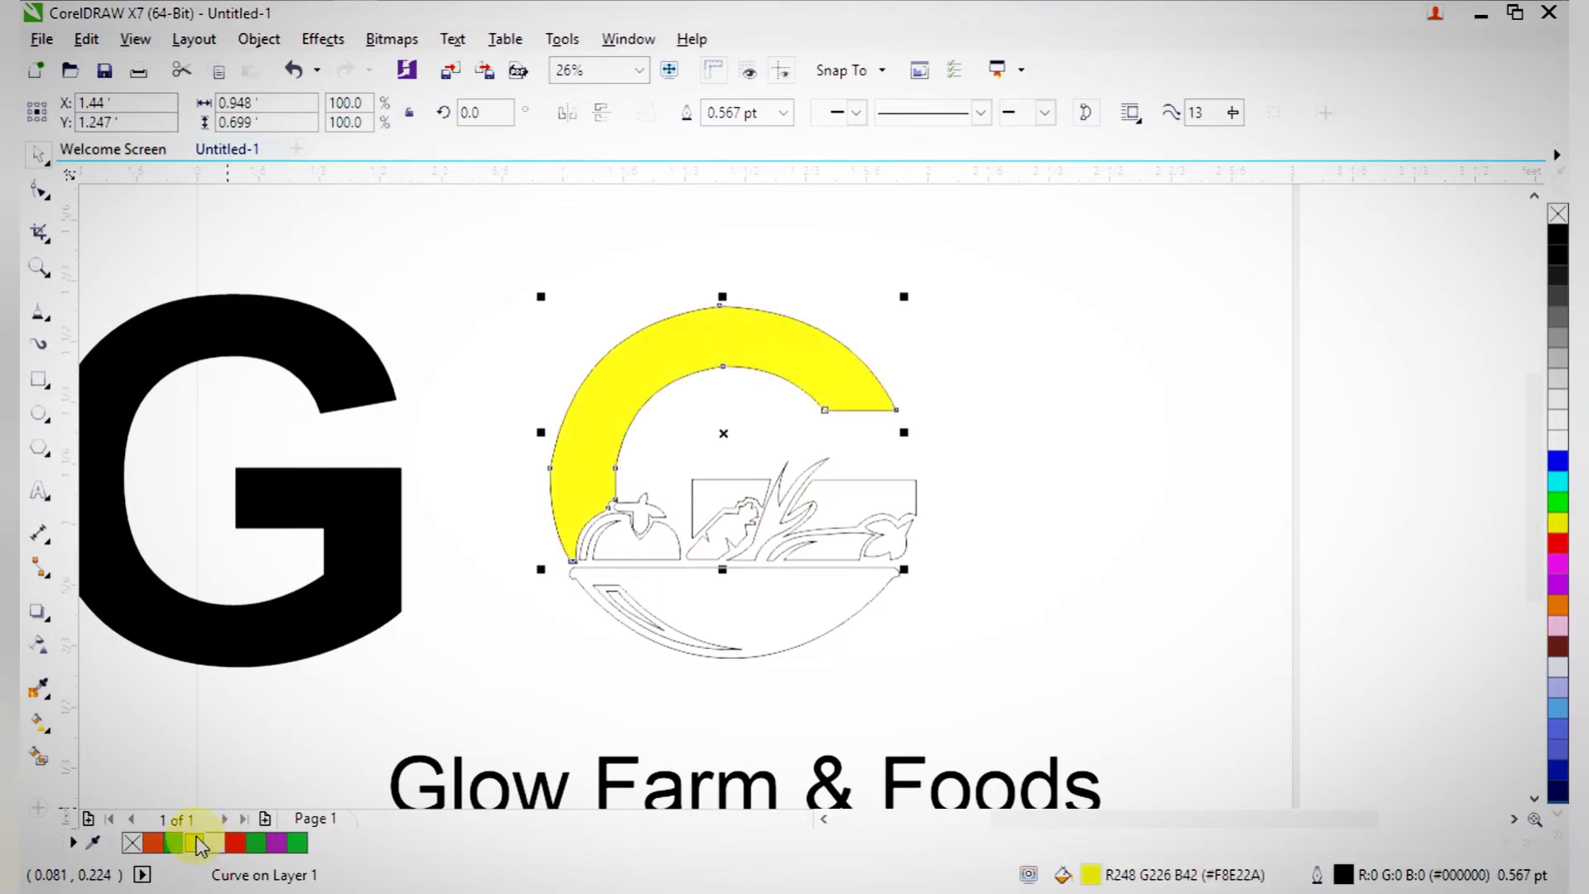
left_click(912, 498)
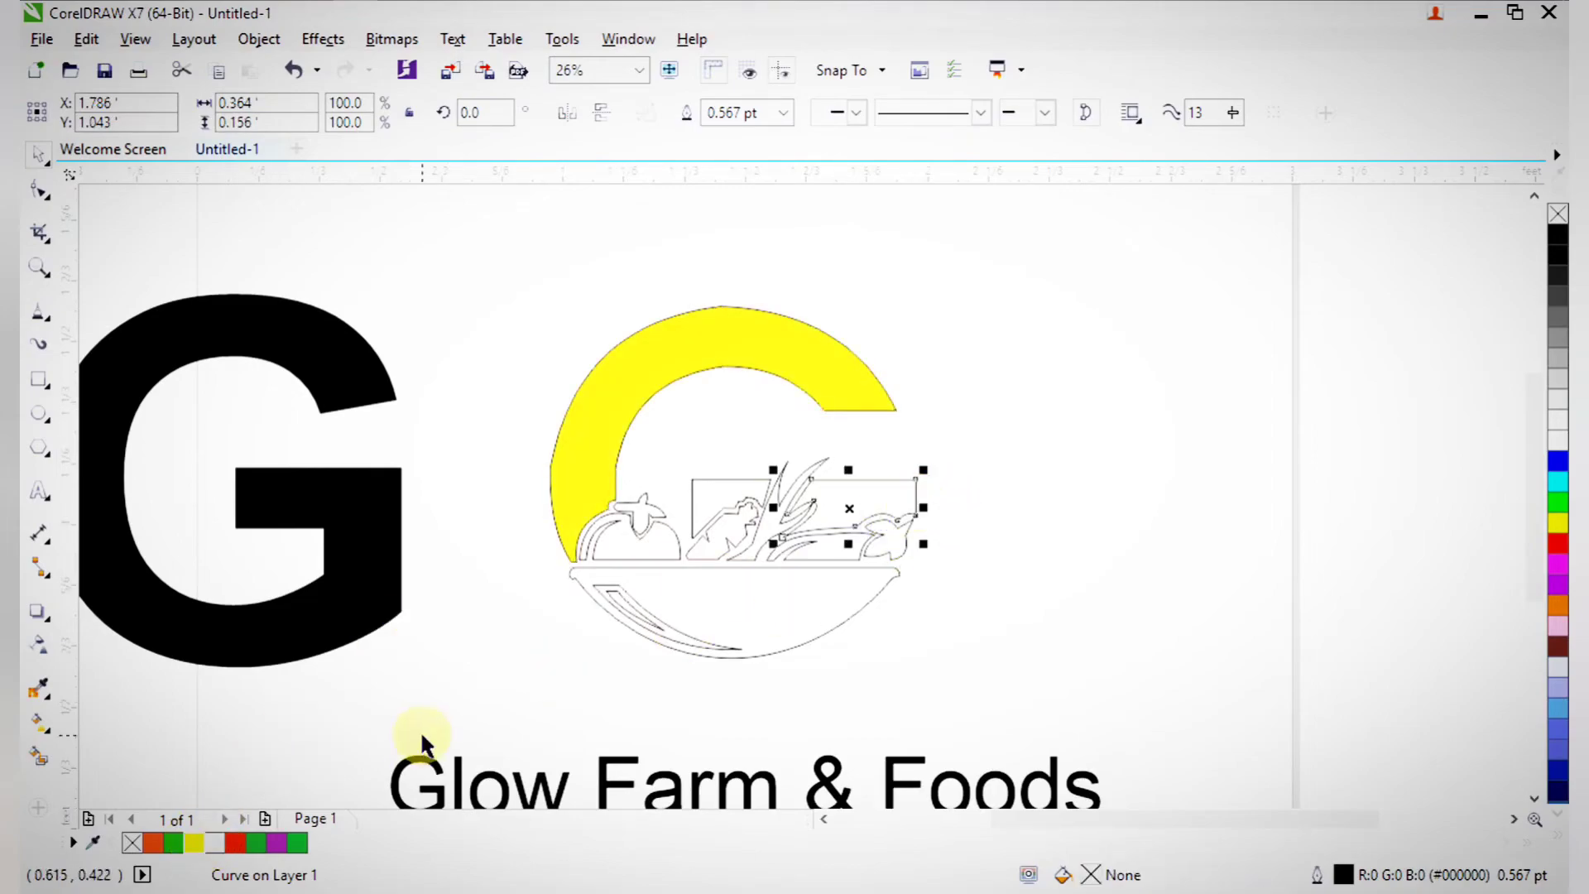
left_click(198, 843)
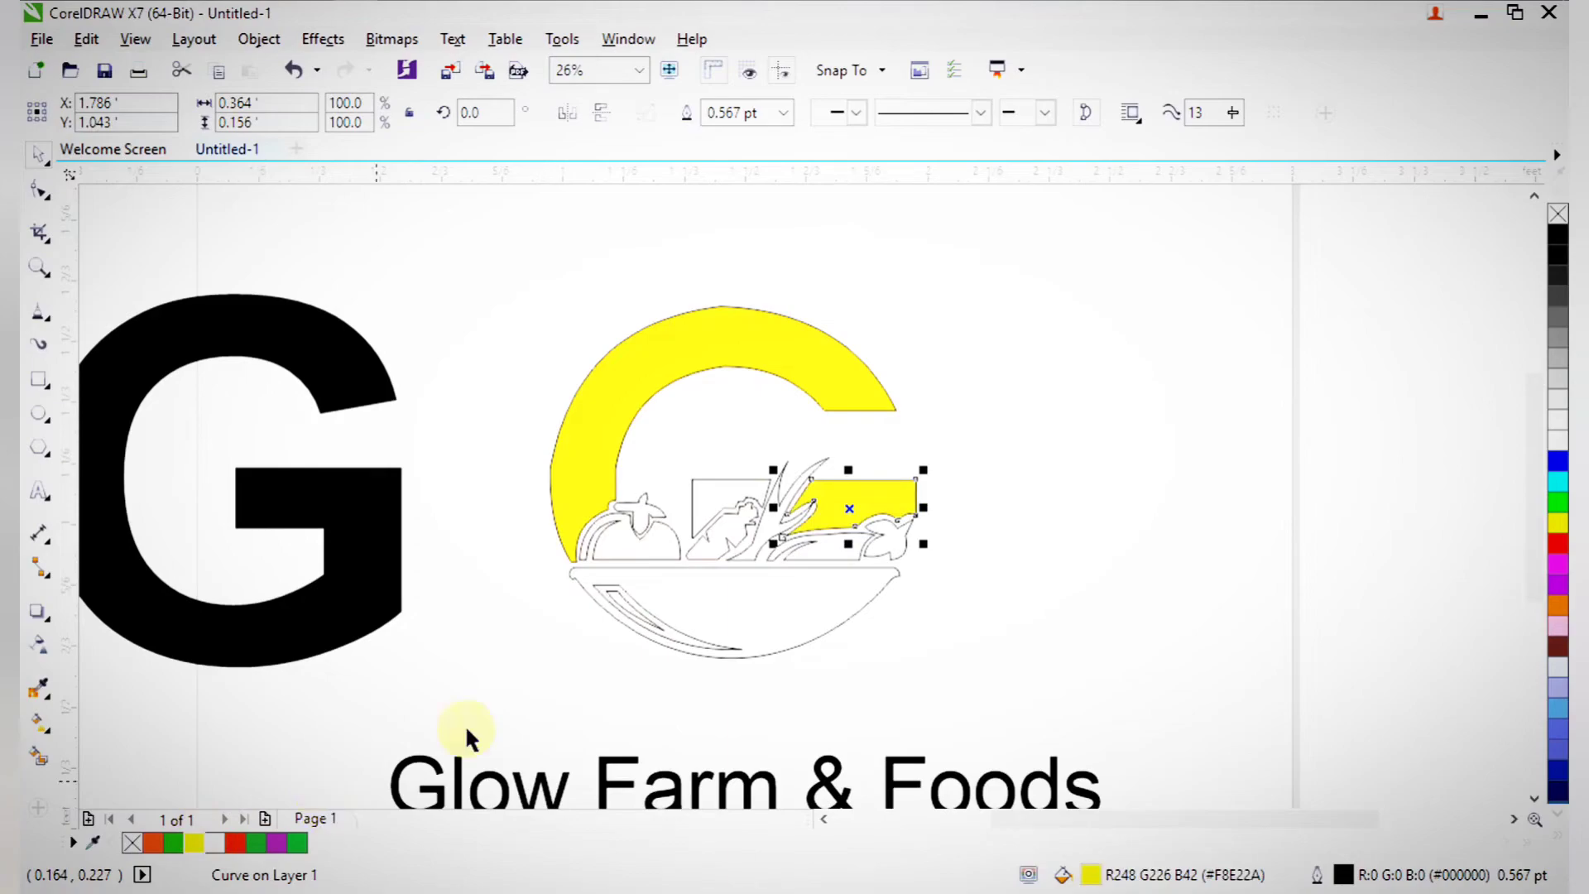
left_click(691, 520)
left_click(185, 842)
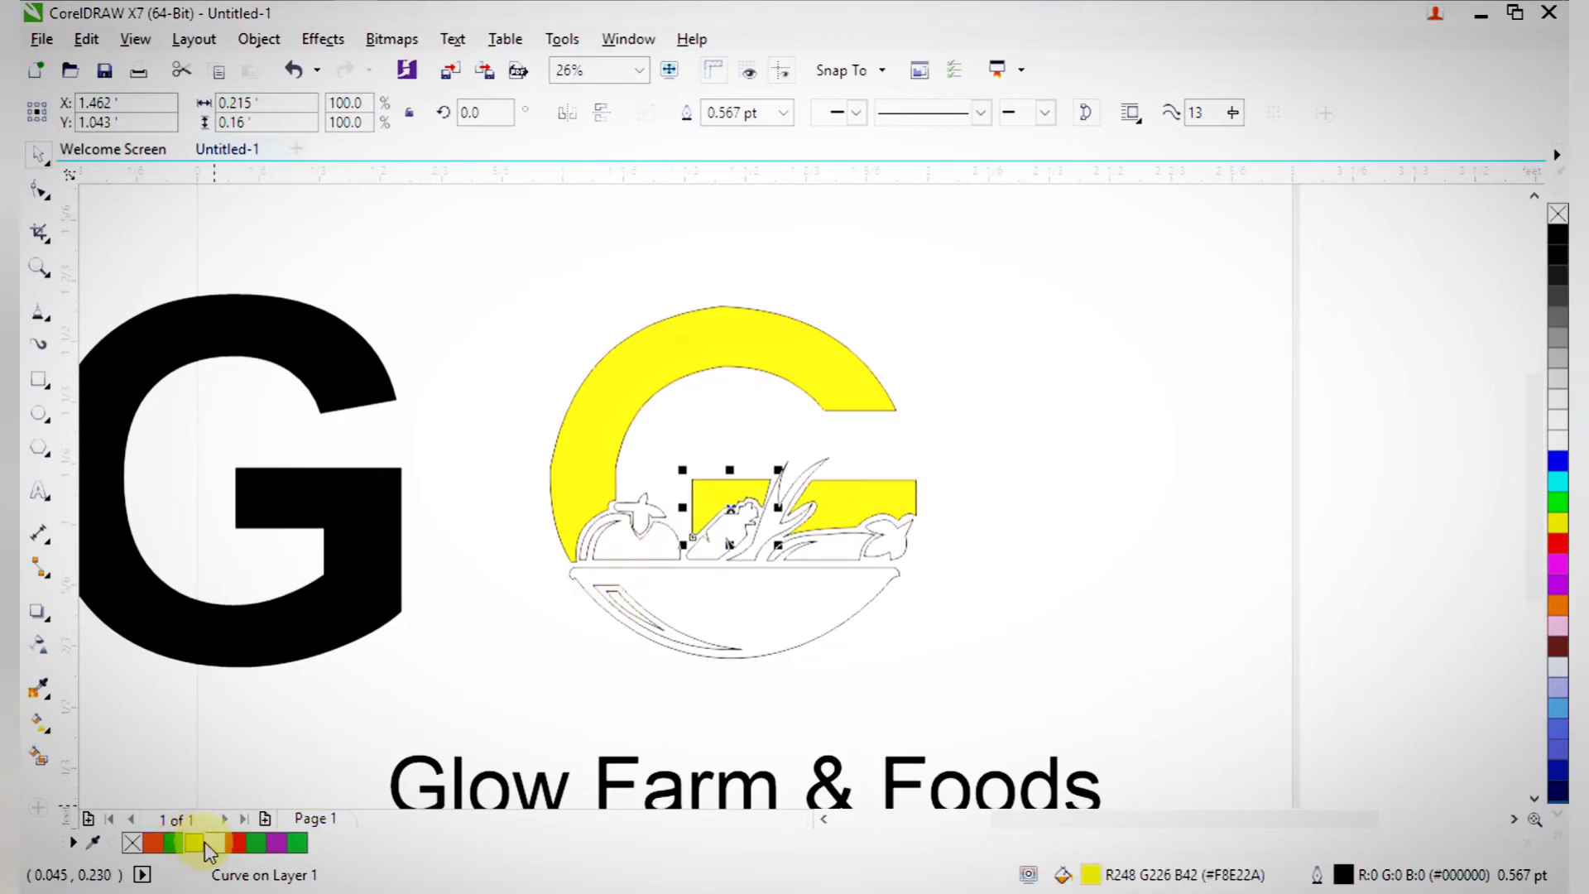
left_click(581, 633)
- Fill the tomato with orange and its leafy cap with green (#40B42B)
left_click(601, 566)
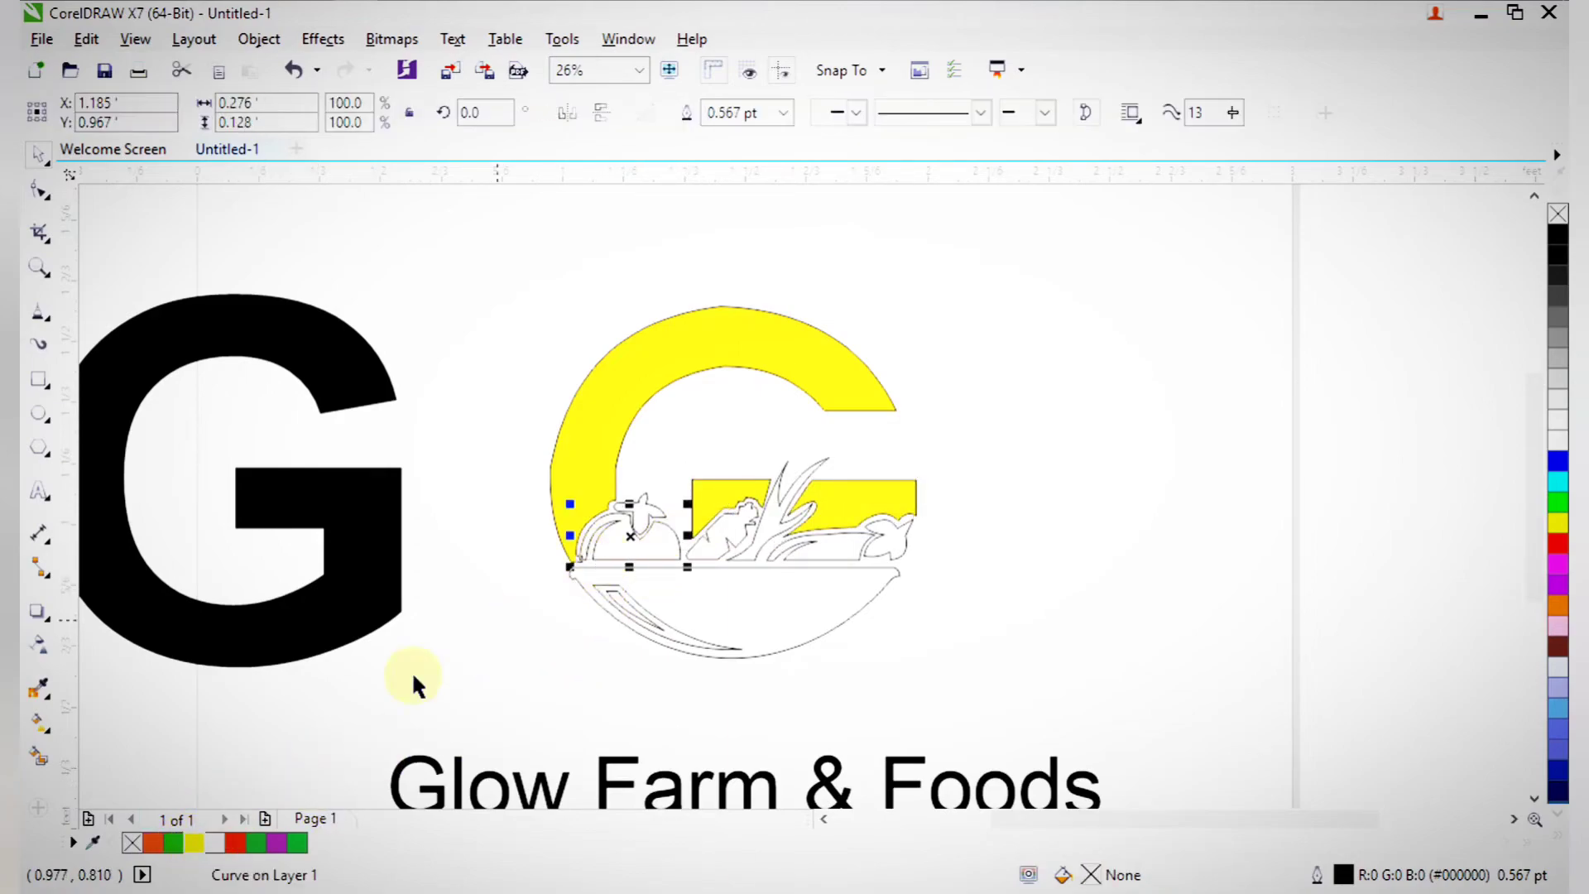
left_click(158, 841)
left_click(485, 639)
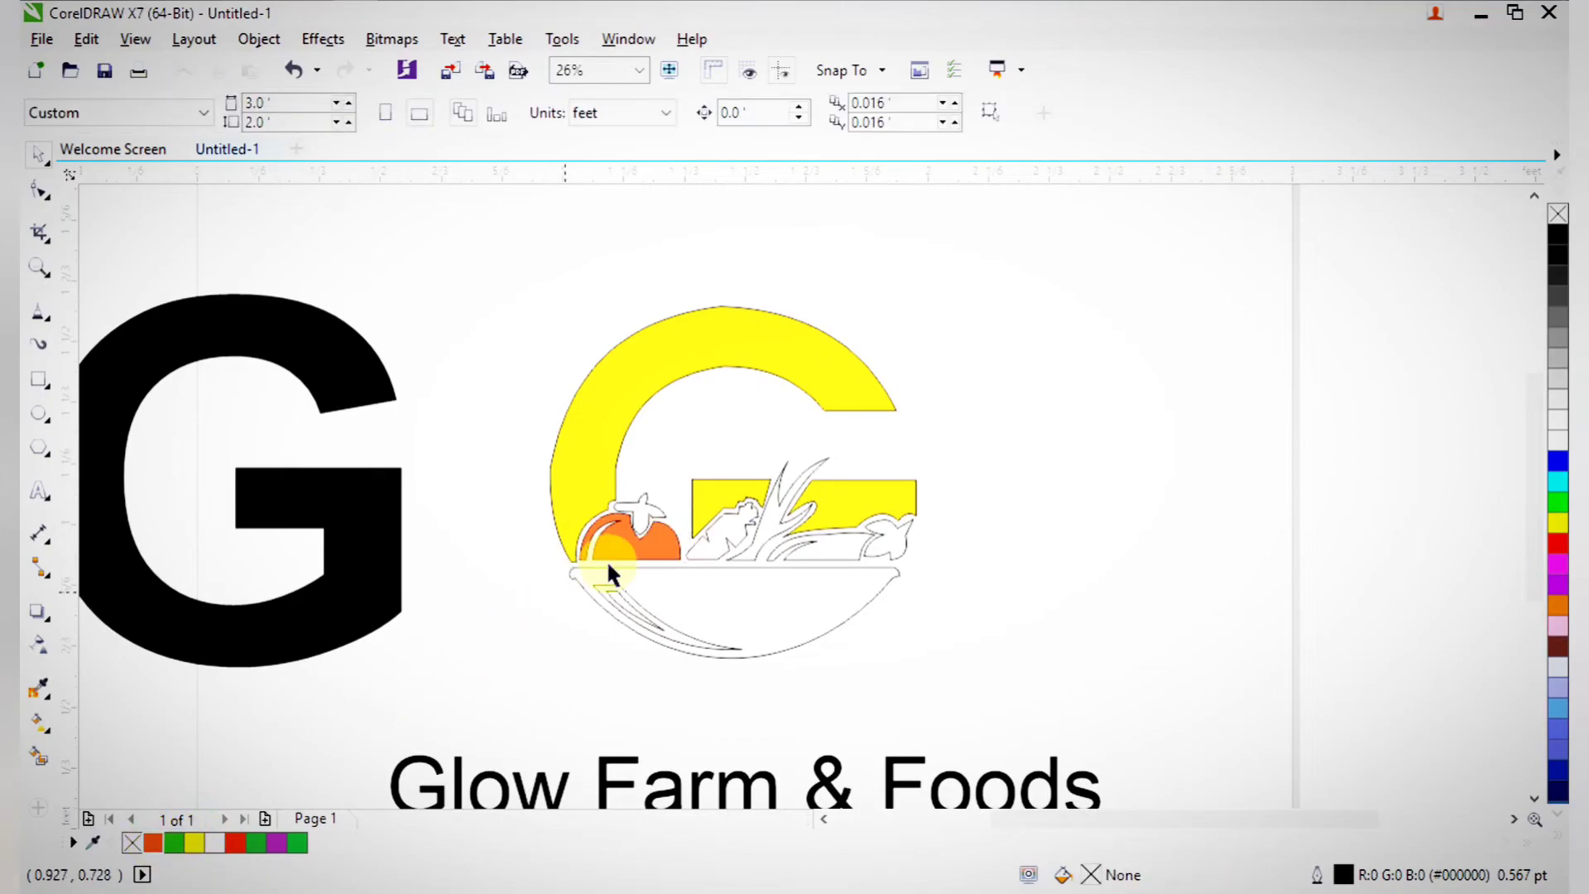
left_click(645, 534)
left_click(173, 842)
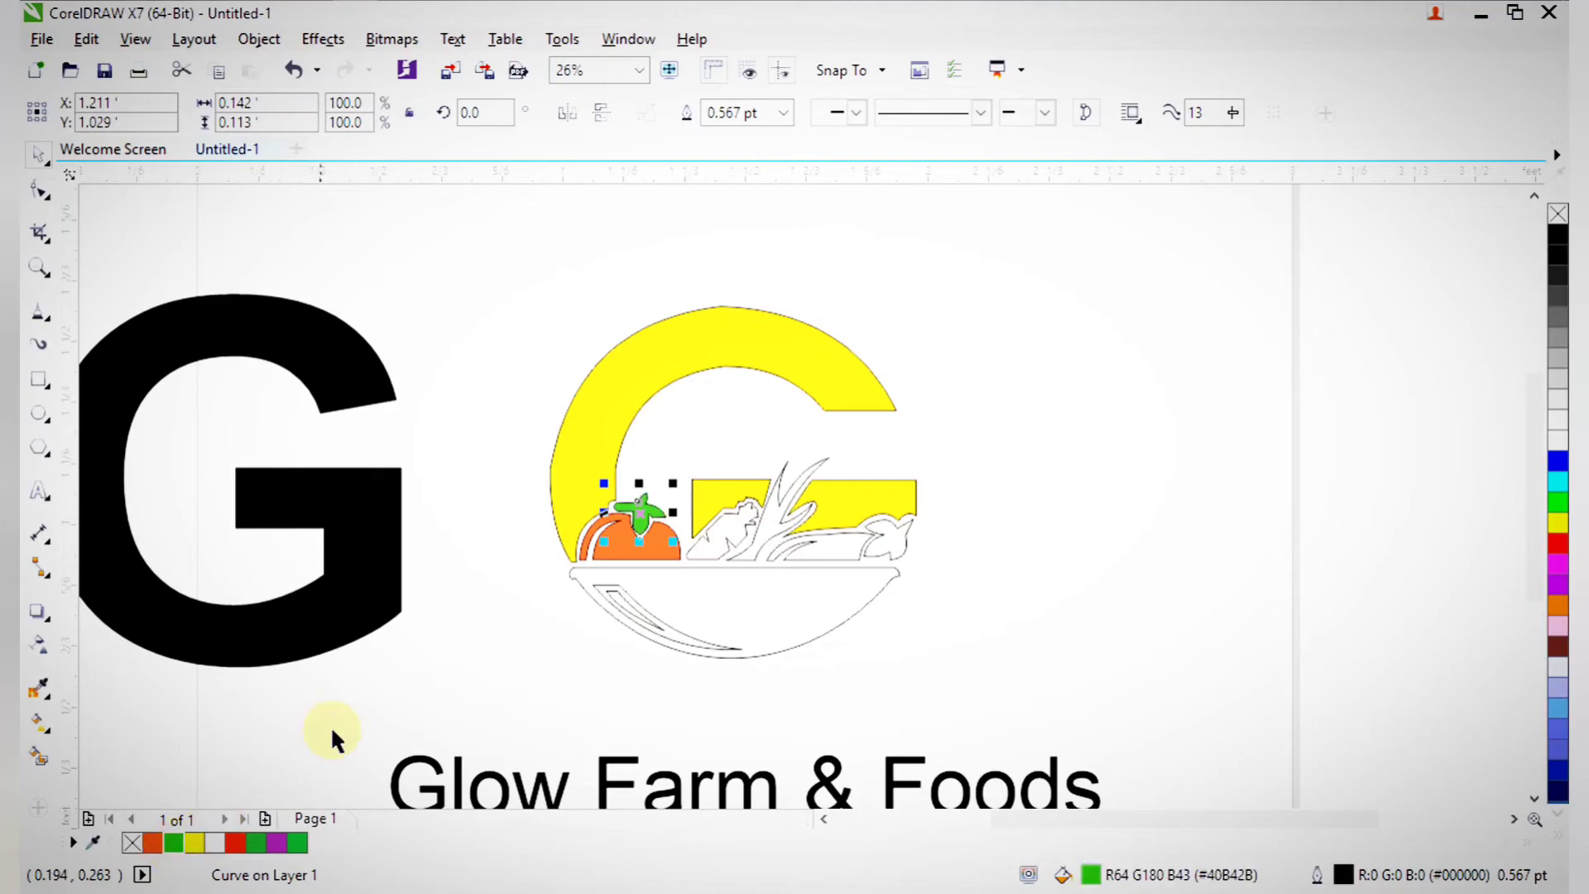
left_click(589, 631)
- Fill the carrot with orange-red and the long leaf beside it with green
left_click(737, 539)
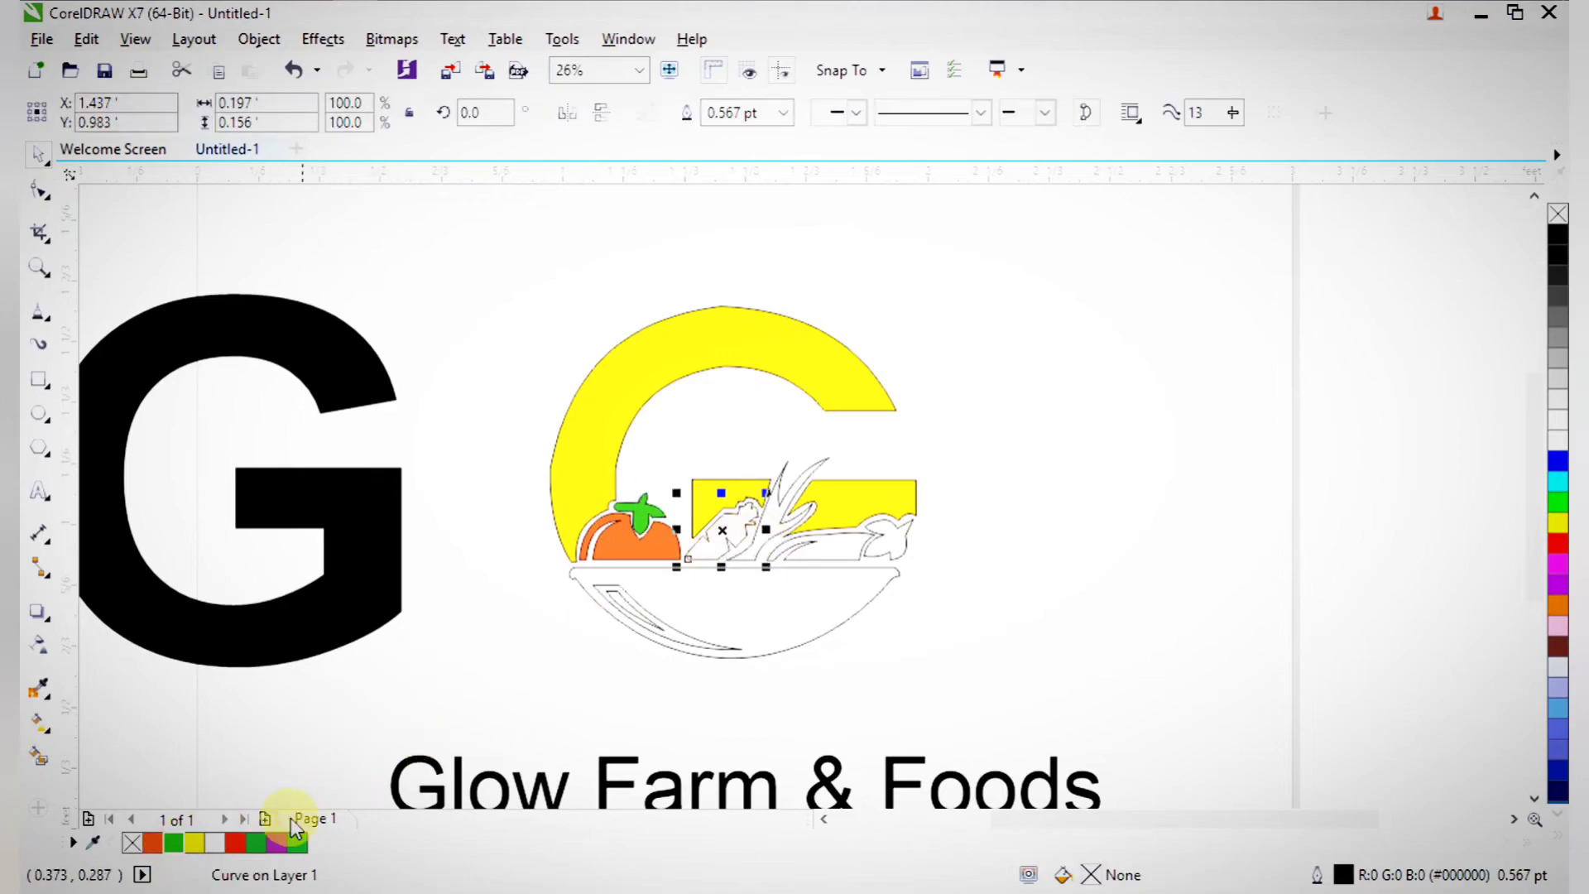
left_click(240, 842)
left_click(793, 529)
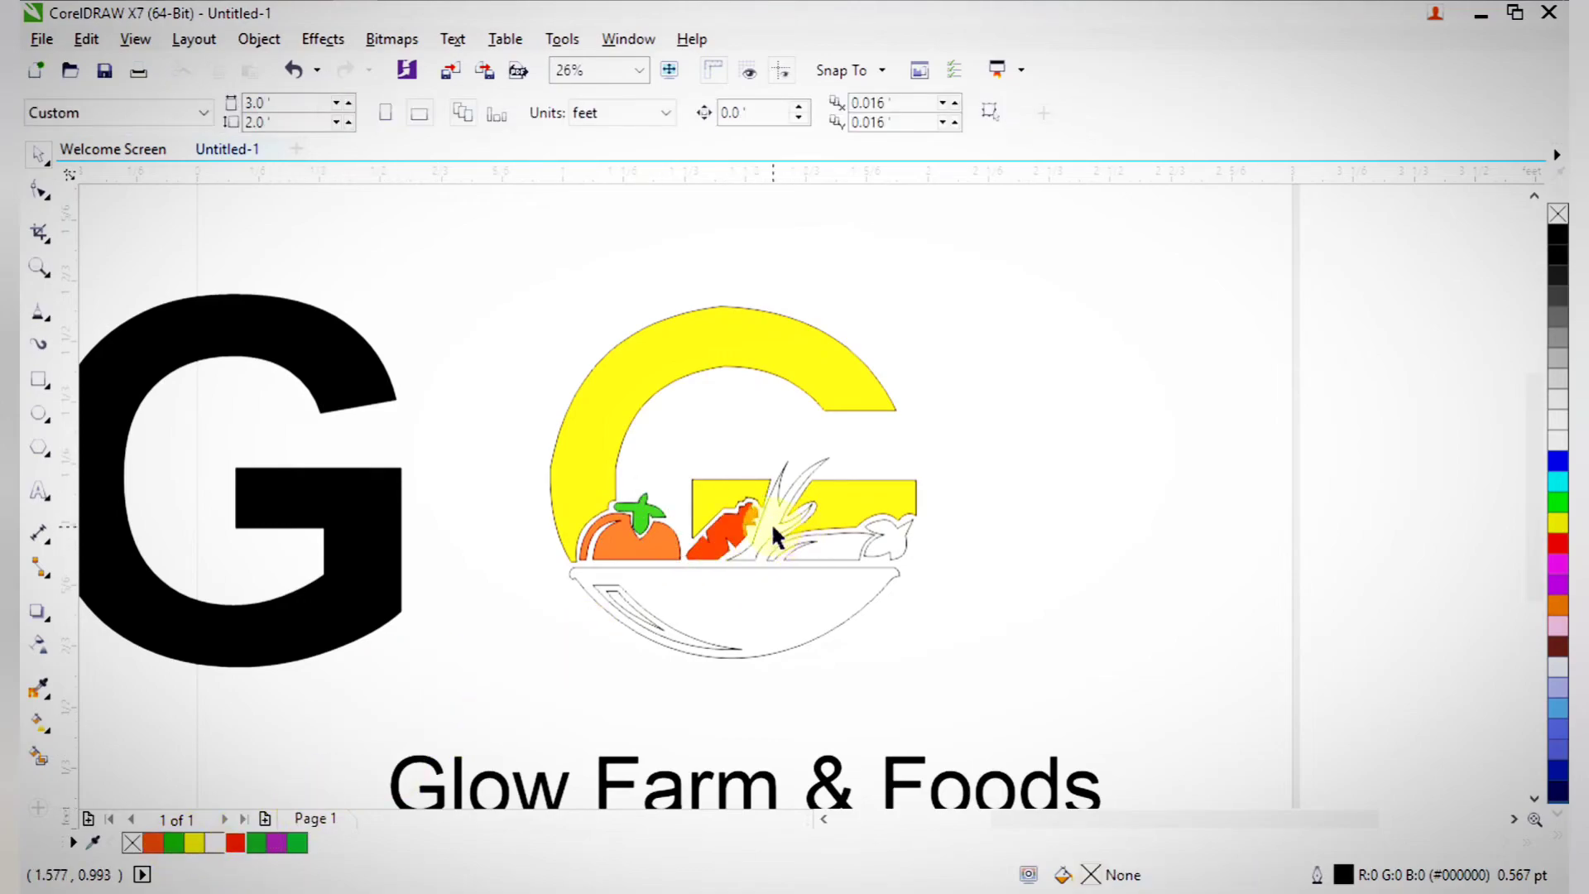
left_click(771, 526)
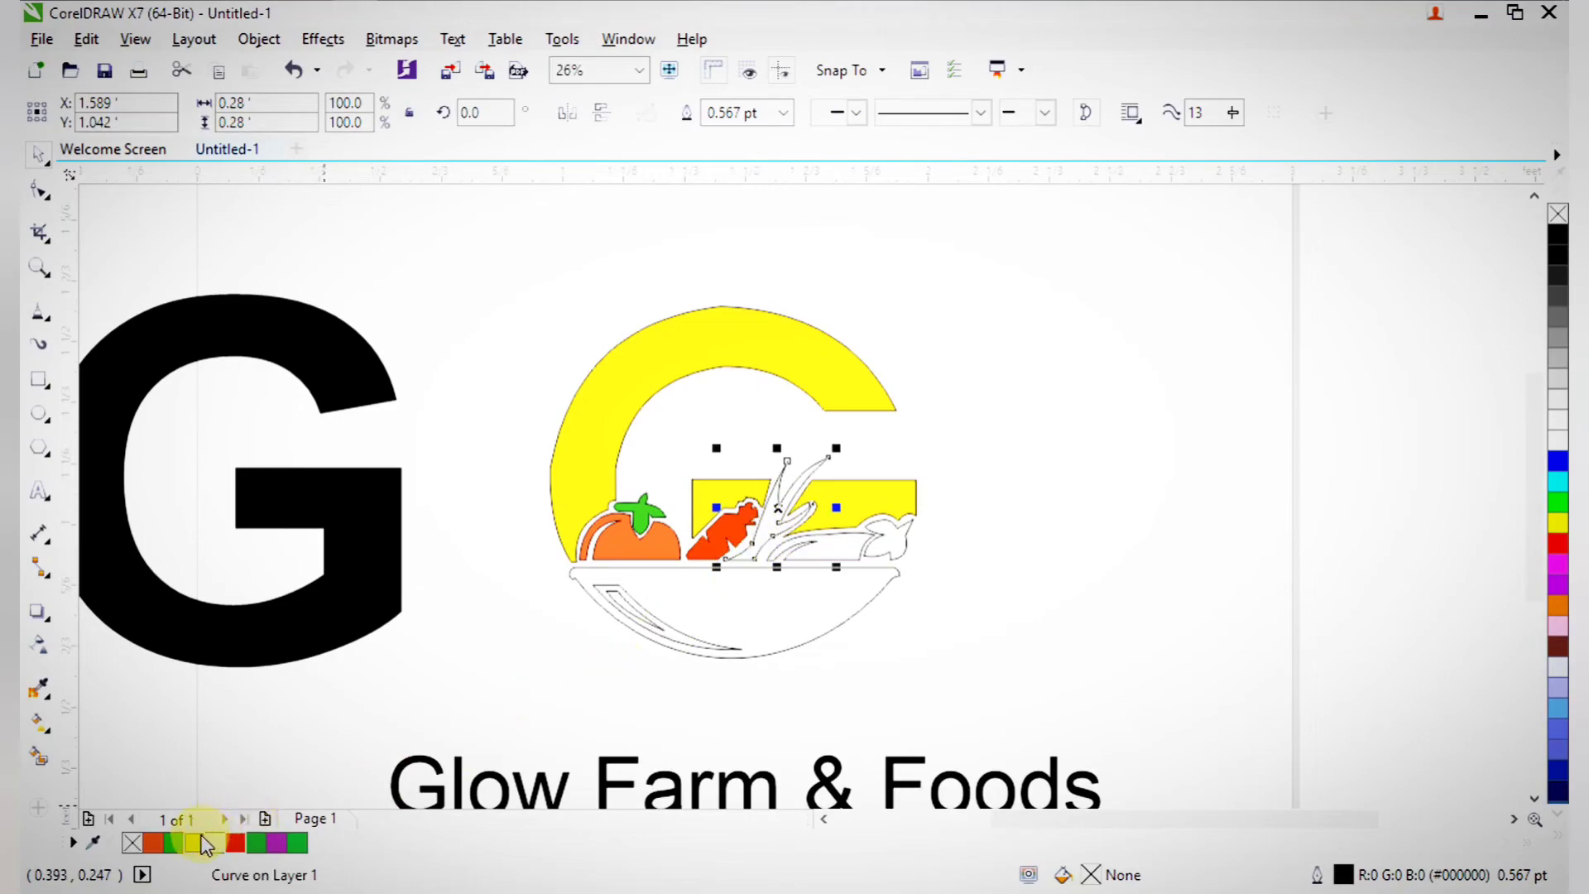
left_click(297, 842)
left_click(456, 703)
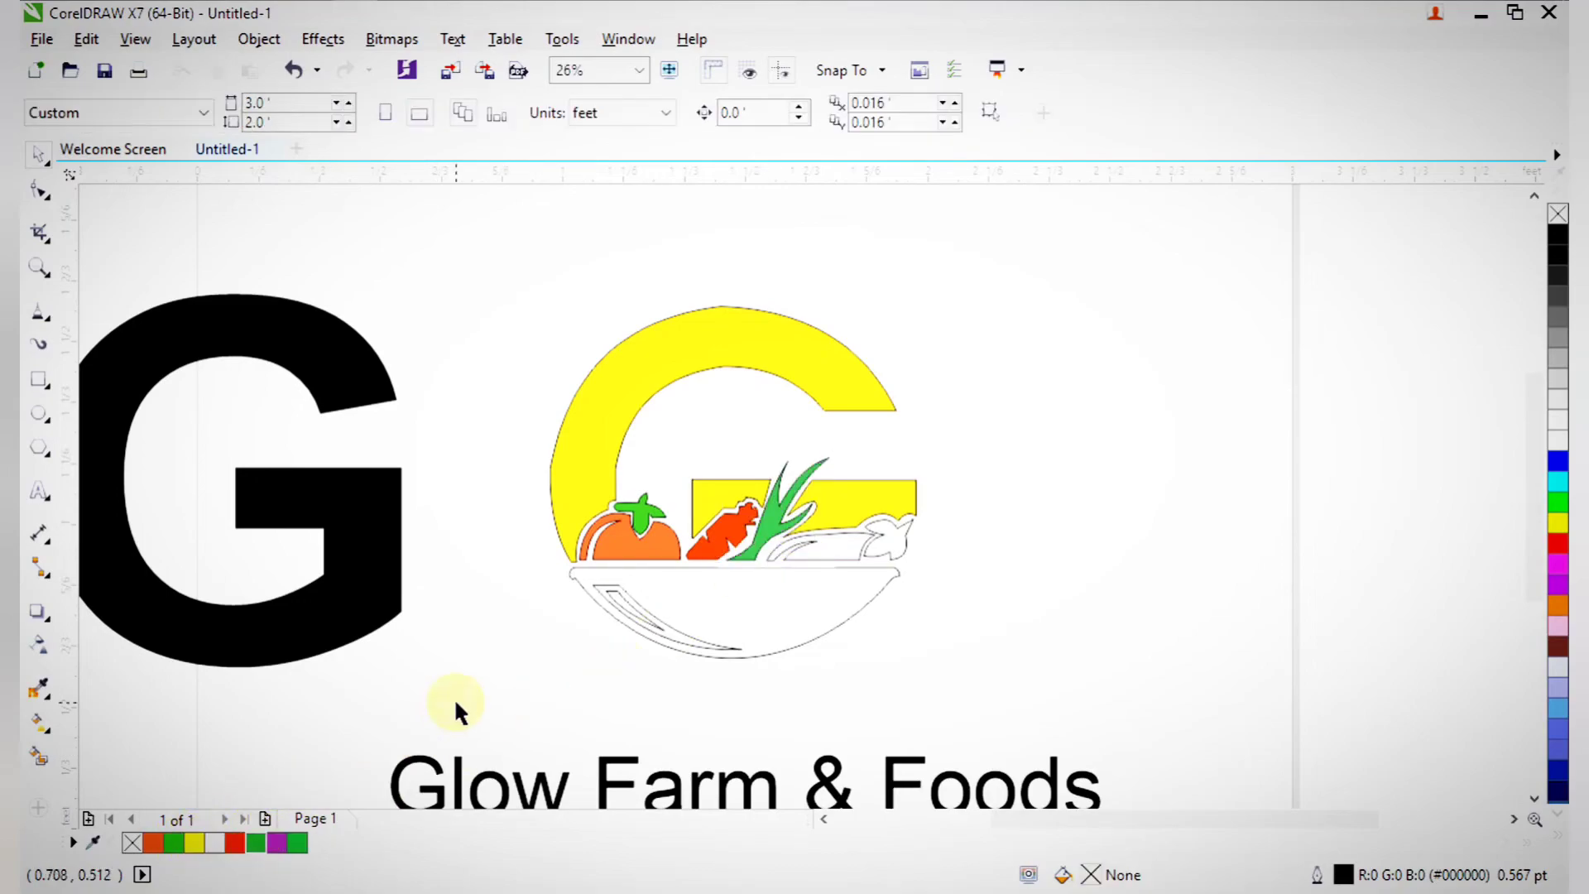
- Fill the eggplant body with purple and its cap with green (#34AF45)
left_click(826, 555)
left_click_drag(275, 846, 852, 566)
left_click(899, 562)
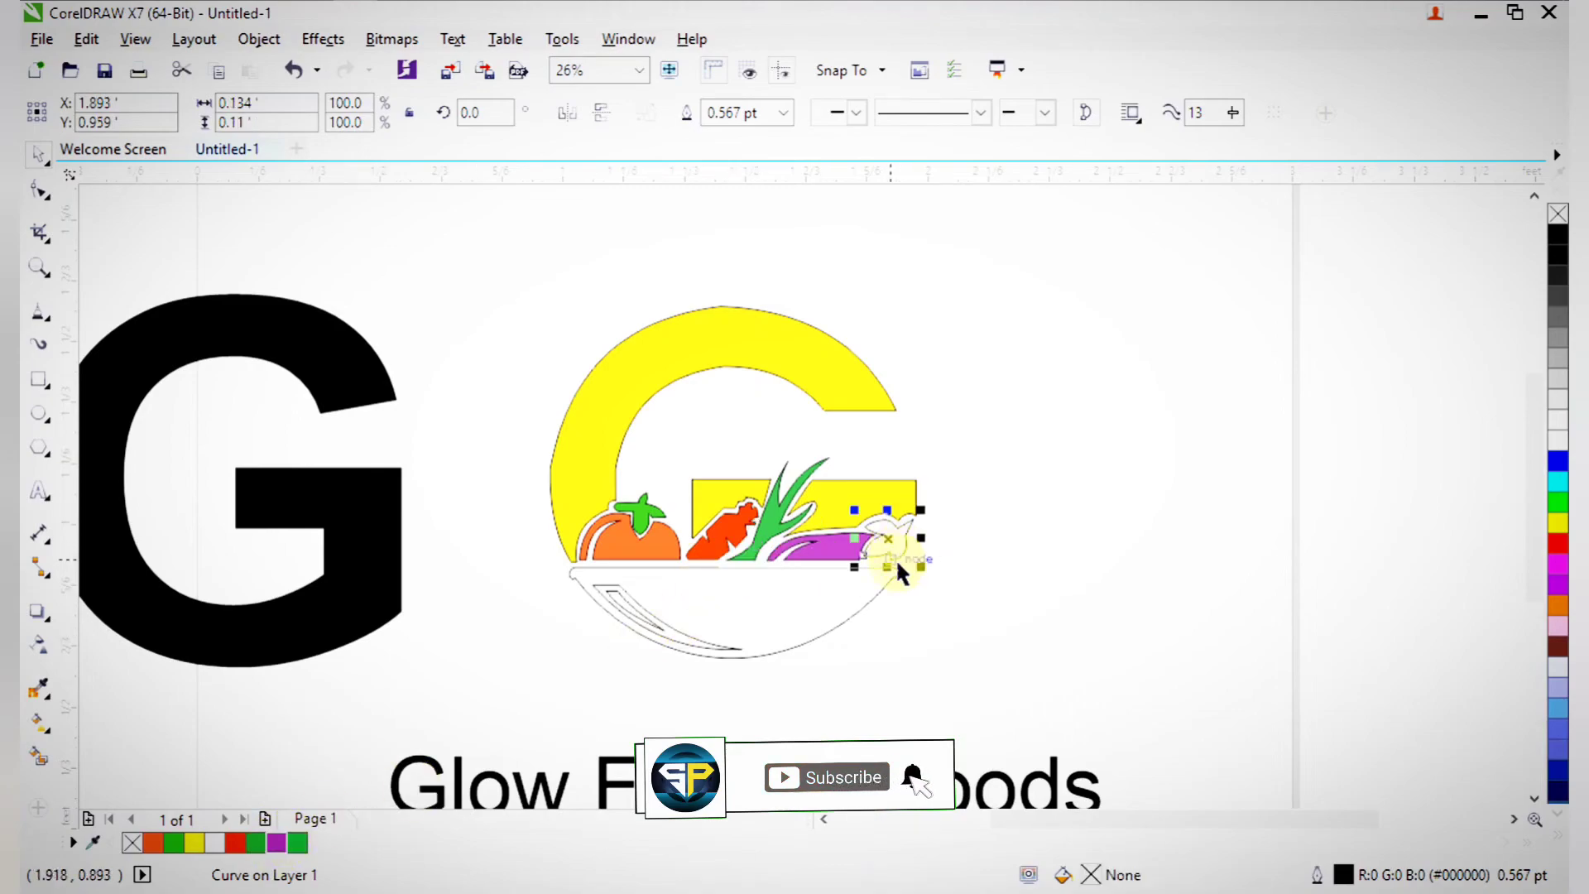
left_click(305, 844)
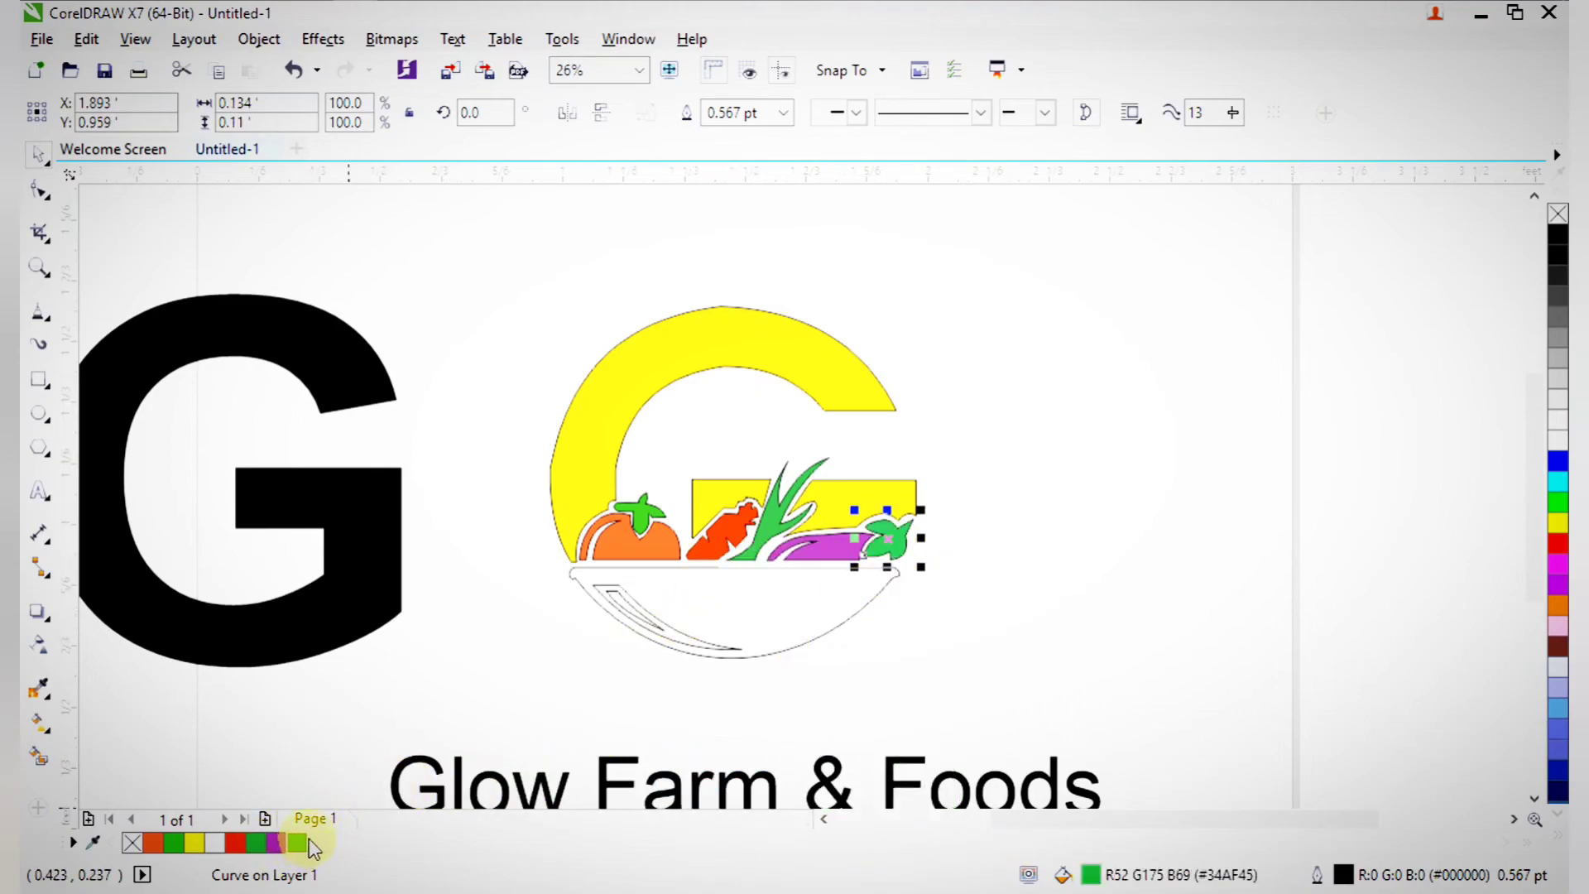
left_click(470, 669)
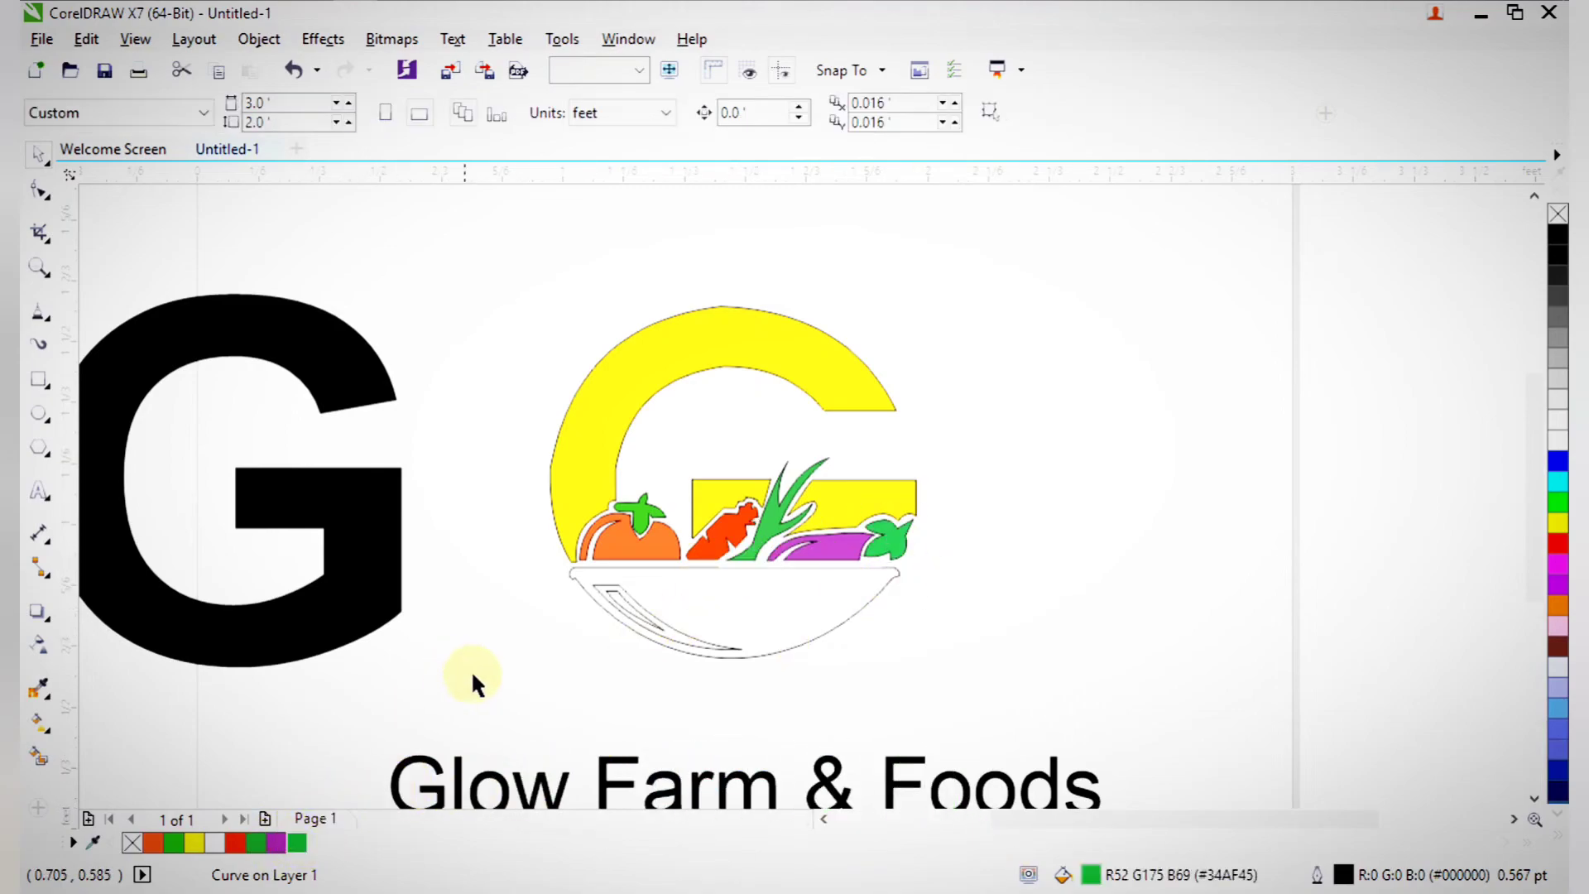
- Fill the bowl with light grey (#E6E6E6)
left_click(759, 654)
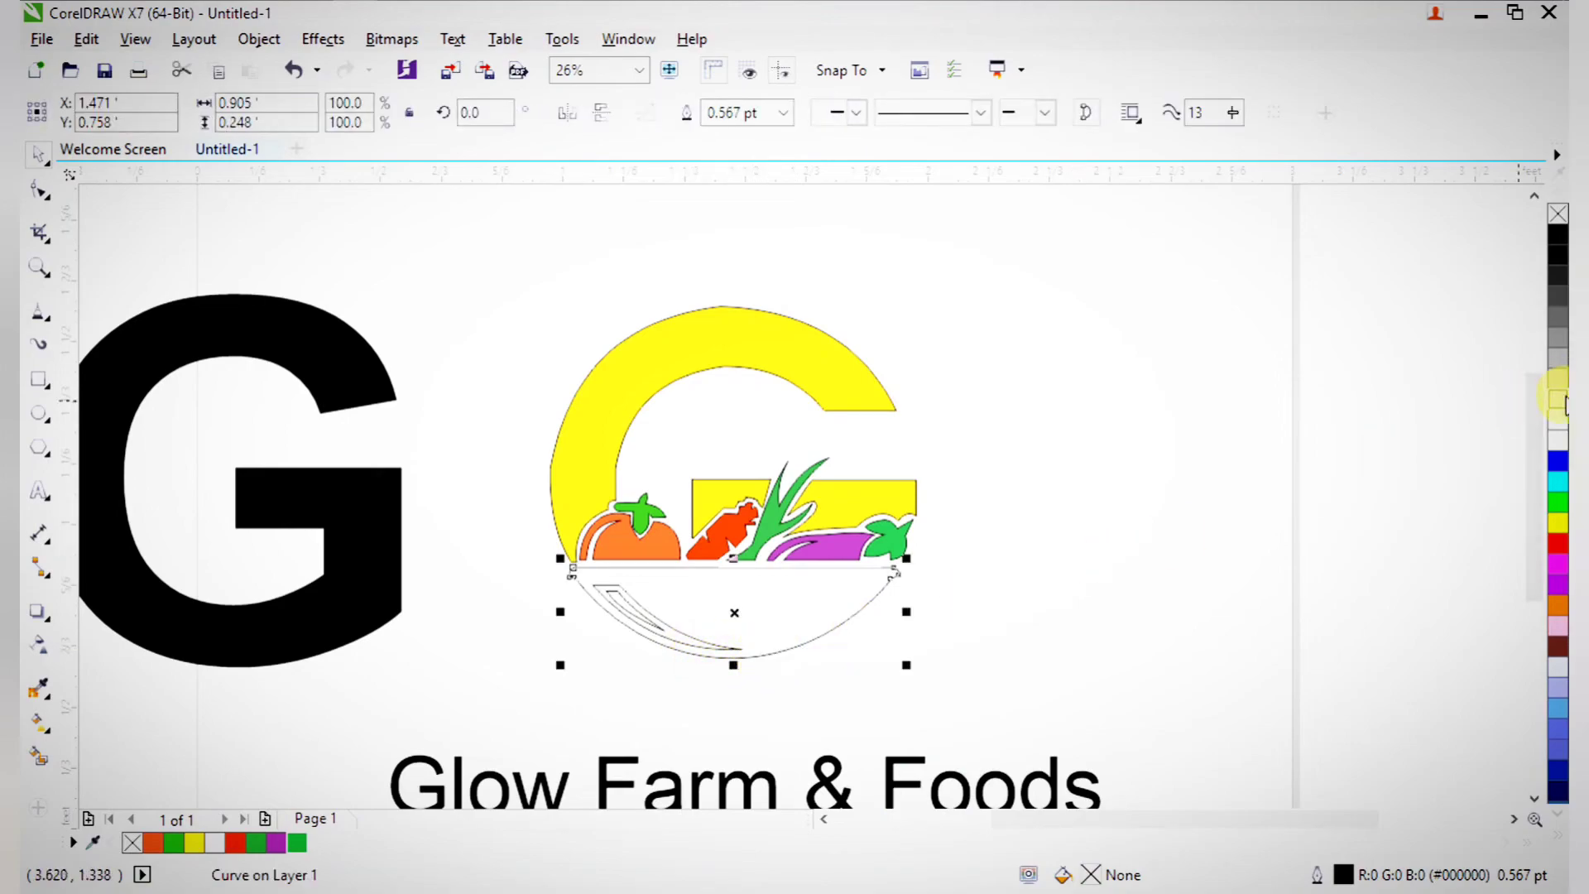
left_click(1559, 420)
left_click(1027, 595)
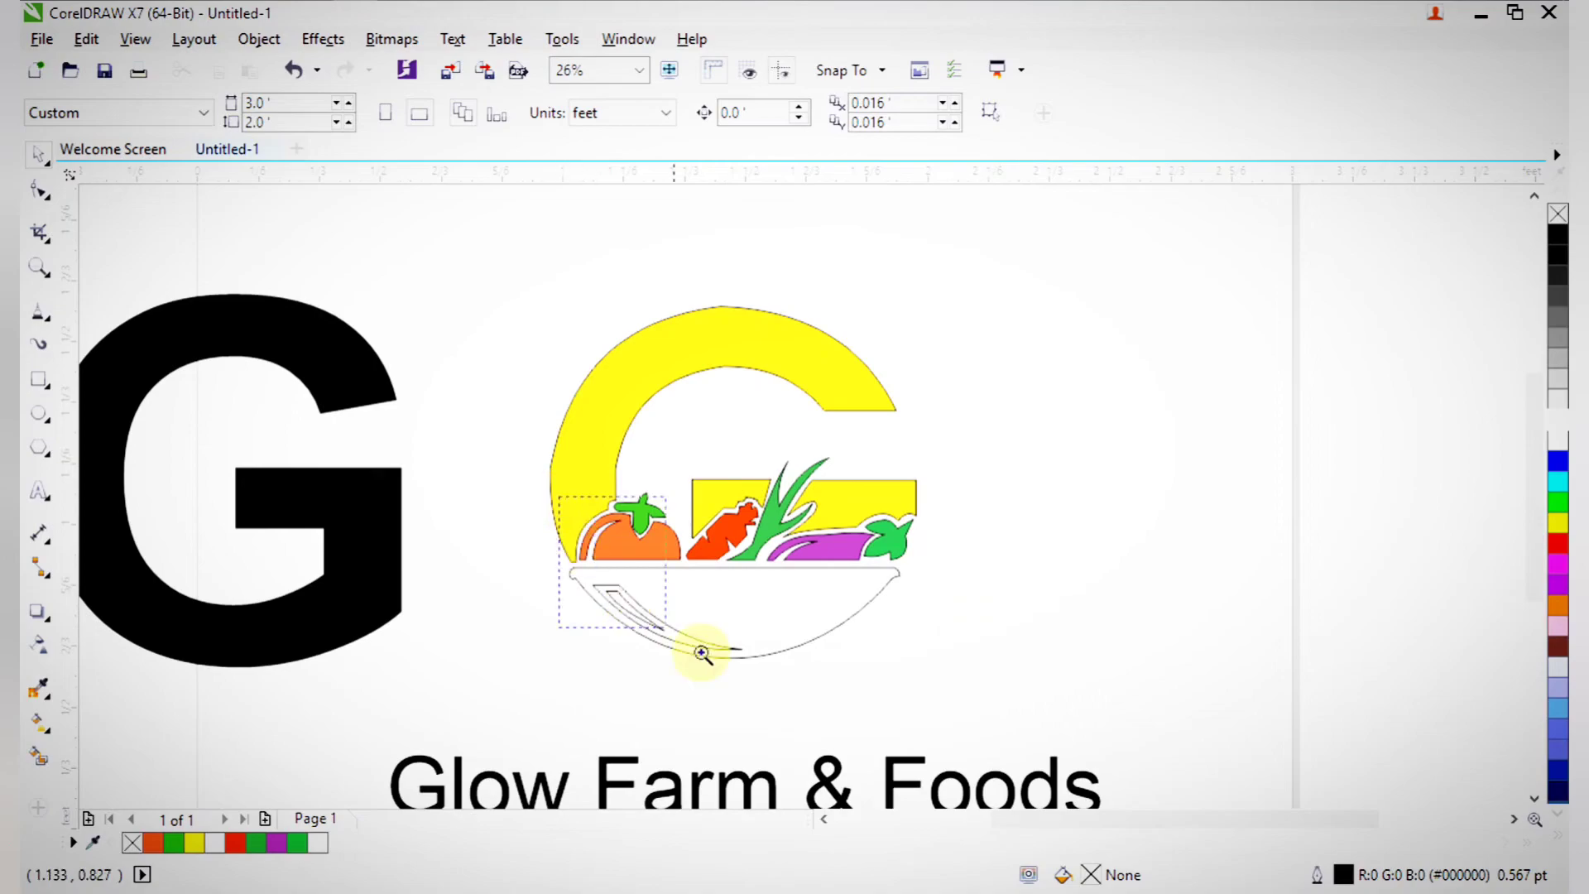
scroll(778, 672, "up", 3)
left_click(855, 662)
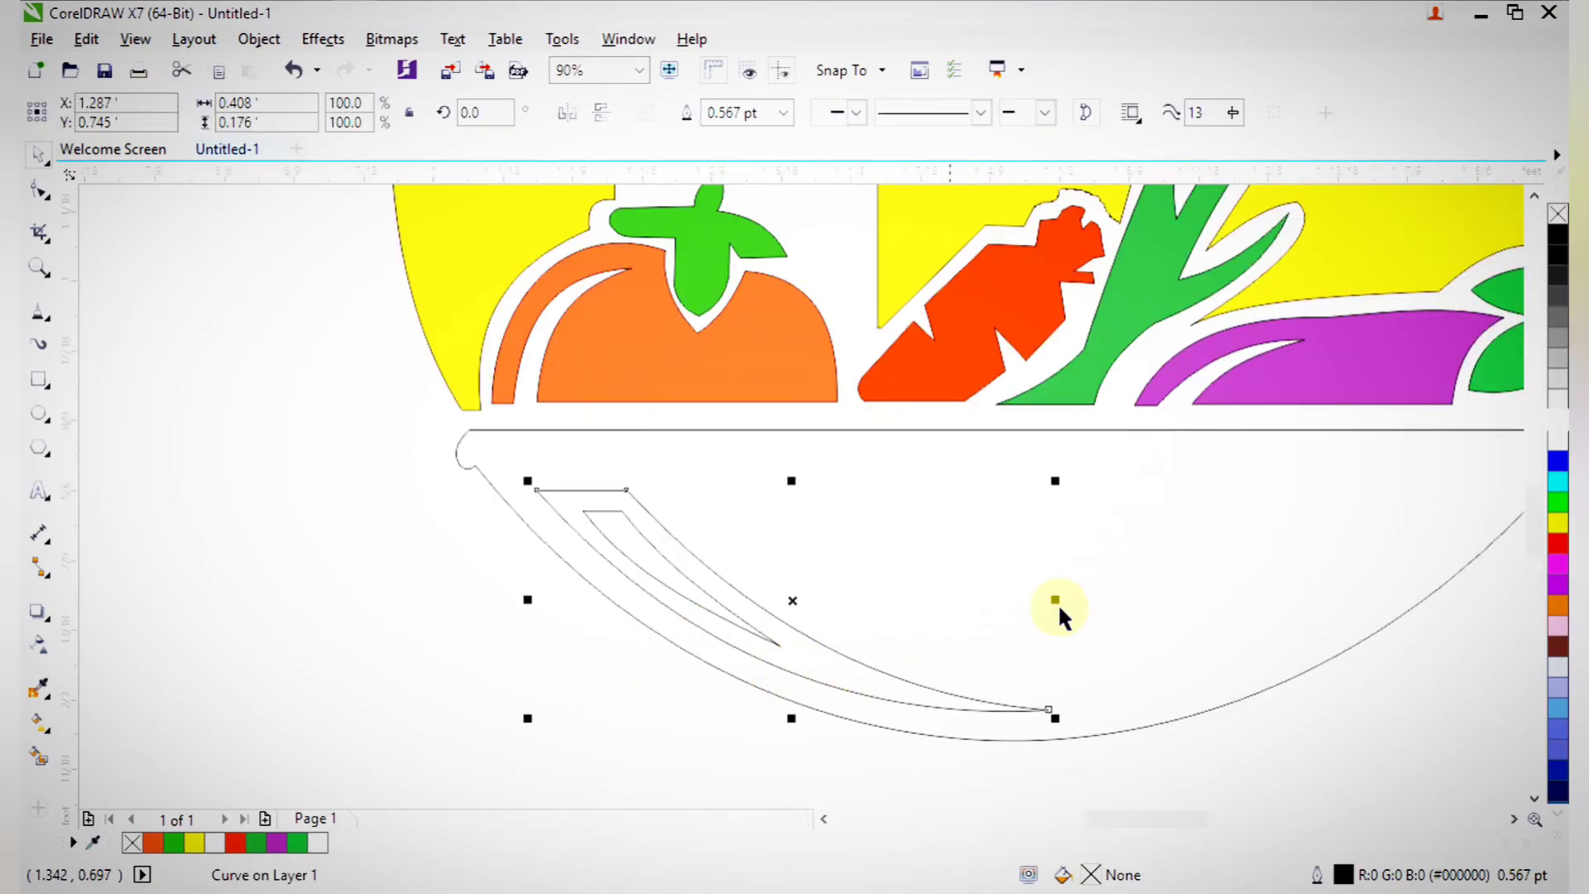
left_click(1561, 238)
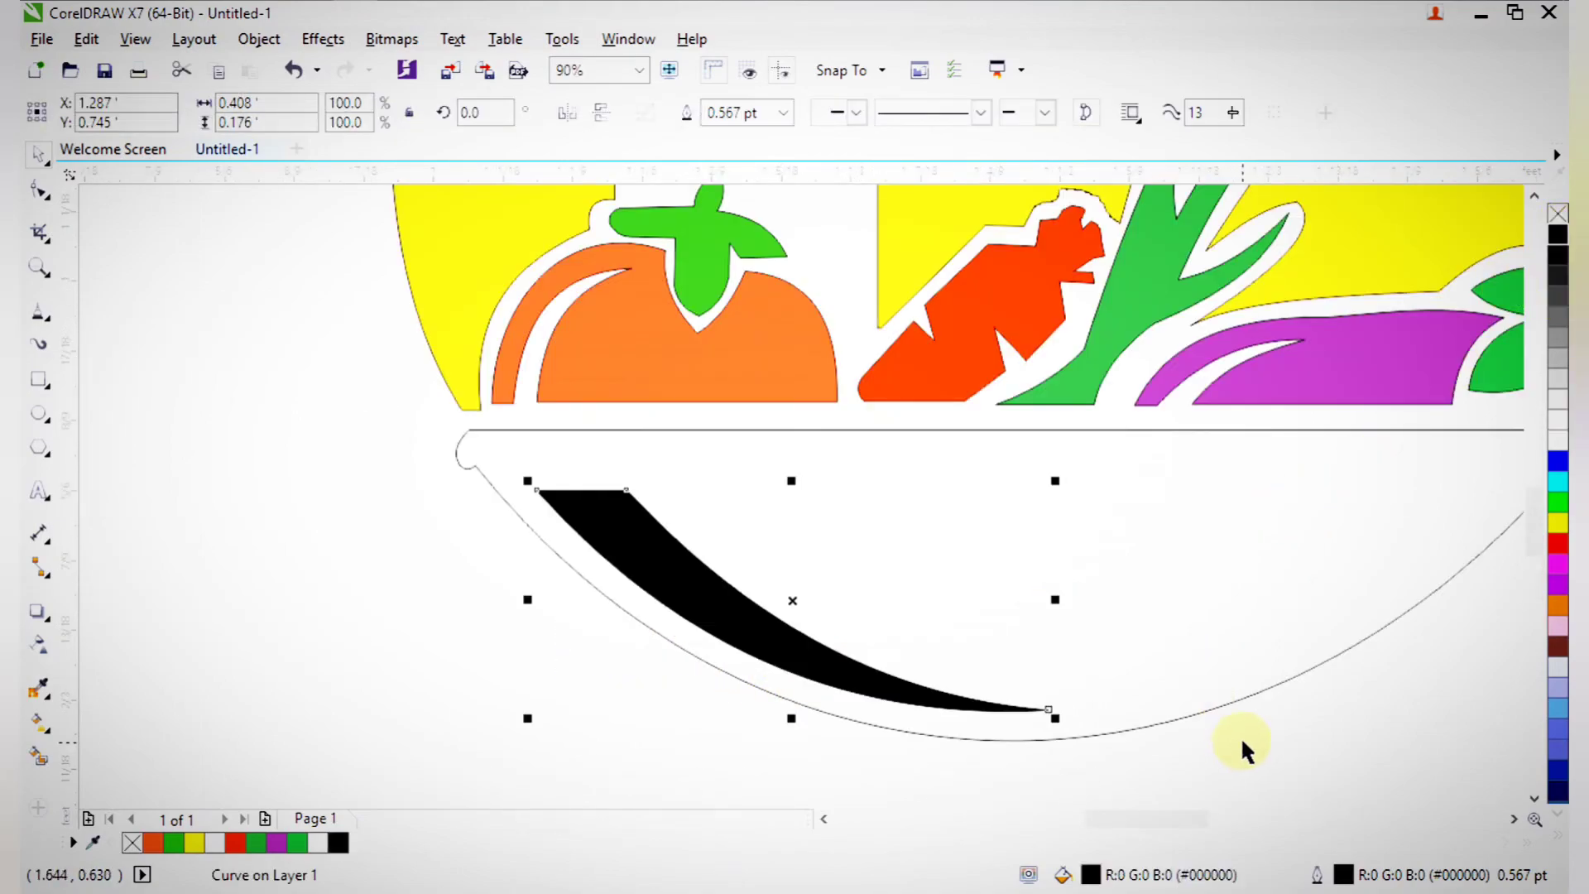
key("ctrl+z")
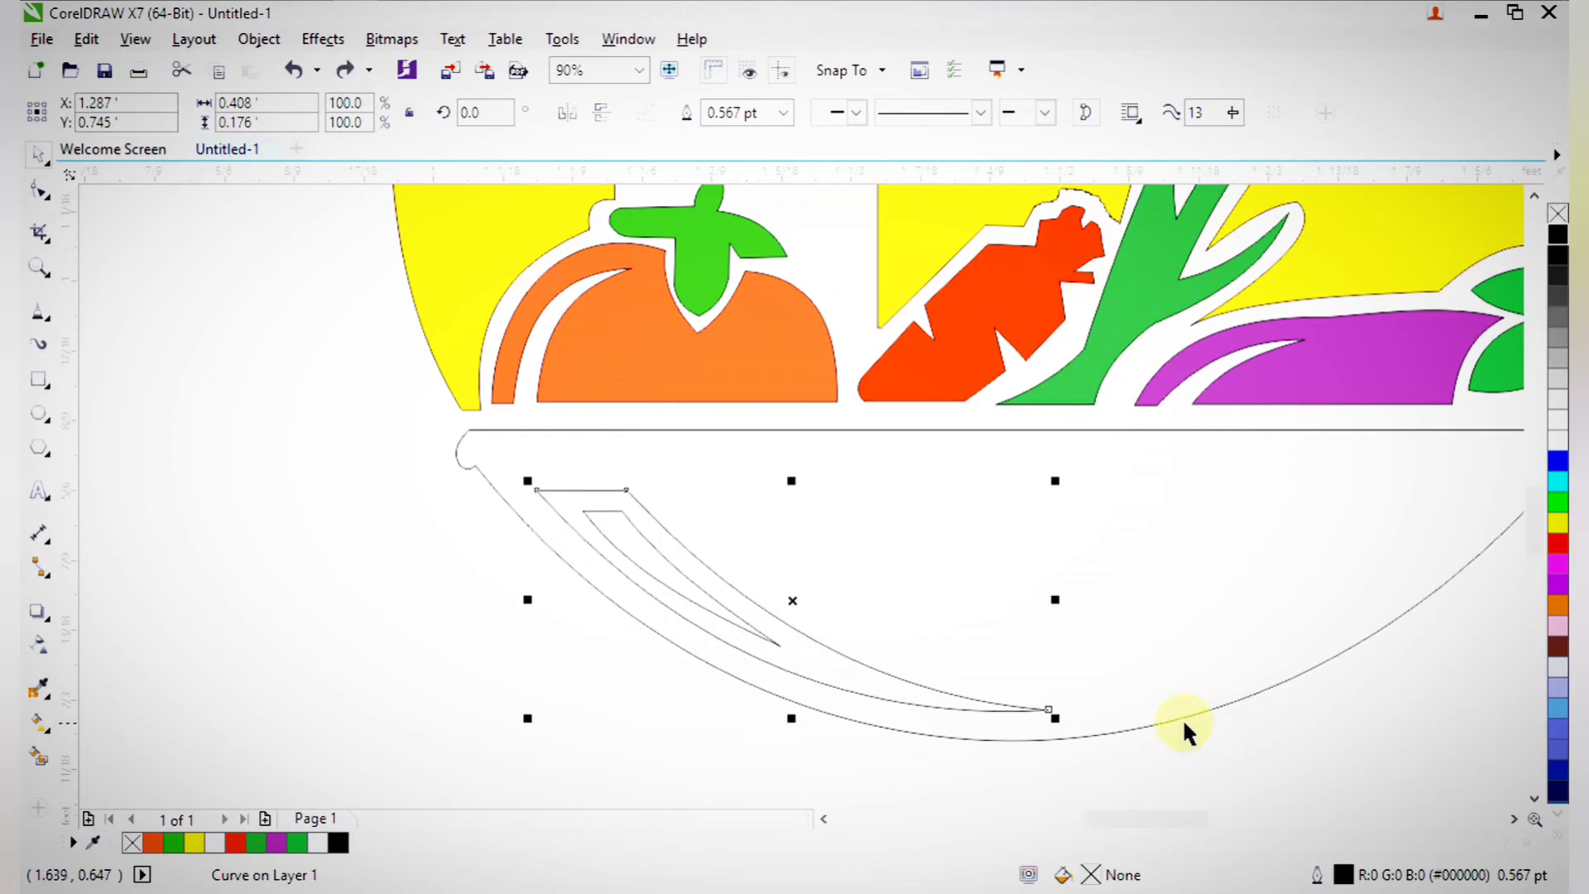
left_click(1236, 750)
- Fill the bowl's small inner sliver with yellow and the larger sliver with black, placing the black one behind the yellow
left_click(773, 640)
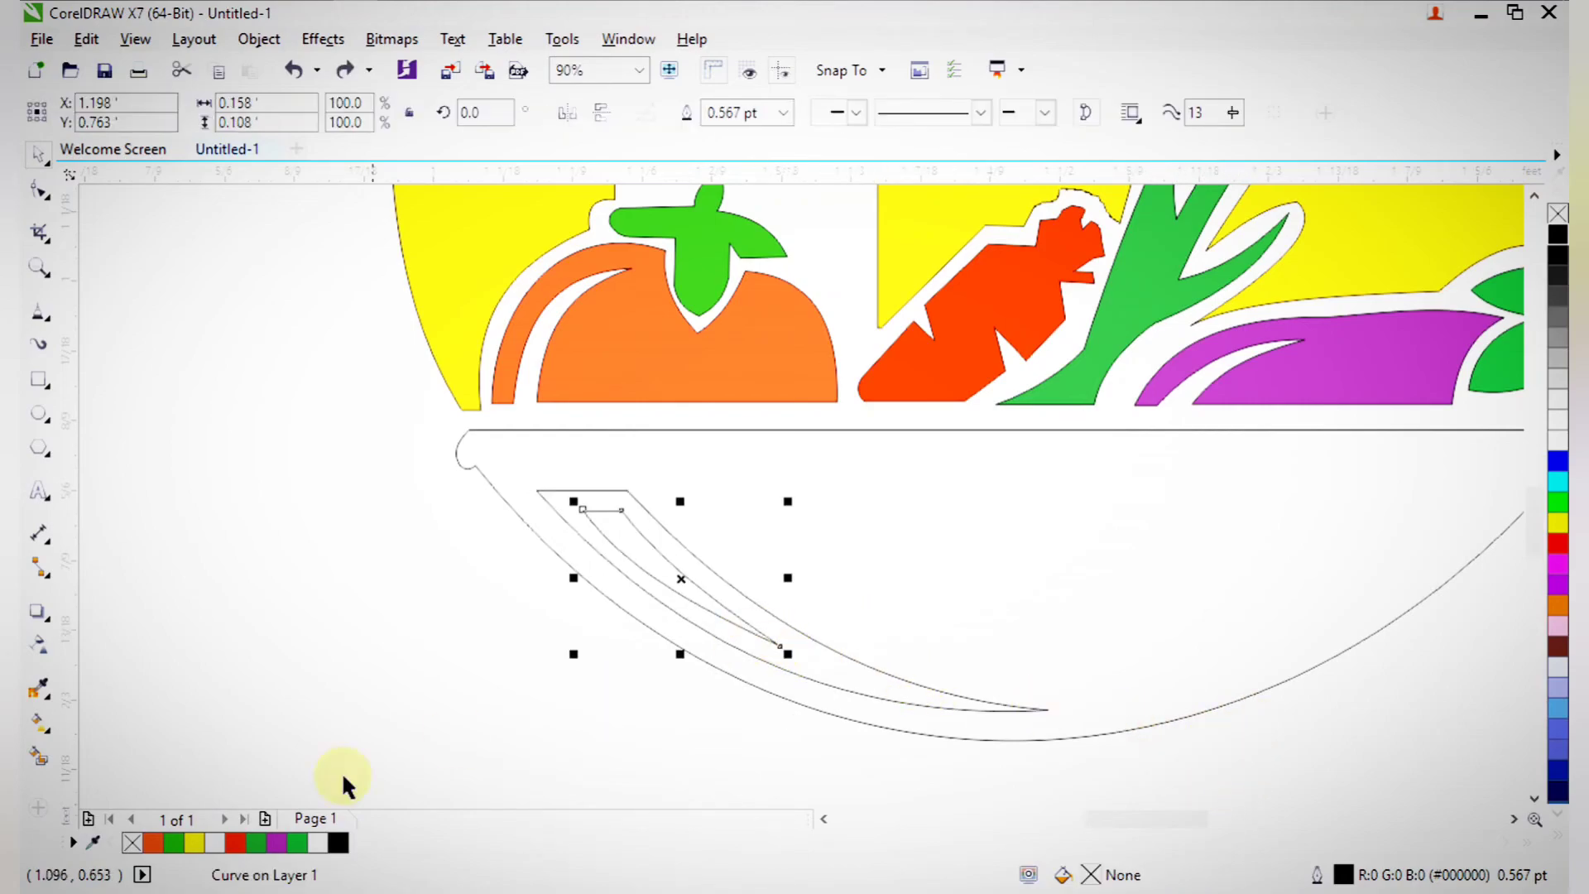
left_click(194, 843)
left_click(984, 705)
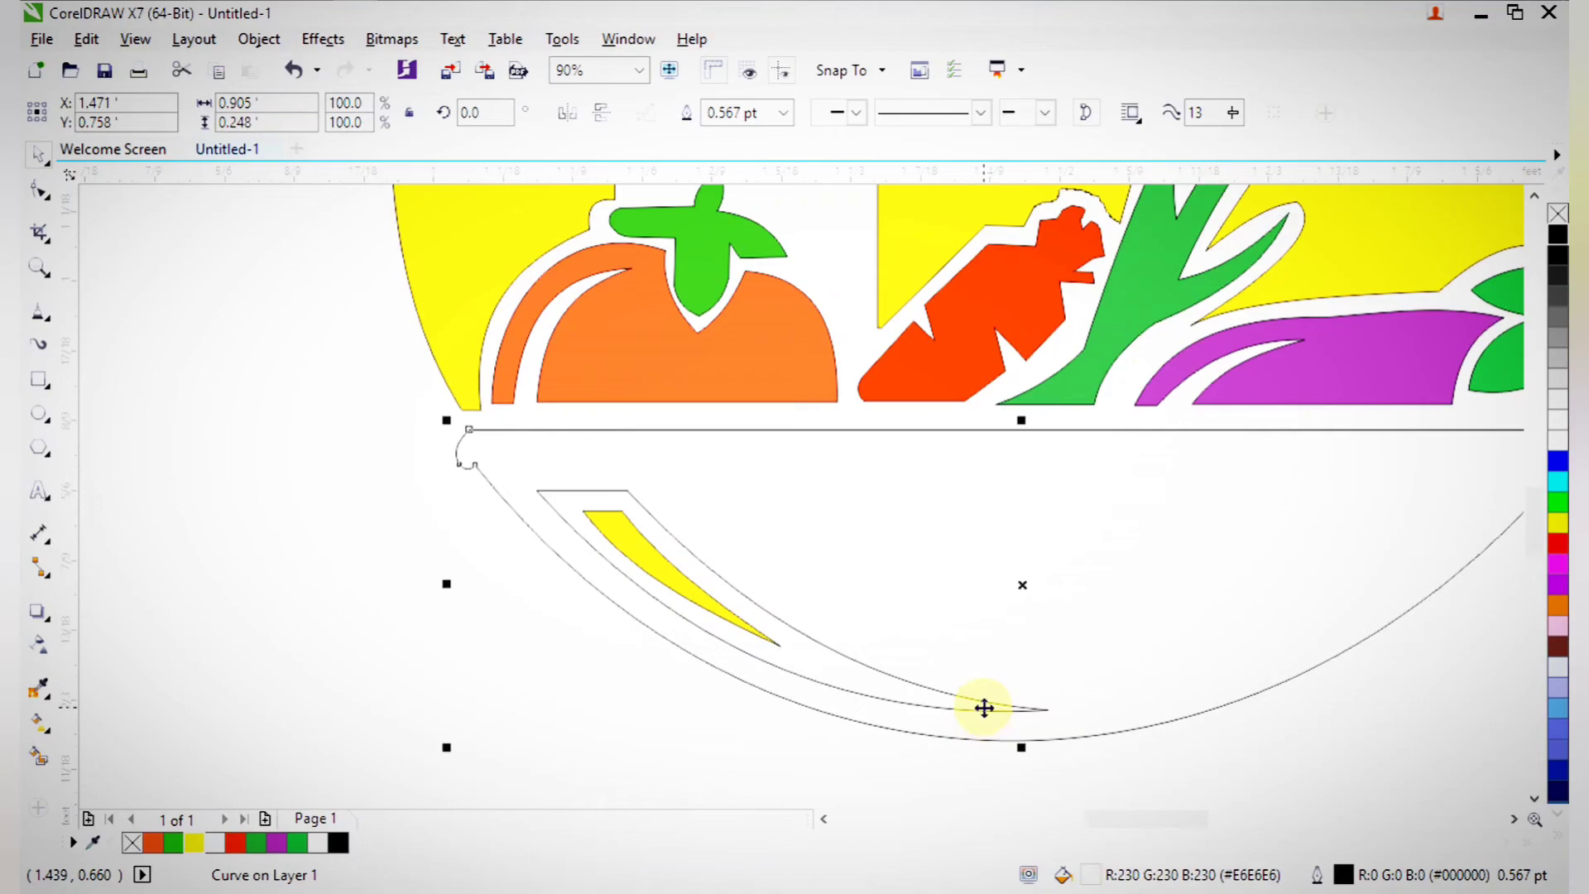
left_click(990, 704)
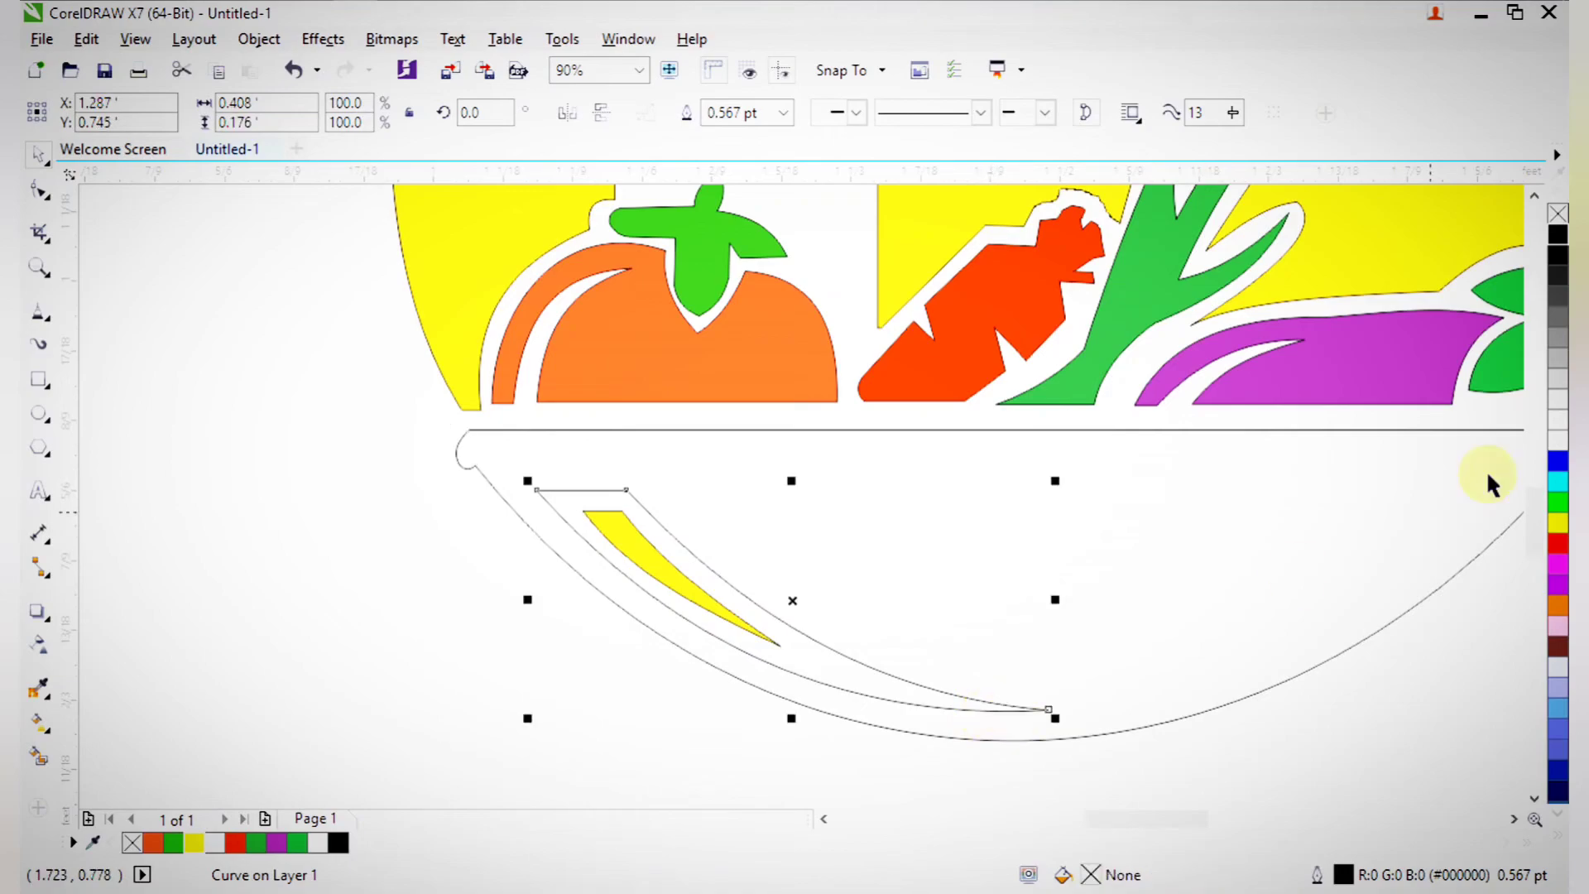
left_click(1557, 237)
key("ctrl+Page_Down")
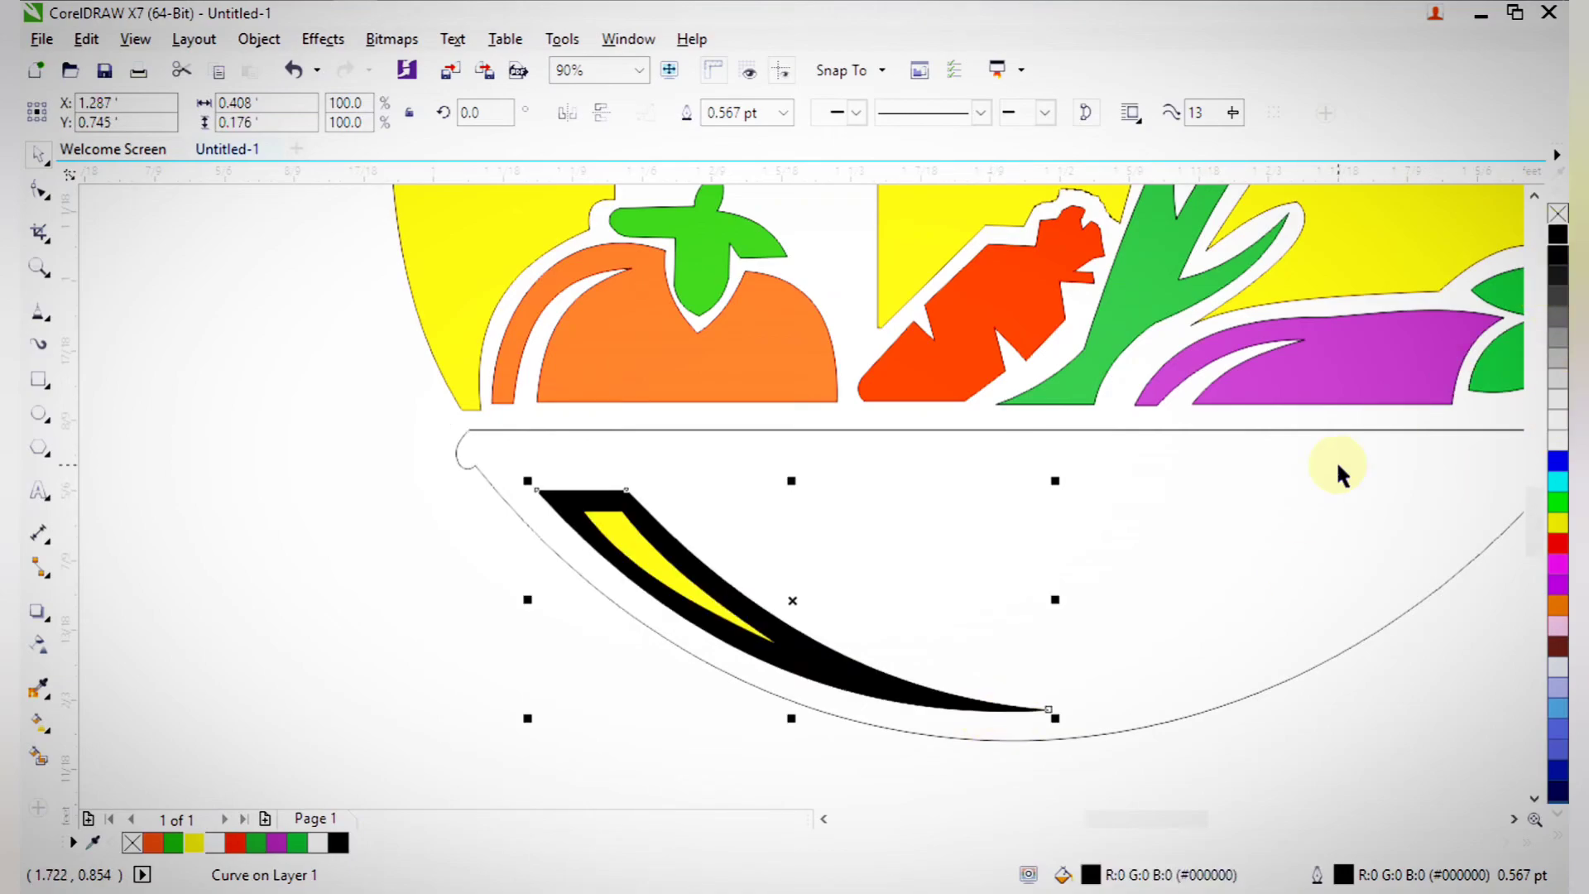
left_click(1278, 758)
scroll(1126, 629, "down", 5)
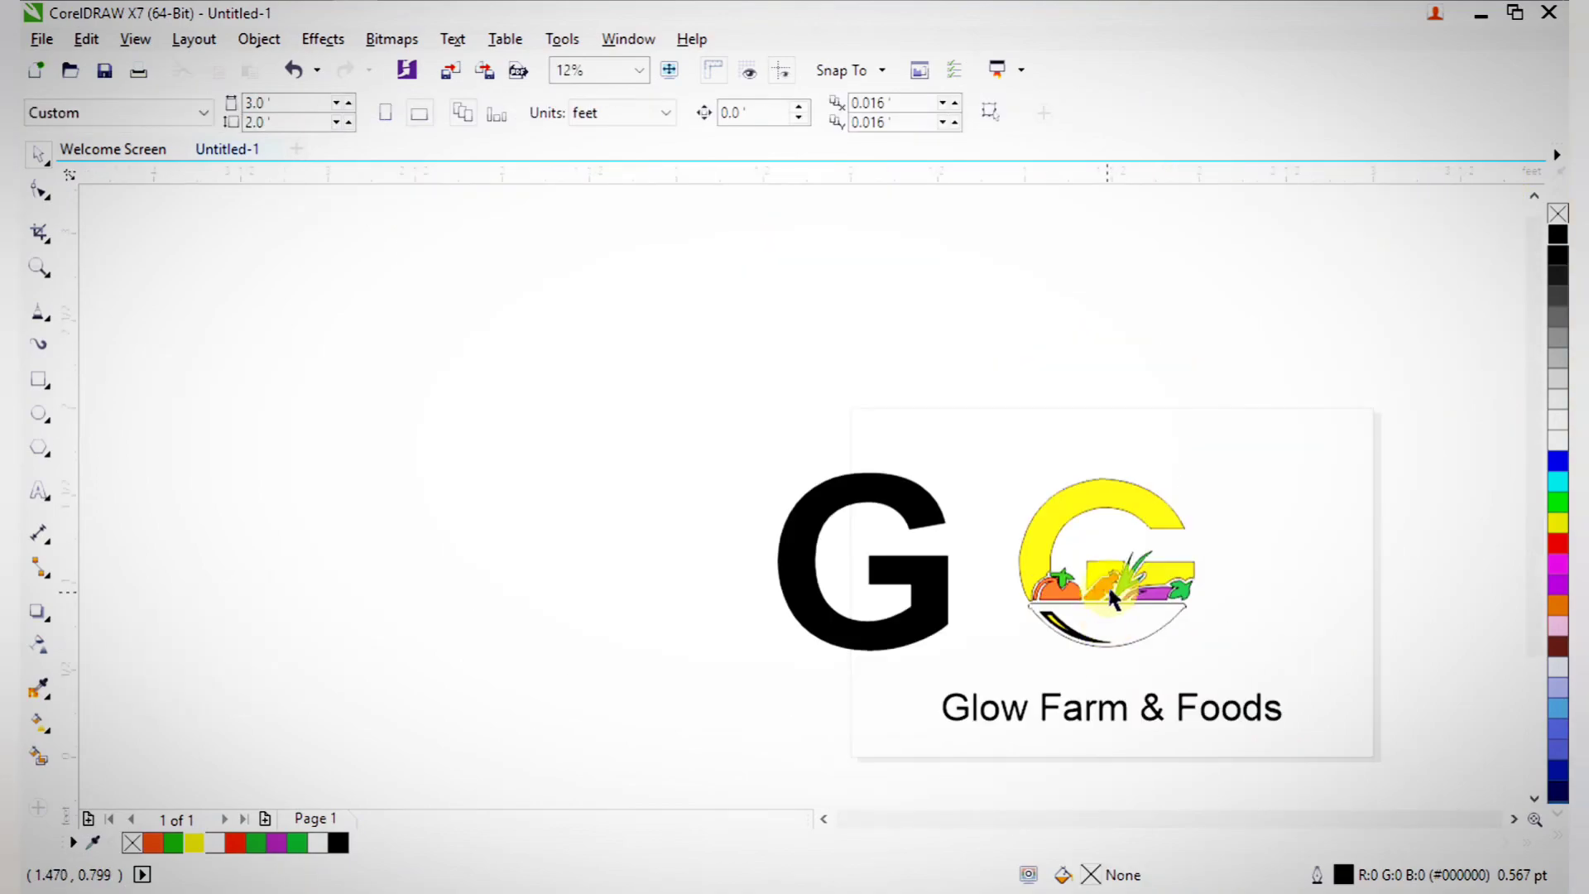
- Remove the outline from all the shapes of the coloured G and its vegetable bowl
left_click_drag(893, 388, 1156, 727)
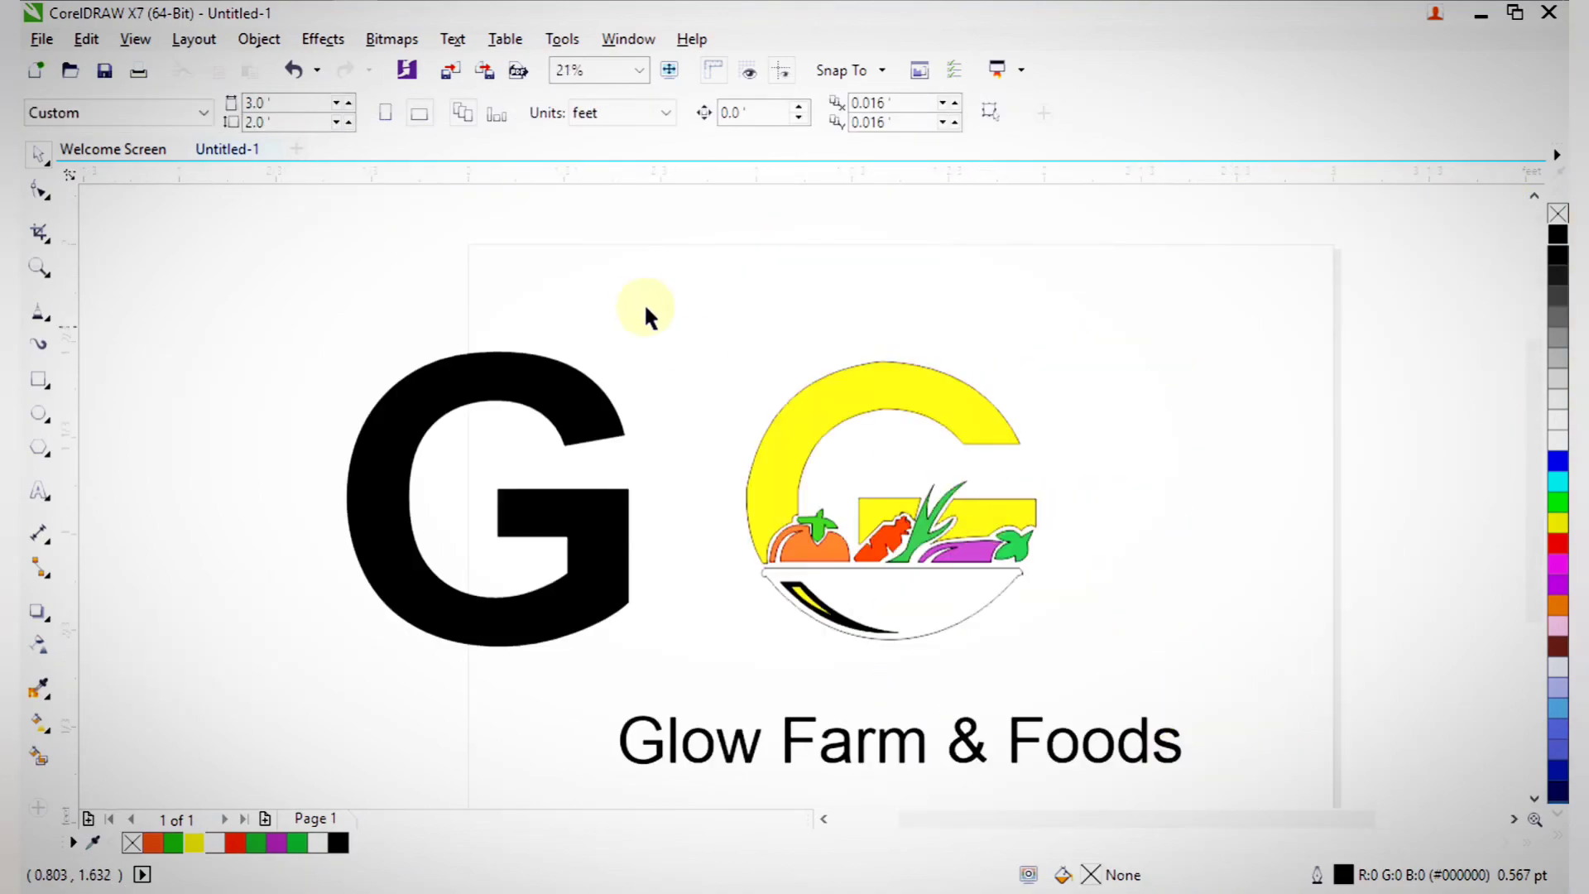
left_click_drag(813, 441, 1149, 705)
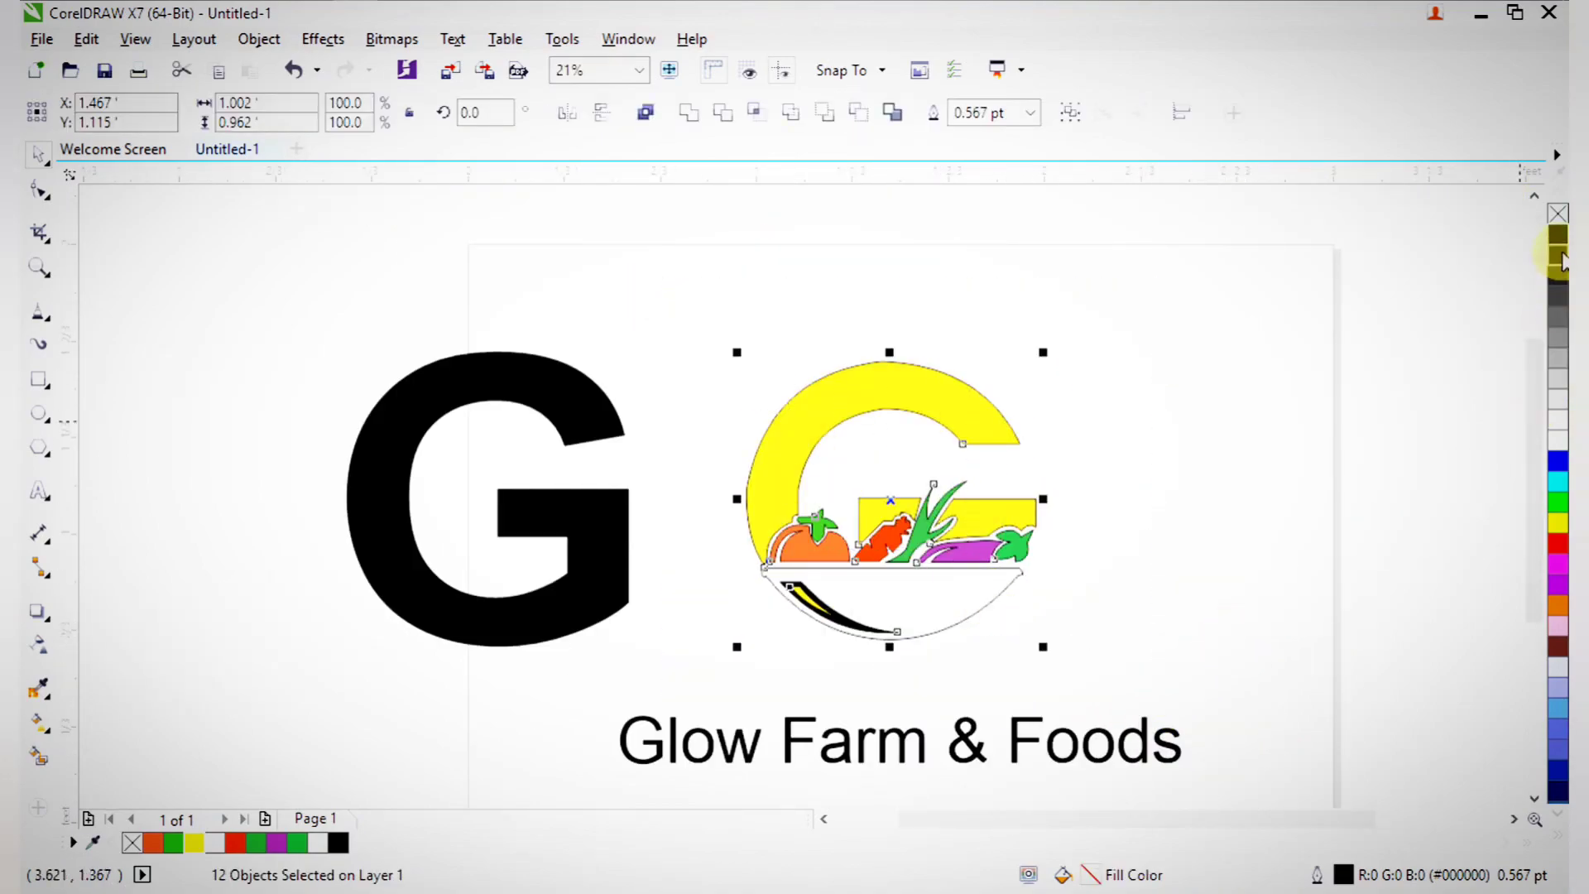
right_click(1556, 215)
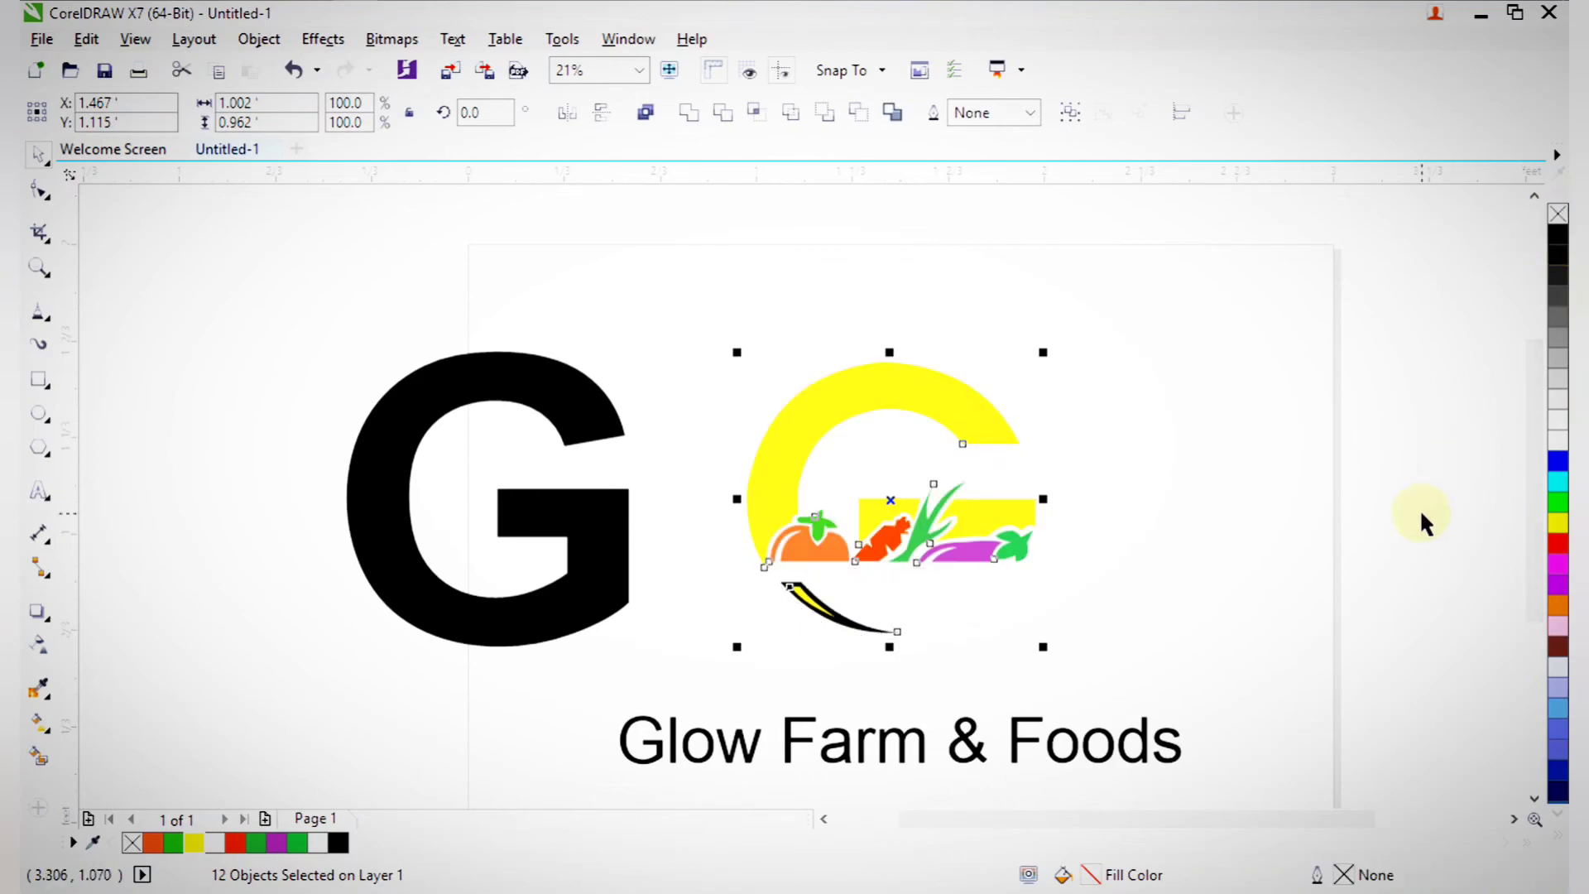
left_click(1323, 491)
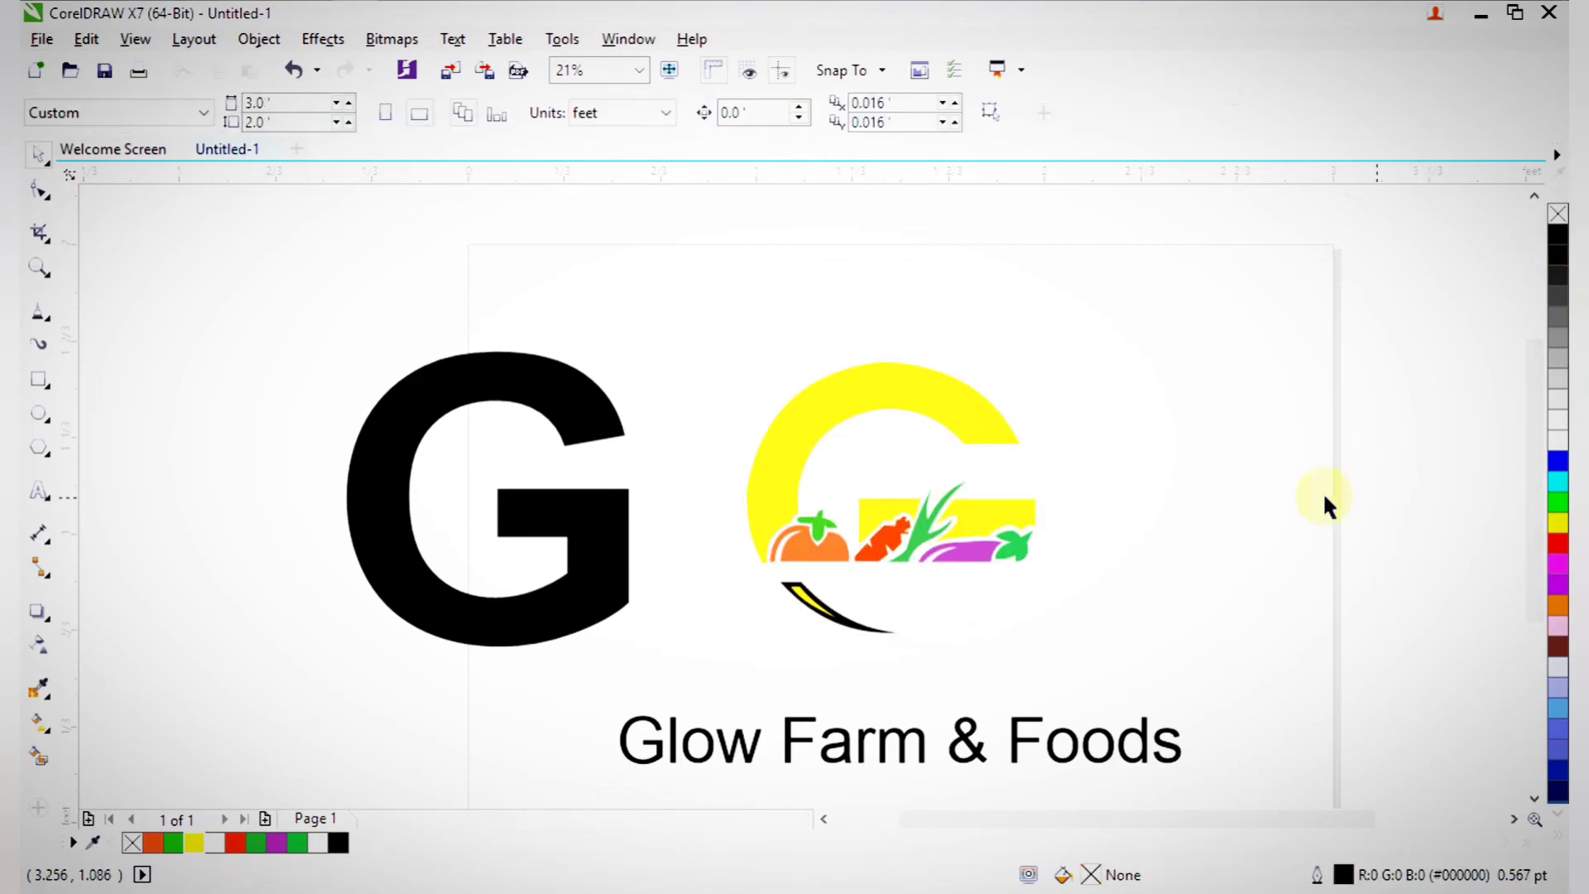
- Move the black reference G clear of the page, and bring the company name up close beneath the bowl and fill it white
left_click_drag(570, 447, 321, 447)
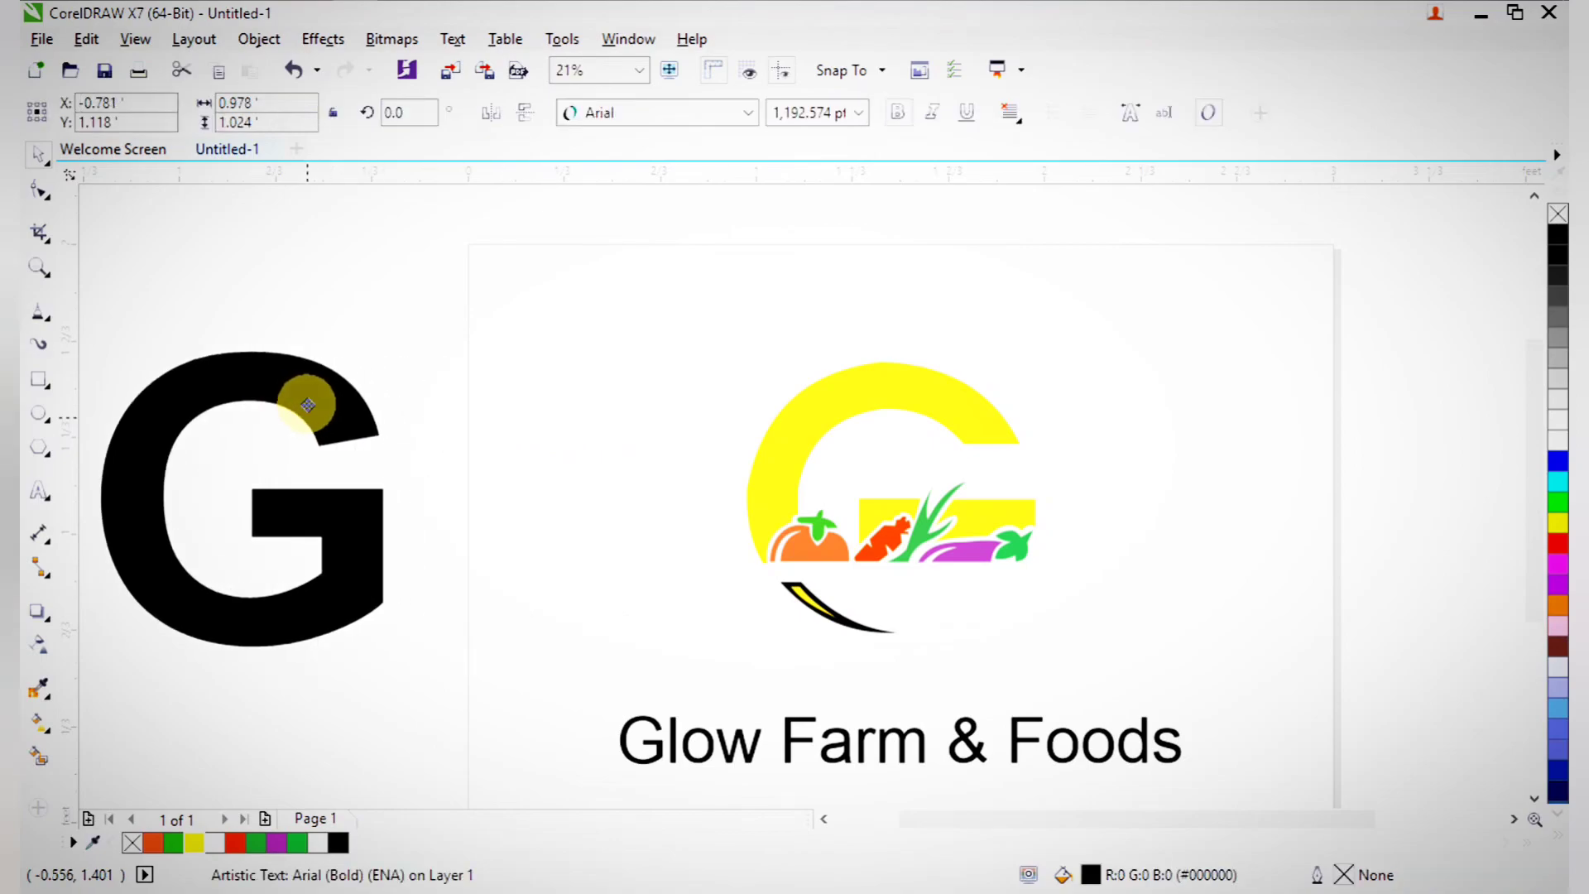
left_click_drag(740, 745, 742, 689)
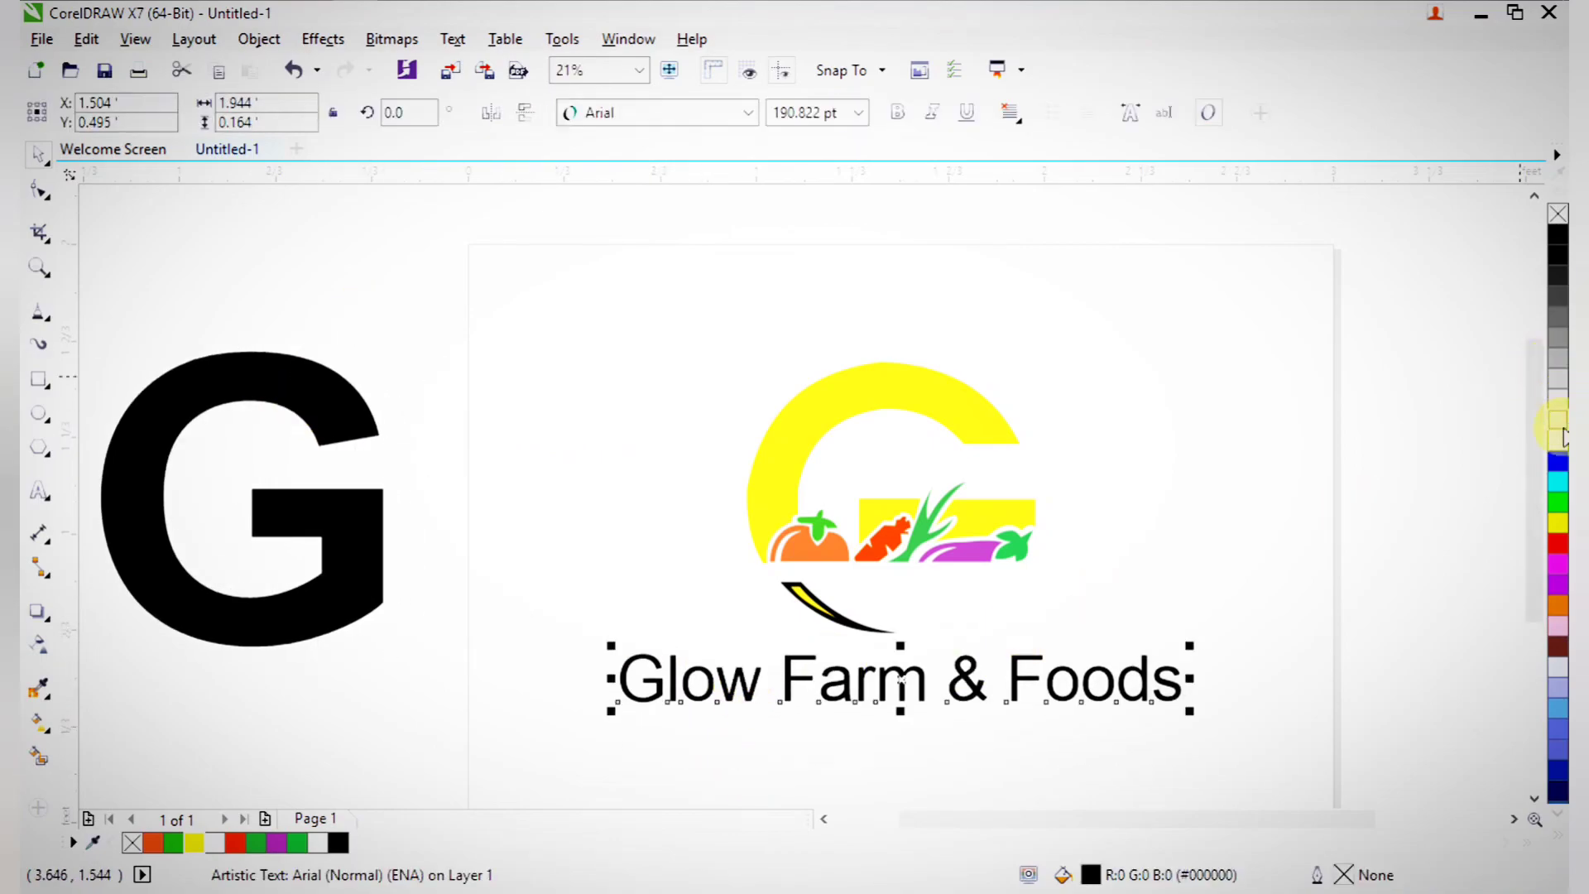
left_click(1558, 441)
left_click(579, 401)
- Draw a black-filled rectangle about 2.65 by 1.65 feet around the logo and company name, and send it to the back
left_click(39, 379)
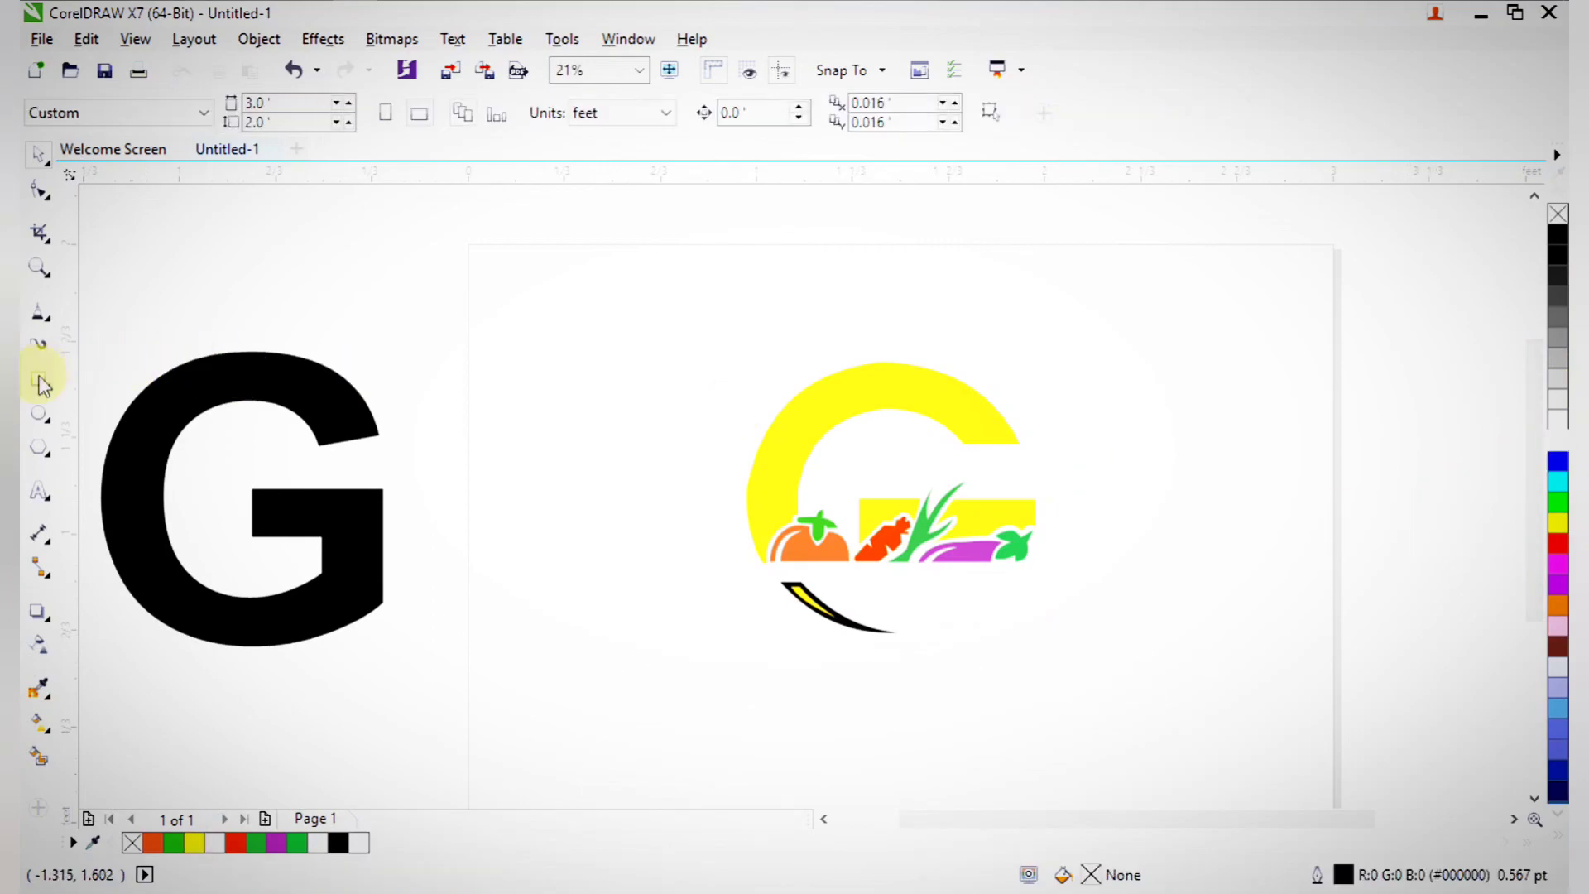
left_click_drag(527, 296, 1291, 775)
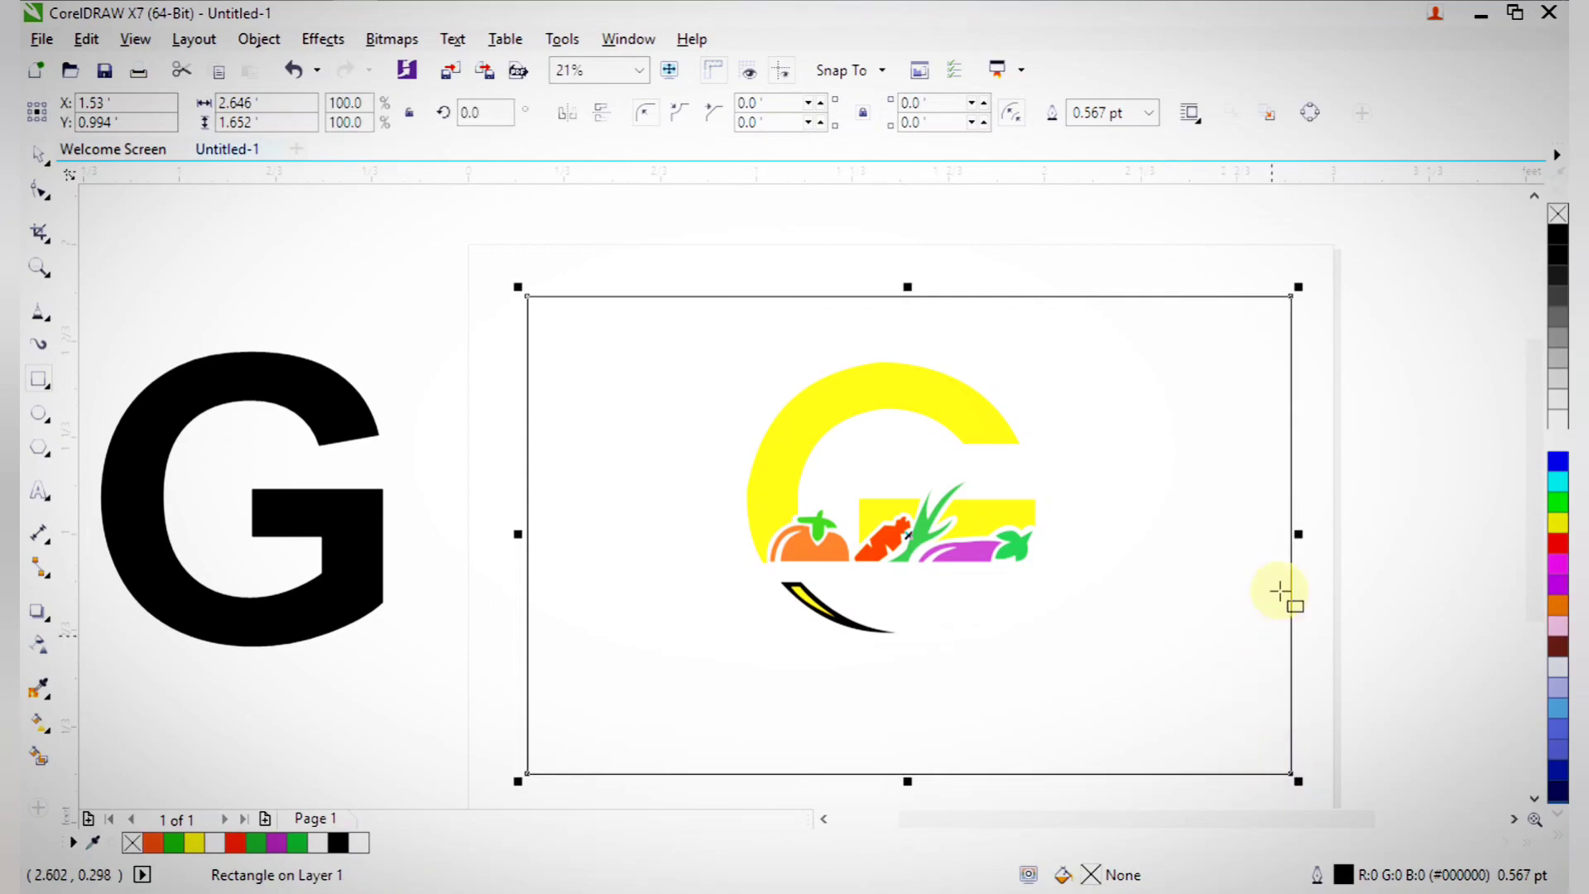
left_click(1554, 239)
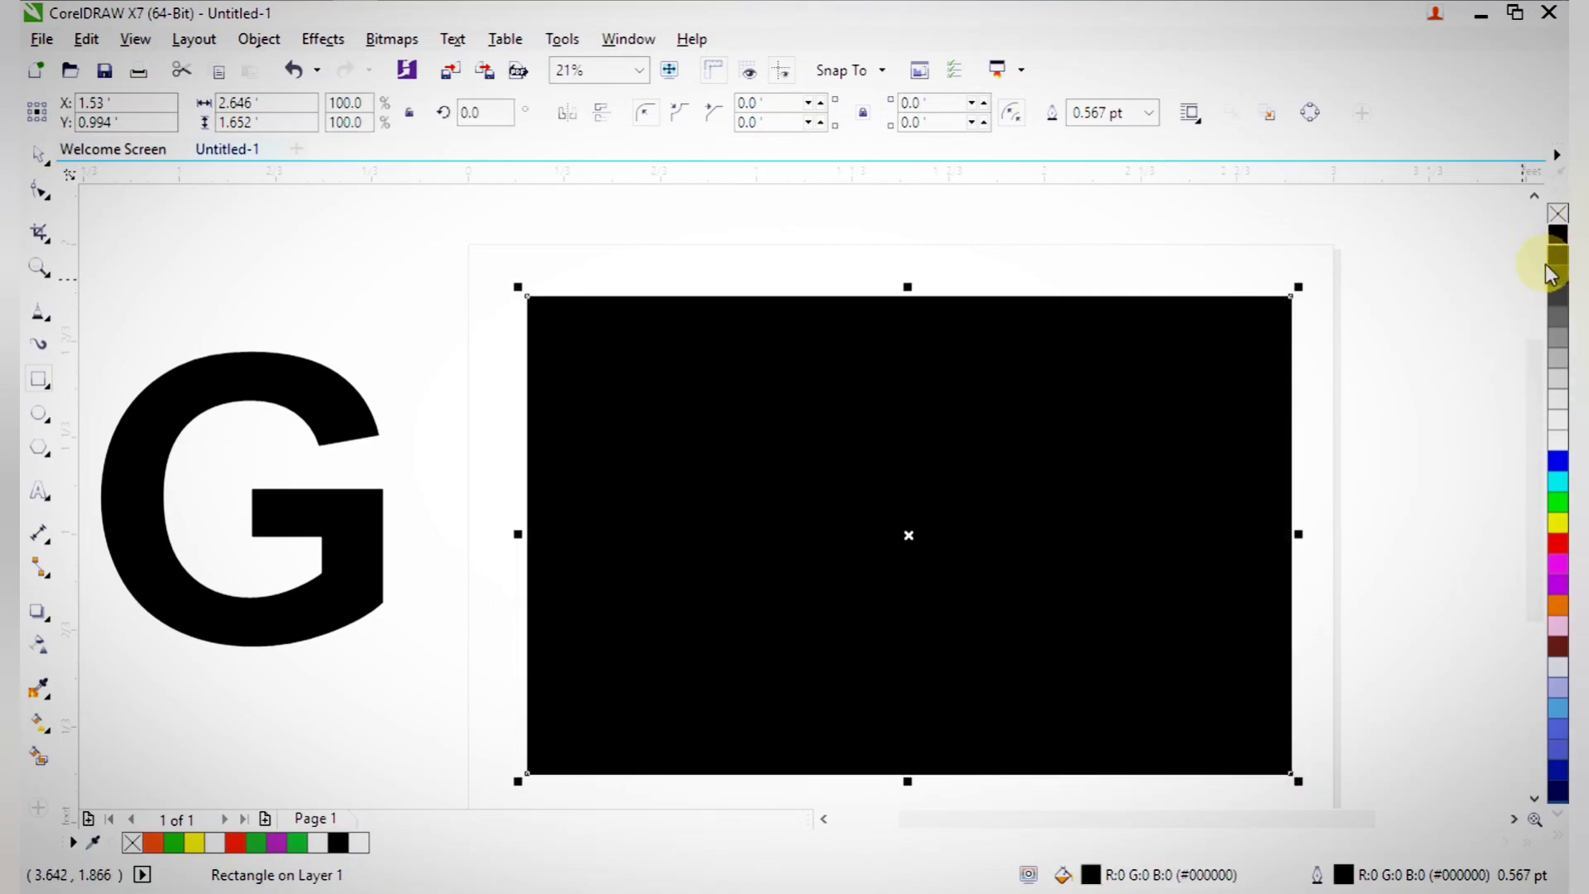
key("shift+Page_Down")
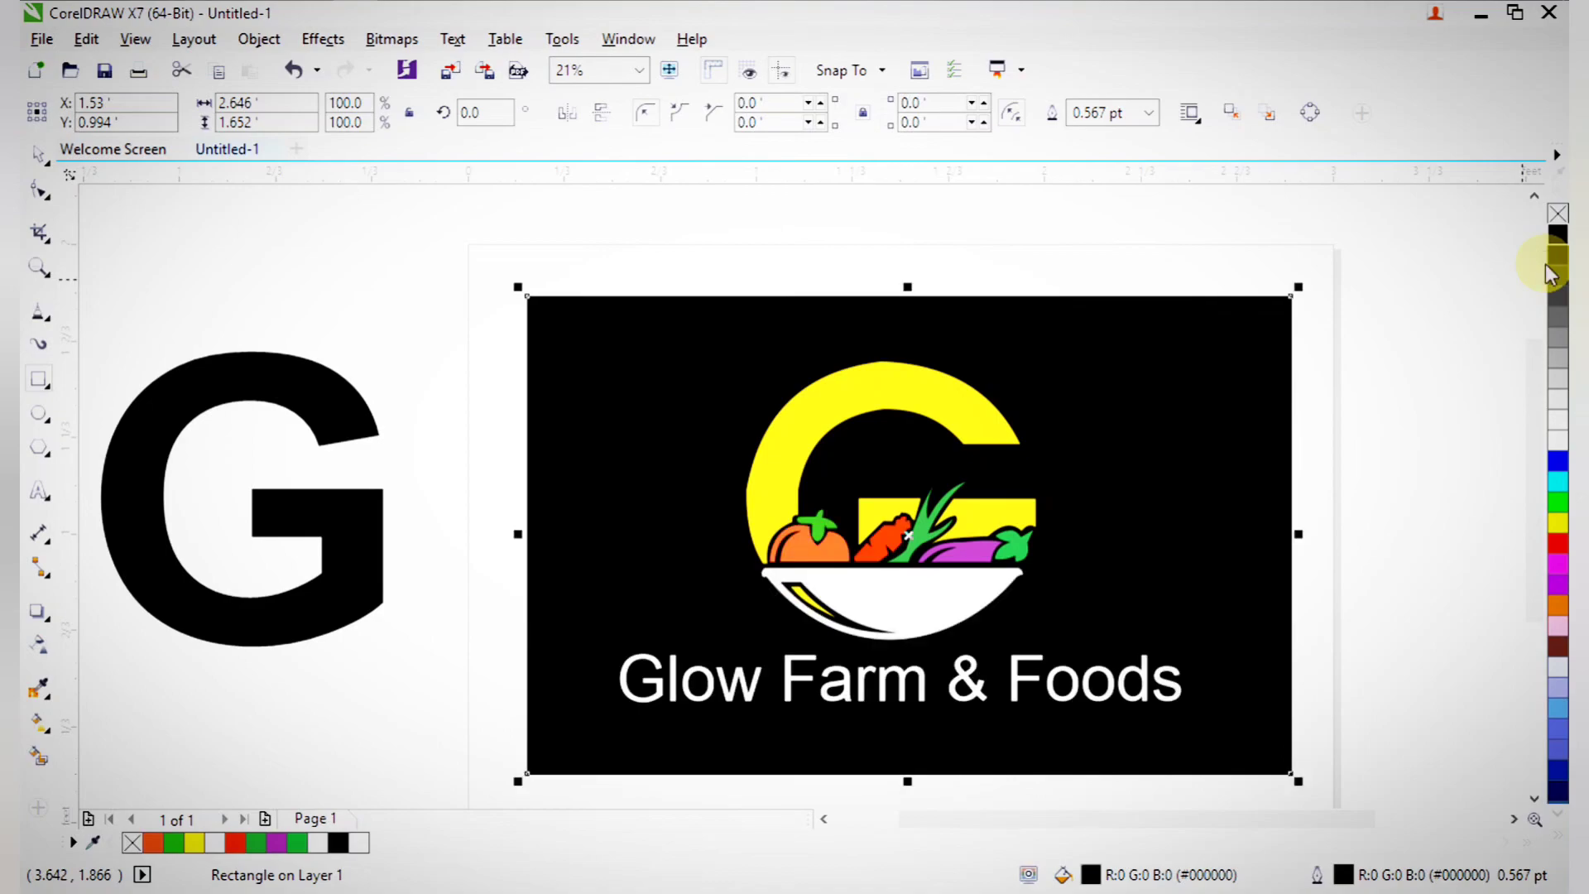
left_click(39, 156)
left_click(260, 260)
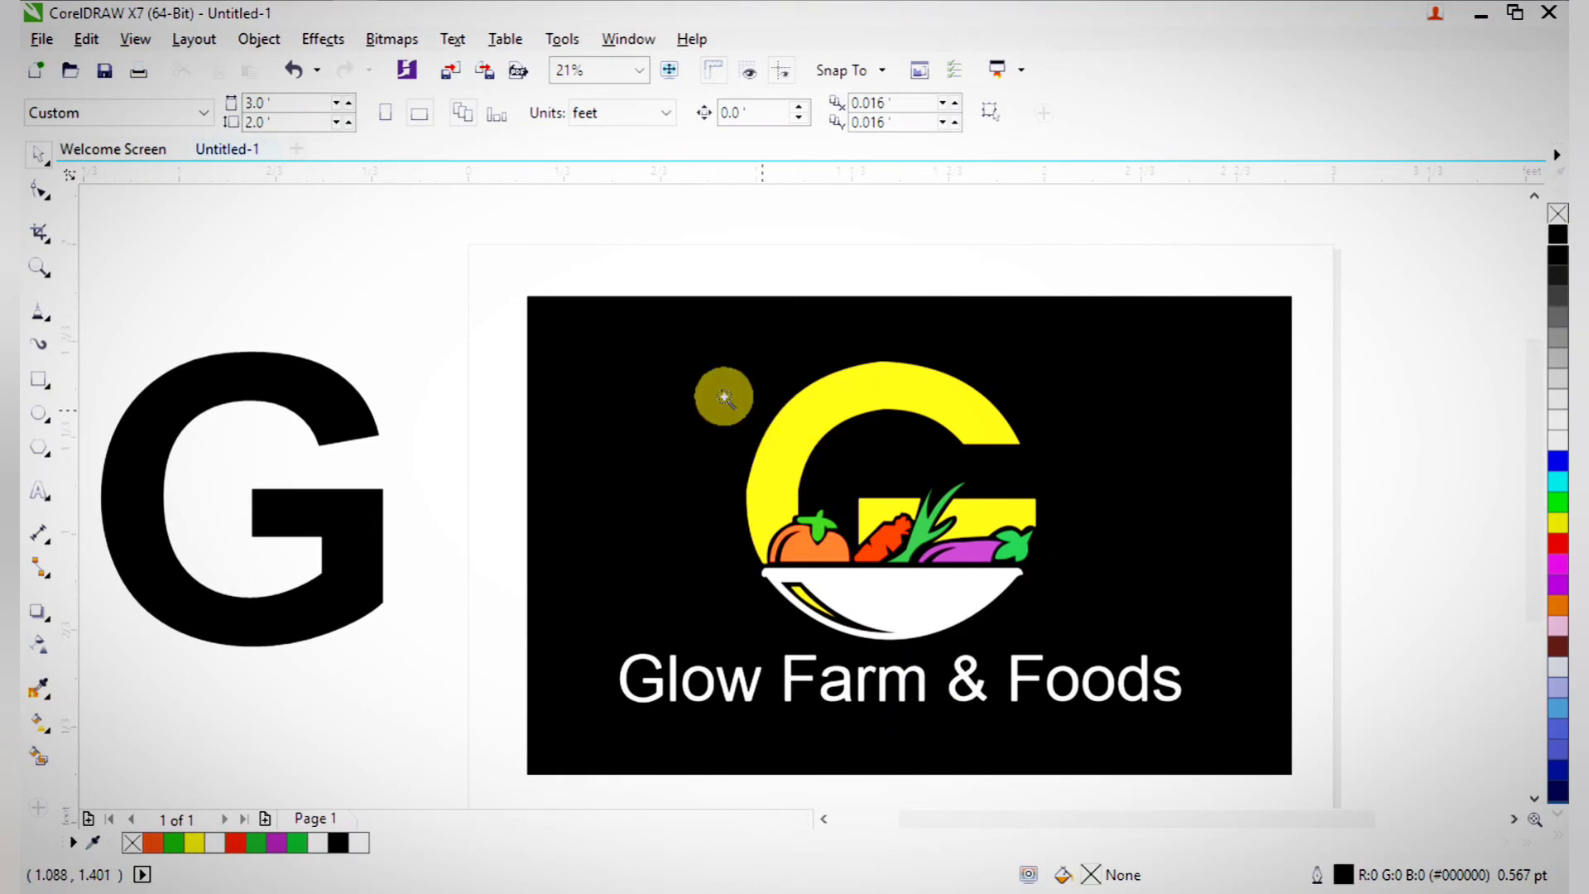
- Preview the logo on its black background in full screen
left_click_drag(568, 303, 1229, 749)
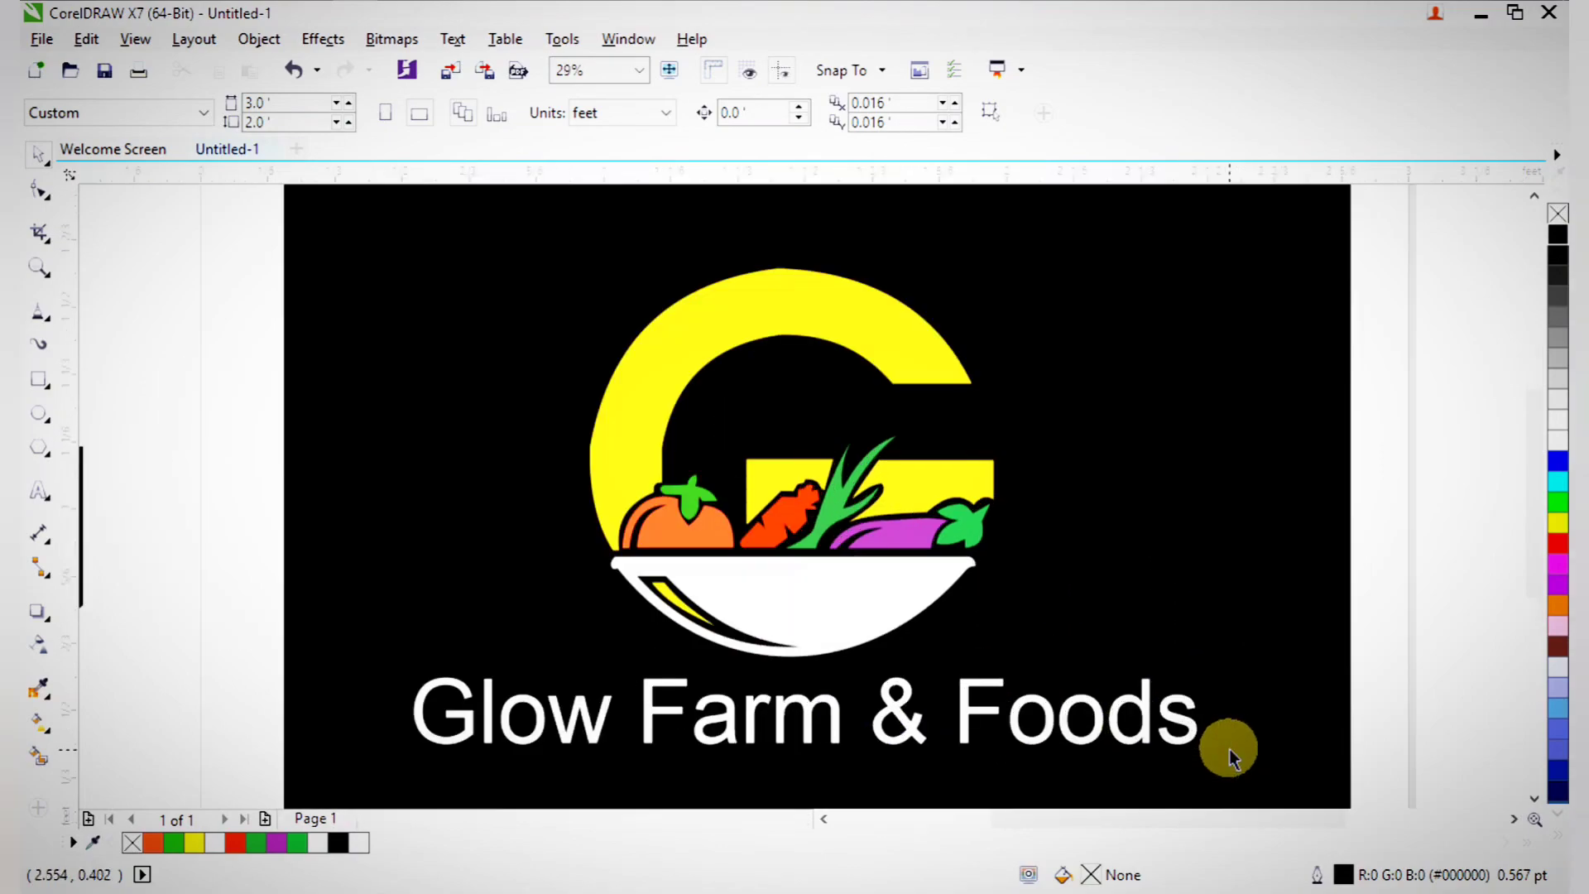
key("F9")
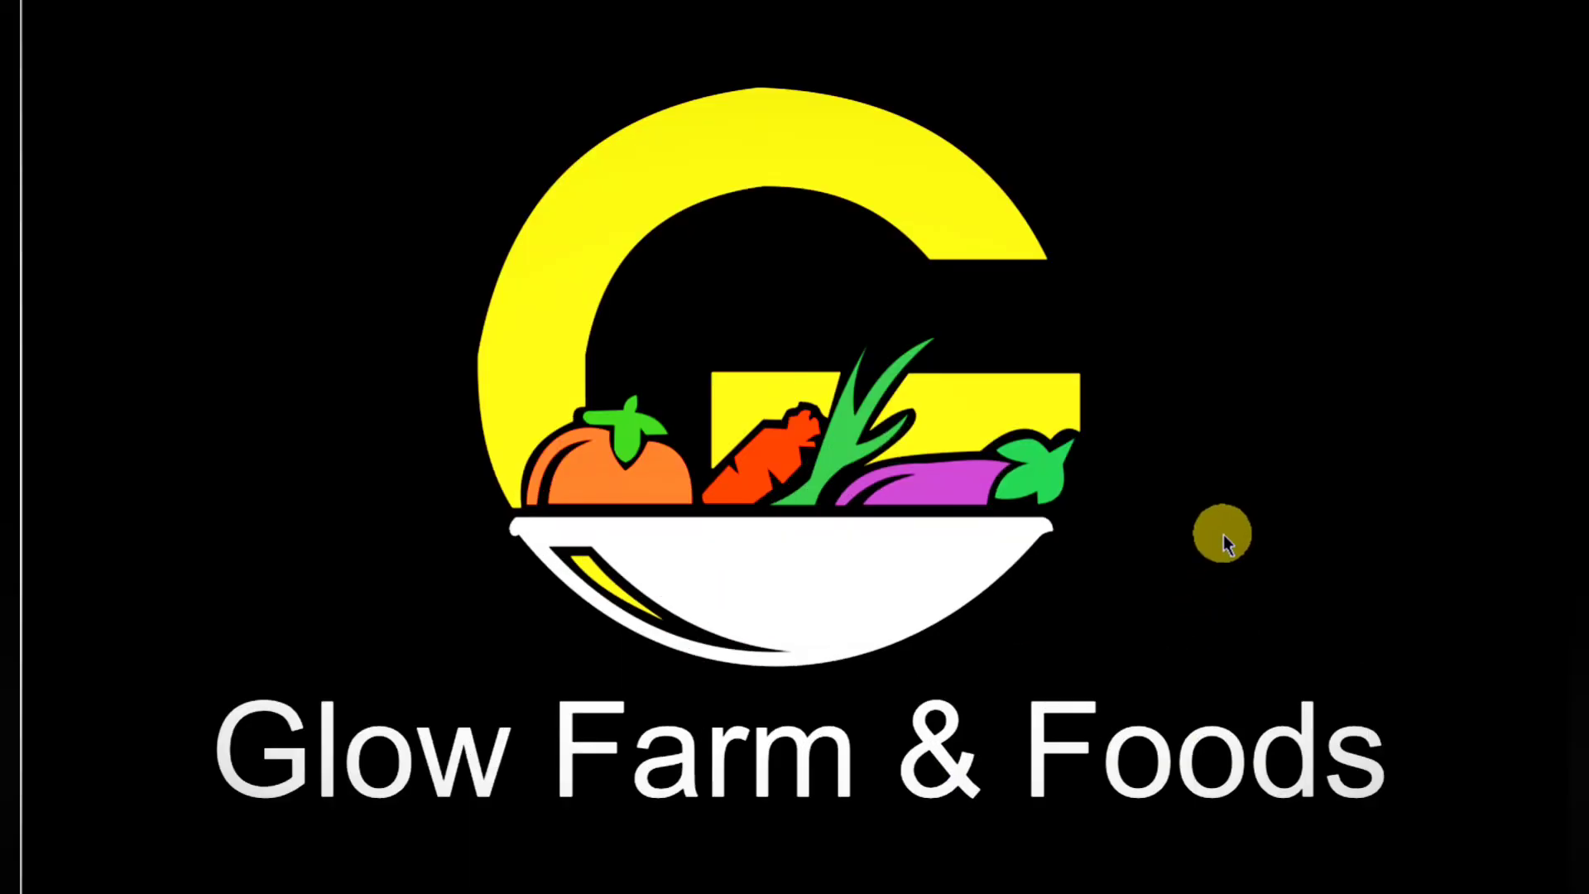
key("F9")
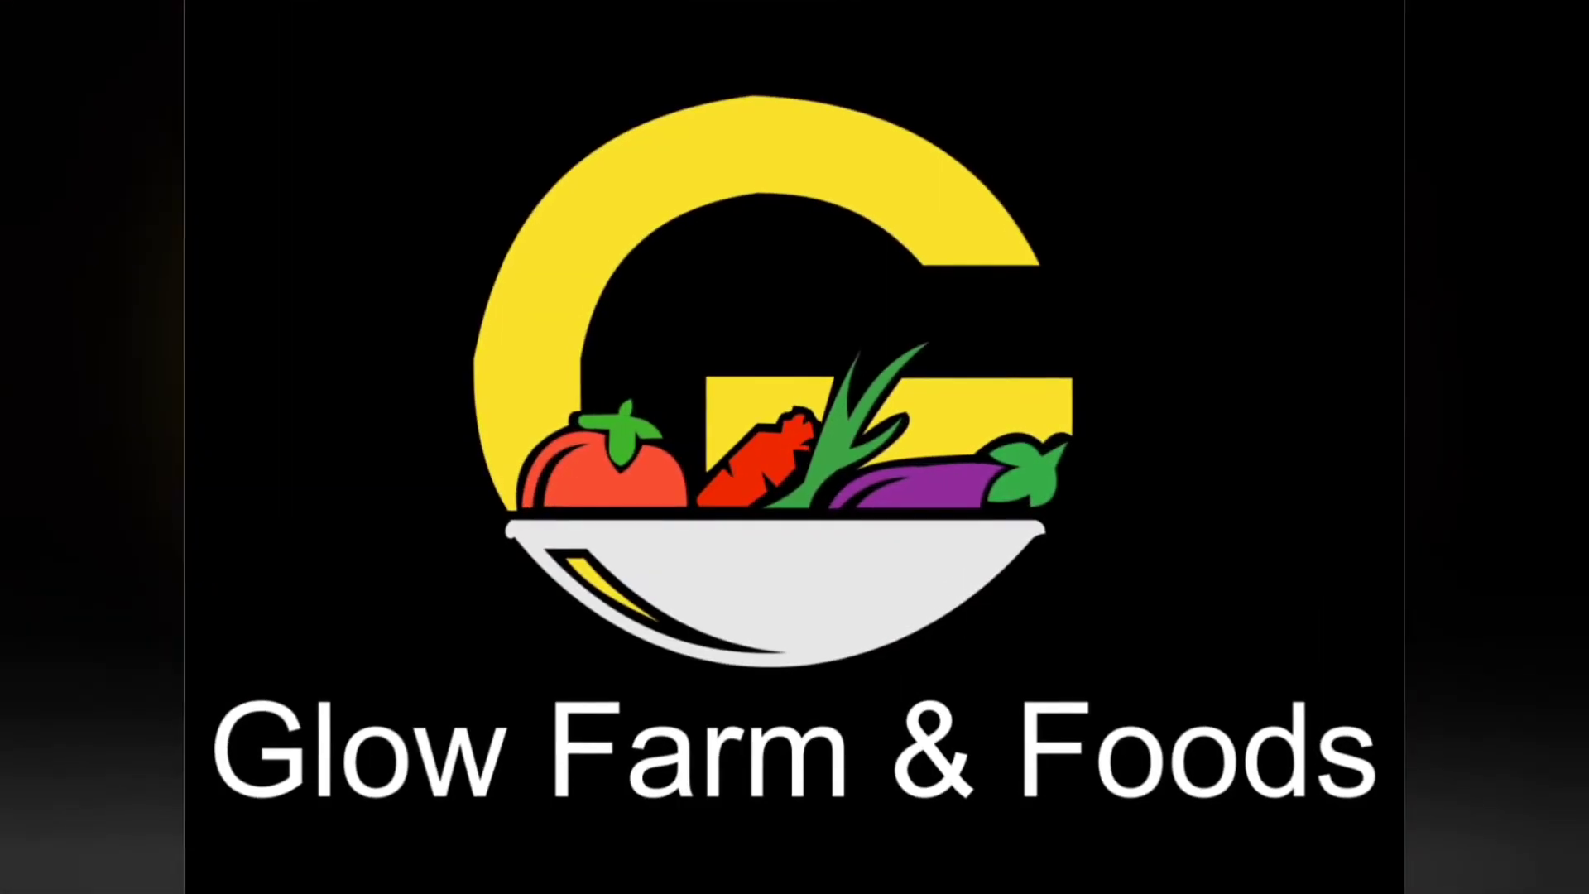